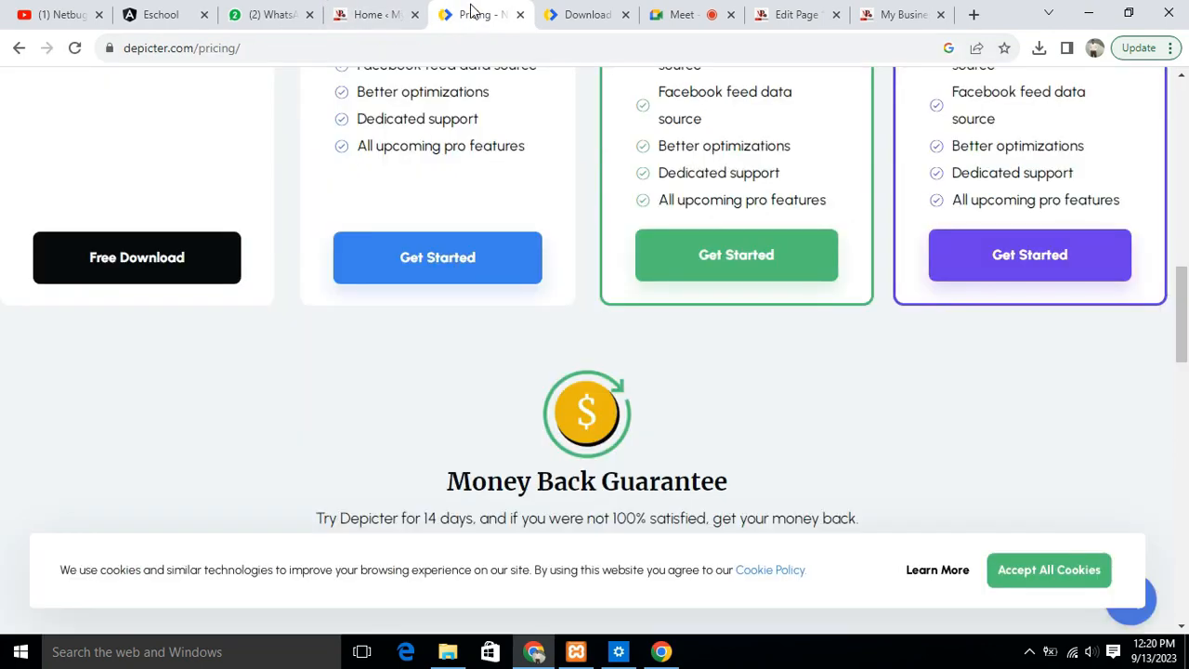
# - Review the Depicter entry in the WordPress plugin search results and compare the free and Pro plans on the Depicter pricing page
pyautogui.scroll(15, 512, 403)
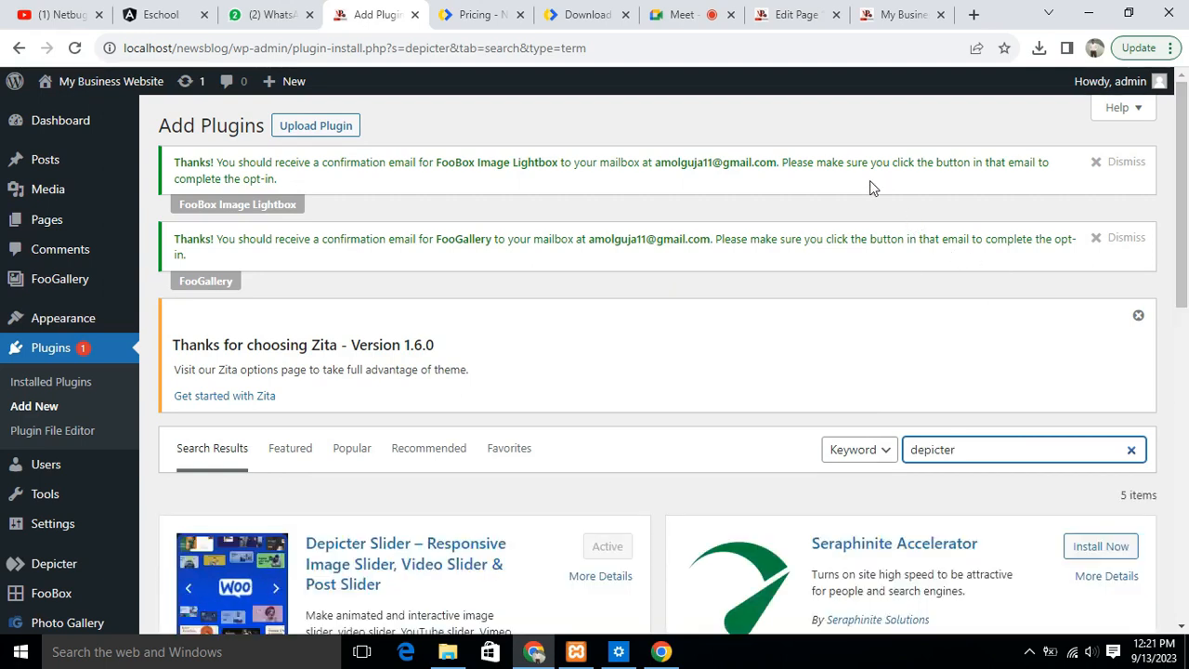
pyautogui.scroll(-2, 891, 214)
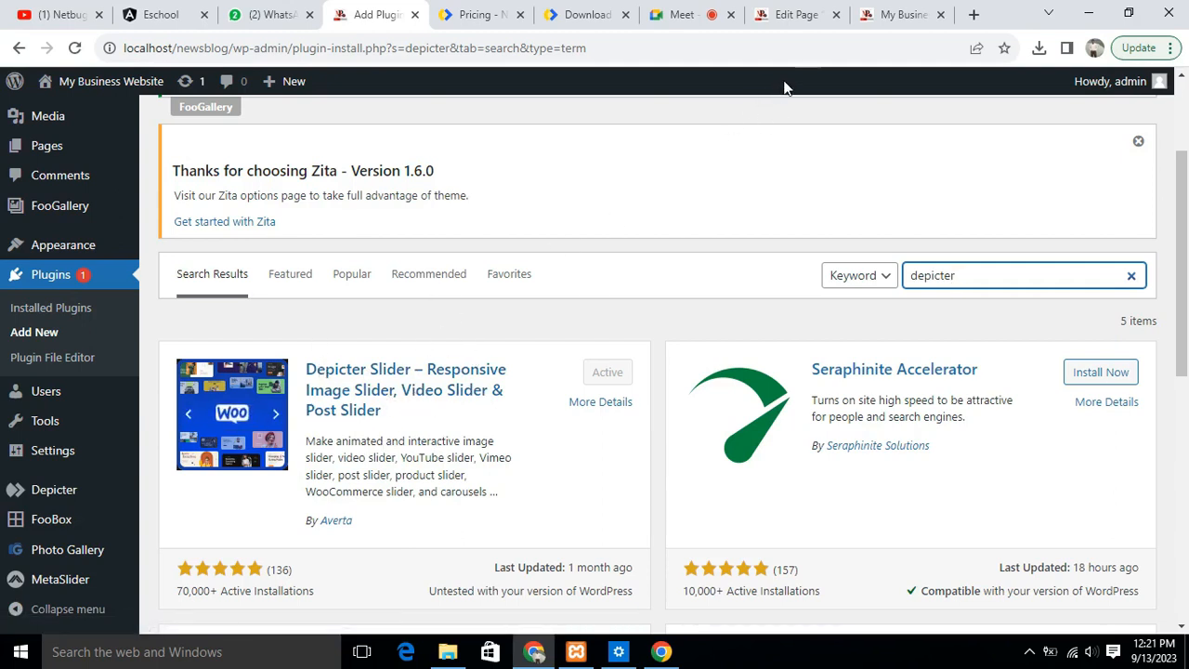
pyautogui.click(479, 14)
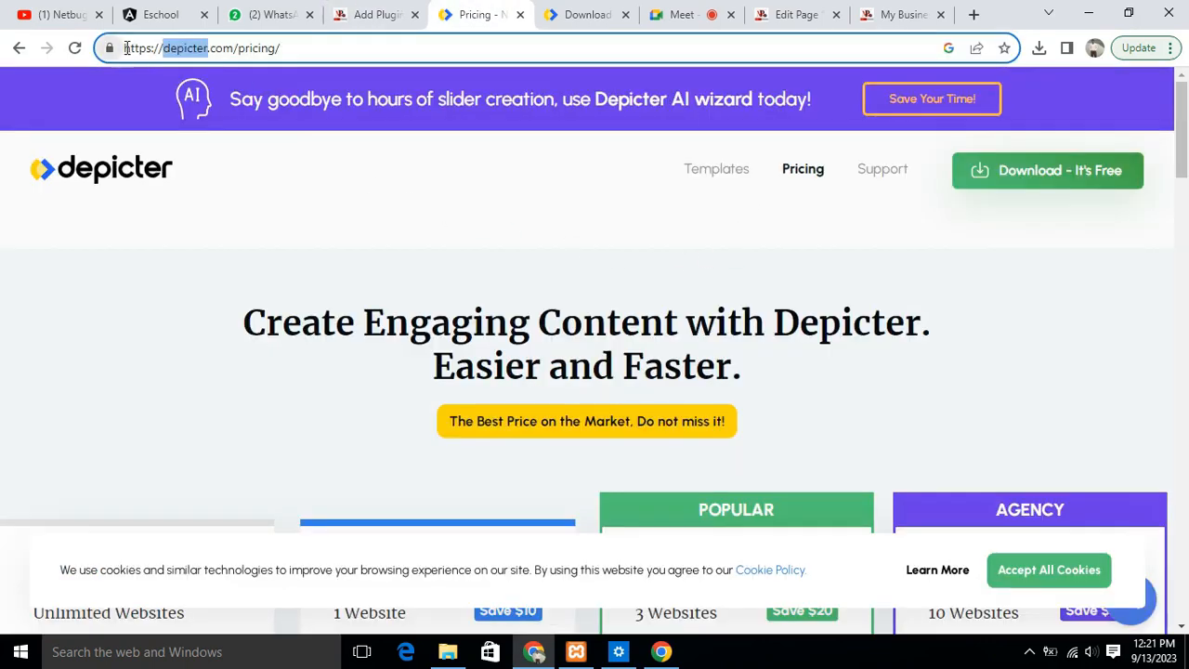
pyautogui.moveTo(124, 47); pyautogui.dragTo(282, 54)
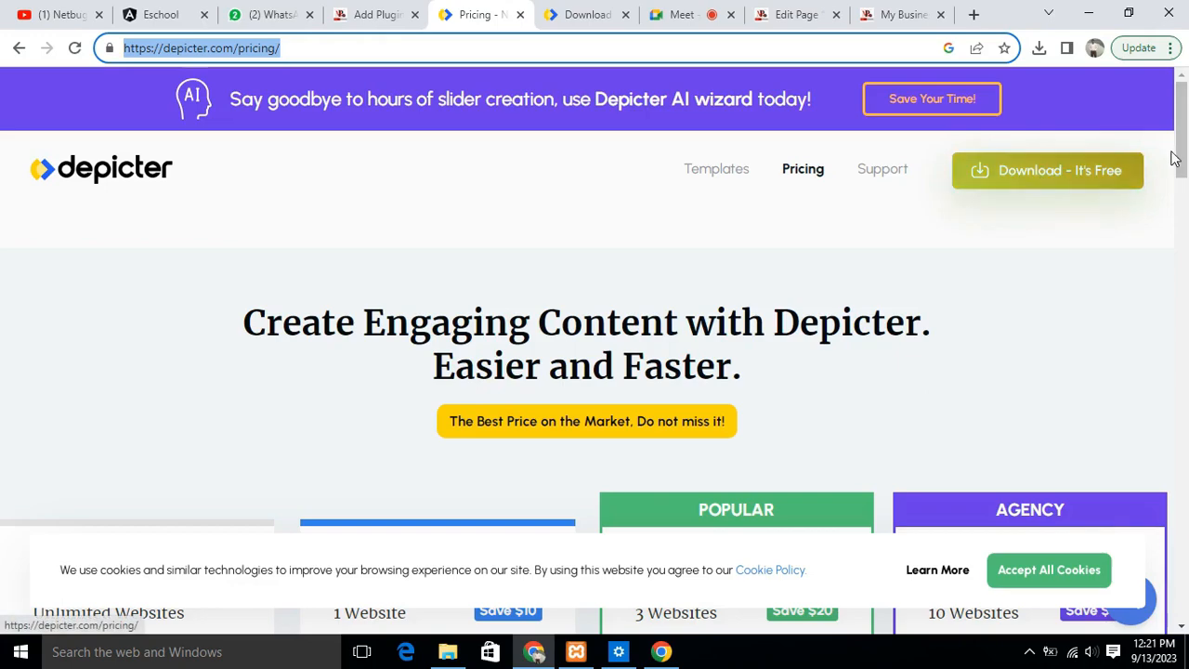
pyautogui.click(1183, 111)
pyautogui.scroll(-6, 1183, 112)
pyautogui.scroll(1, 218, 138)
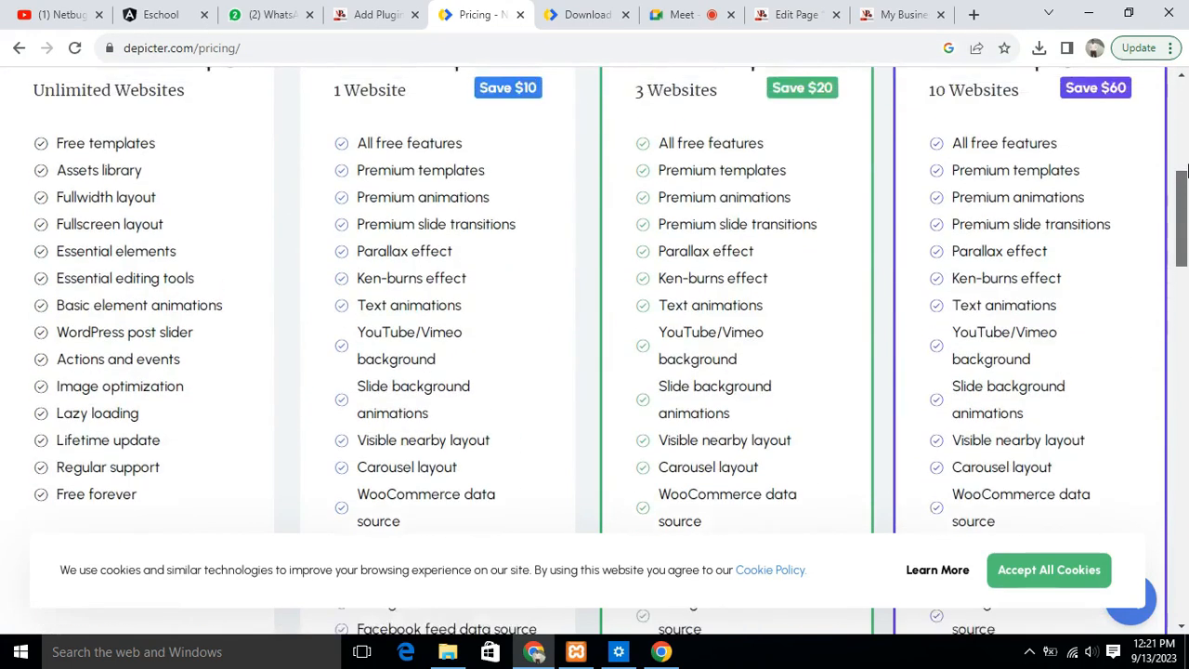
pyautogui.scroll(-5, 139, 139)
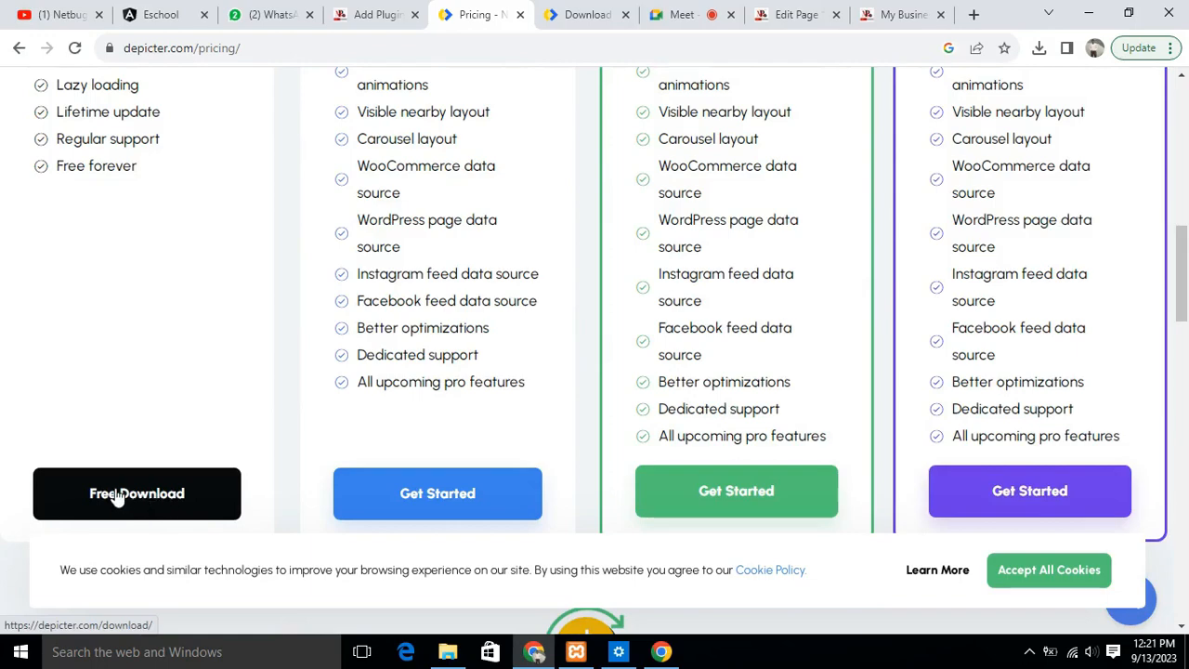
pyautogui.scroll(8, 746, 351)
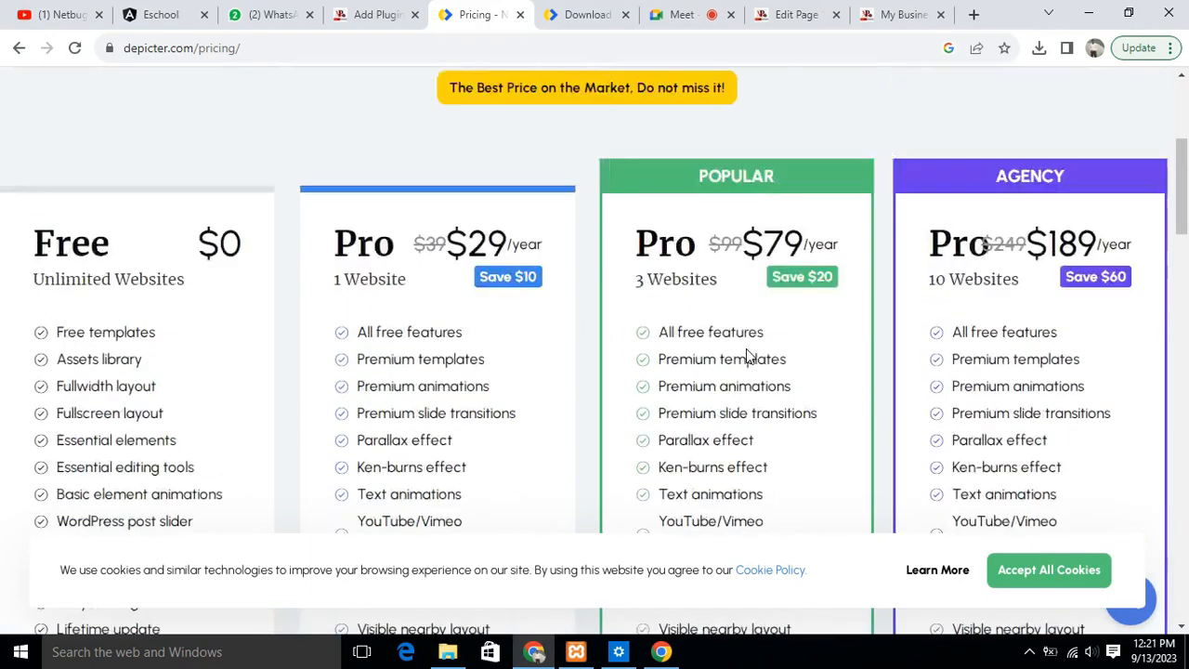
# - View the Depicter download page and open the browser's downloads list to check for depicter.zip
pyautogui.click(585, 16)
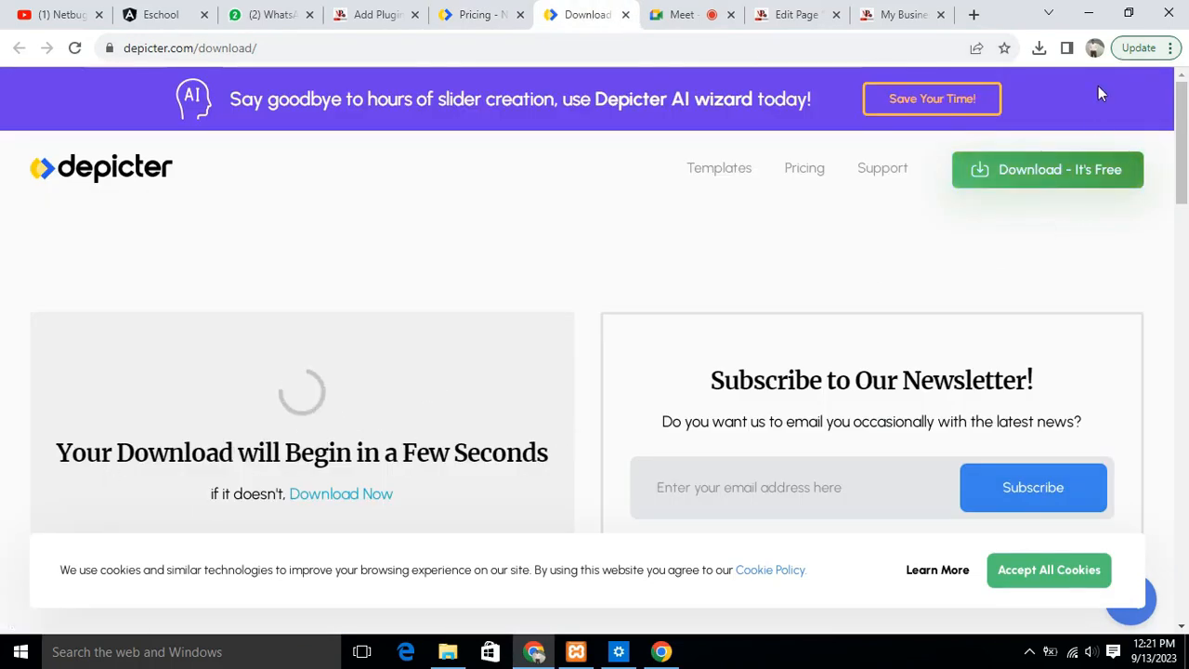
pyautogui.click(1170, 49)
pyautogui.click(986, 194)
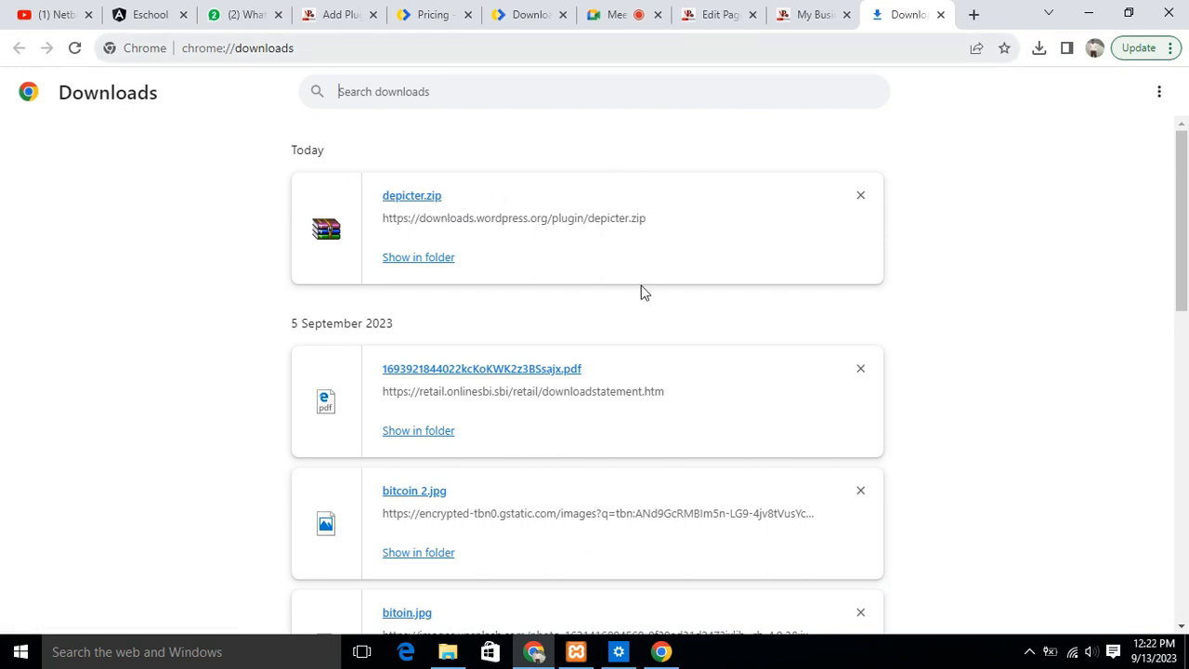
# - Return to the Add Plugins page and open the form for uploading a plugin in .zip format
pyautogui.click(332, 15)
pyautogui.scroll(3, 640, 247)
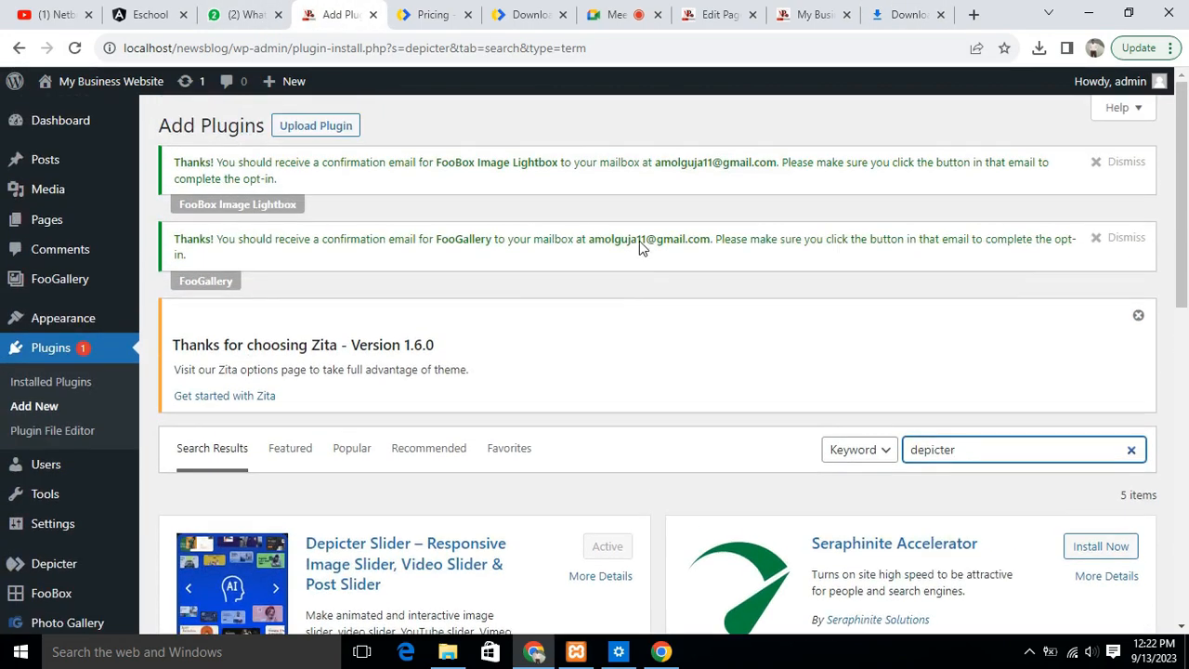
pyautogui.click(315, 127)
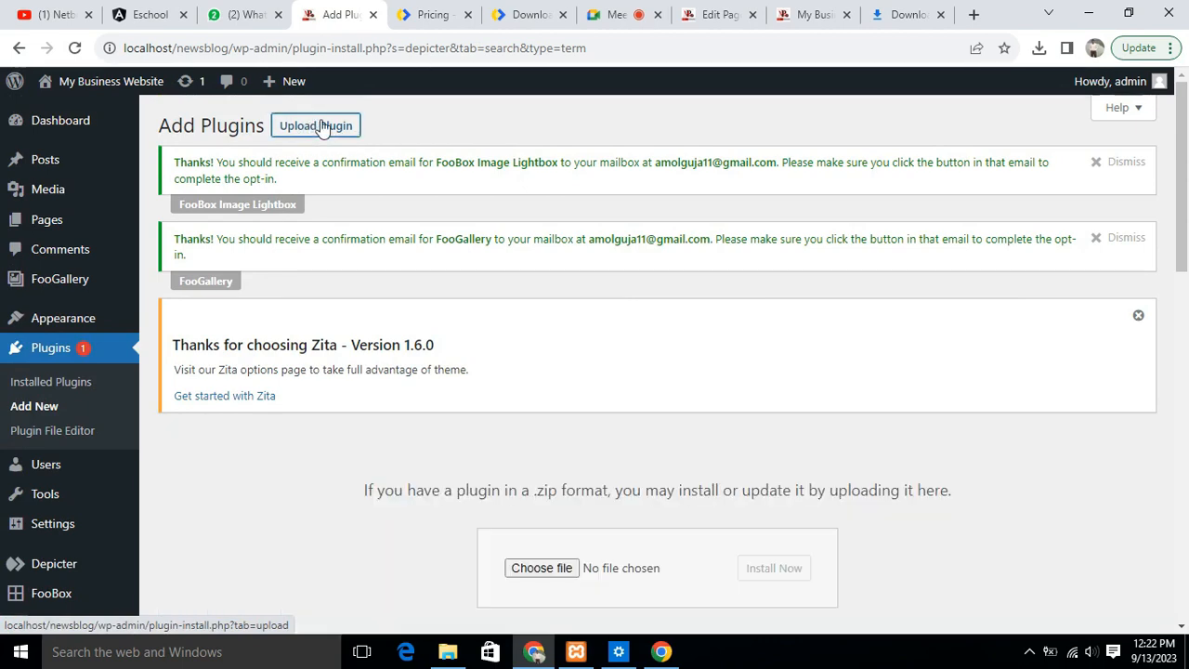
pyautogui.scroll(-2, 905, 388)
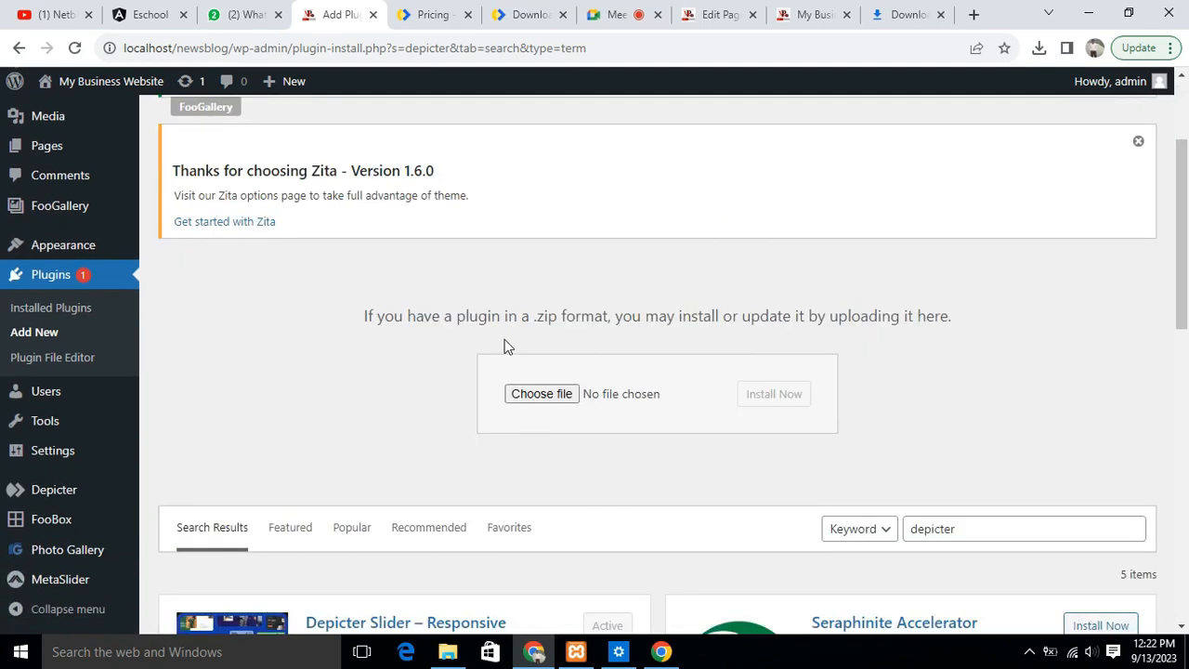
pyautogui.moveTo(453, 319); pyautogui.dragTo(907, 320)
pyautogui.click(459, 317)
pyautogui.moveTo(456, 319); pyautogui.dragTo(579, 400)
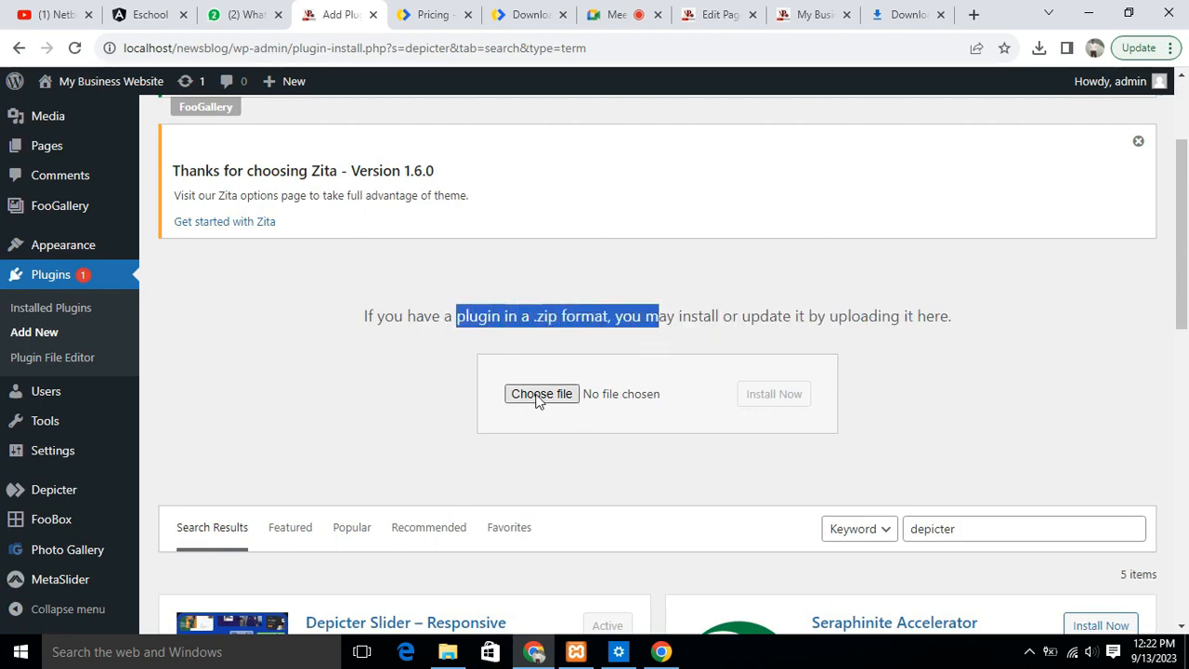
# - Choose depicter.zip from the Desktop as the plugin file to upload
pyautogui.click(548, 393)
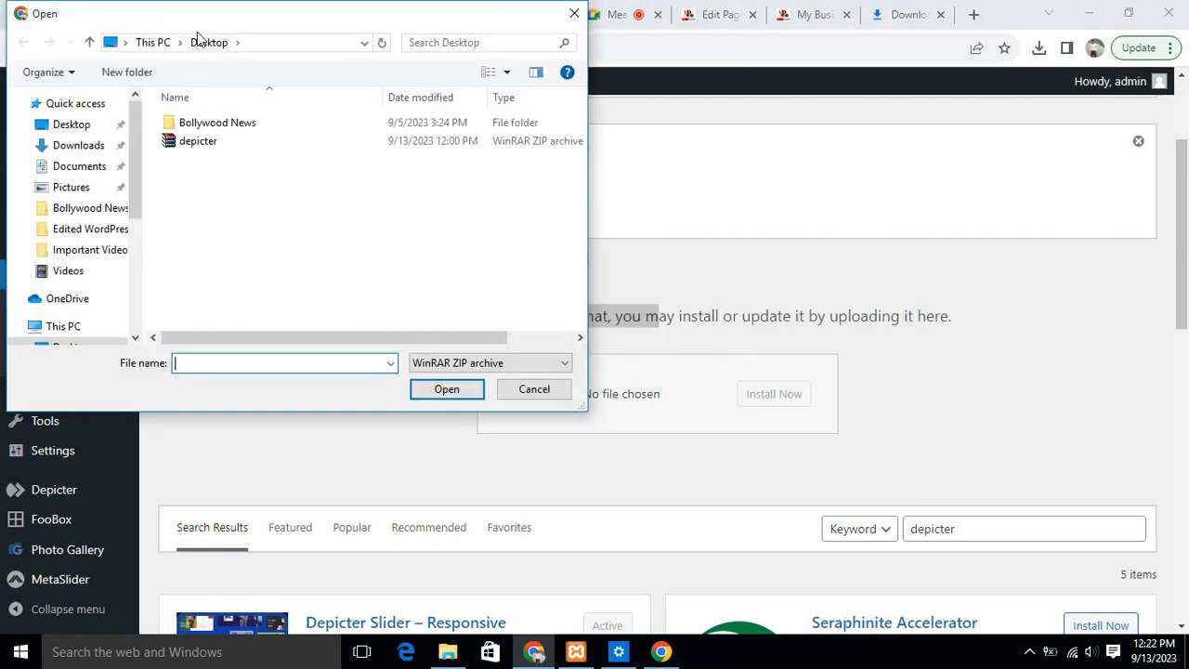
pyautogui.click(210, 147)
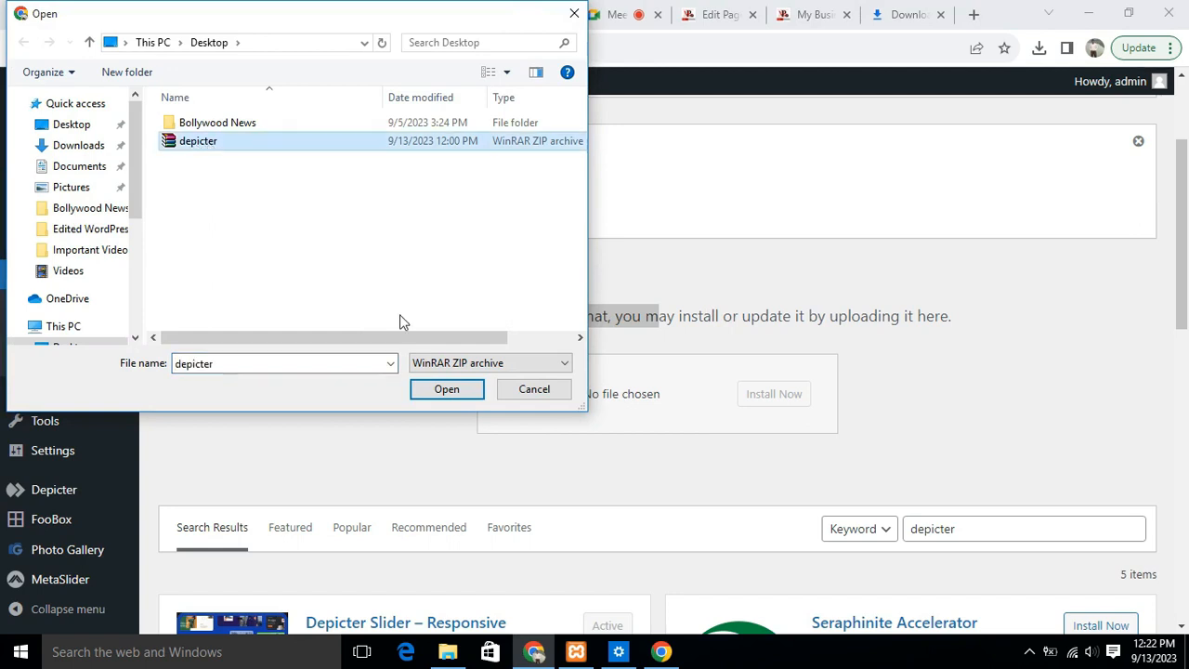
pyautogui.click(442, 389)
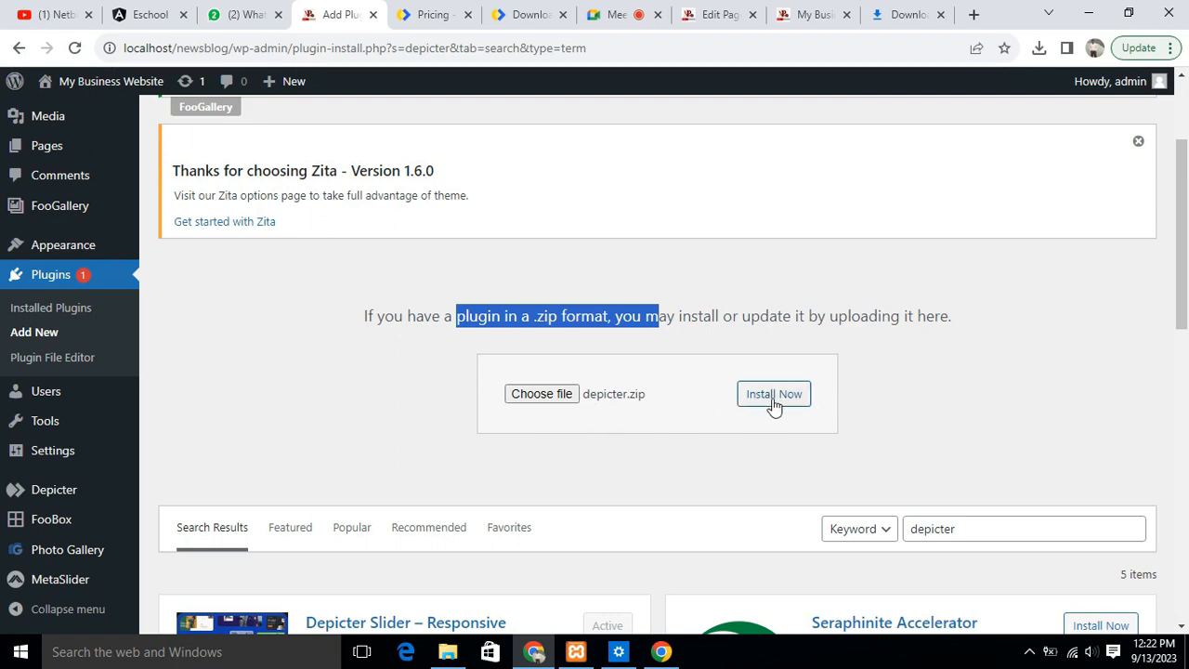
pyautogui.moveTo(1183, 177); pyautogui.dragTo(1183, 212)
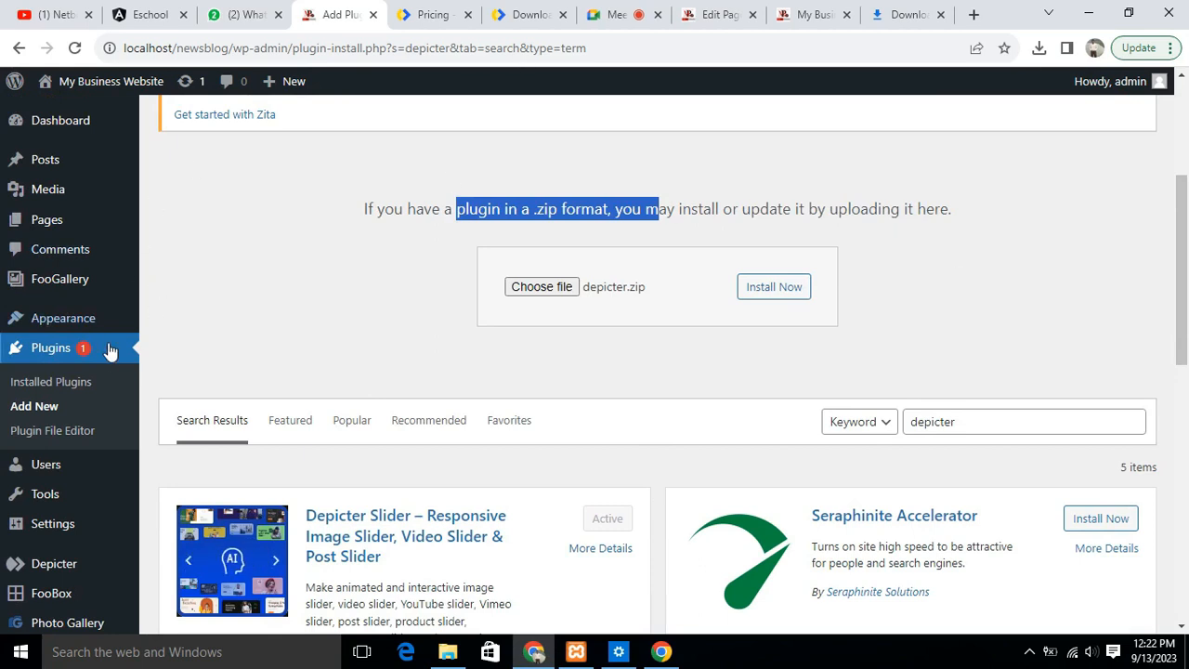
# - Open the list of installed plugins and examine the entry for Depicter
pyautogui.click(42, 353)
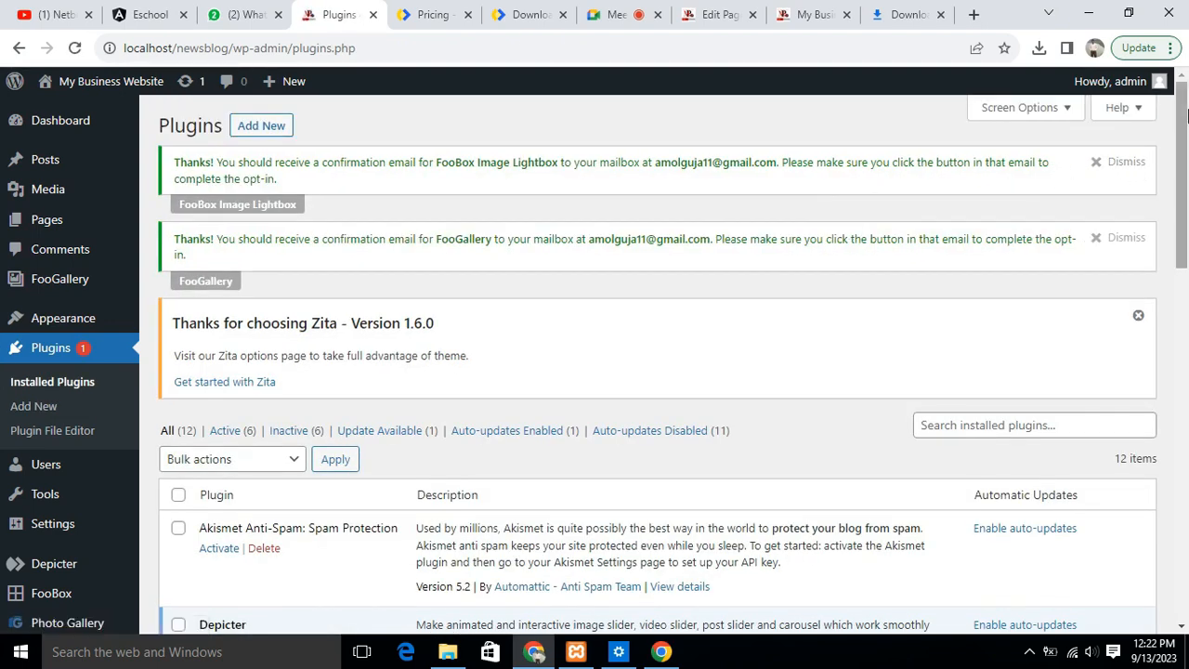
pyautogui.moveTo(1185, 101); pyautogui.dragTo(1144, 412)
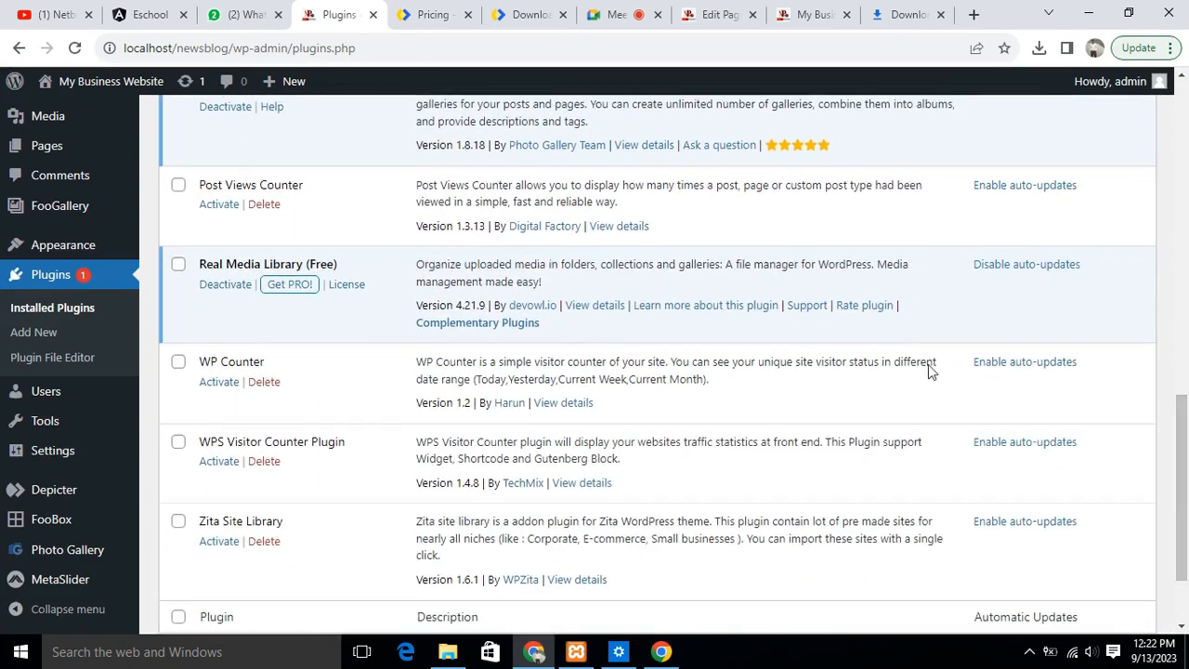
pyautogui.scroll(-2, 412, 337)
pyautogui.scroll(3, 380, 334)
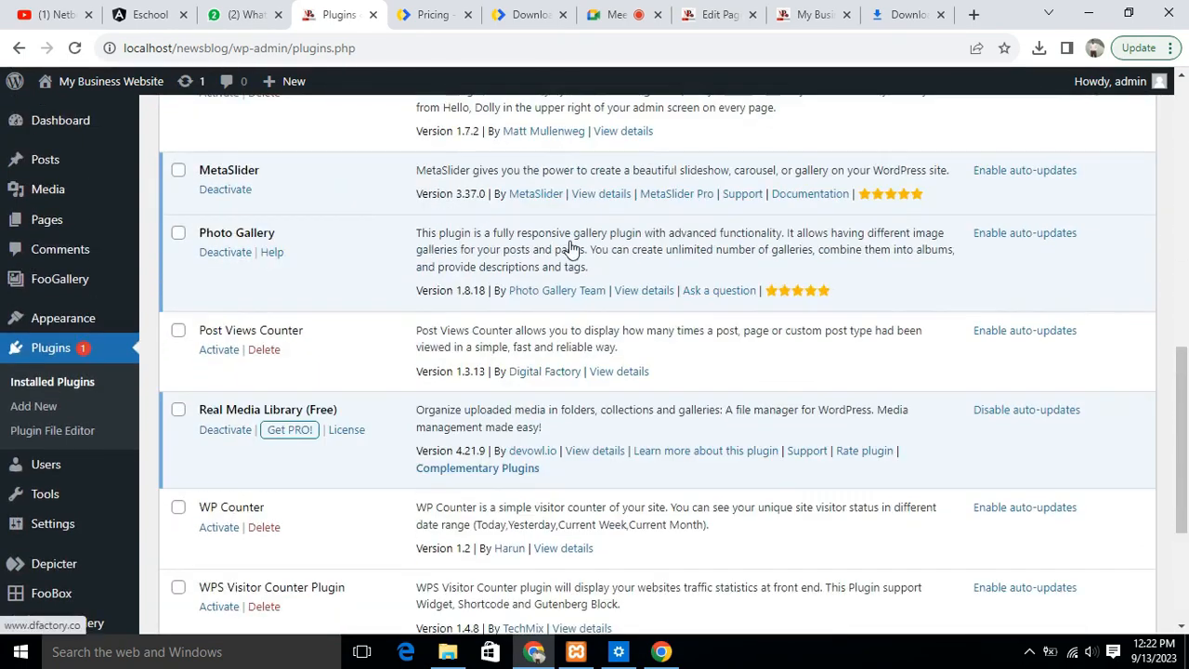
pyautogui.scroll(2, 380, 337)
pyautogui.scroll(3, 276, 390)
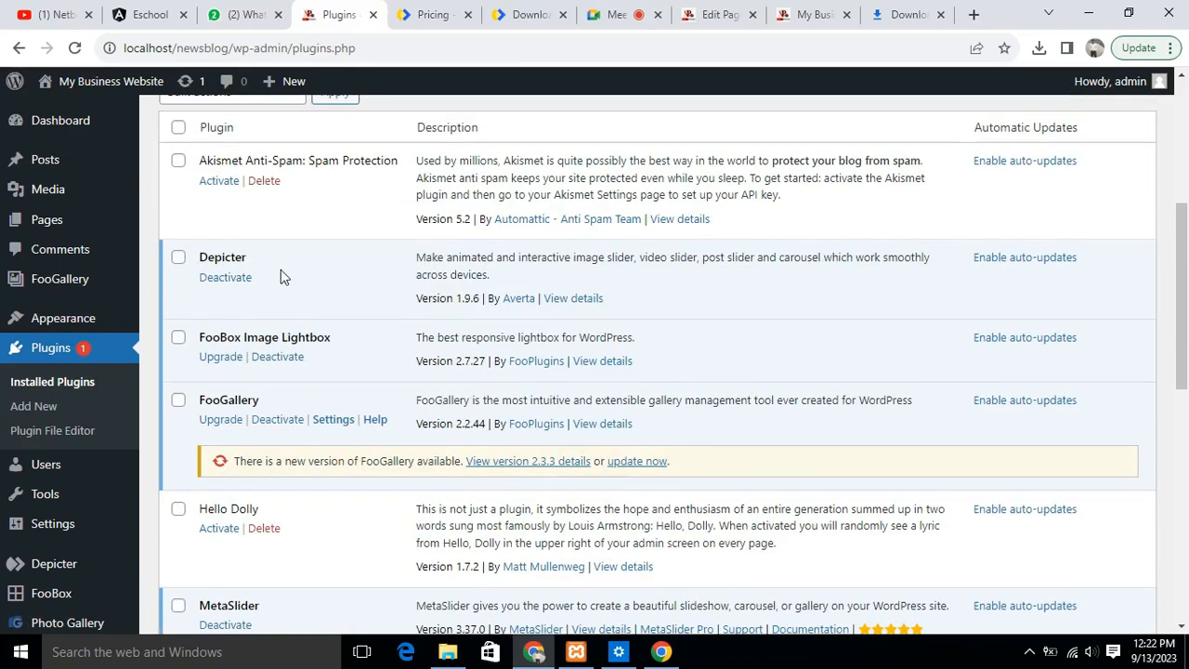
pyautogui.moveTo(401, 258); pyautogui.dragTo(774, 306)
pyautogui.click(149, 389)
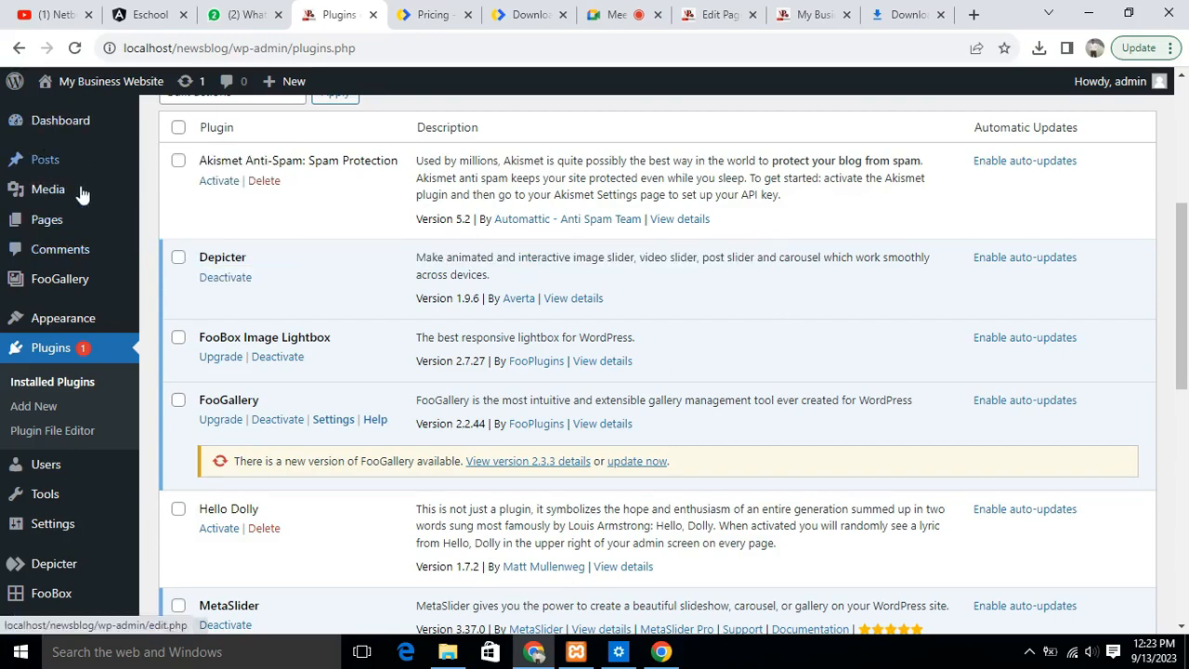
# - Open the Depicter plugin's dashboard in the WordPress admin
pyautogui.scroll(-5, 57, 162)
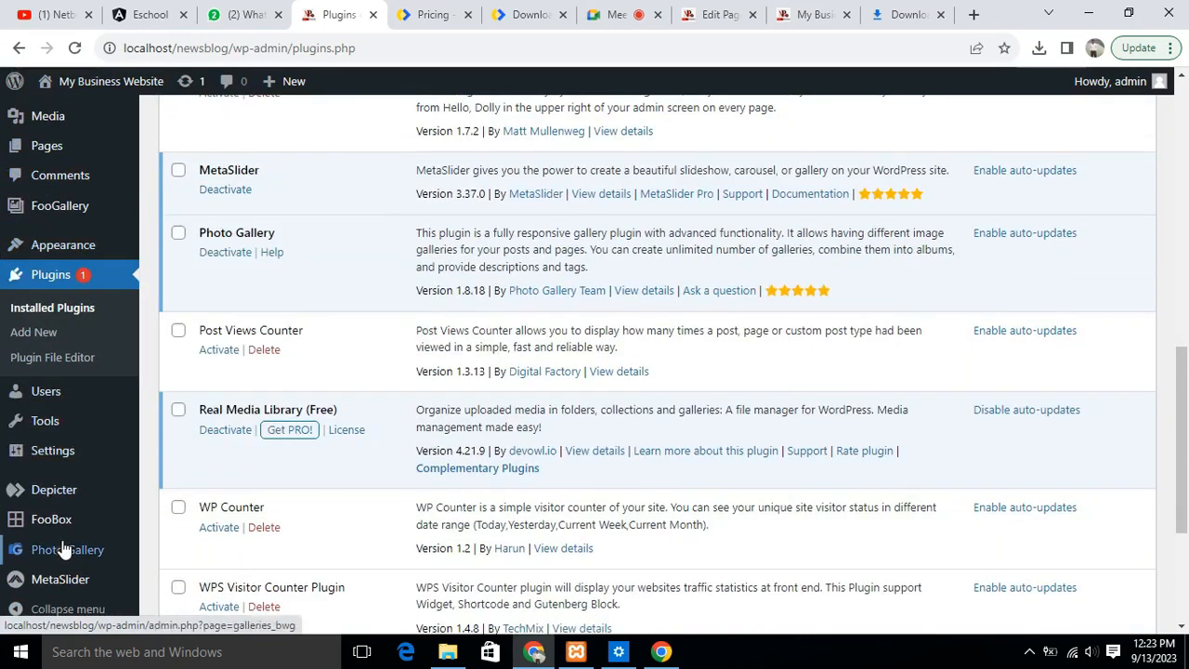
pyautogui.moveTo(51, 515)
pyautogui.moveTo(47, 490)
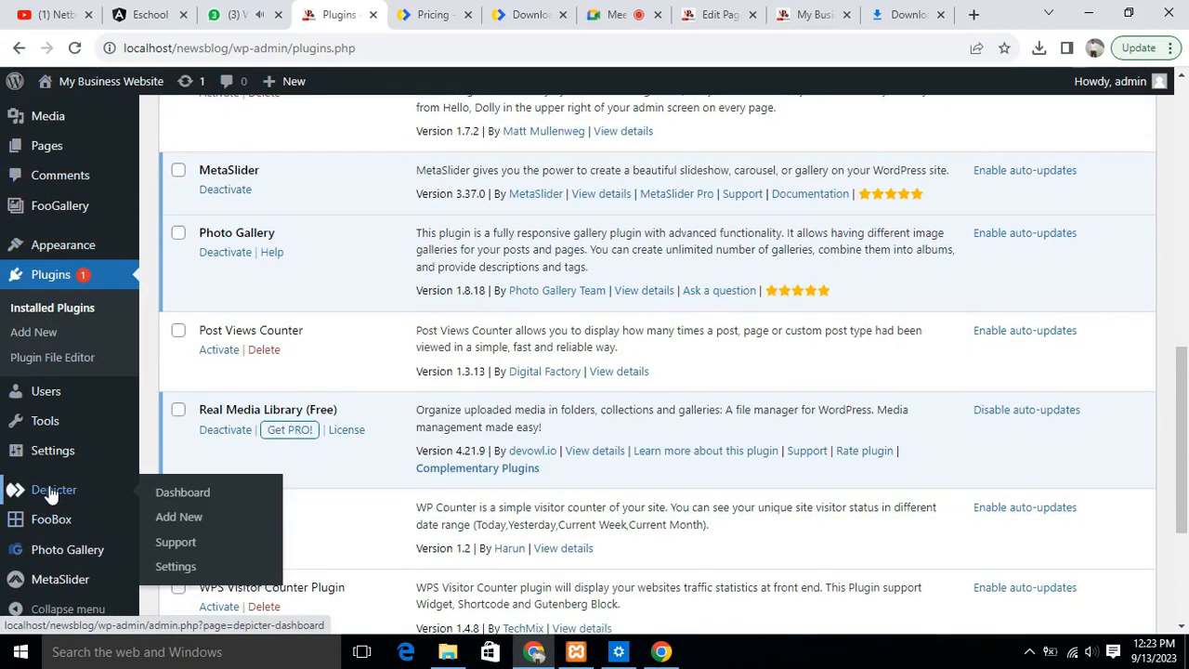
pyautogui.click(189, 494)
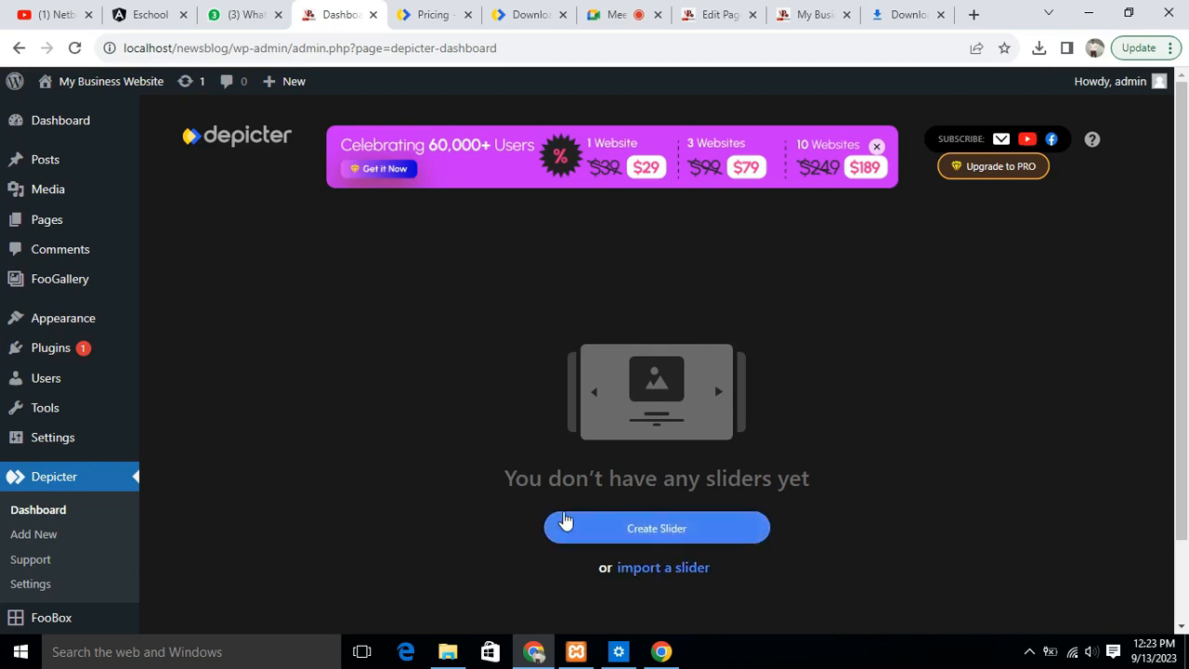
# - Start creating a new slider in Depicter from the blank slider option
pyautogui.click(660, 535)
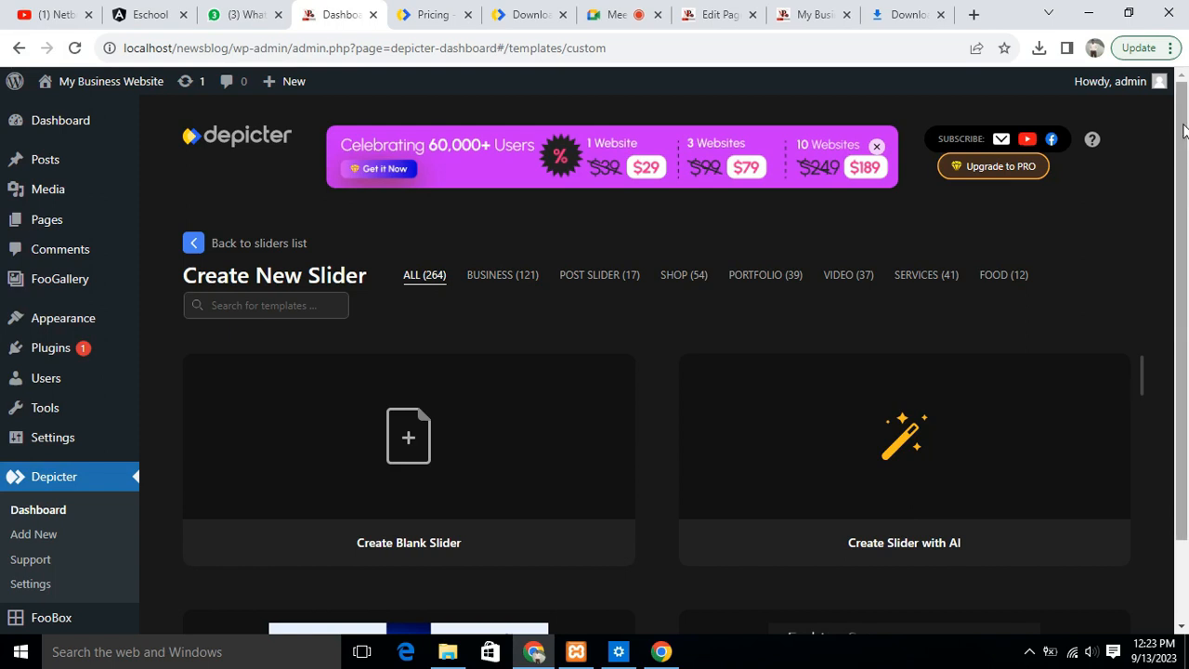
pyautogui.scroll(-1, 1183, 130)
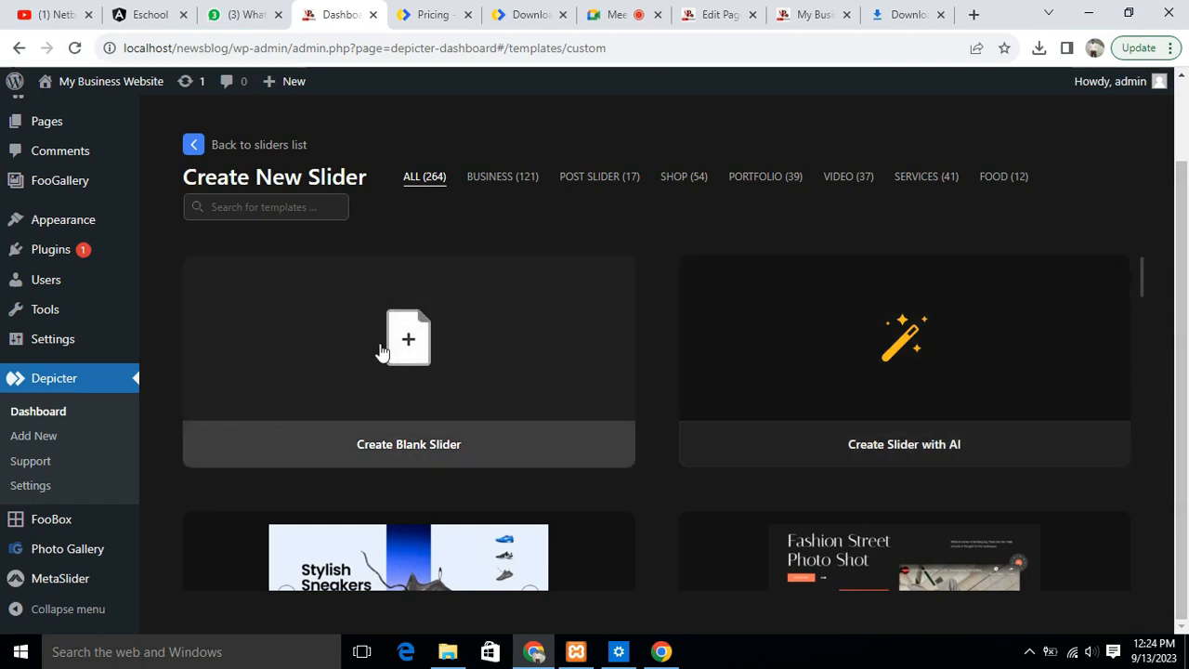
pyautogui.click(409, 341)
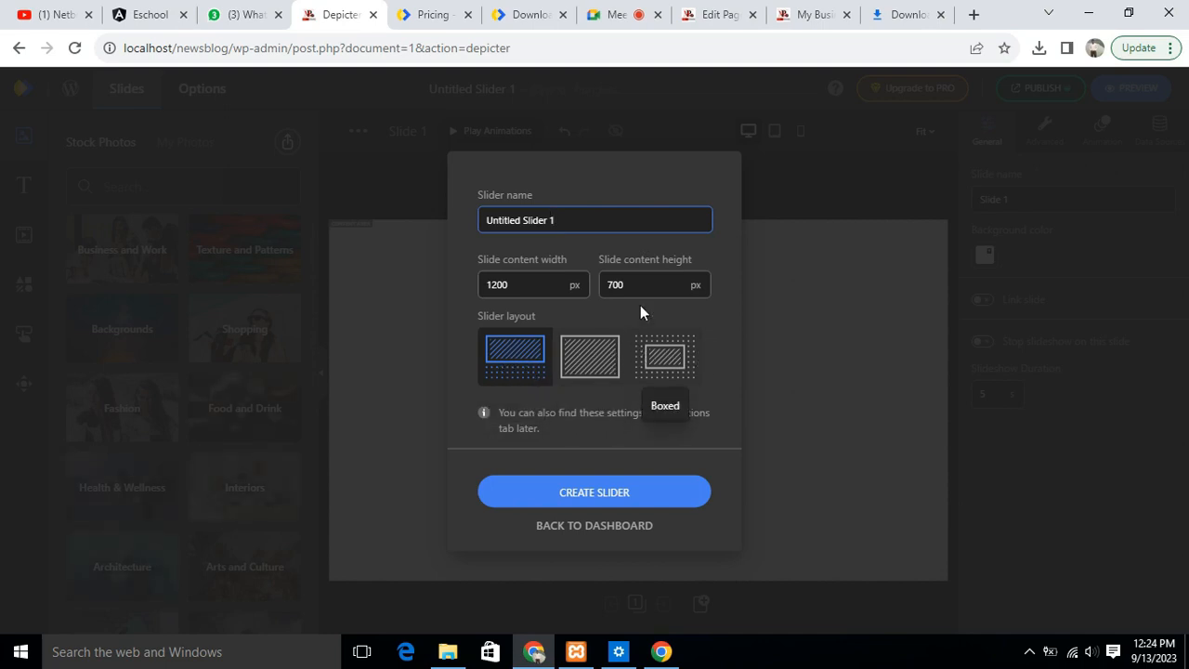
# - Name the slider "First Slider", create it, and dismiss the welcome video
pyautogui.moveTo(570, 216); pyautogui.dragTo(478, 219)
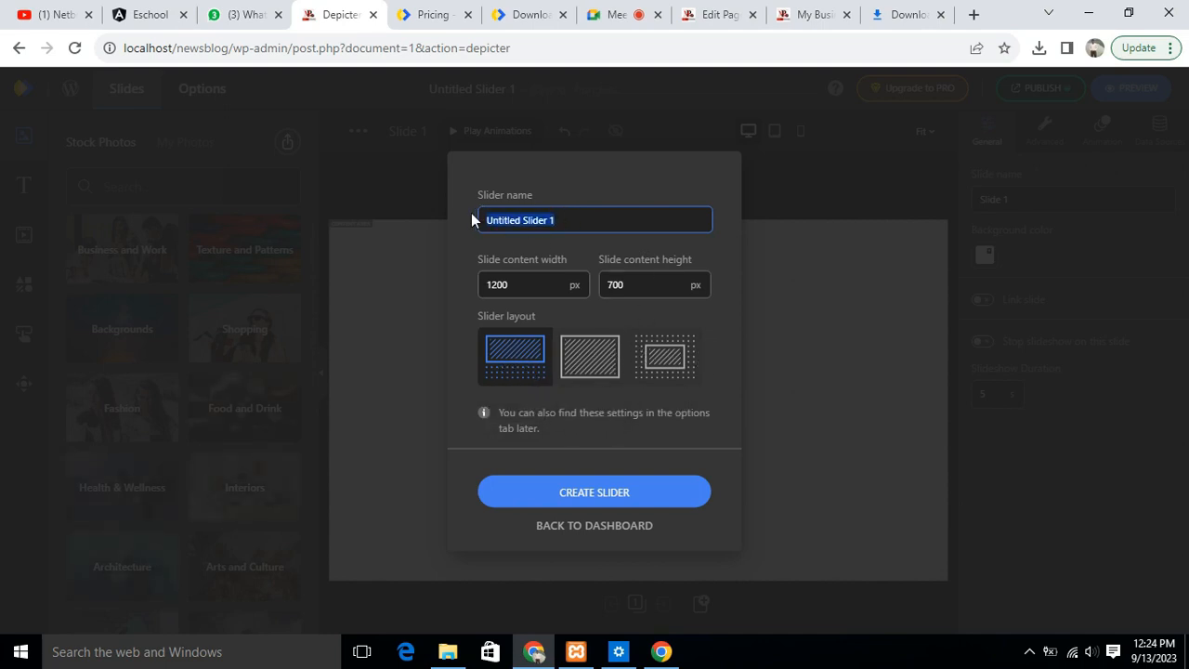
pyautogui.write('First Slider')
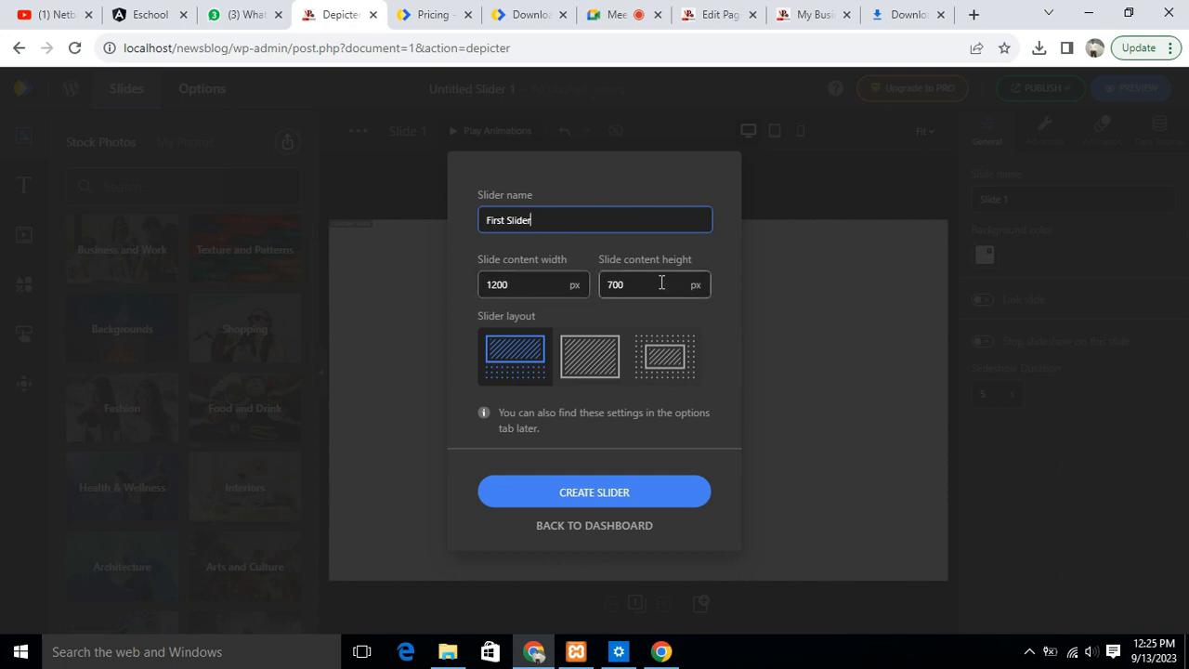
pyautogui.click(594, 492)
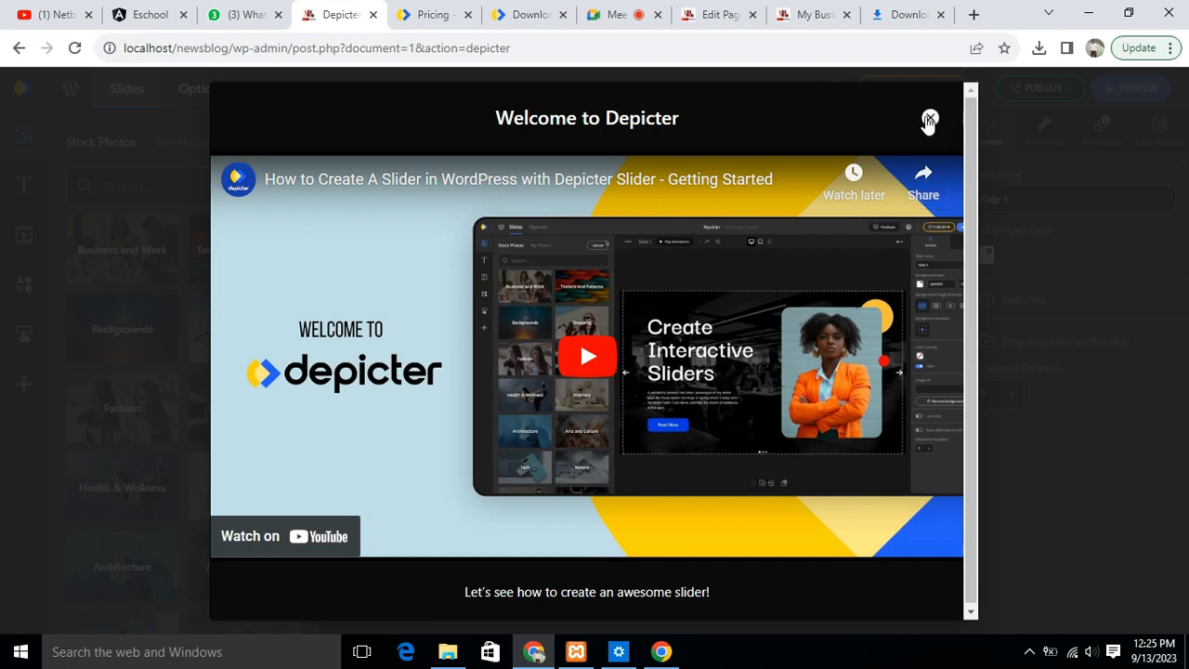
pyautogui.click(929, 118)
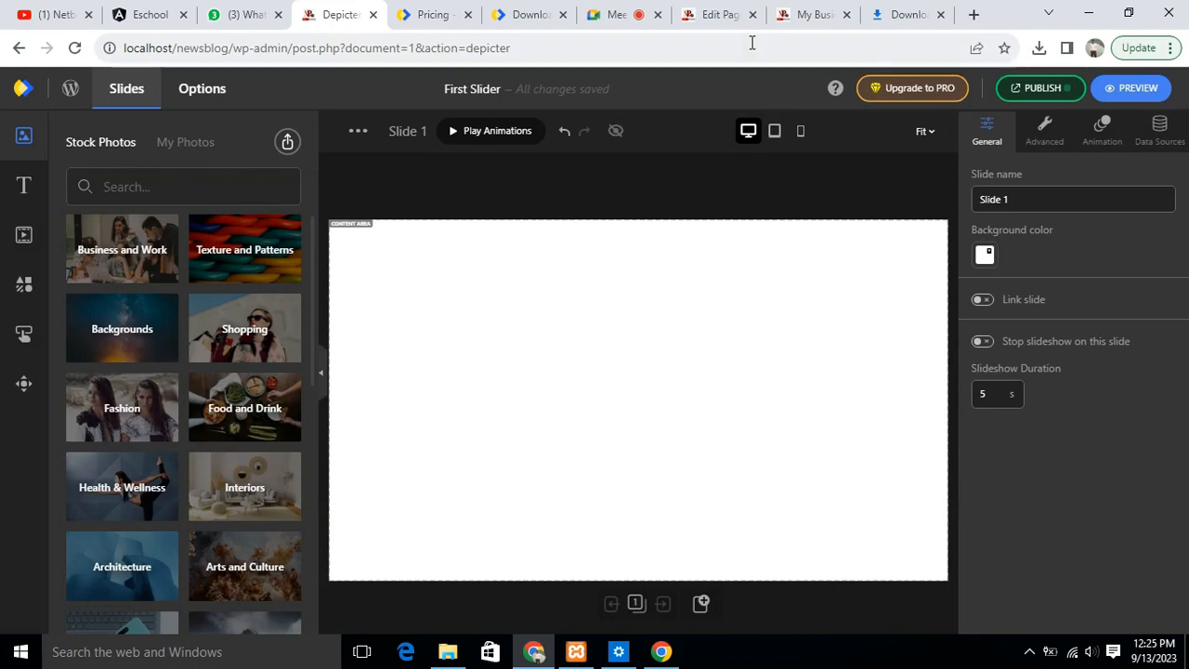
# - Check the existing slider on the website's Home page, and bring up that page in the editor
pyautogui.click(810, 14)
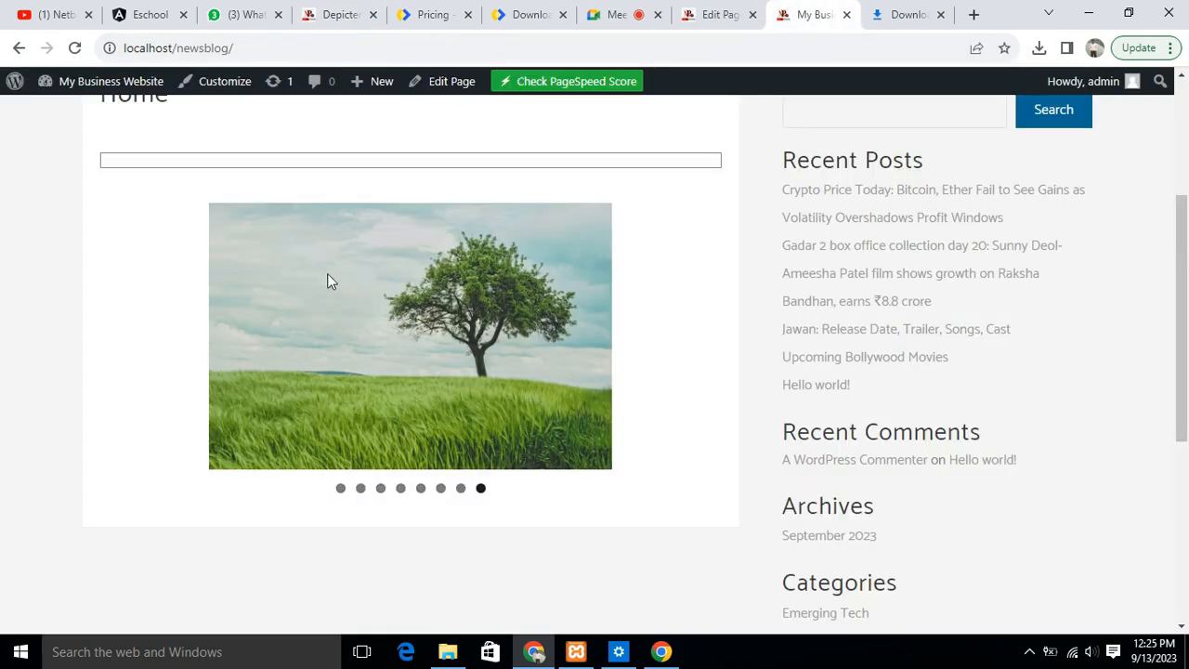
pyautogui.scroll(3, 392, 272)
pyautogui.scroll(-3, 393, 257)
pyautogui.scroll(3, 393, 260)
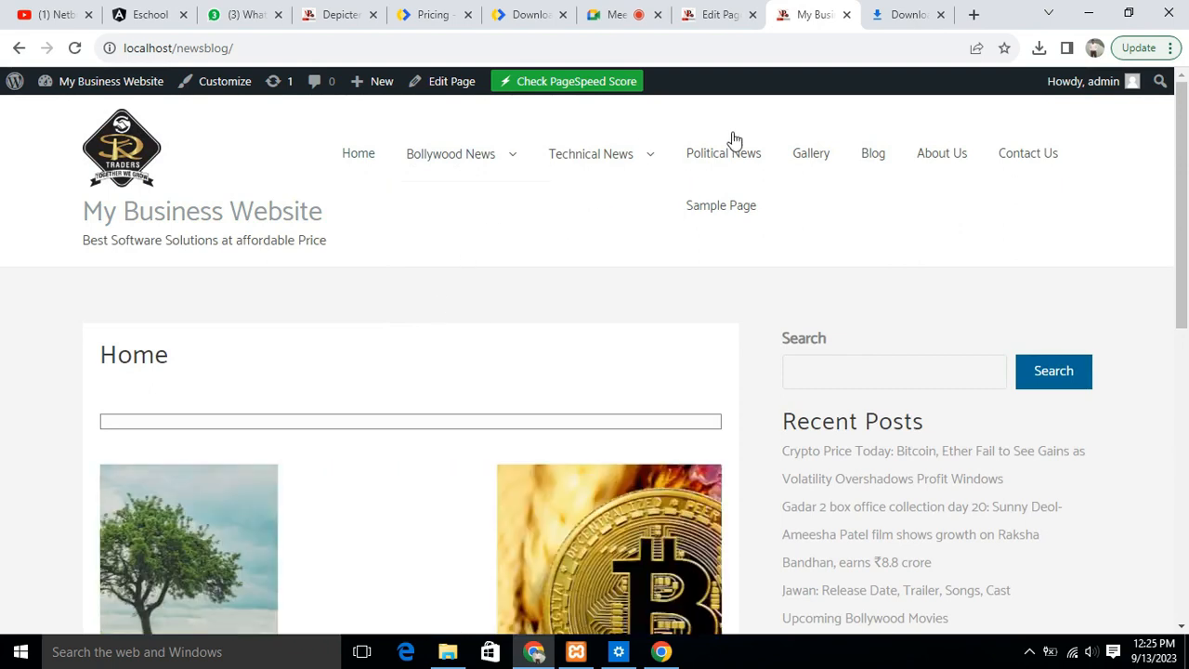
pyautogui.click(716, 14)
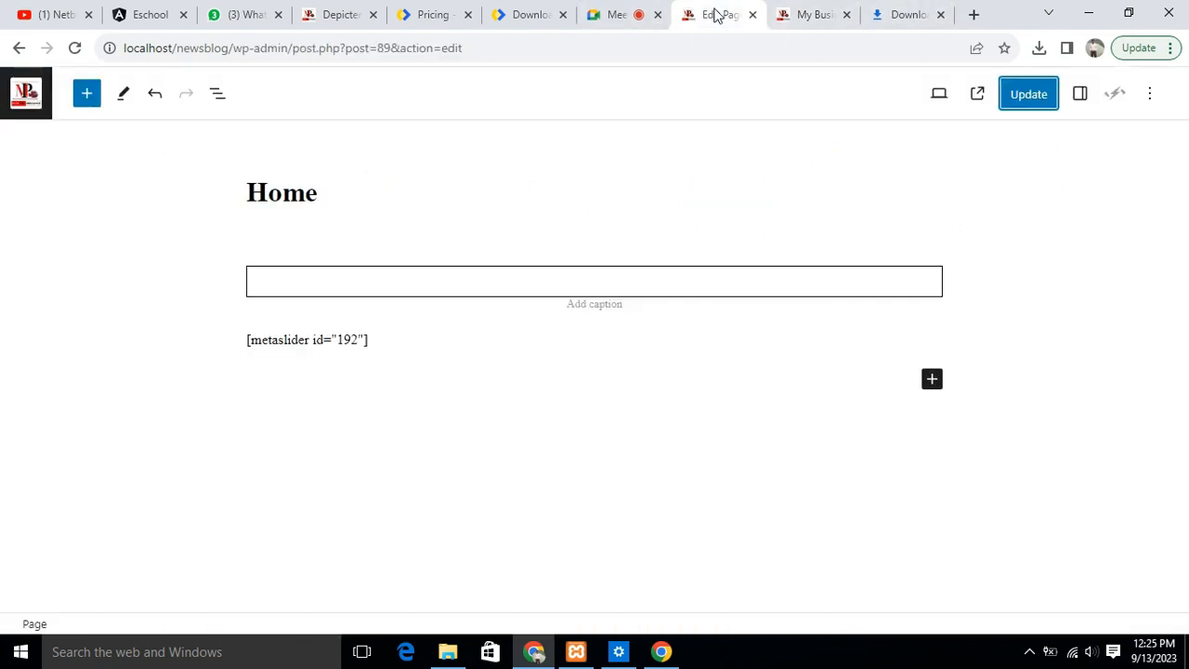
# - Return to the Depicter slider and add the Business and Work stock photo of hands beside a laptop to Slide 1
pyautogui.click(808, 14)
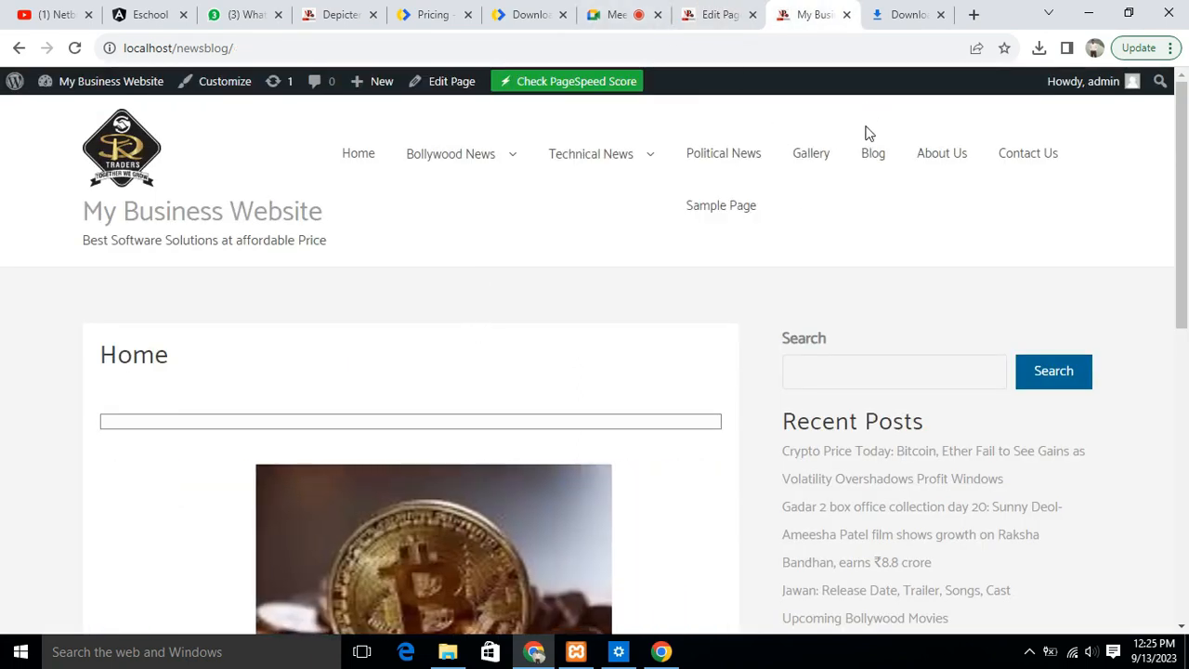
pyautogui.click(339, 14)
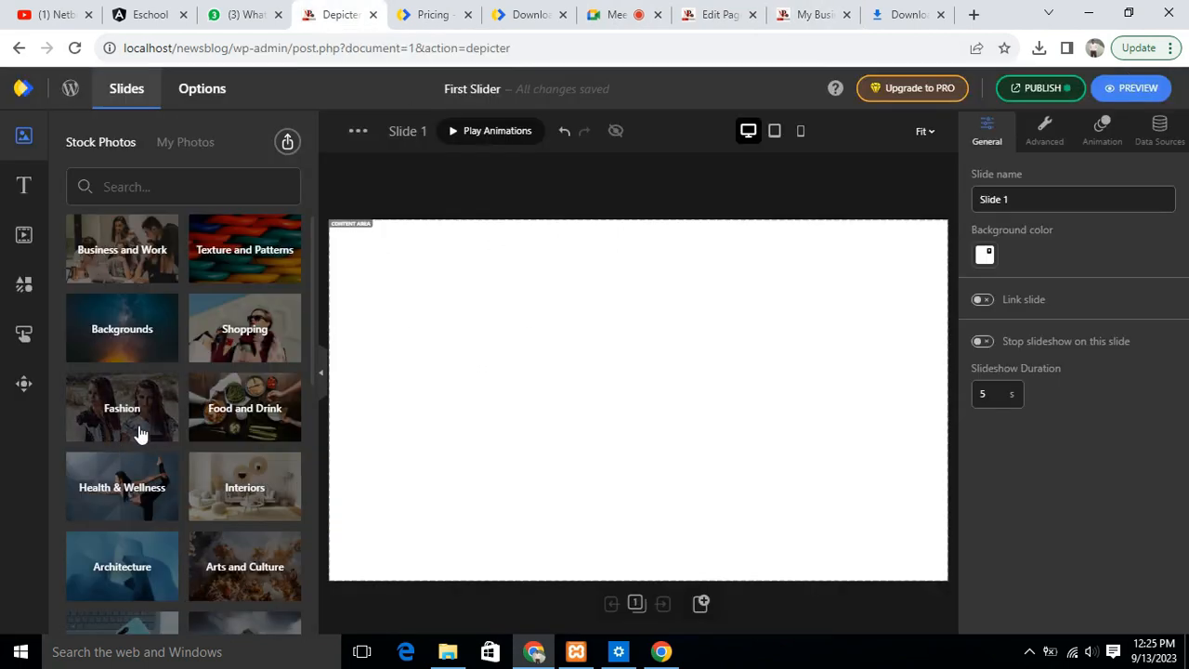
pyautogui.scroll(-7, 233, 353)
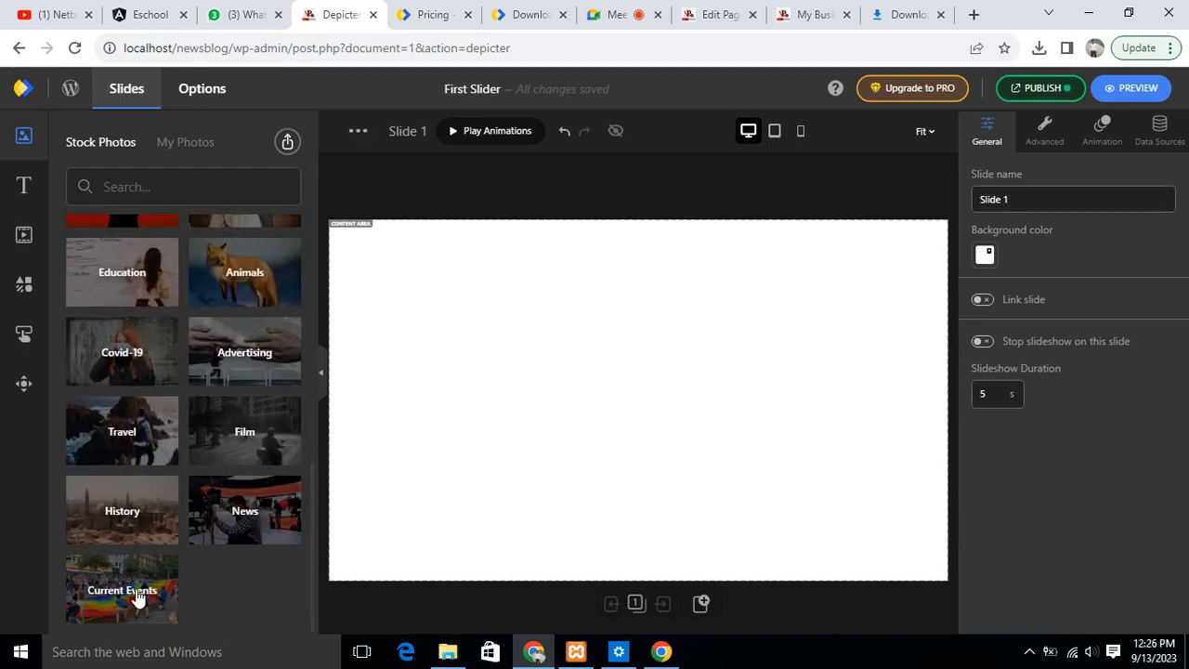
pyautogui.scroll(7, 251, 488)
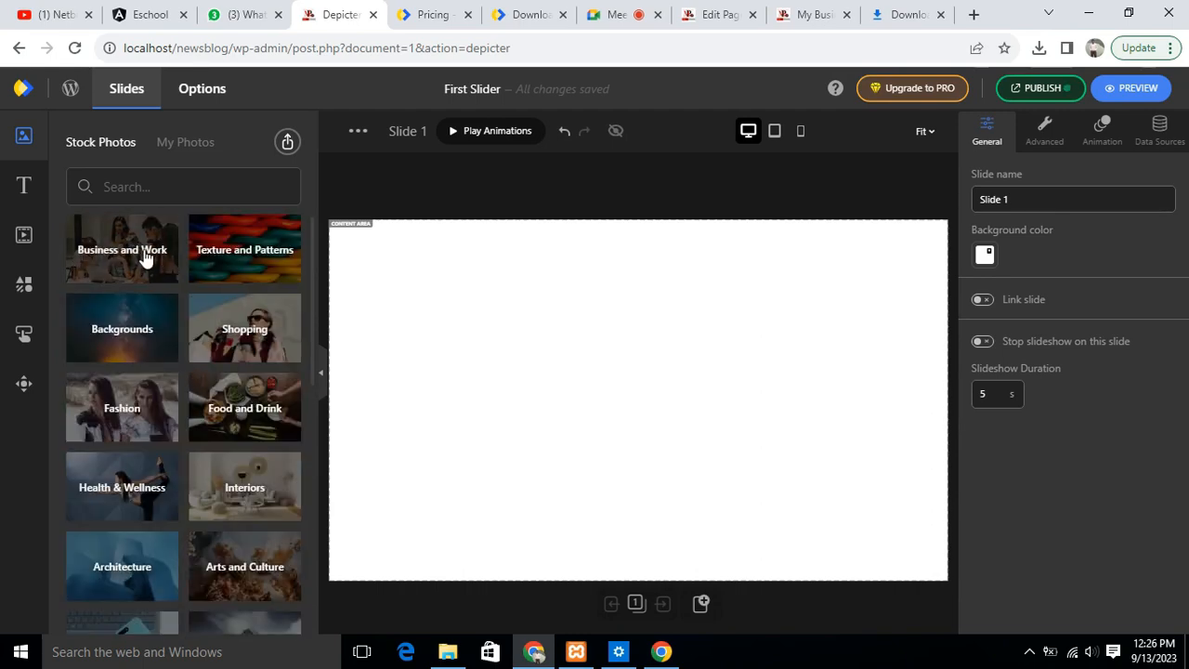
pyautogui.click(112, 244)
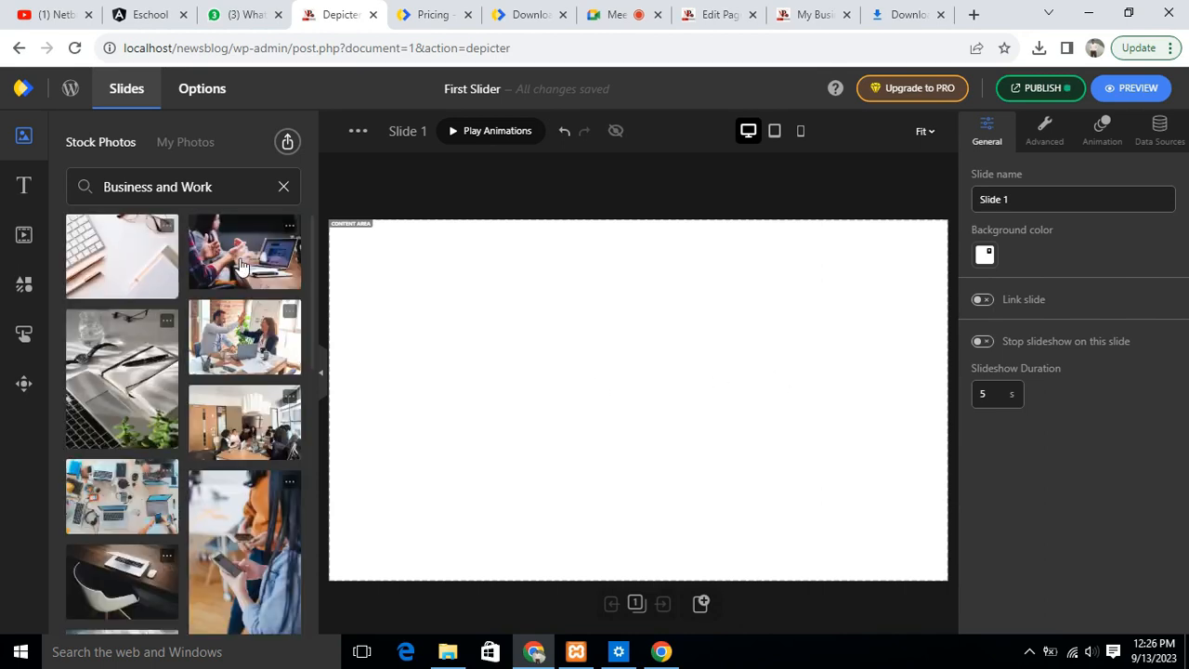
pyautogui.click(232, 241)
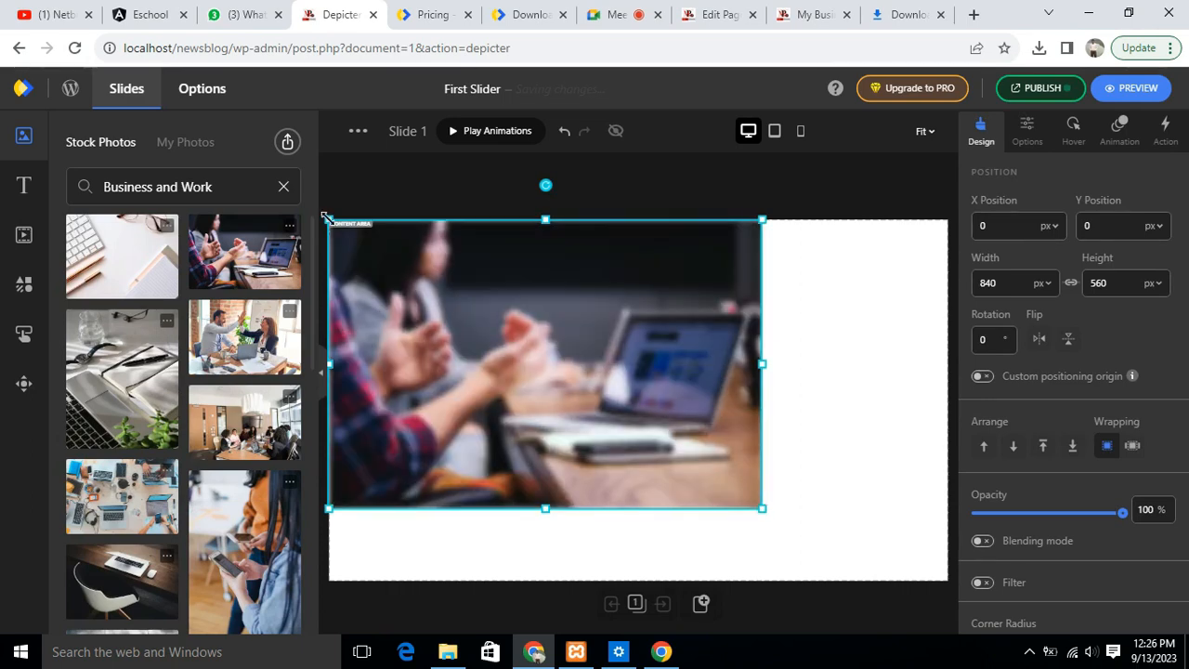
# - Shrink the laptop photo to about 464 × 309 px and place it at about X 695, Y 41 px
pyautogui.moveTo(330, 221); pyautogui.dragTo(526, 347)
pyautogui.moveTo(664, 430); pyautogui.dragTo(827, 325)
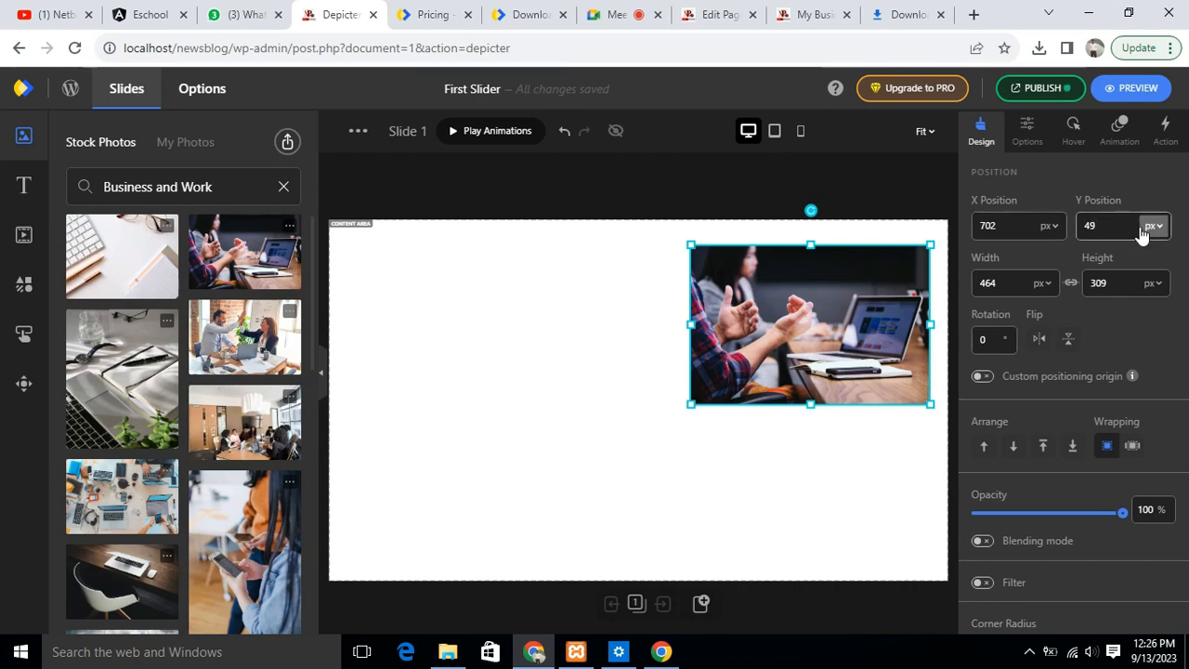
pyautogui.moveTo(812, 273)
pyautogui.mouseDown()
pyautogui.moveTo(780, 272)
pyautogui.moveTo(831, 266)
pyautogui.moveTo(812, 266)
pyautogui.mouseUp()
pyautogui.click(1001, 225)
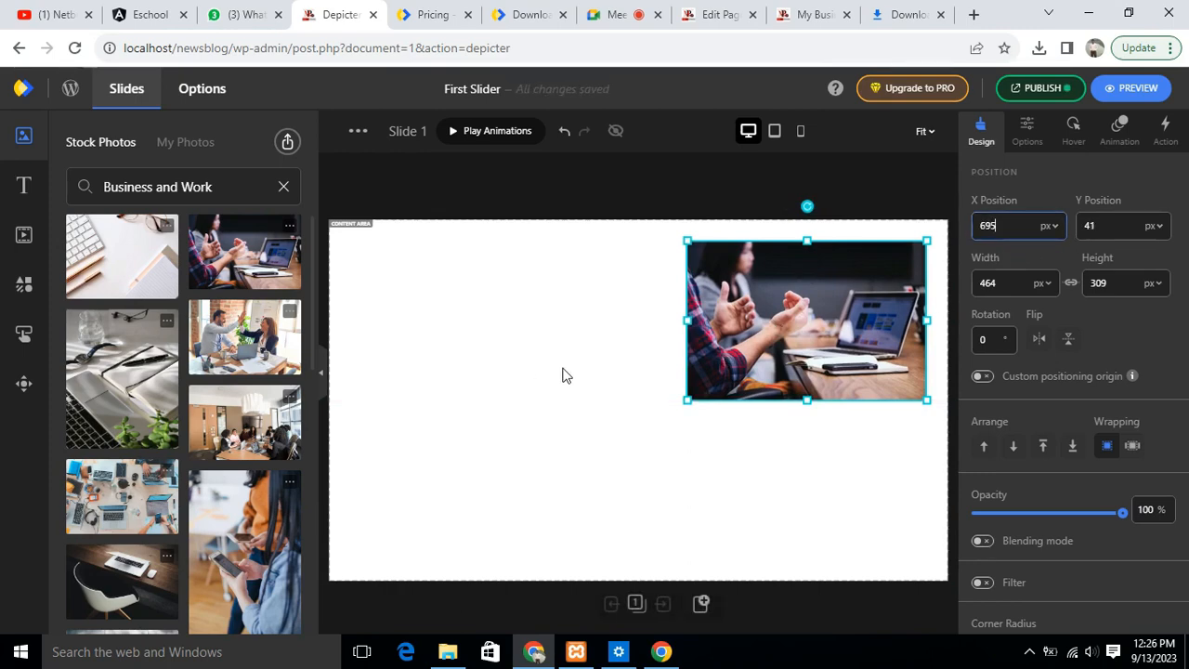
# - Add a heading text to the slide and place it beside the photo at about X 61, Y 223 px
pyautogui.click(24, 186)
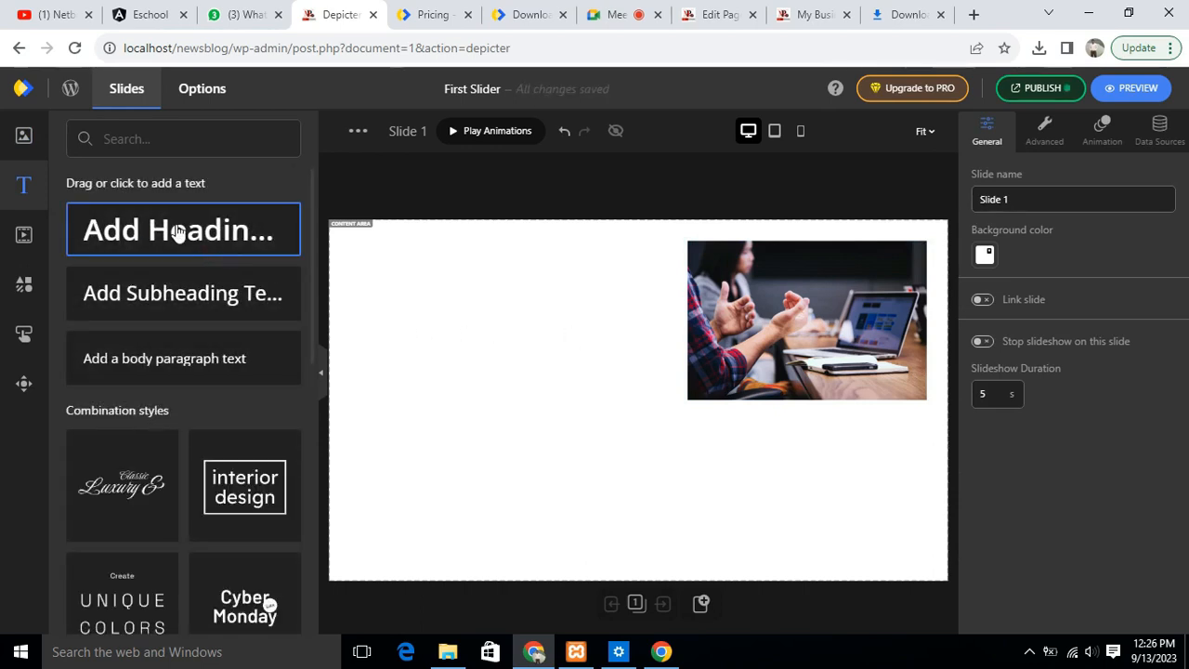
pyautogui.click(180, 231)
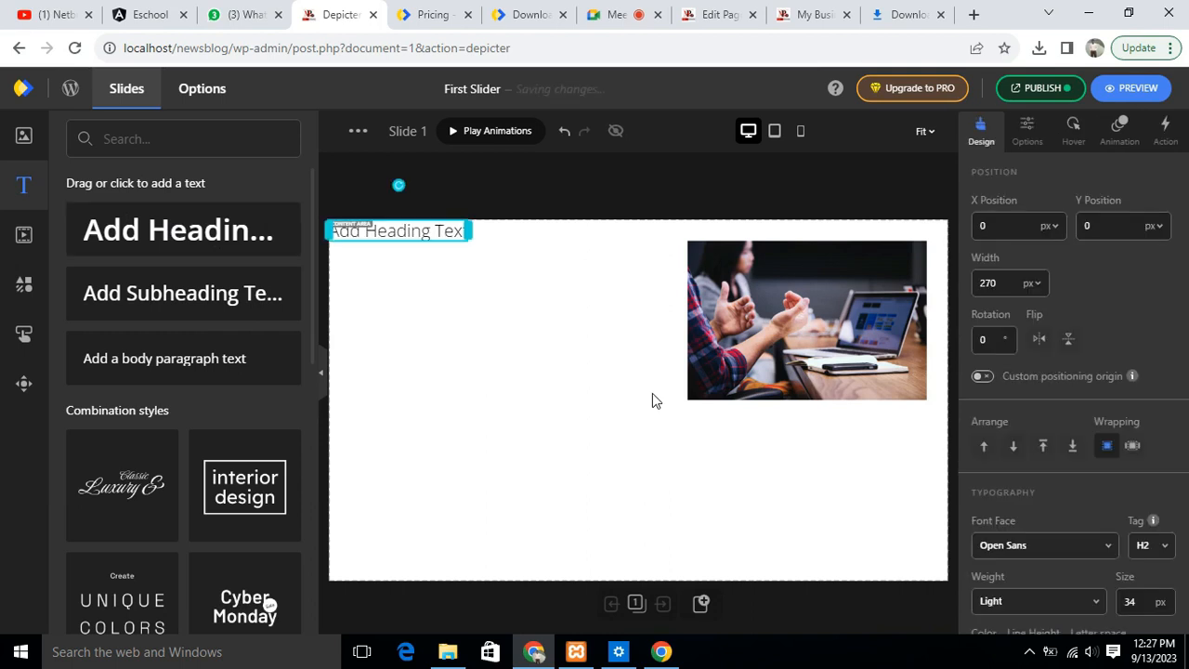
pyautogui.moveTo(414, 237); pyautogui.dragTo(443, 351)
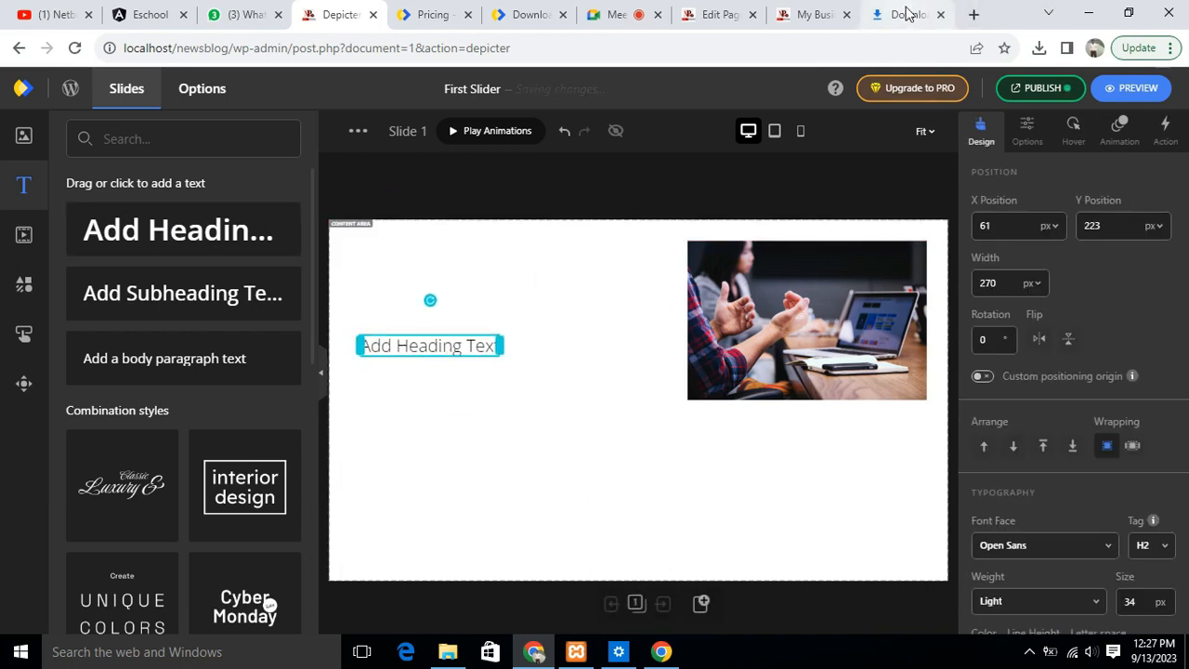
# - Open the netbugs.co.in website in place of the browser's Downloads page
pyautogui.click(909, 14)
pyautogui.click(476, 48)
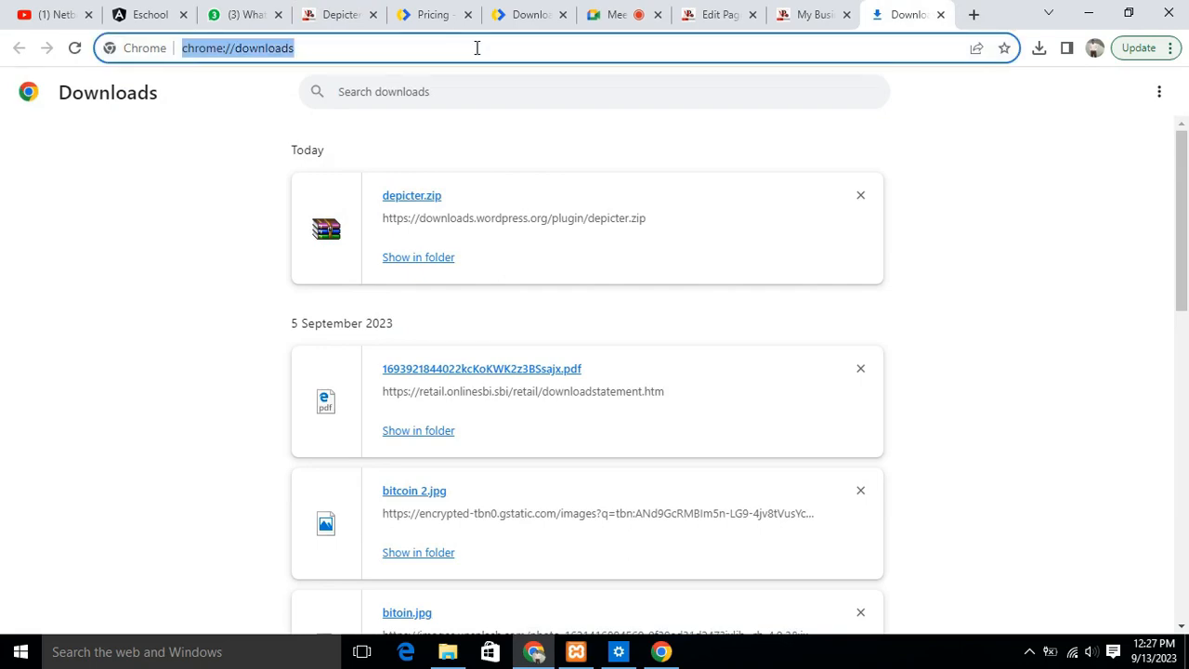
pyautogui.write('netbig')
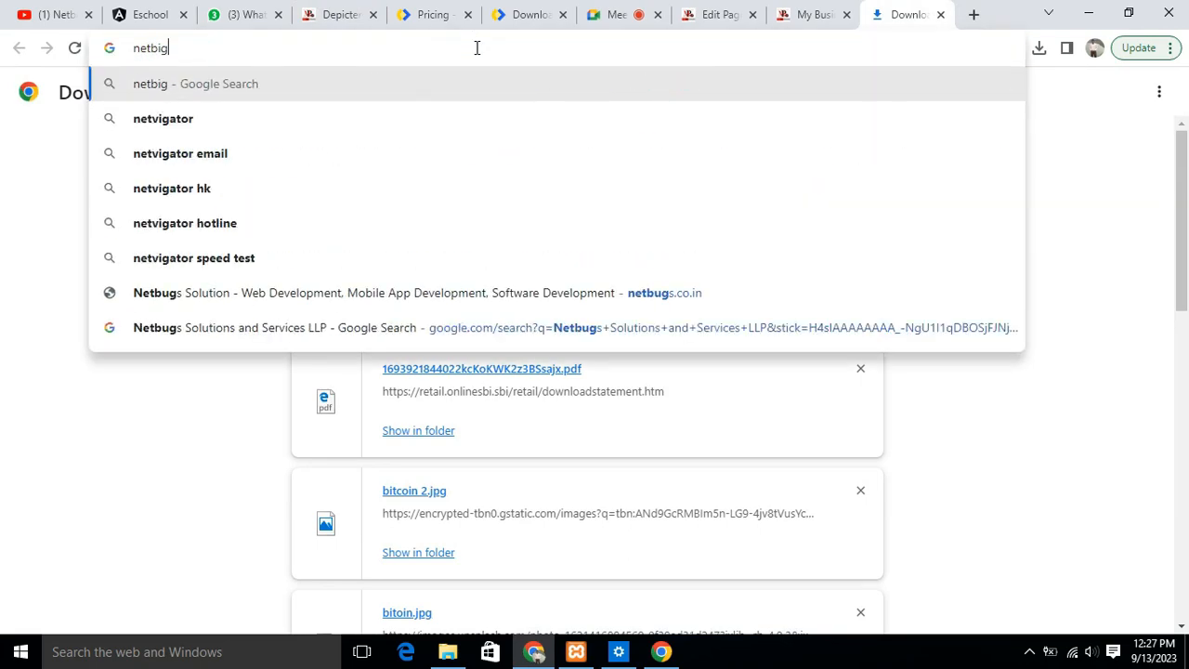
pyautogui.press('BackSpace')
pyautogui.press('BackSpace')
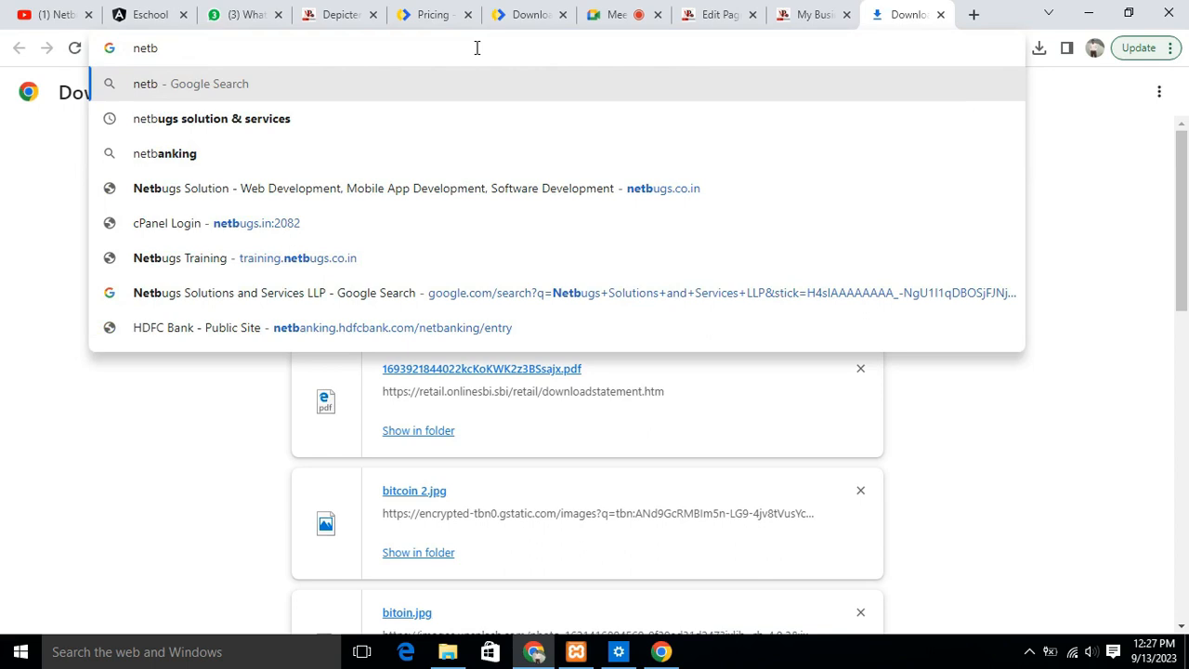
pyautogui.write('ugs')
pyautogui.press('Return')
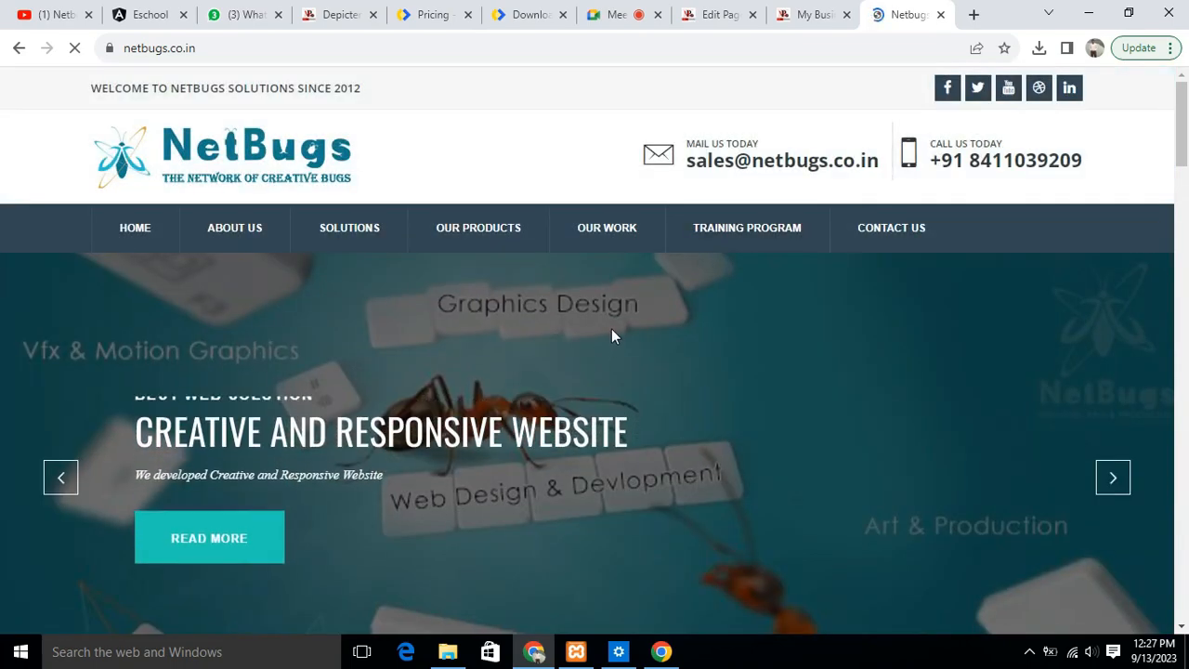
# - Examine the image slider on the Netbugs homepage, going back through its slides with their headings and text
pyautogui.scroll(-3, 611, 330)
pyautogui.scroll(2, 612, 332)
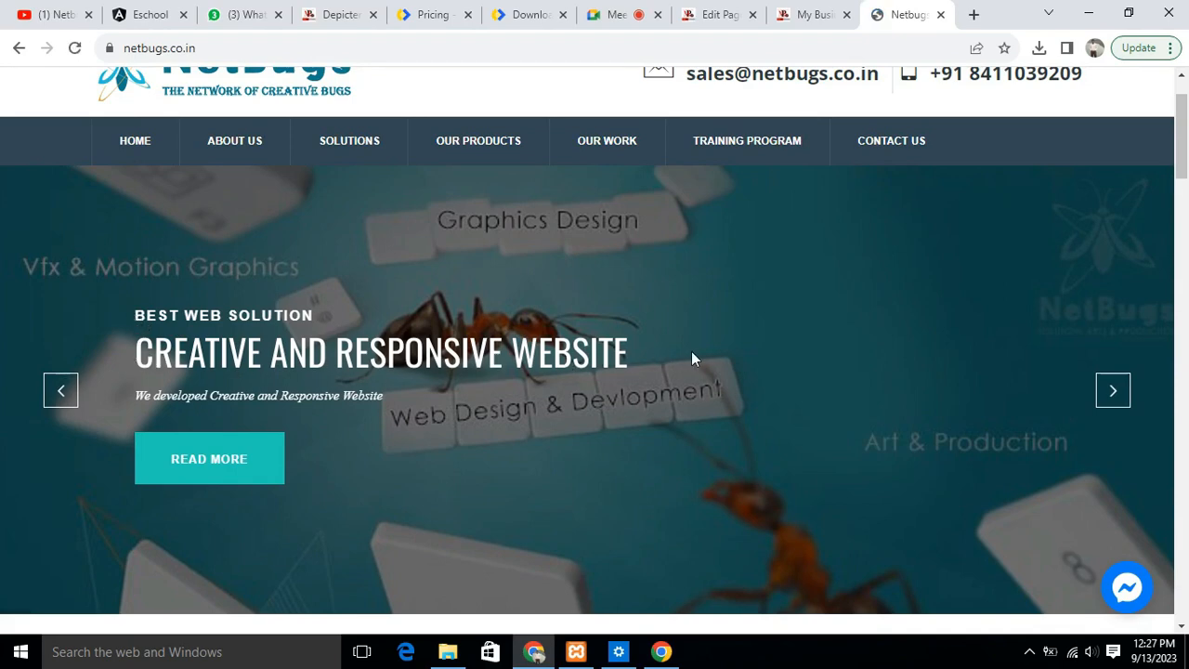
pyautogui.scroll(-2, 699, 355)
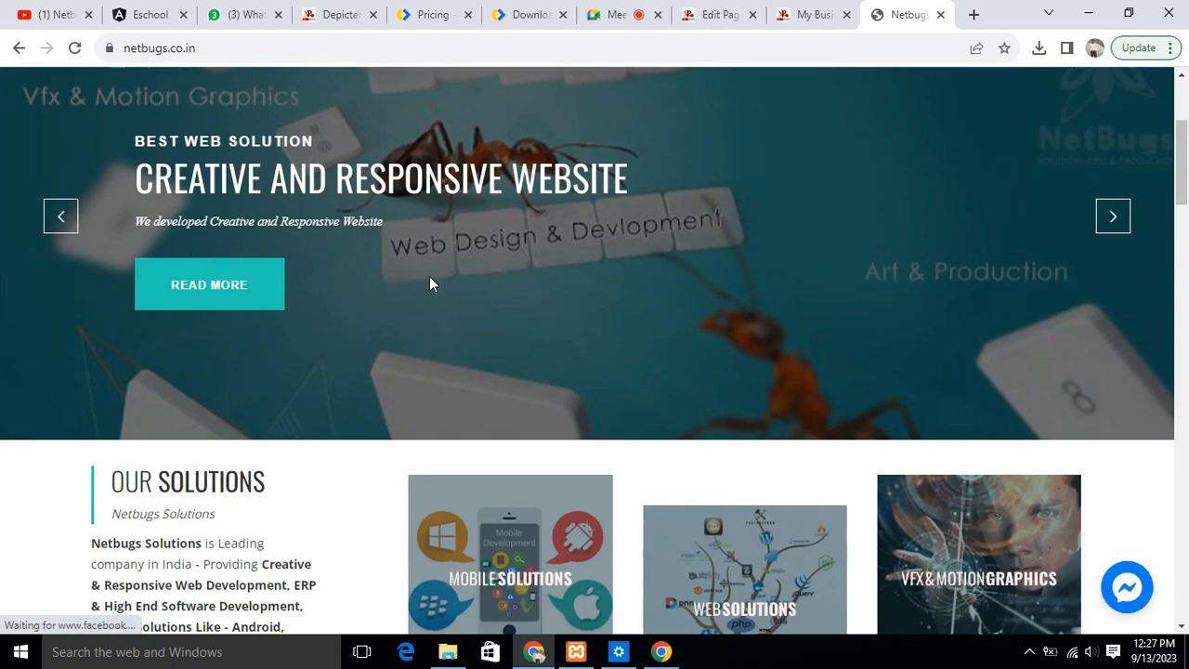
pyautogui.scroll(2, 444, 272)
pyautogui.click(65, 400)
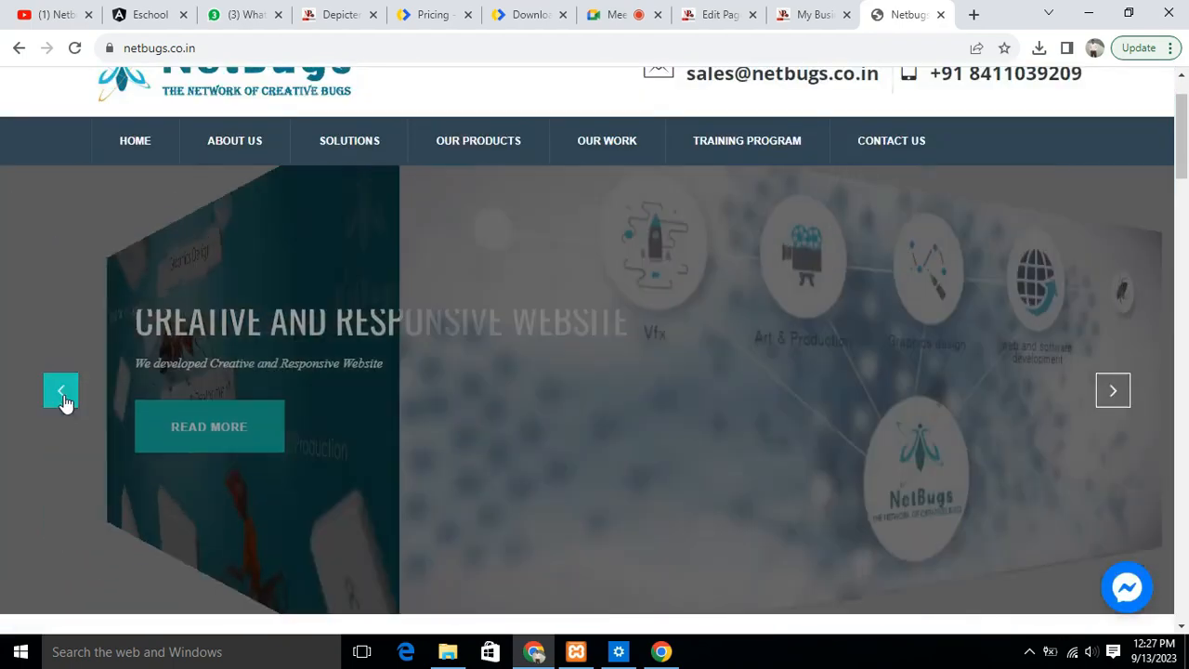
pyautogui.click(65, 402)
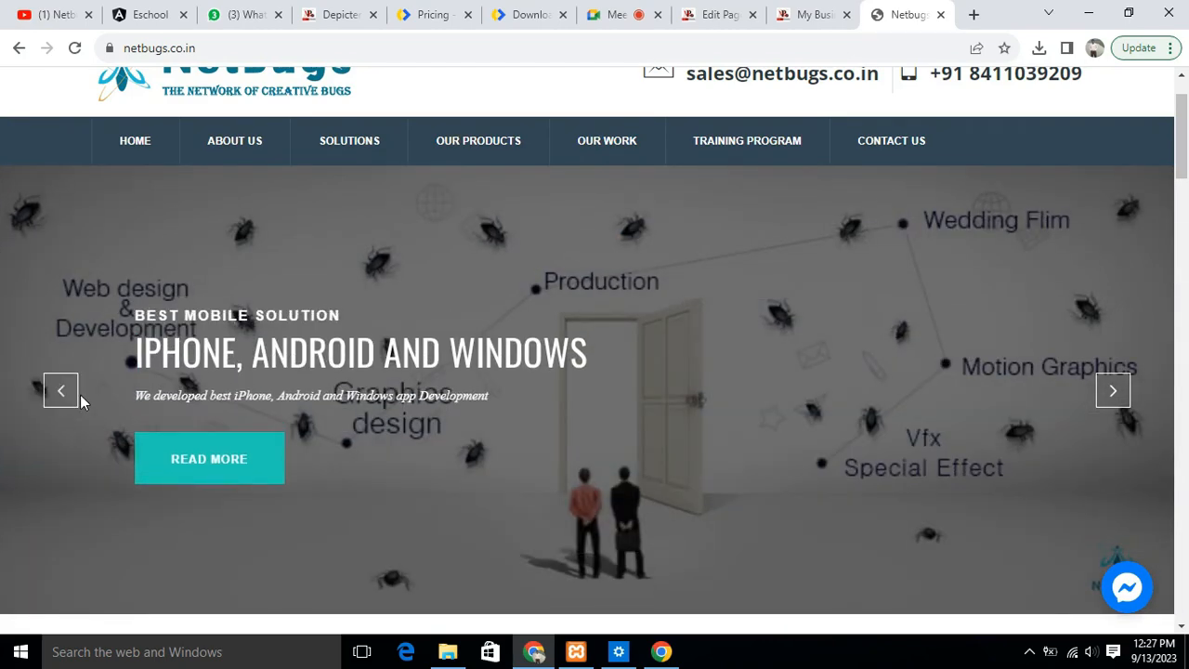
pyautogui.click(70, 397)
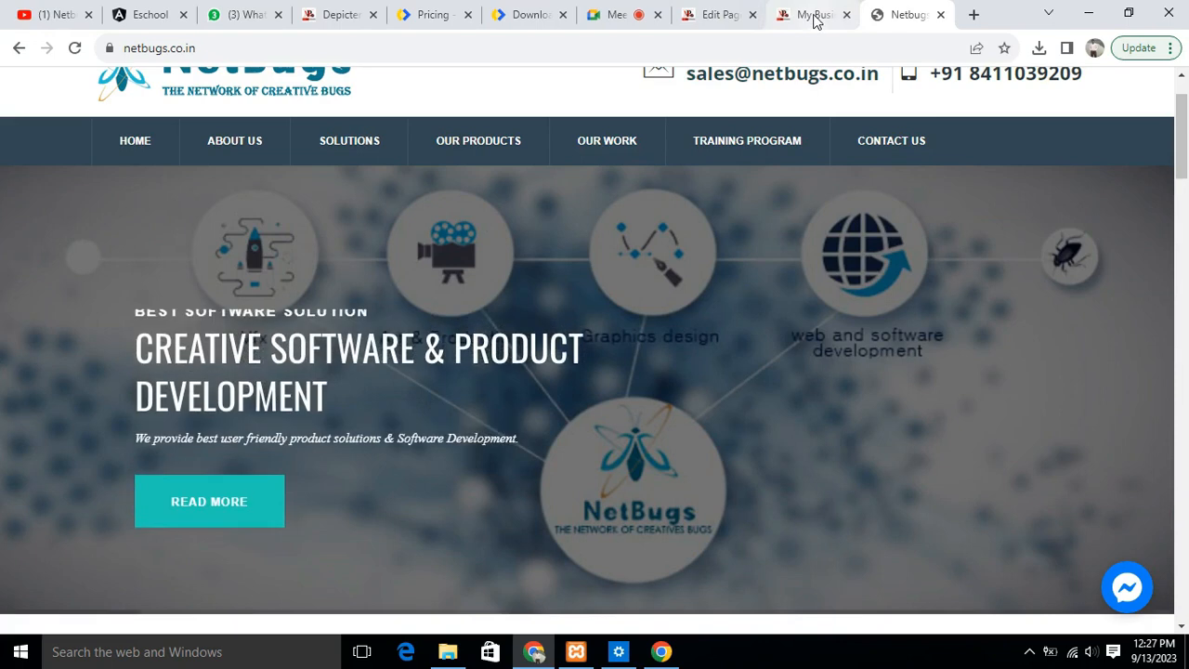
# - Compare the business website's Home page with the Netbugs slider, and return to the Depicter slider editor
pyautogui.click(812, 19)
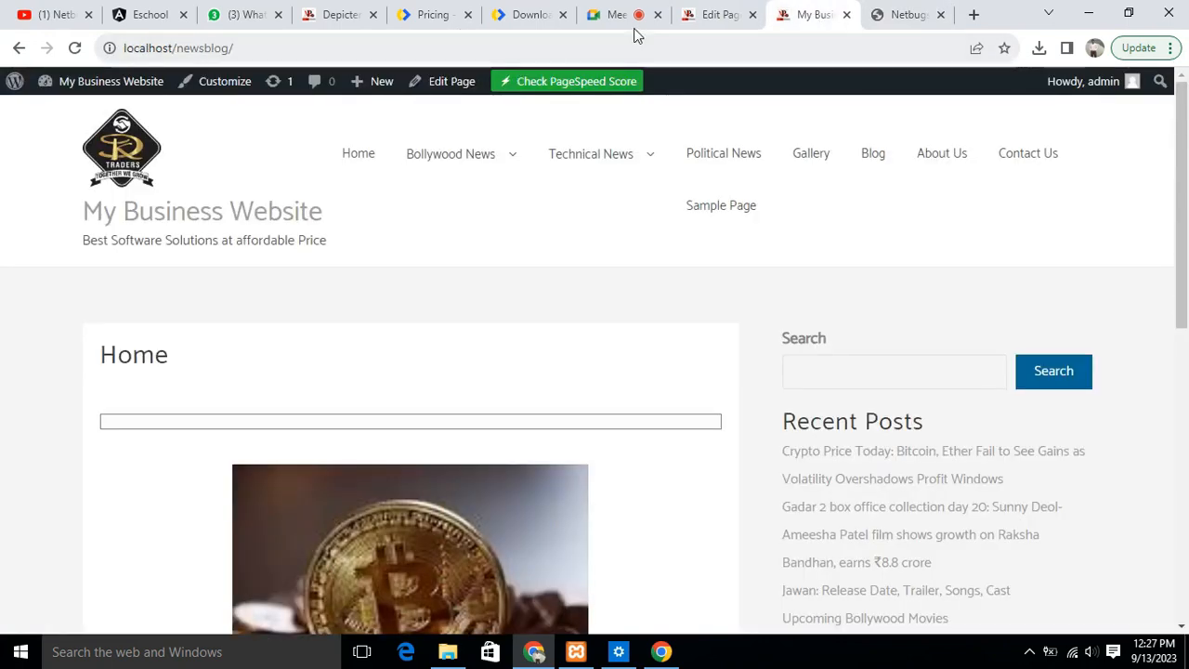
pyautogui.click(708, 15)
pyautogui.click(324, 14)
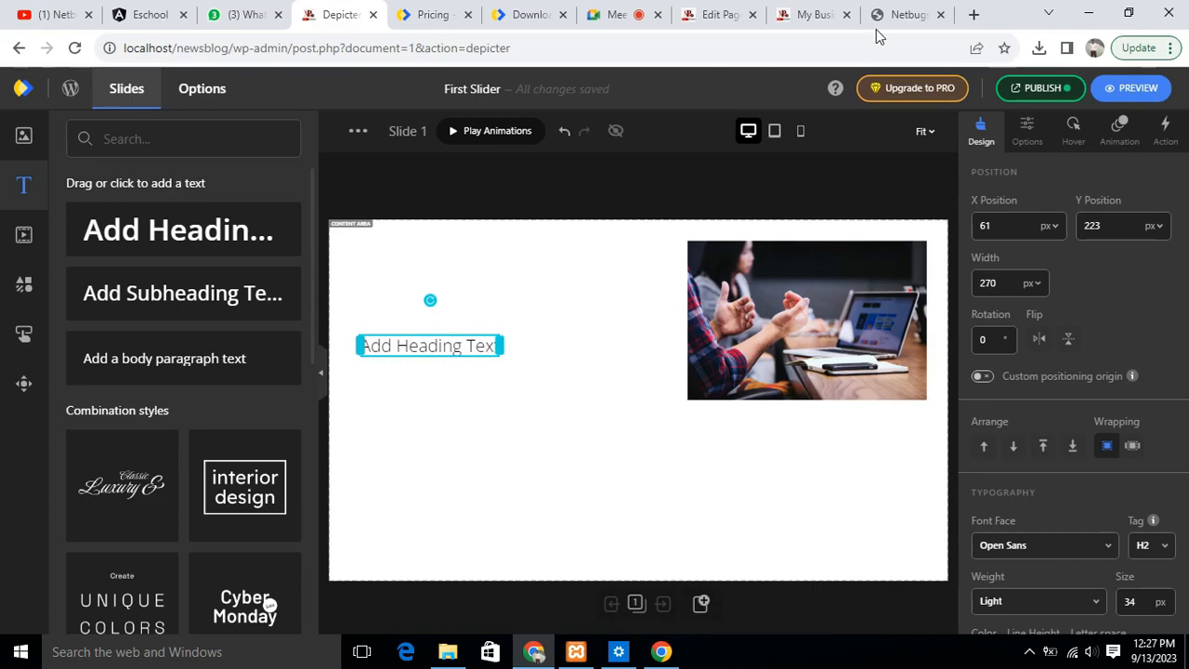
pyautogui.click(908, 14)
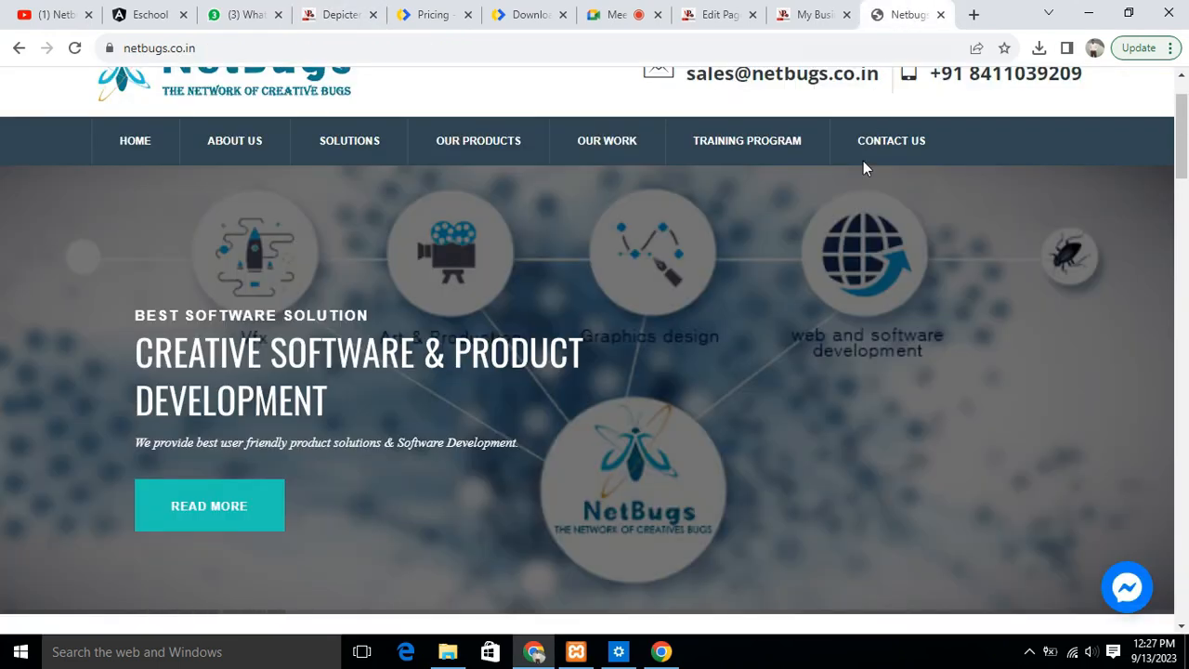
pyautogui.click(336, 15)
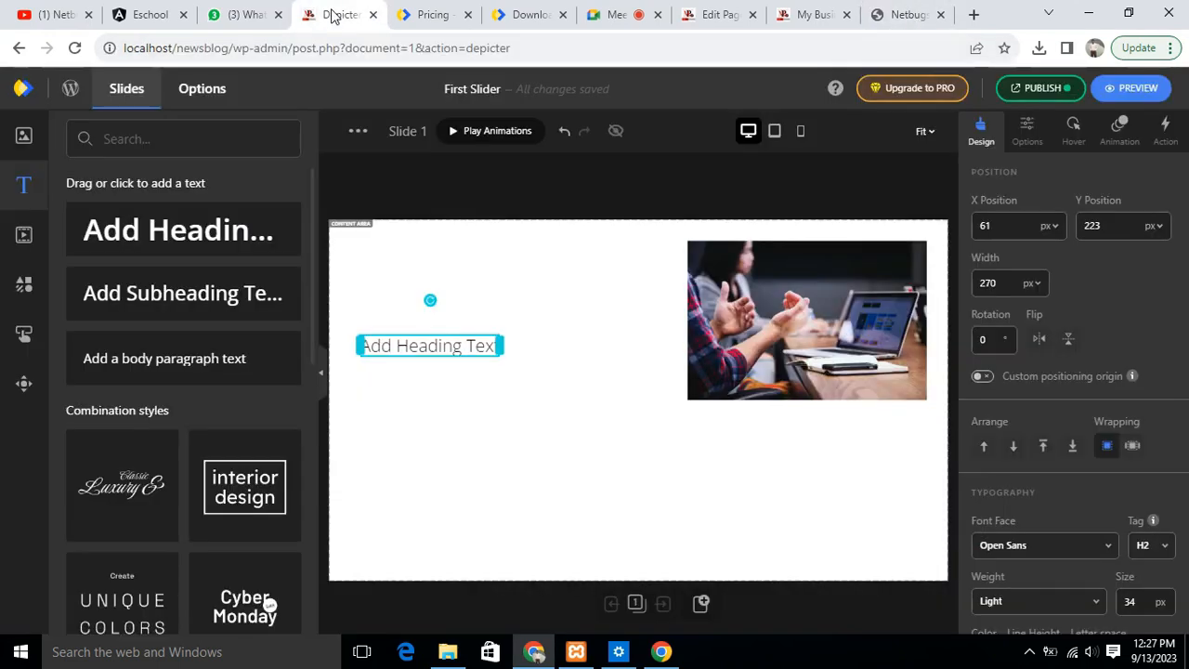
# - Replace the slide's placeholder heading with "Best Software Solutions", keeping it at about X 63, Y 225 px
pyautogui.moveTo(443, 346); pyautogui.dragTo(445, 349)
pyautogui.hotkey('ctrl', 'a')
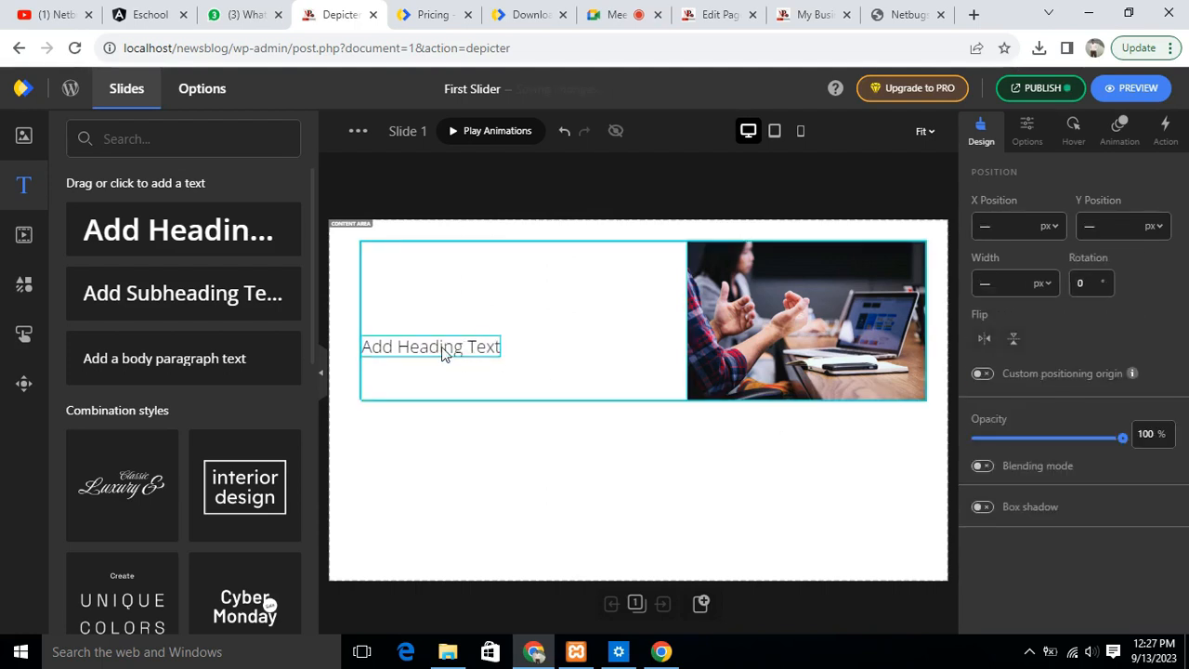
pyautogui.click(455, 354)
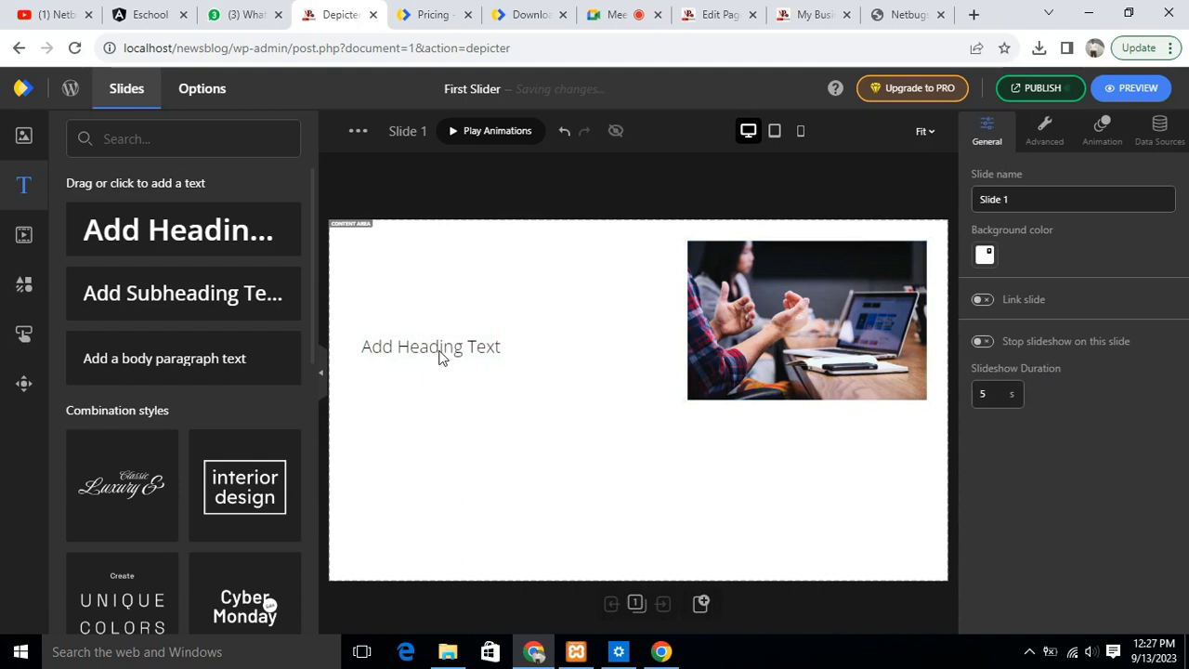
pyautogui.click(442, 358)
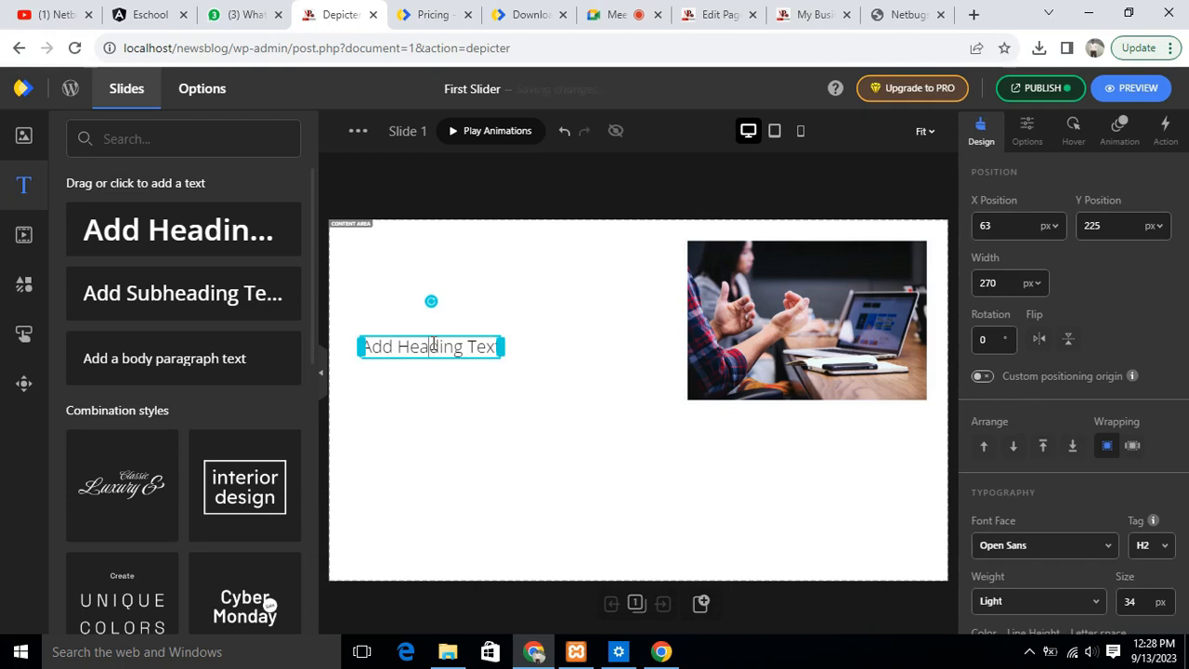
pyautogui.hotkey('ctrl', 'a')
pyautogui.press('BackSpace')
pyautogui.write('Be')
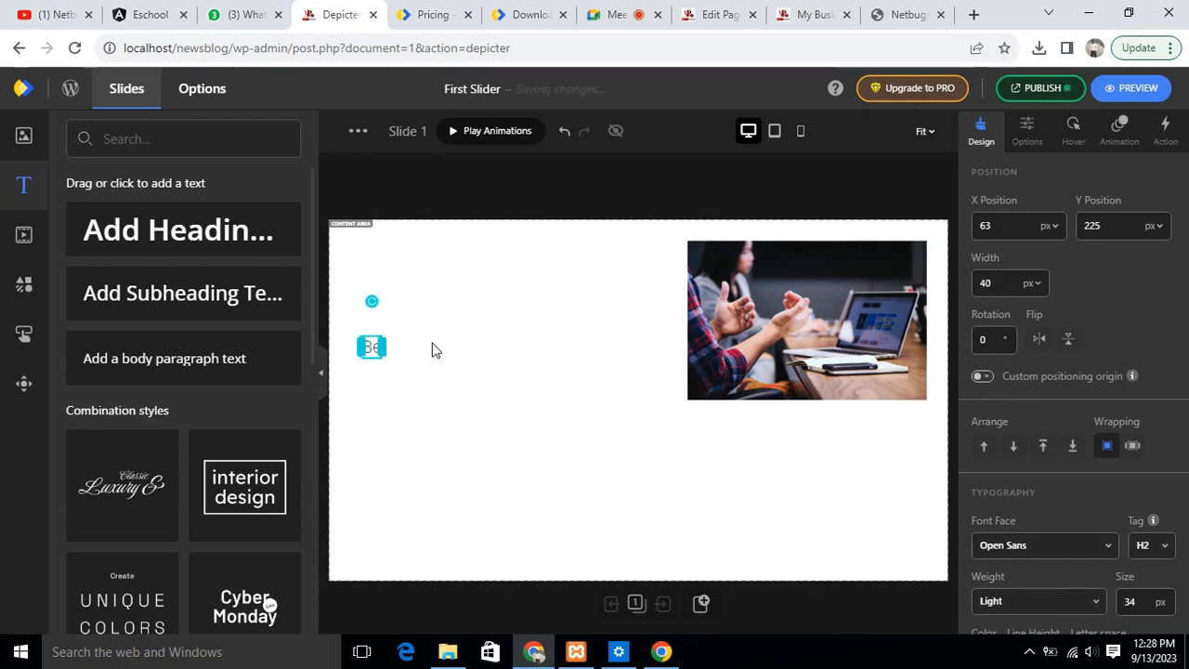
pyautogui.write('st Soft')
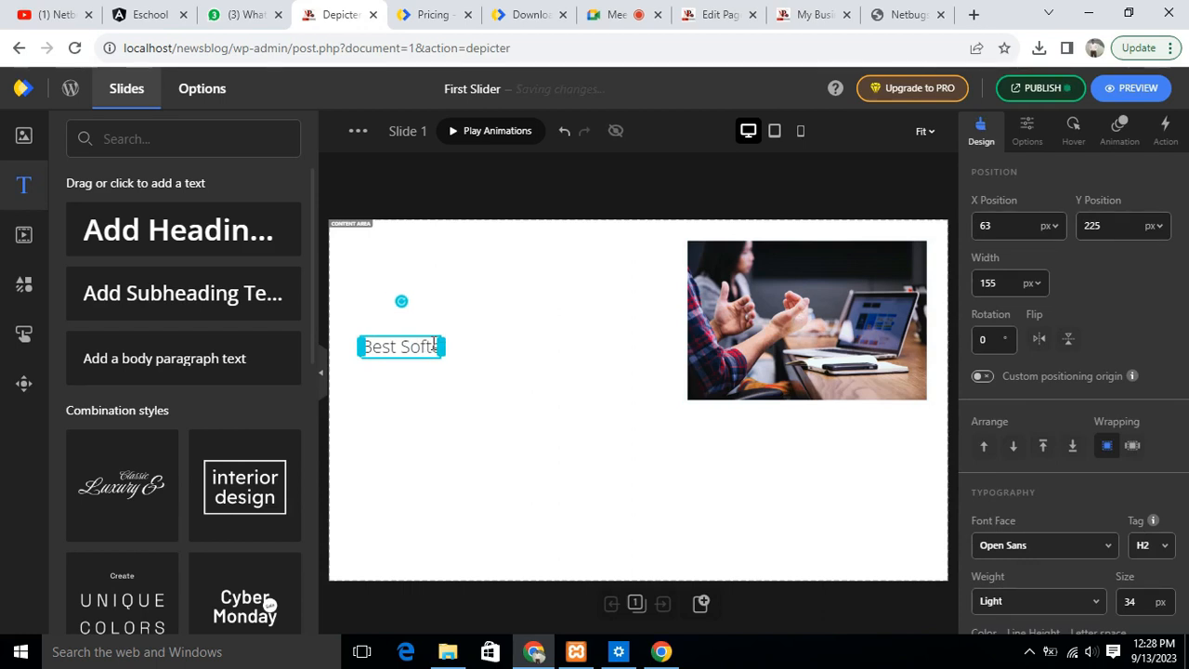
pyautogui.moveTo(444, 345); pyautogui.dragTo(431, 344)
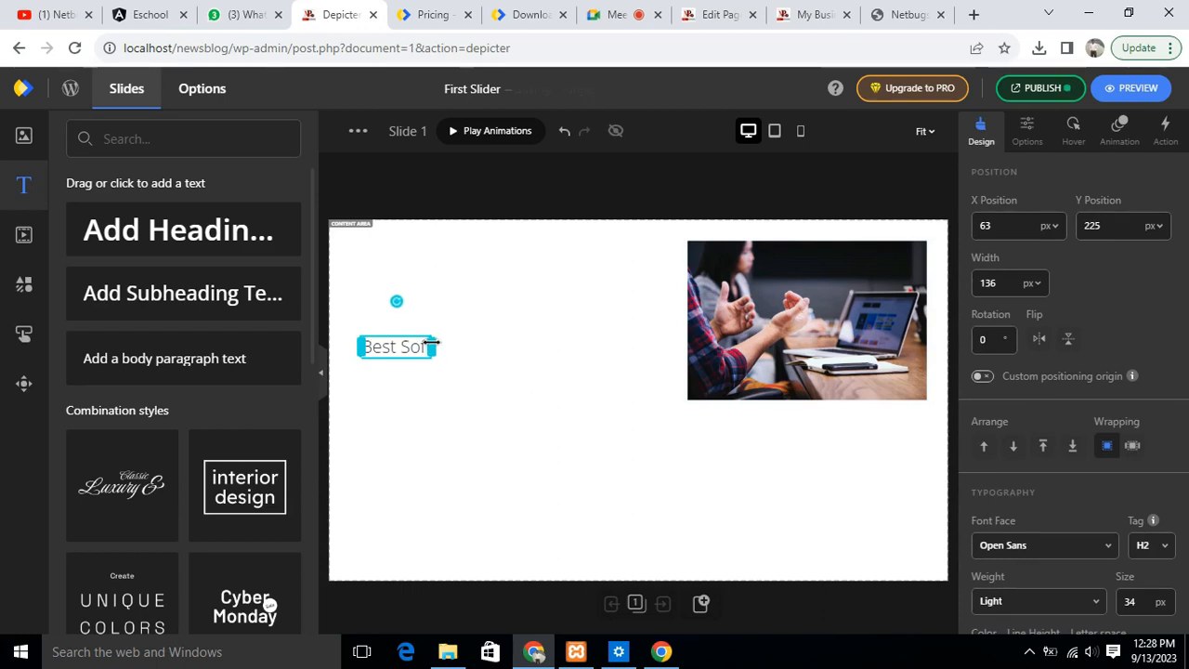
pyautogui.write('Solutio')
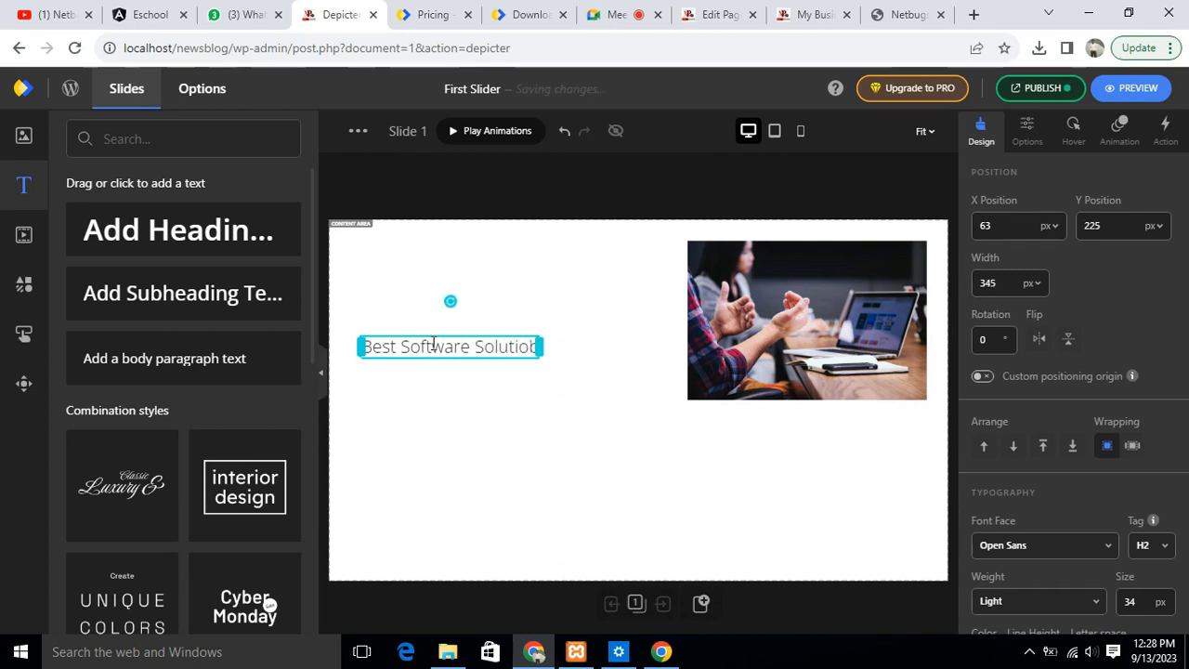
pyautogui.write('ns')
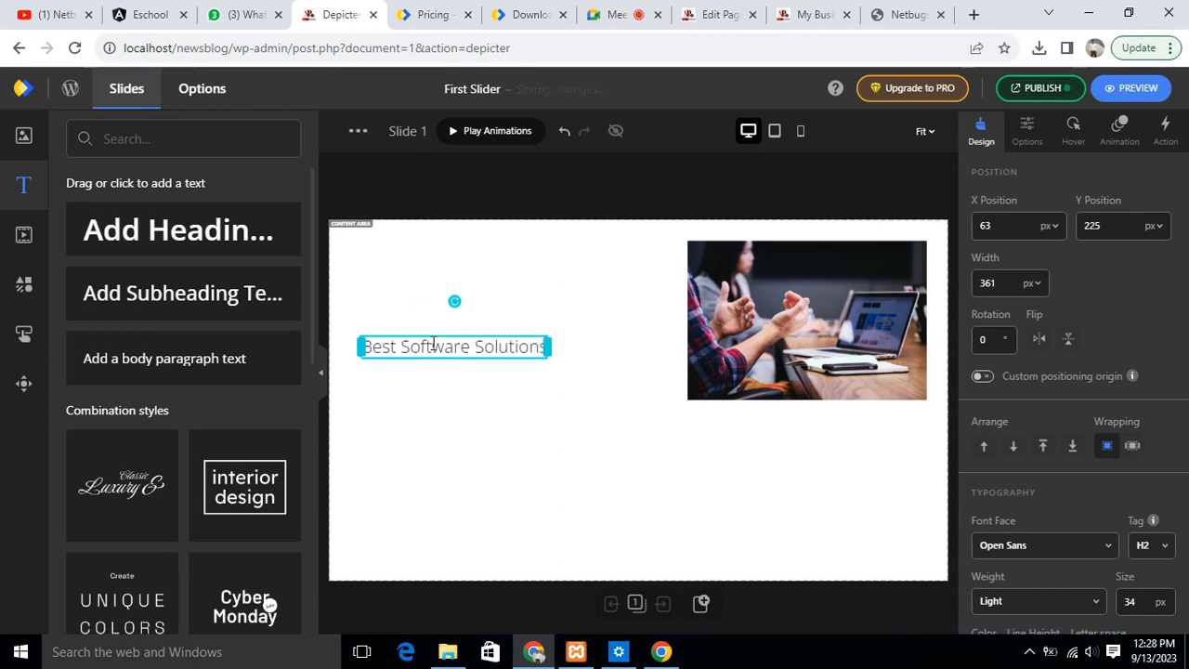
pyautogui.click(551, 433)
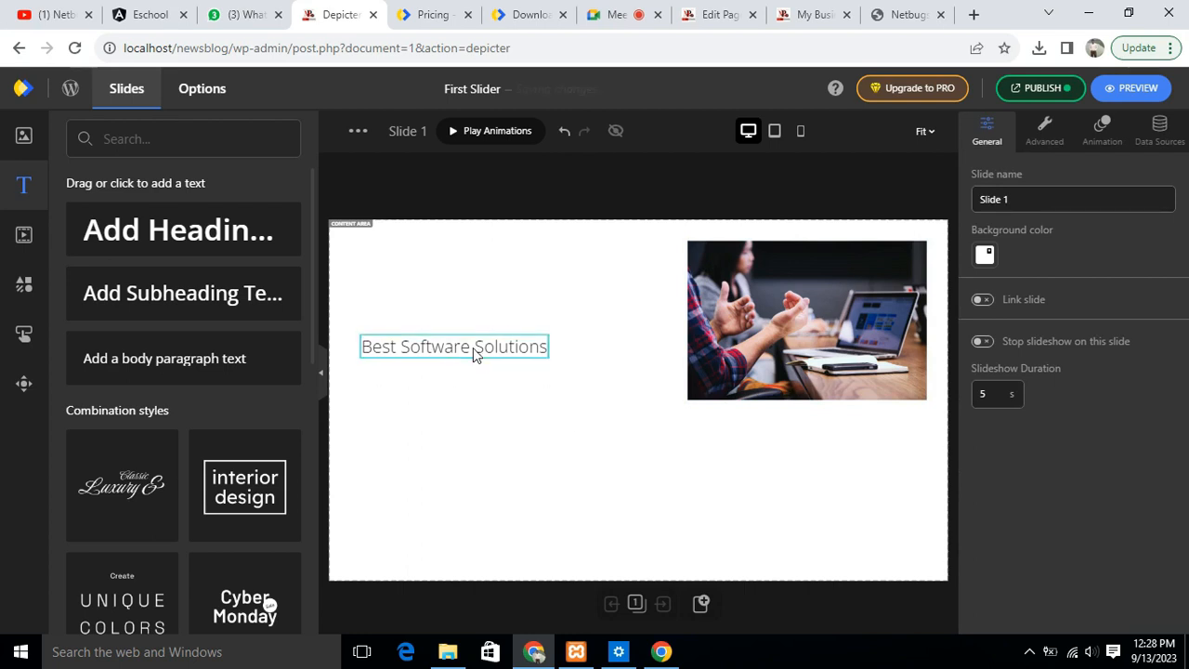
# - Add the "interior design" combination style text to the slide
pyautogui.click(444, 347)
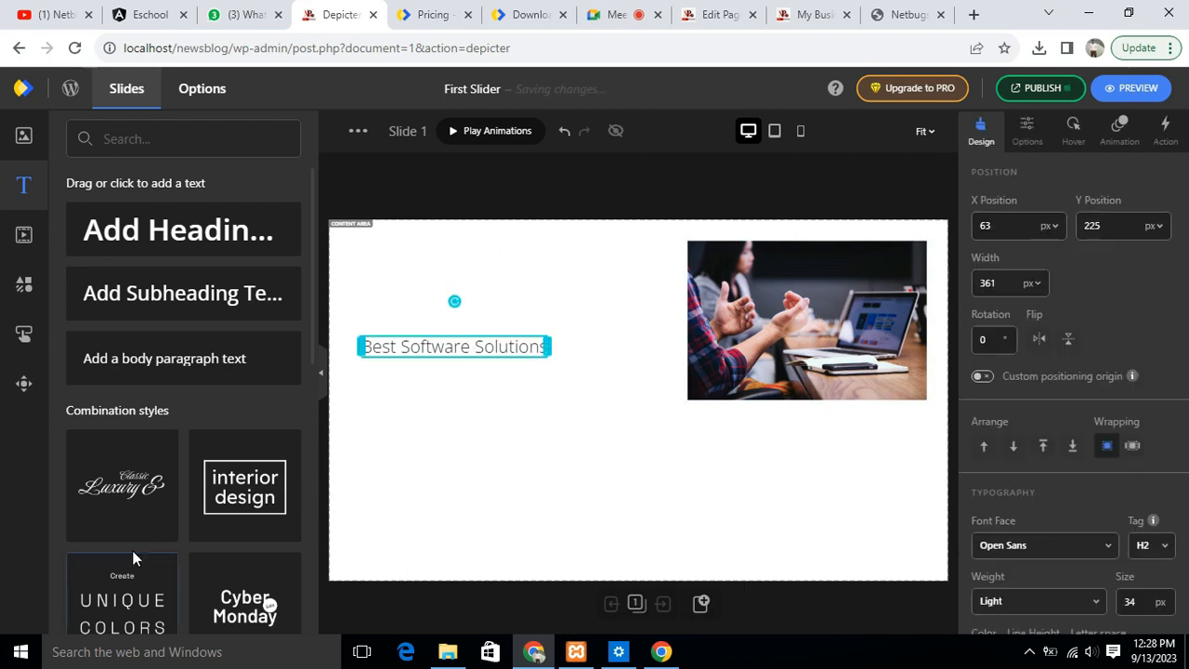
pyautogui.click(243, 492)
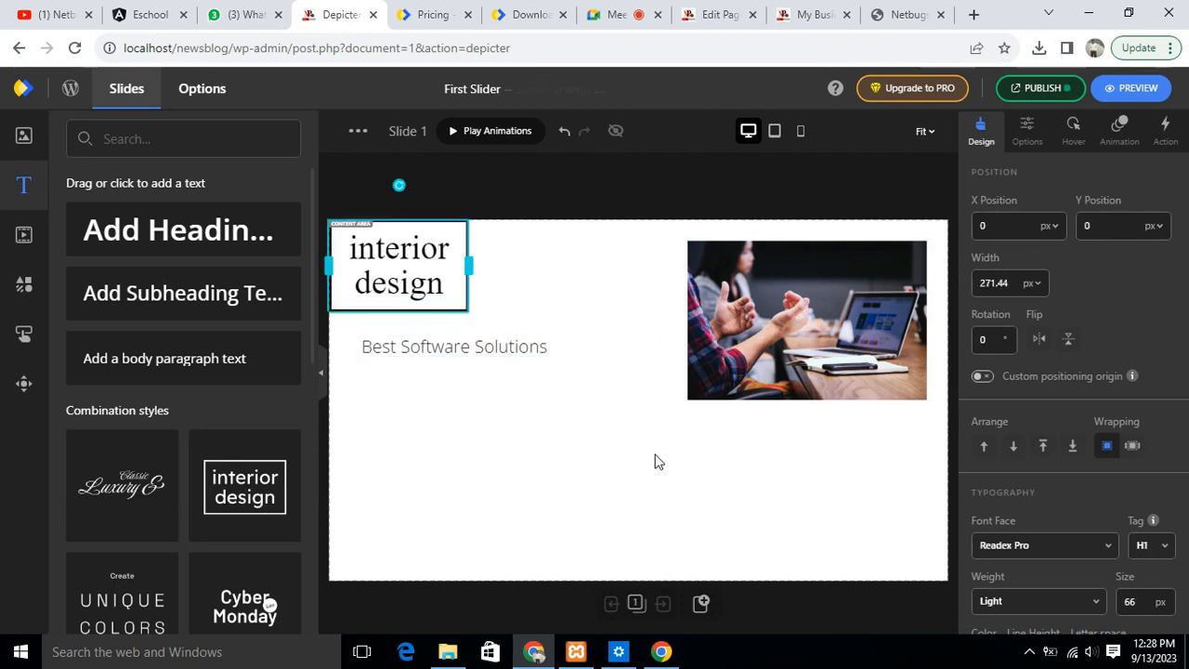
# - Lower the "interior design" text to about X 74, Y 227 px, and raise the "Best Software Solutions" heading above it
pyautogui.moveTo(399, 259); pyautogui.dragTo(452, 398)
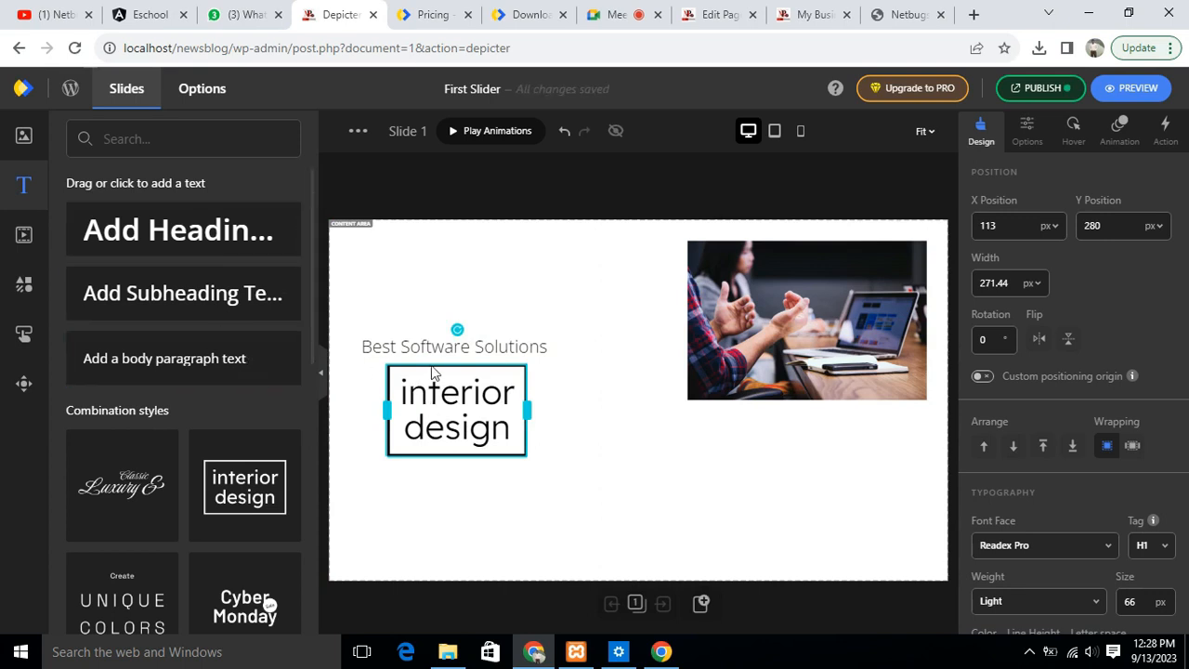
pyautogui.moveTo(447, 344); pyautogui.dragTo(446, 291)
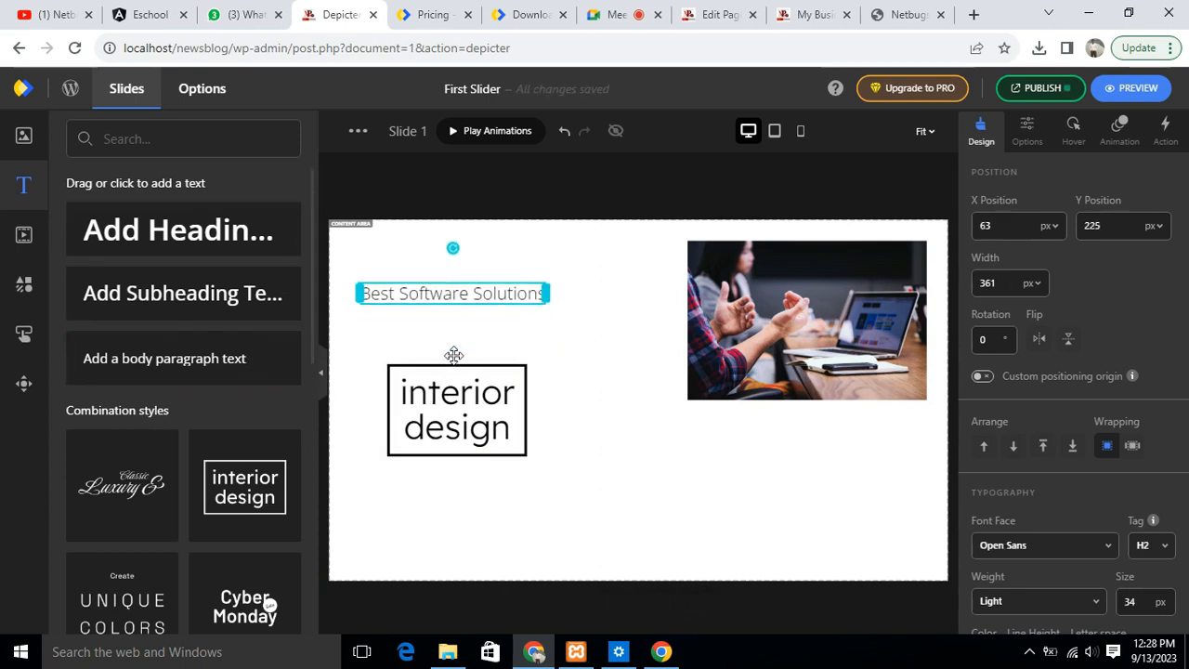
pyautogui.moveTo(474, 397); pyautogui.dragTo(454, 370)
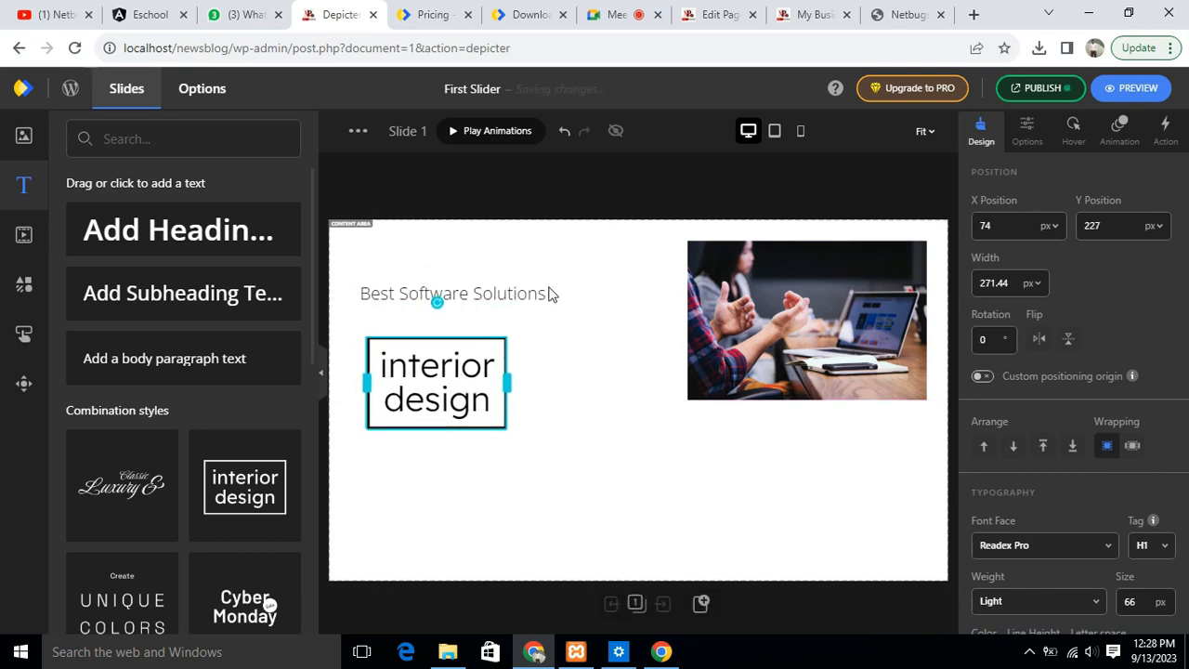
# - Replace the "interior design" text with "Creative Software & Product Development" from the Netbugs homepage slider, and widen its box to about 747 px
pyautogui.click(899, 17)
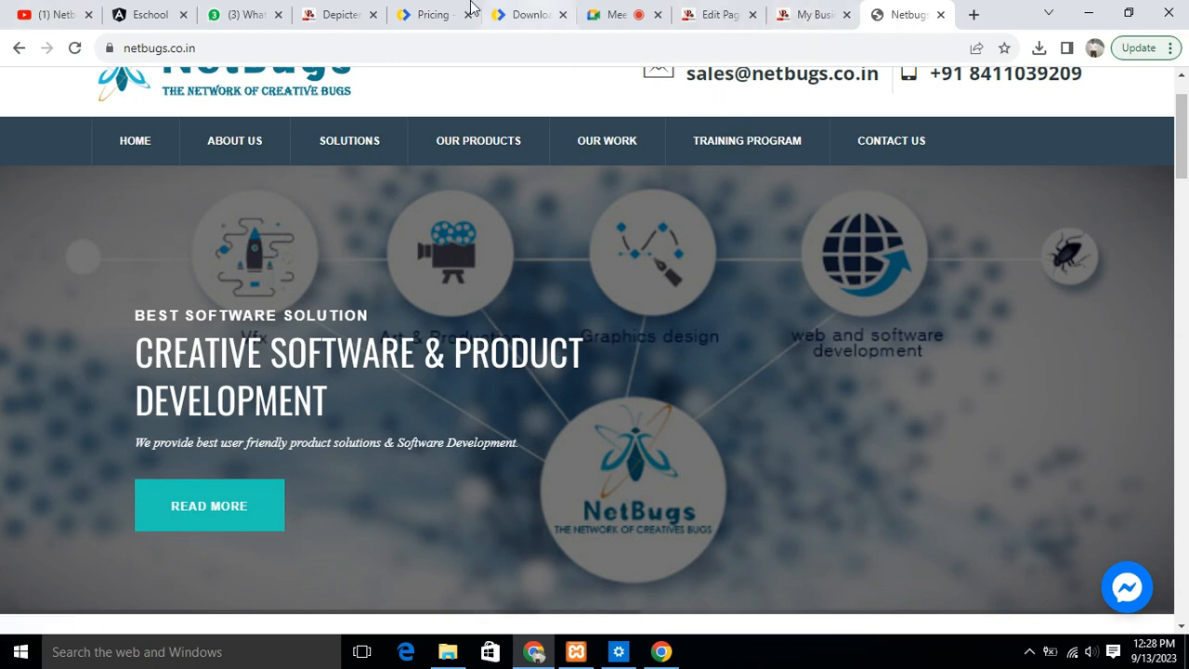
pyautogui.click(330, 16)
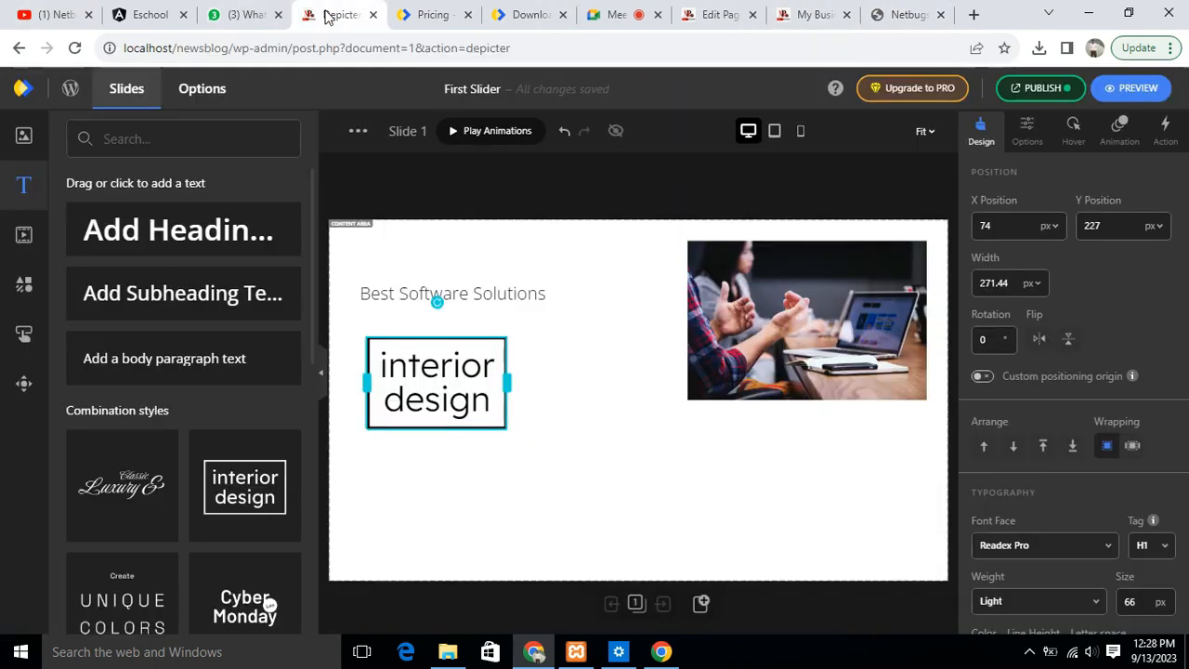
pyautogui.doubleClick(450, 381)
pyautogui.write('C')
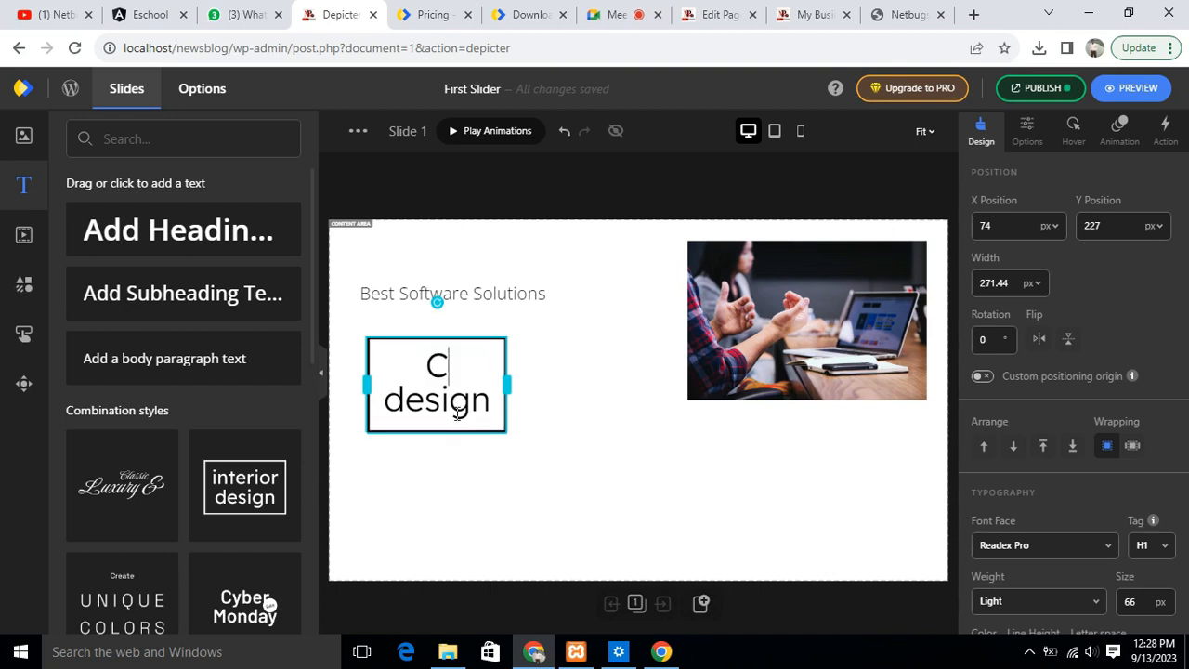
pyautogui.write('reativ')
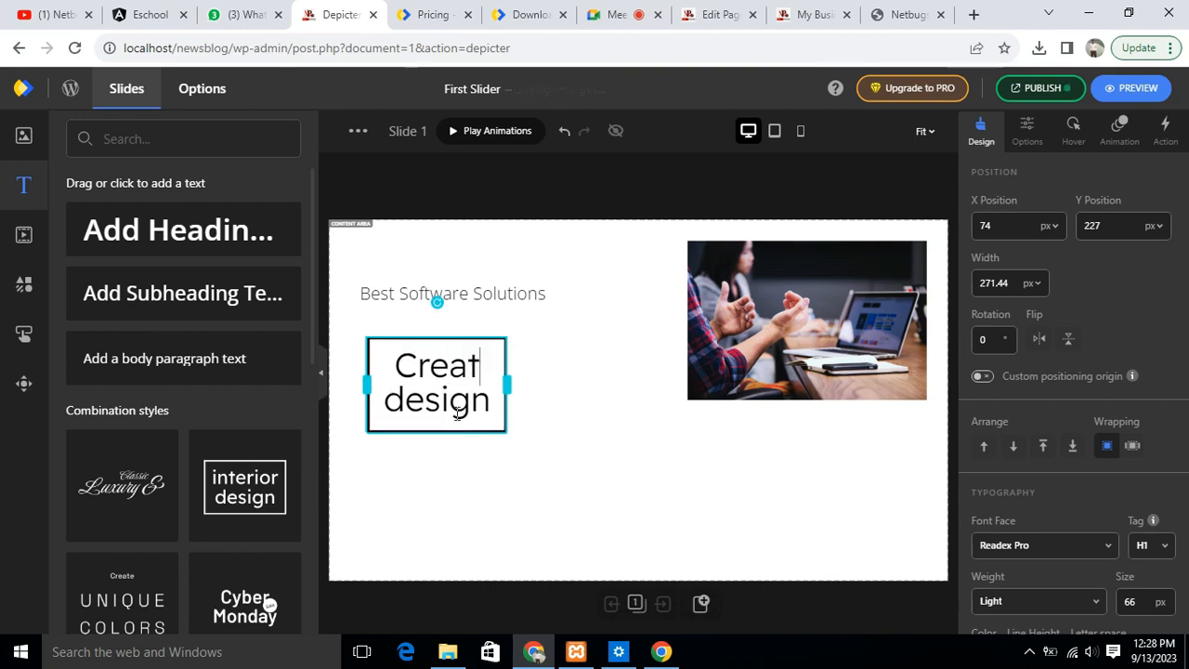
pyautogui.write('e')
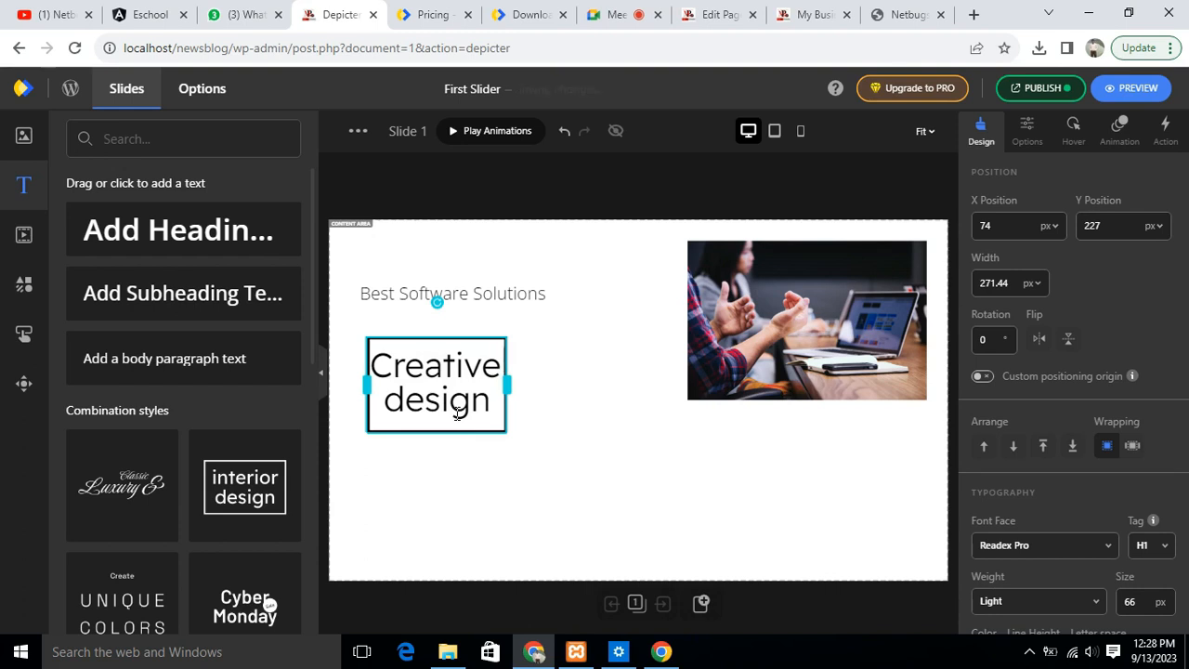
pyautogui.write(' Softwar ')
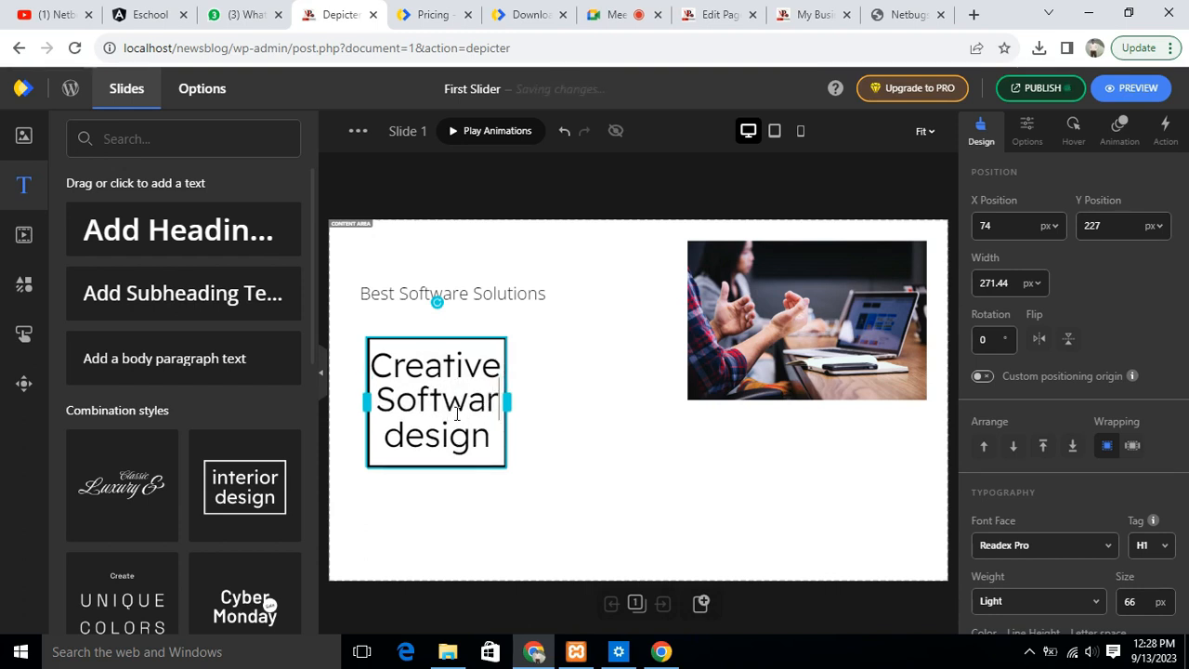
pyautogui.write('e')
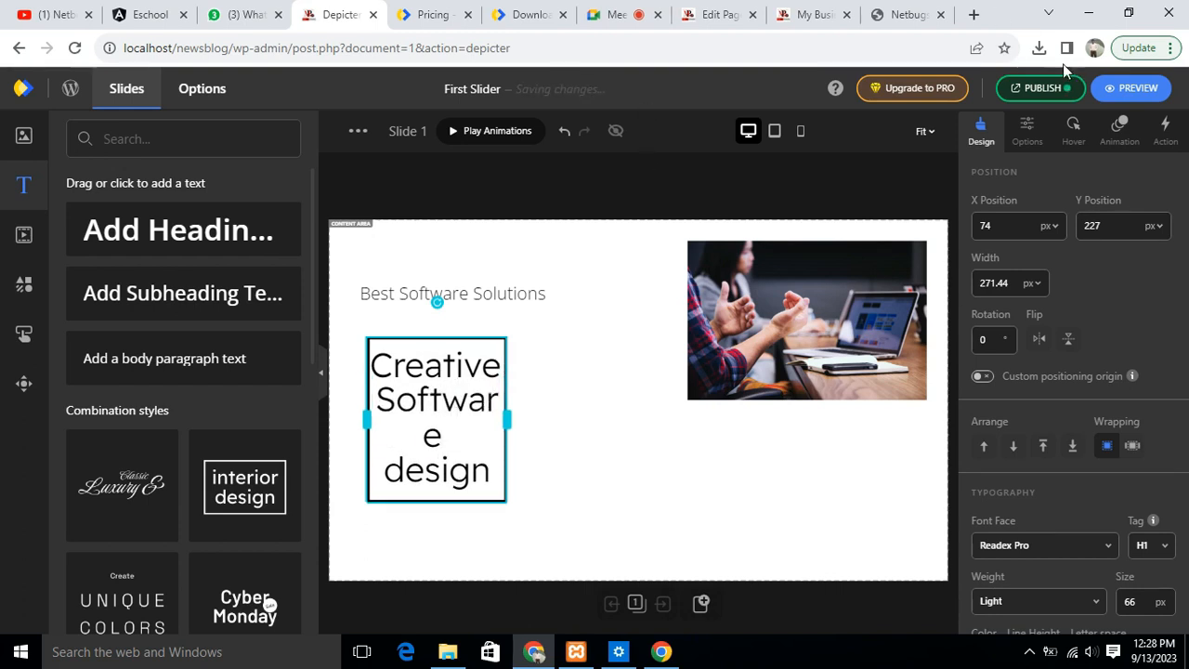
pyautogui.click(898, 18)
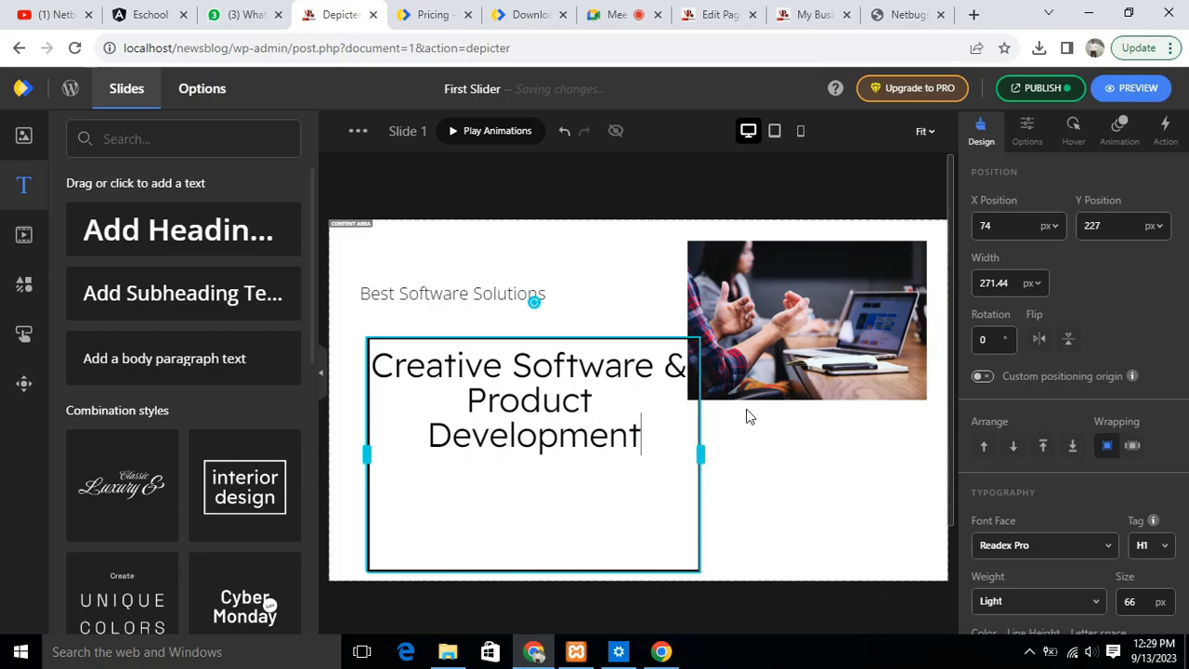
pyautogui.moveTo(746, 415); pyautogui.dragTo(754, 417)
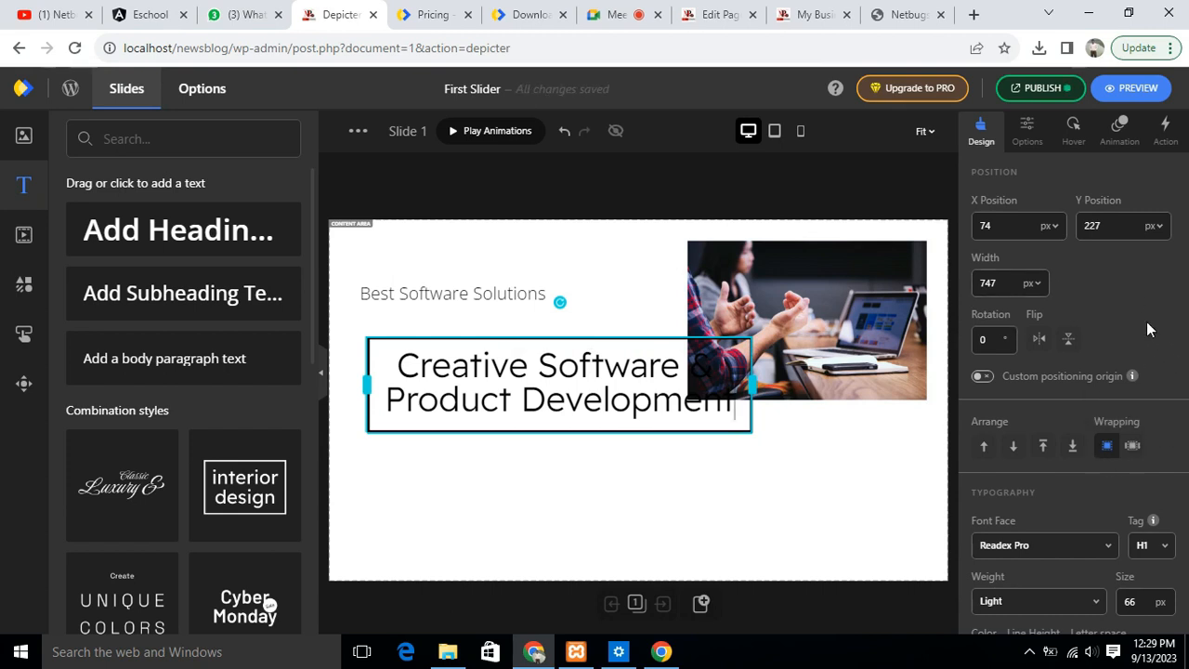
# - Format the framed title as H2 with a 50 px font size, and move it to about X -36, Y 277 px
pyautogui.click(1151, 546)
pyautogui.click(1152, 490)
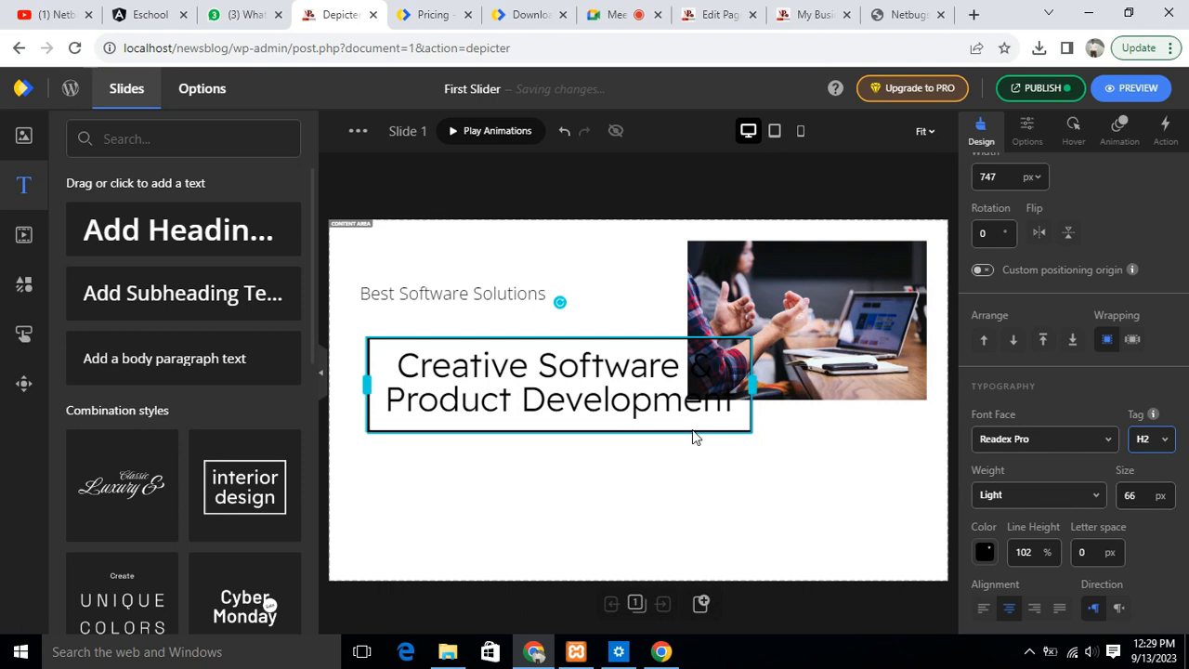
pyautogui.click(1142, 495)
pyautogui.click(902, 473)
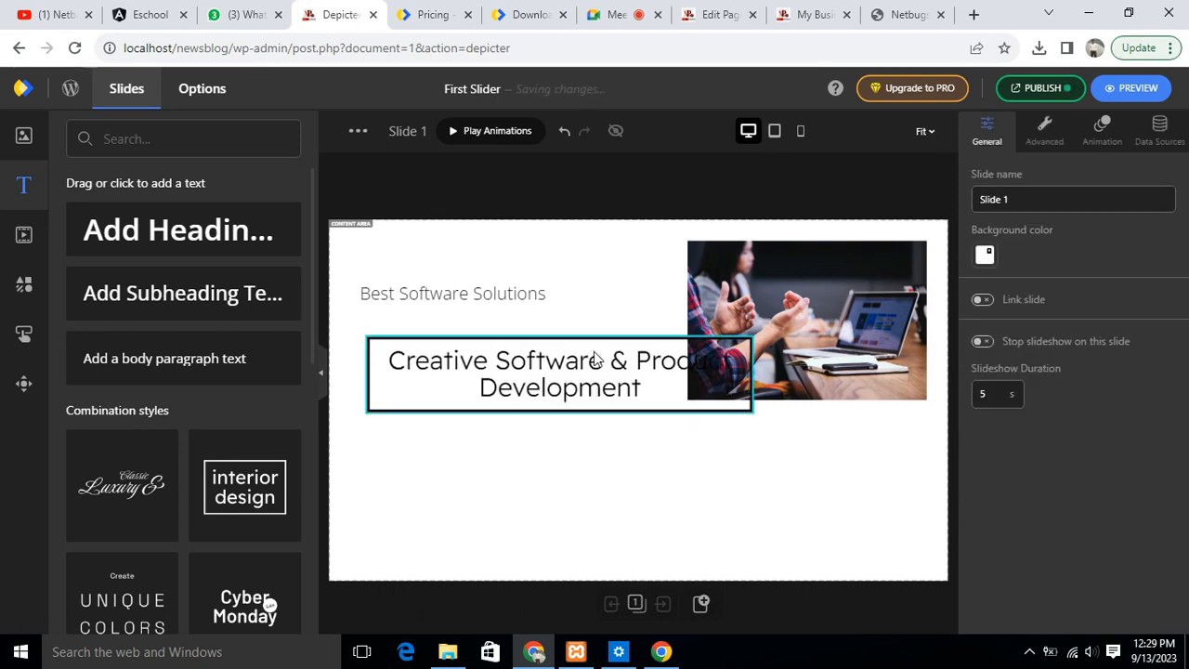
pyautogui.click(587, 345)
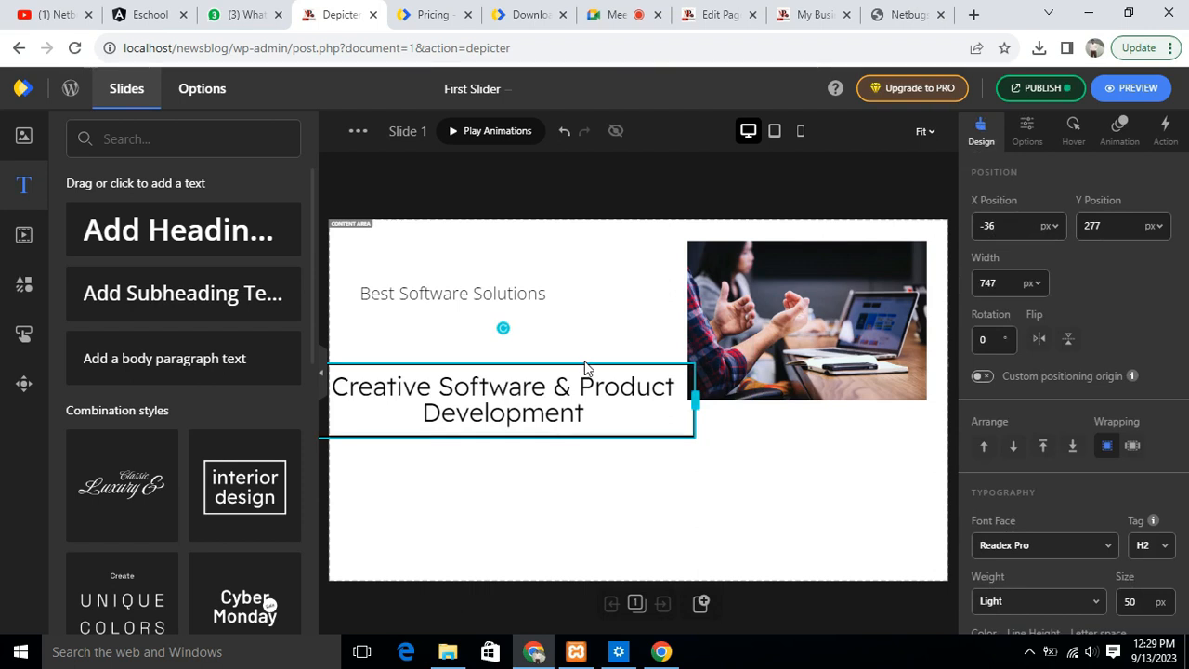
# - Shrink the slide's photo to about 392 by 261 px and place it at about X 780, Y 27 px
pyautogui.click(733, 279)
pyautogui.moveTo(688, 241); pyautogui.dragTo(740, 262)
pyautogui.moveTo(805, 314); pyautogui.dragTo(812, 283)
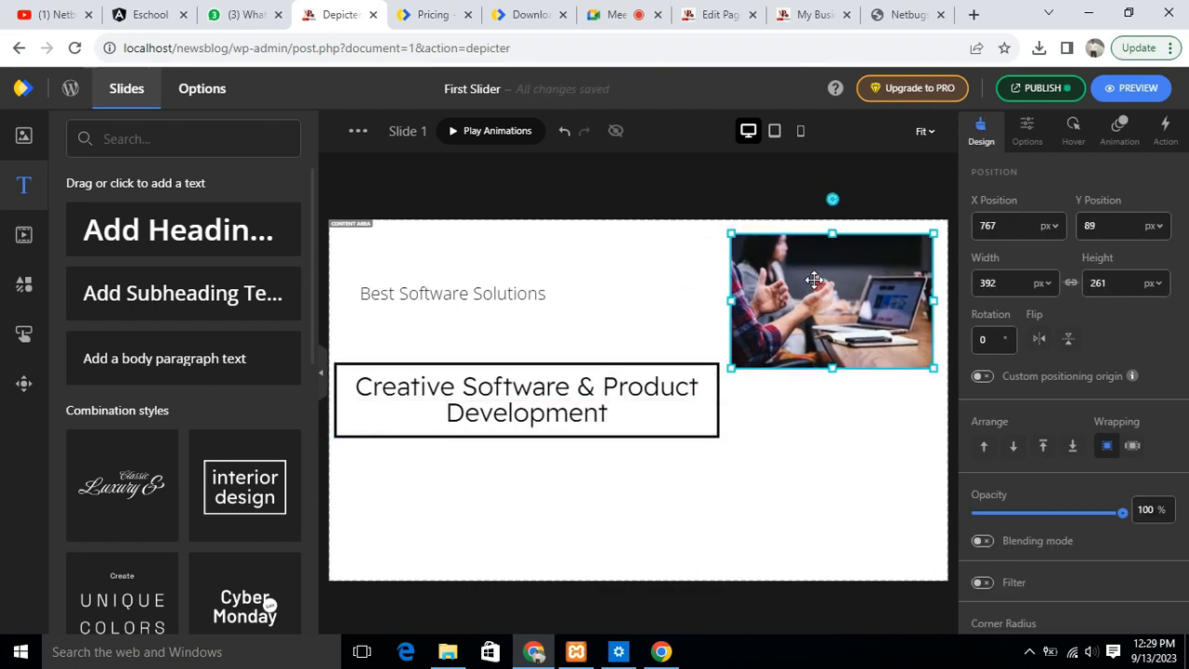
pyautogui.click(672, 444)
# - Move the "Best Software Solutions" heading just above the framed title and widen its box so the text fits on one line
pyautogui.moveTo(459, 297); pyautogui.dragTo(521, 316)
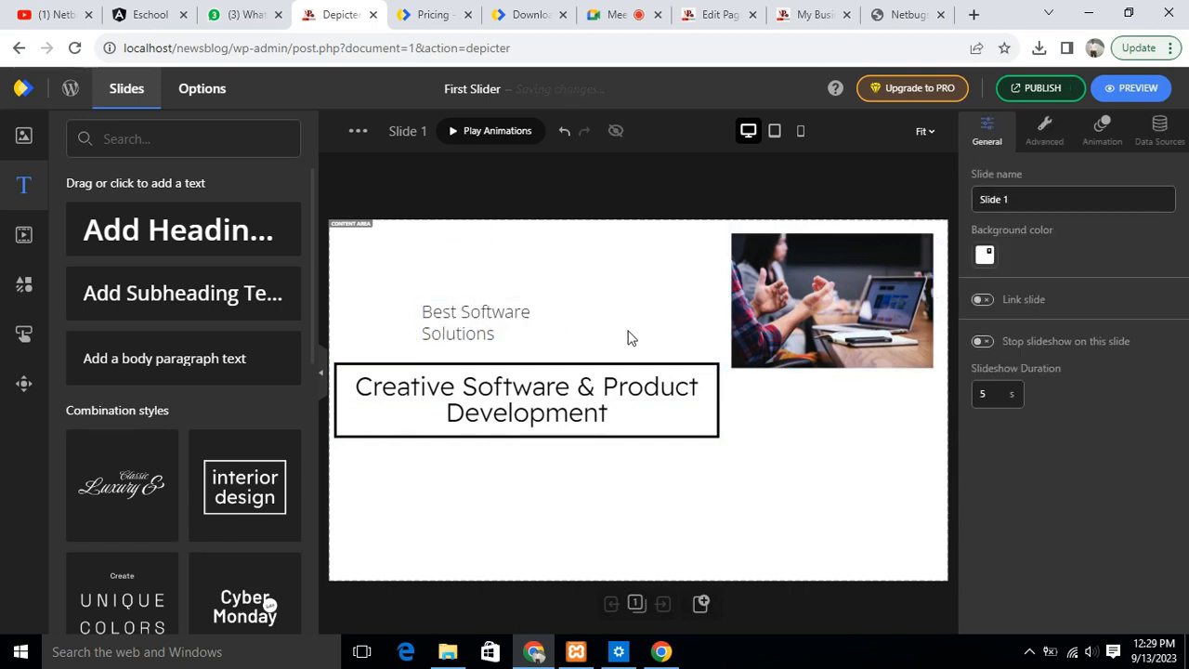
pyautogui.click(433, 327)
pyautogui.moveTo(410, 322); pyautogui.dragTo(364, 321)
pyautogui.click(613, 267)
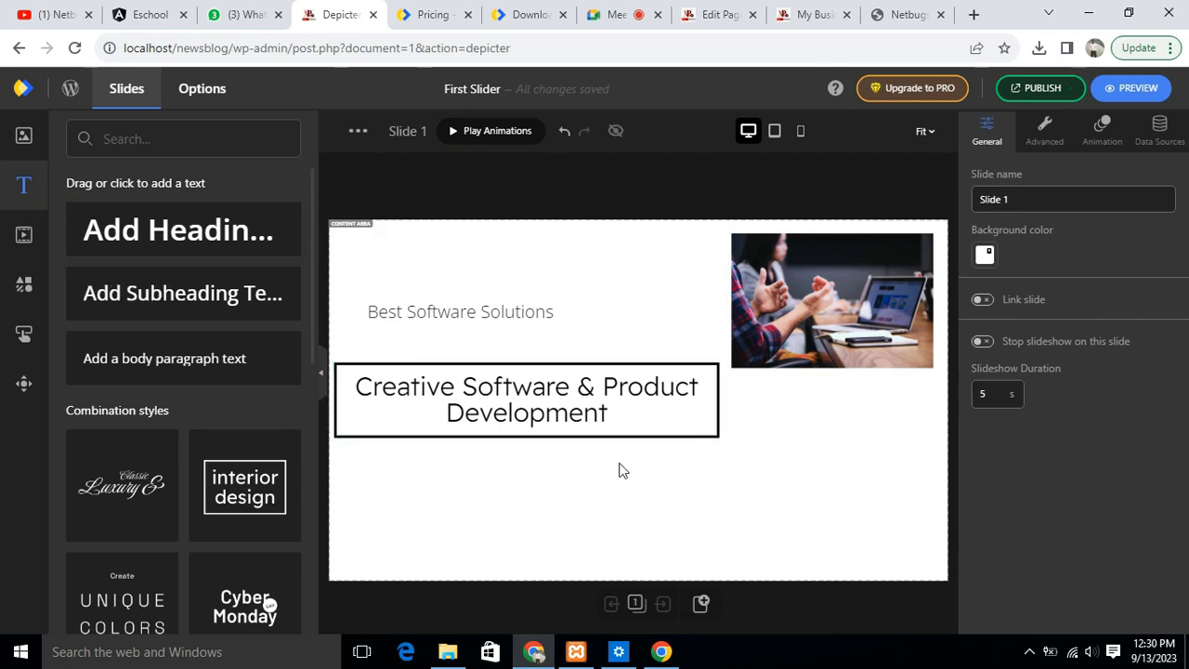
# - Enlarge the photo to cover the whole slide behind the text and reduce its opacity to 48%
pyautogui.click(839, 306)
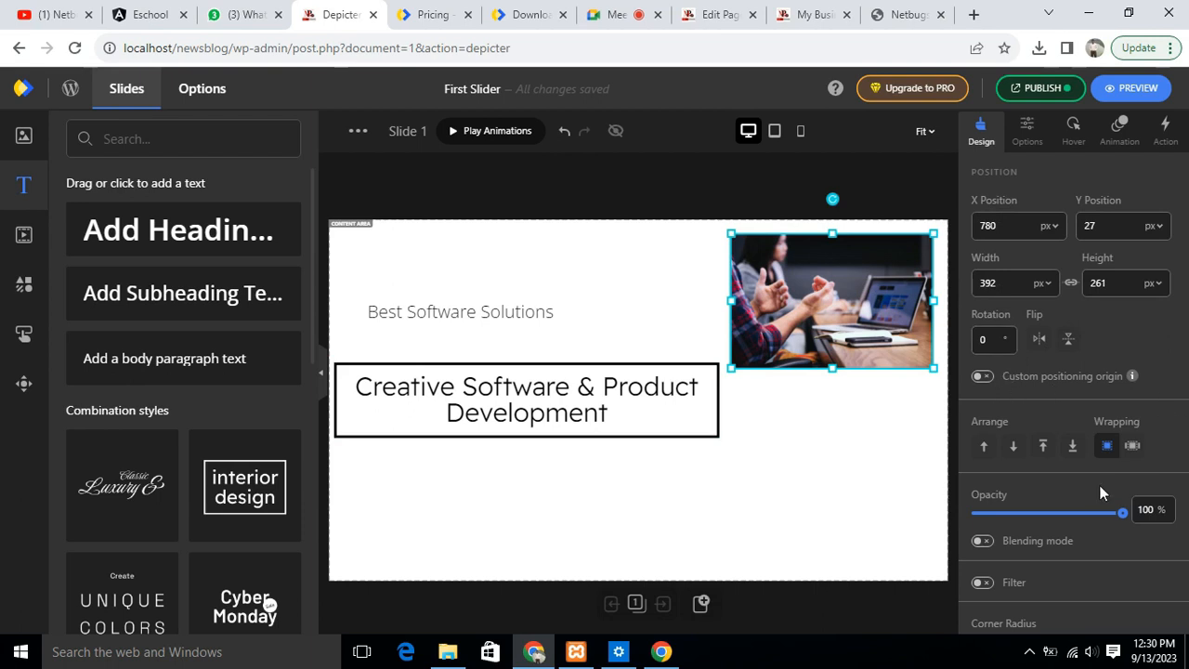
pyautogui.scroll(-1, 1132, 369)
pyautogui.scroll(-2, 1132, 358)
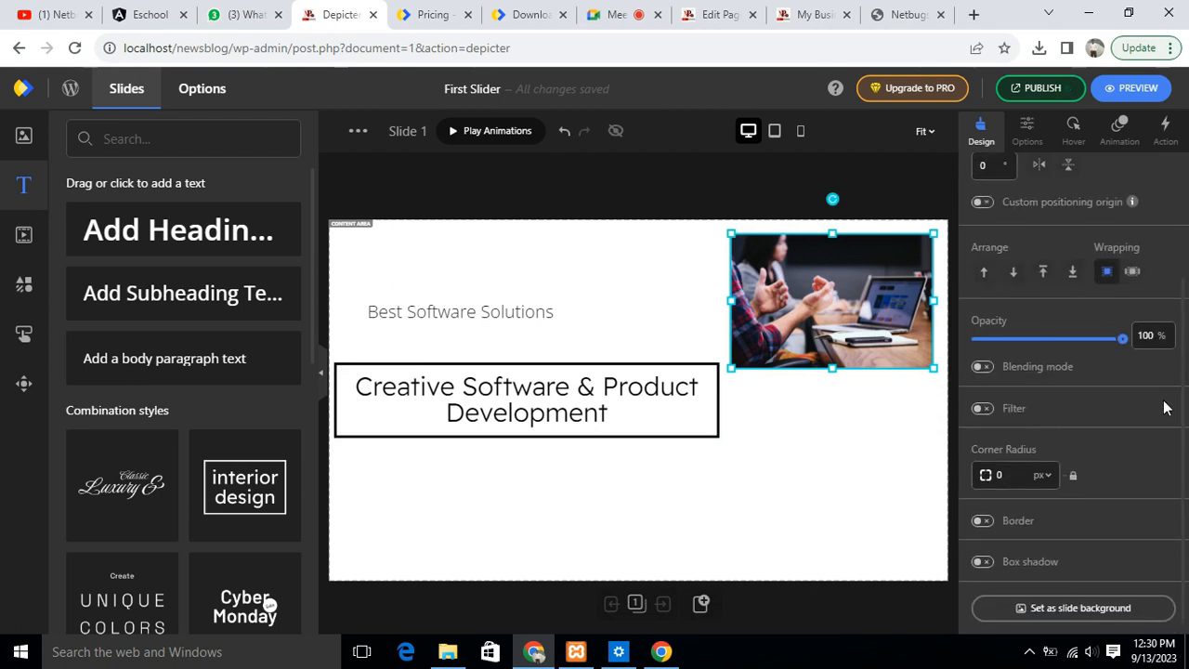
pyautogui.moveTo(1122, 338); pyautogui.dragTo(1081, 342)
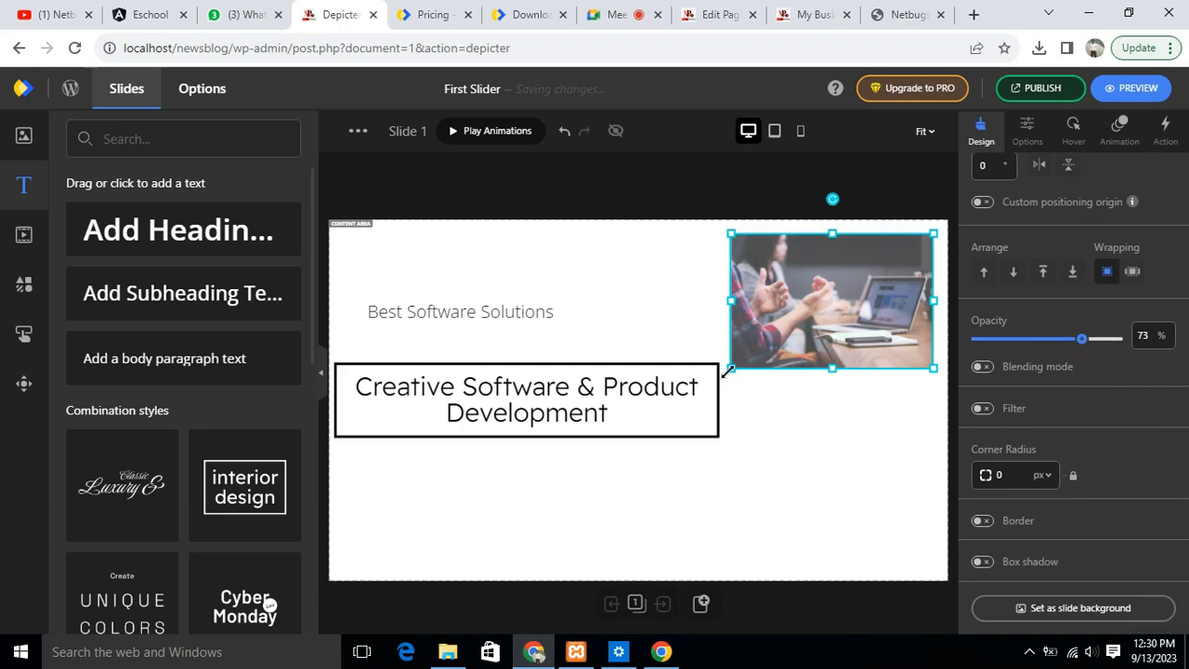
pyautogui.moveTo(730, 368); pyautogui.dragTo(344, 583)
pyautogui.moveTo(763, 248); pyautogui.dragTo(711, 223)
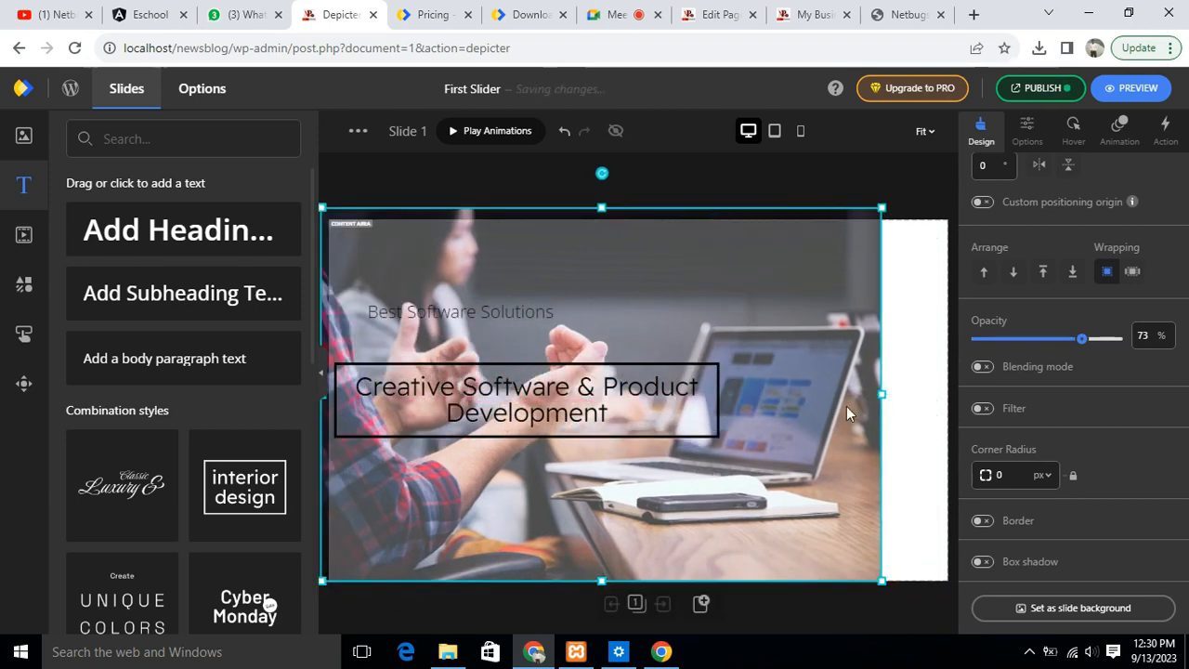
pyautogui.moveTo(883, 395); pyautogui.dragTo(981, 401)
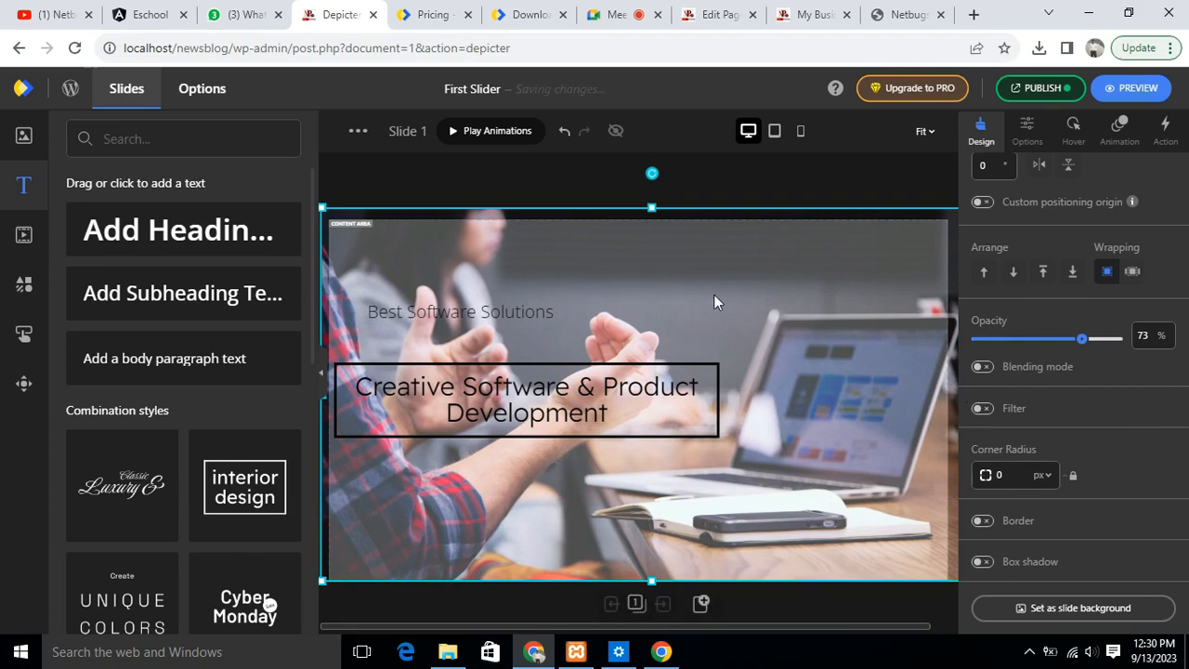
pyautogui.moveTo(1081, 340); pyautogui.dragTo(1045, 353)
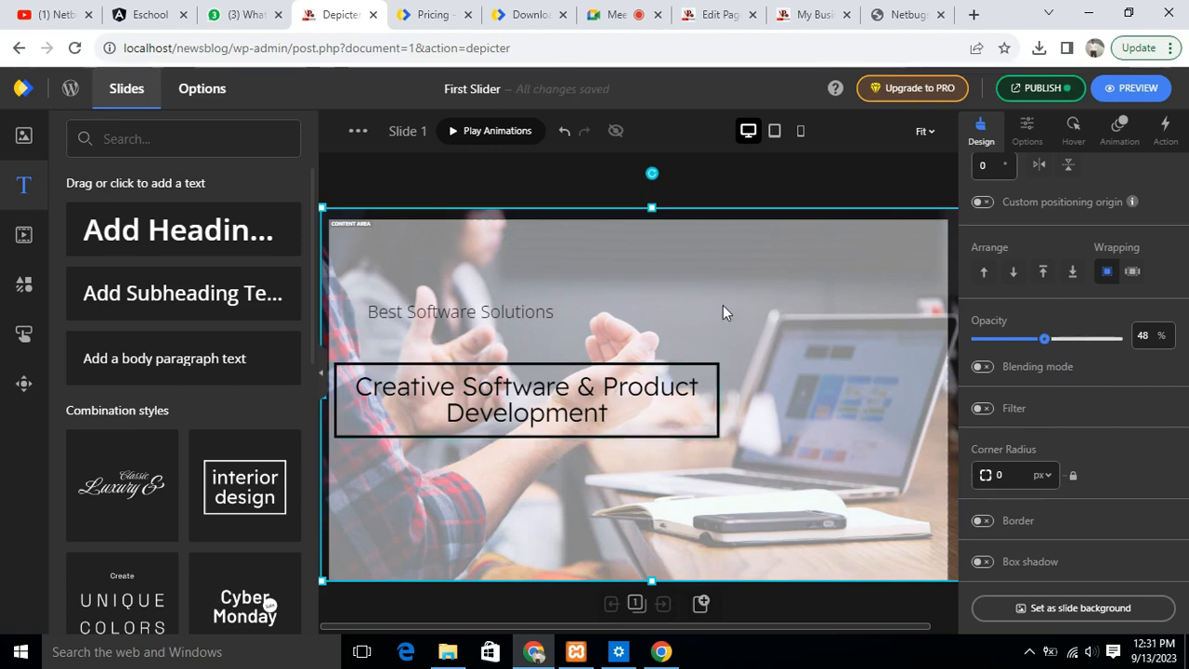
pyautogui.click(753, 188)
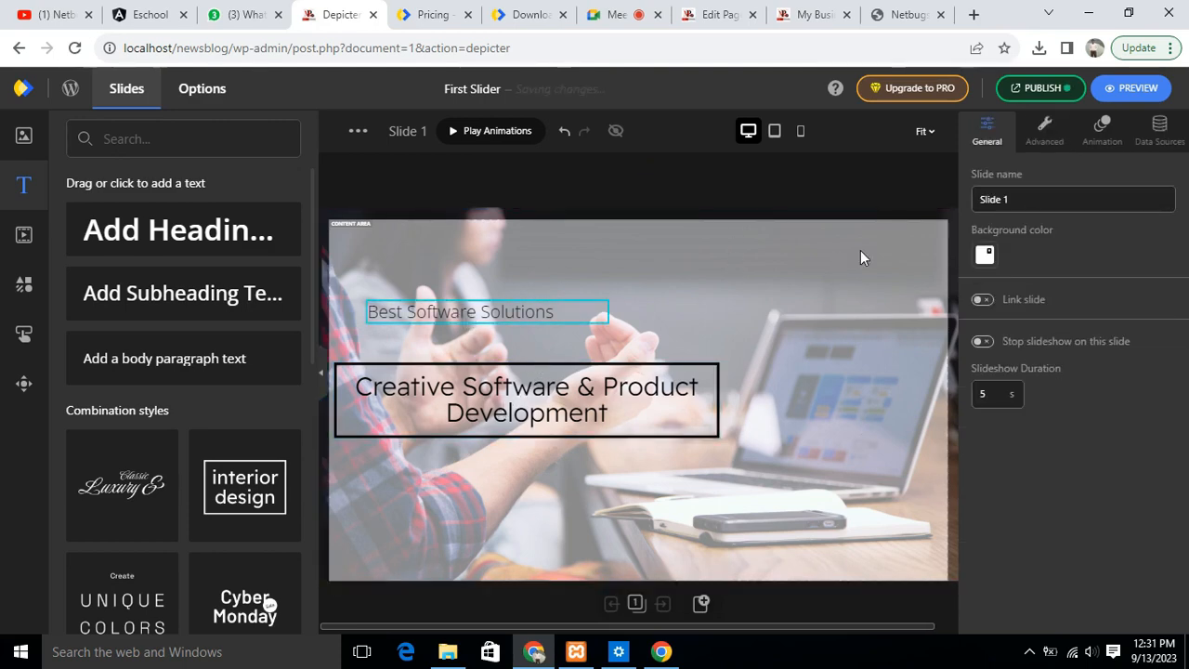
# - Try to add the overhead desk stock photo at about 390 by 260 px, placed at about X 787, Y 48 px
pyautogui.click(23, 136)
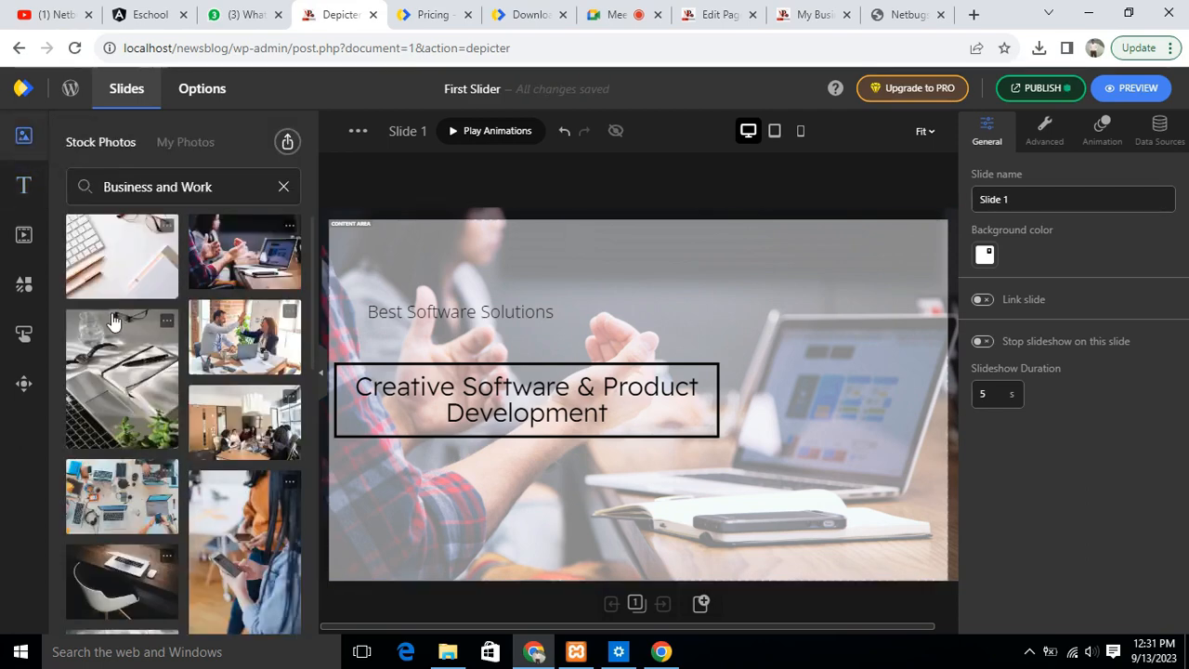
pyautogui.click(134, 497)
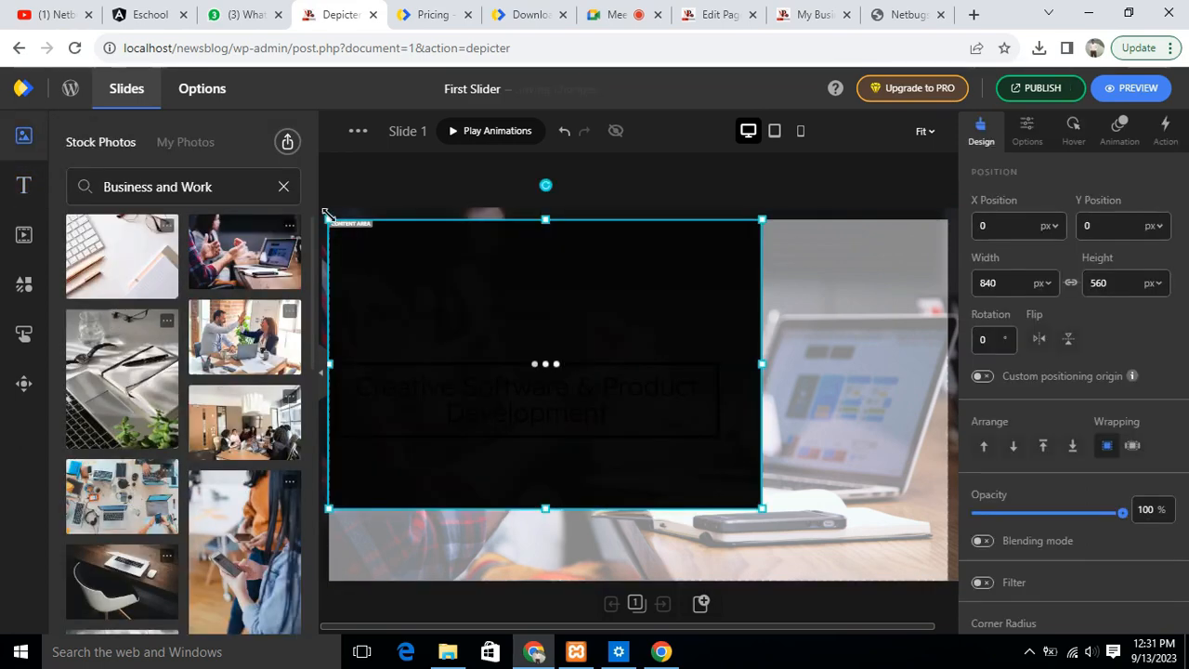
pyautogui.moveTo(656, 424); pyautogui.dragTo(829, 293)
pyautogui.click(807, 432)
pyautogui.click(849, 301)
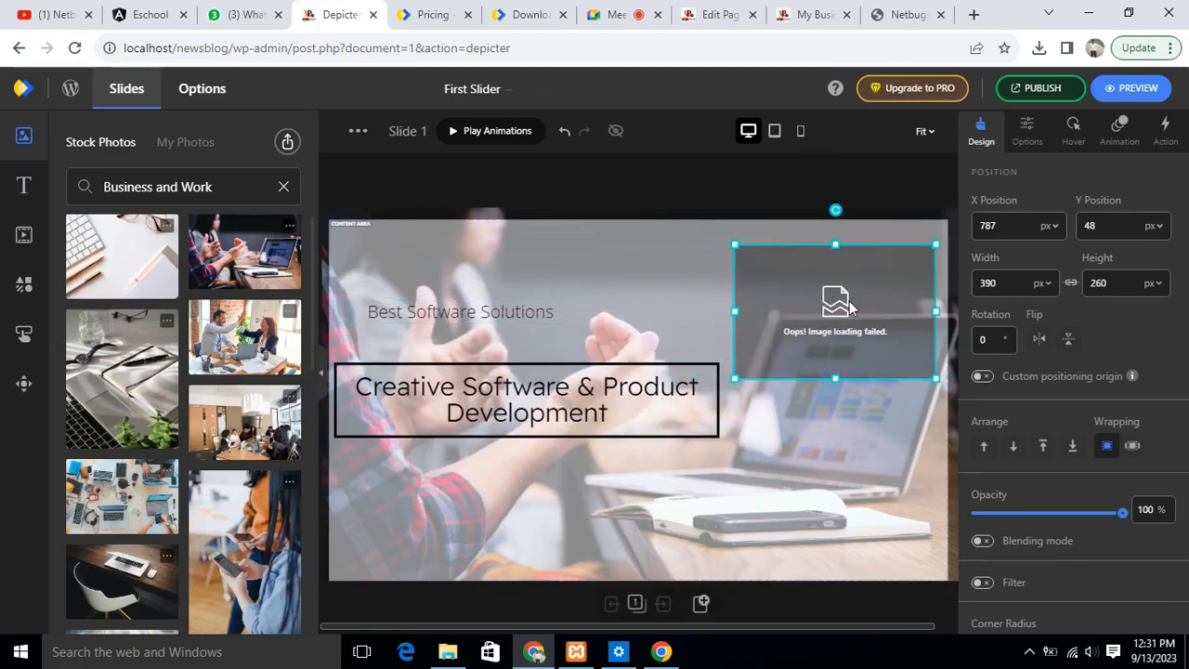
# - Delete the added desk photo and undo the last move of the backdrop photo
pyautogui.press('Delete')
pyautogui.moveTo(696, 285); pyautogui.dragTo(777, 324)
pyautogui.hotkey('ctrl', 'z')
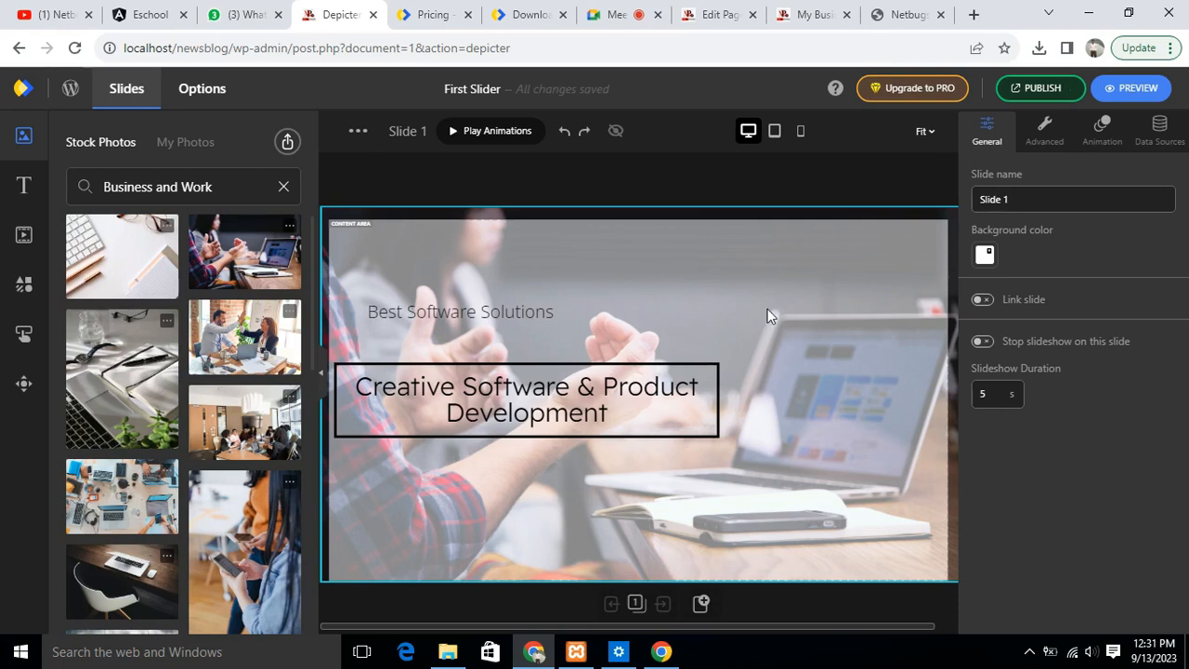
pyautogui.click(760, 321)
# - Add the stock photo of two colleagues high-fiving at about 493 by 328 px, beside the framed title
pyautogui.click(118, 498)
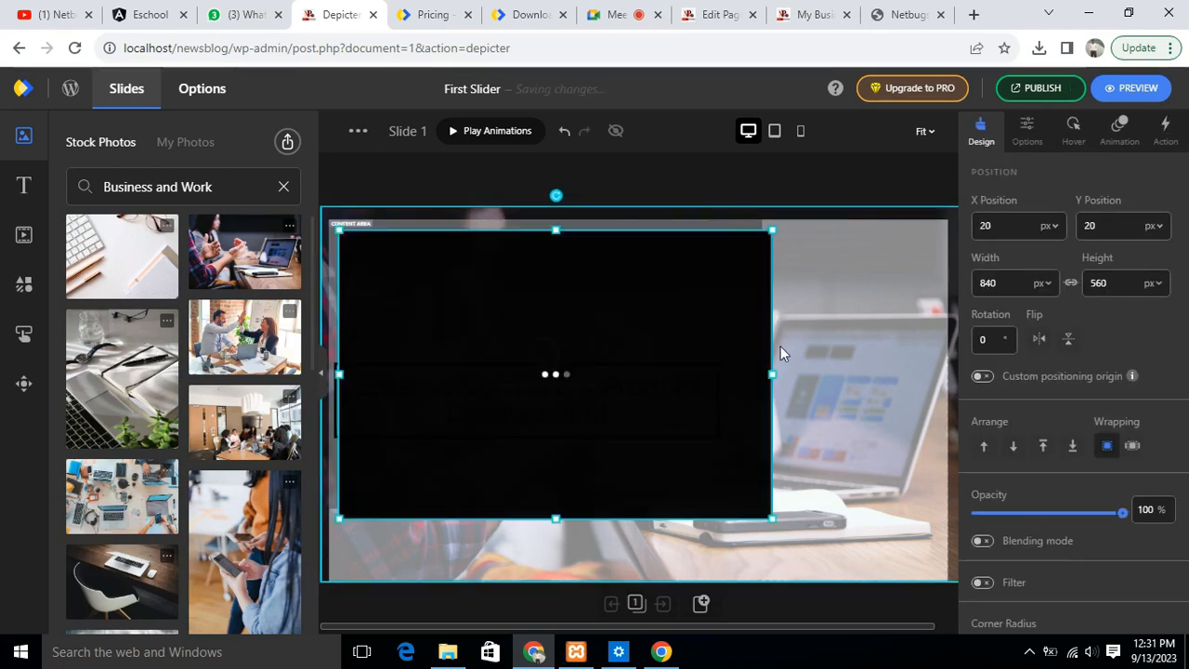
pyautogui.moveTo(340, 230); pyautogui.dragTo(863, 316)
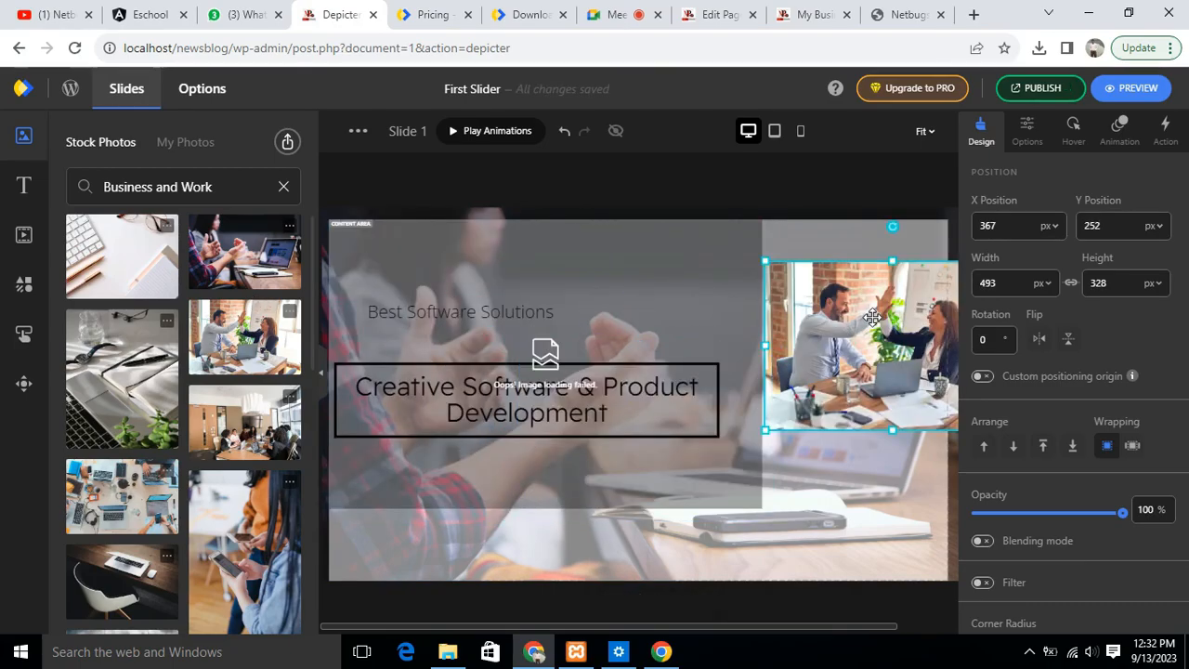
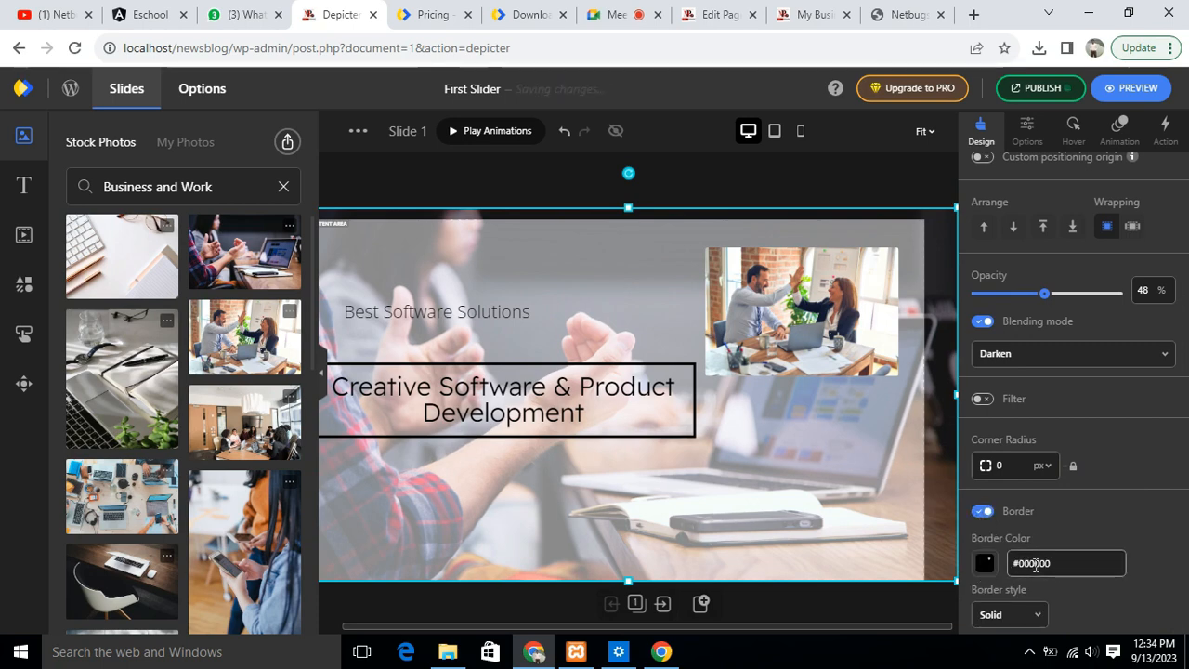
# - Set the backdrop photo's border colour to #ee0606 and try the Ridge border style
pyautogui.click(985, 564)
pyautogui.click(1012, 487)
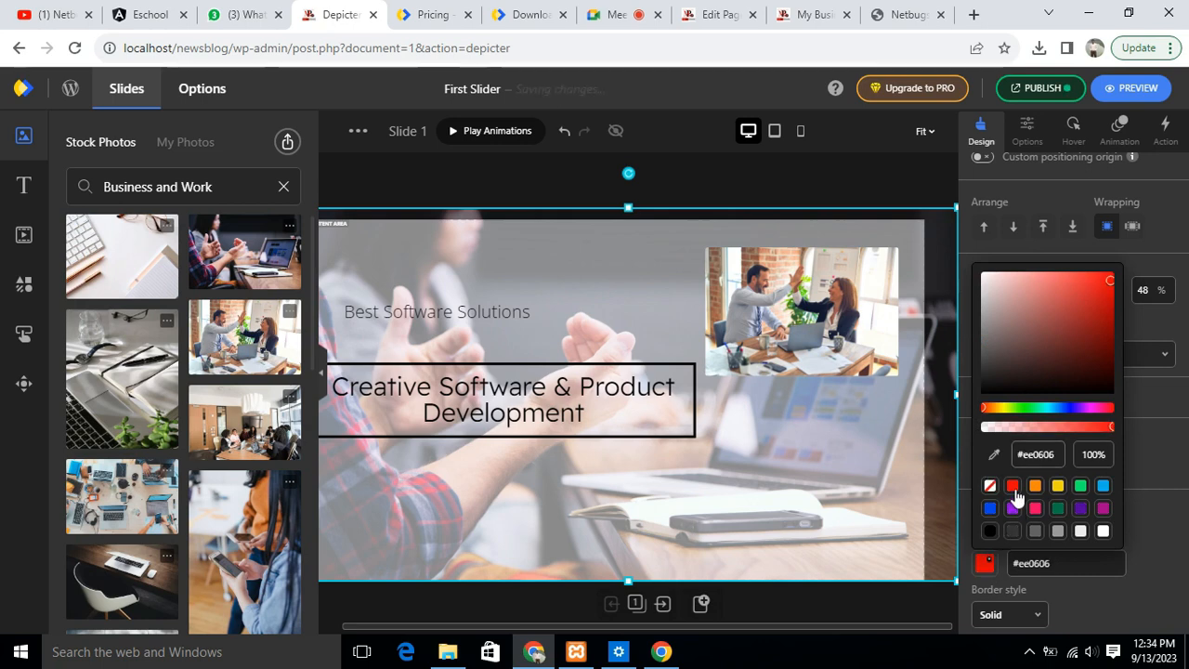
pyautogui.click(819, 442)
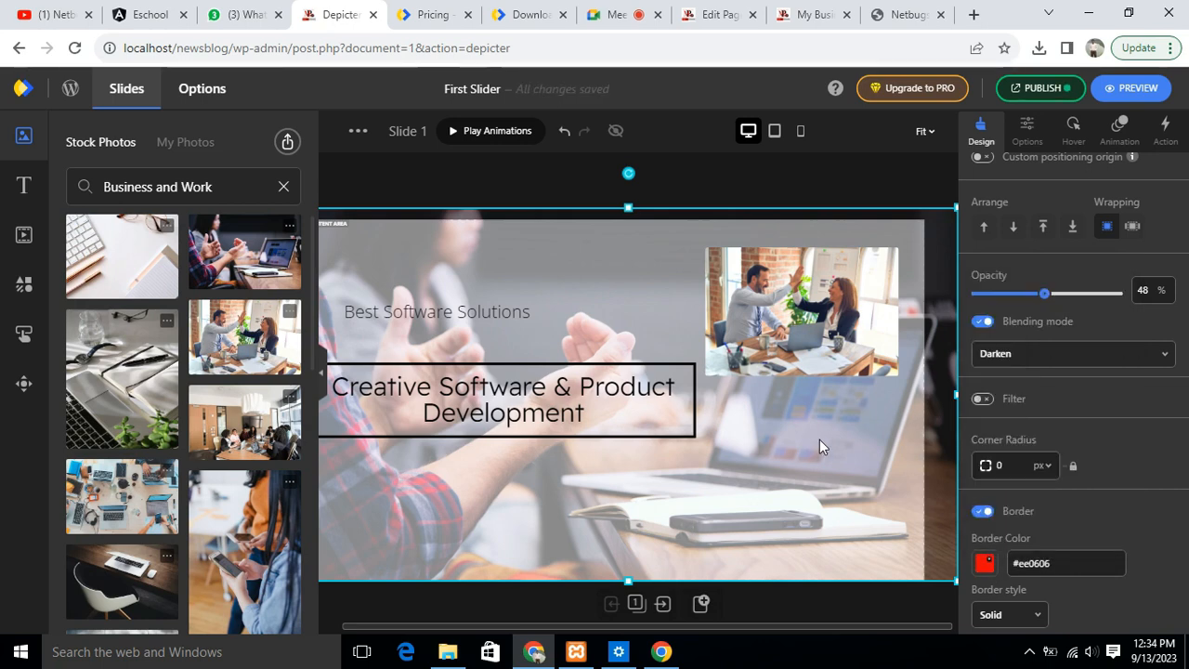
pyautogui.click(1035, 614)
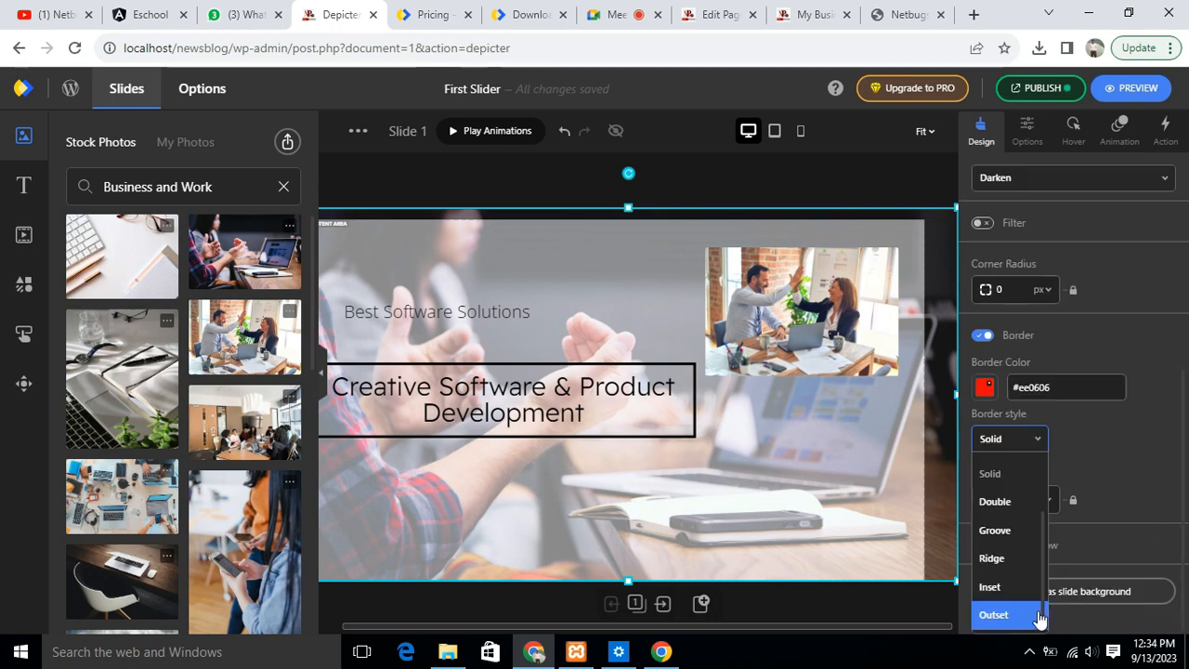
pyautogui.click(1000, 560)
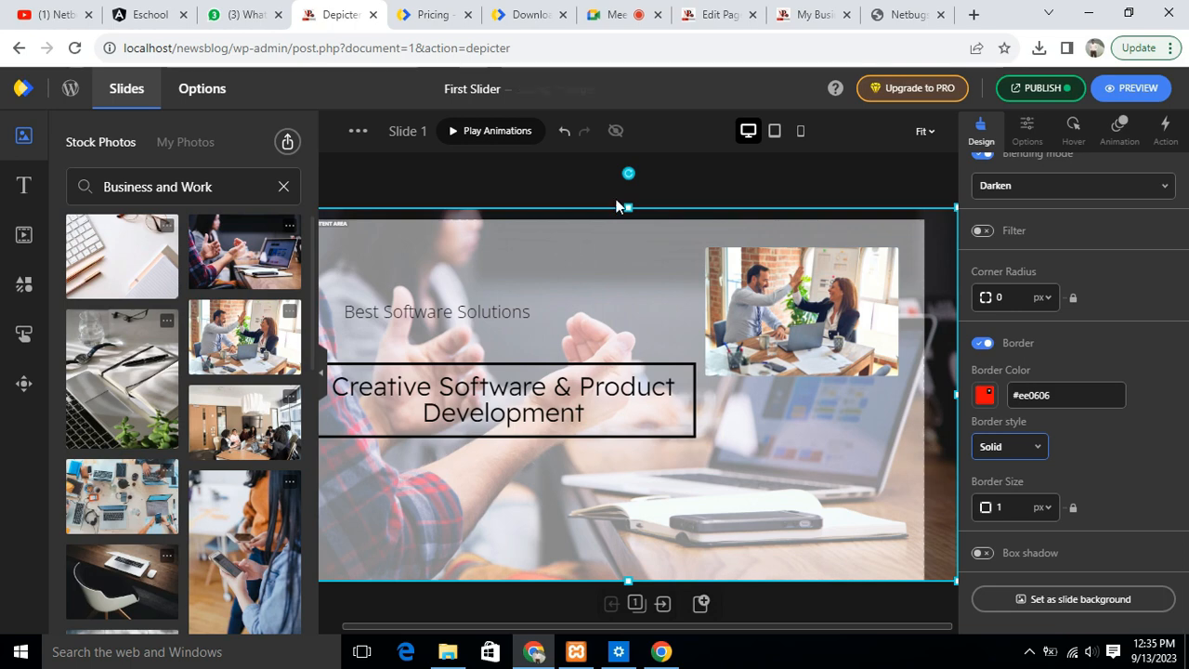
pyautogui.click(692, 181)
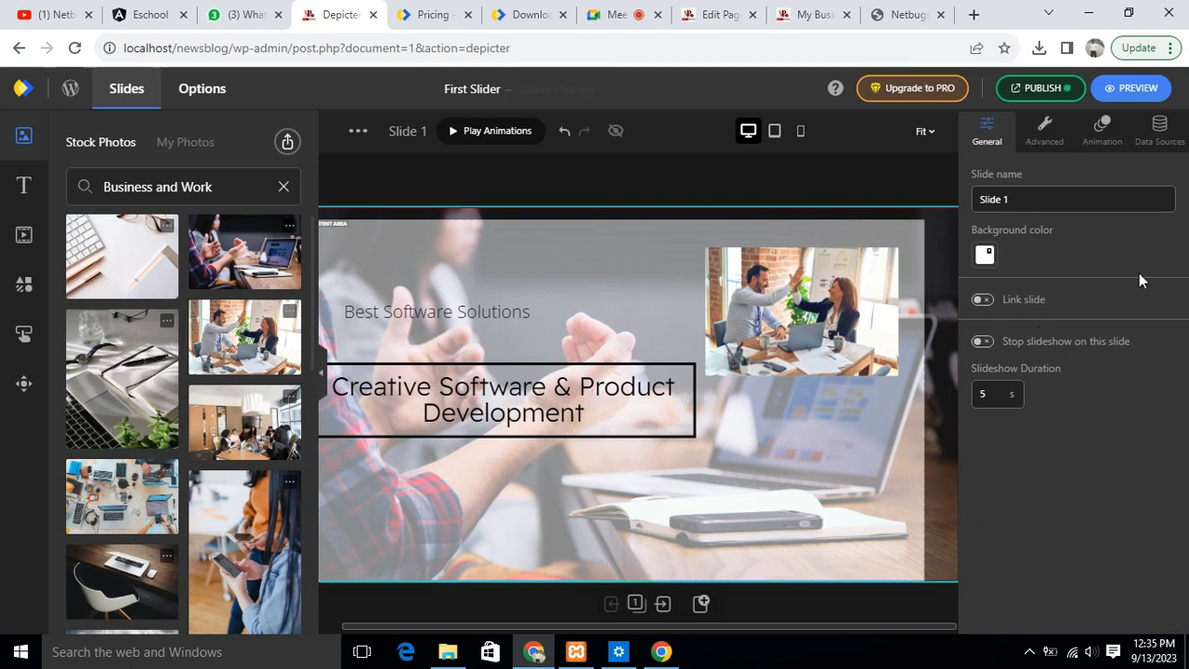
# - Review the backdrop photo's design settings and try hiding the photo on mobile, turning that option back off
pyautogui.click(687, 339)
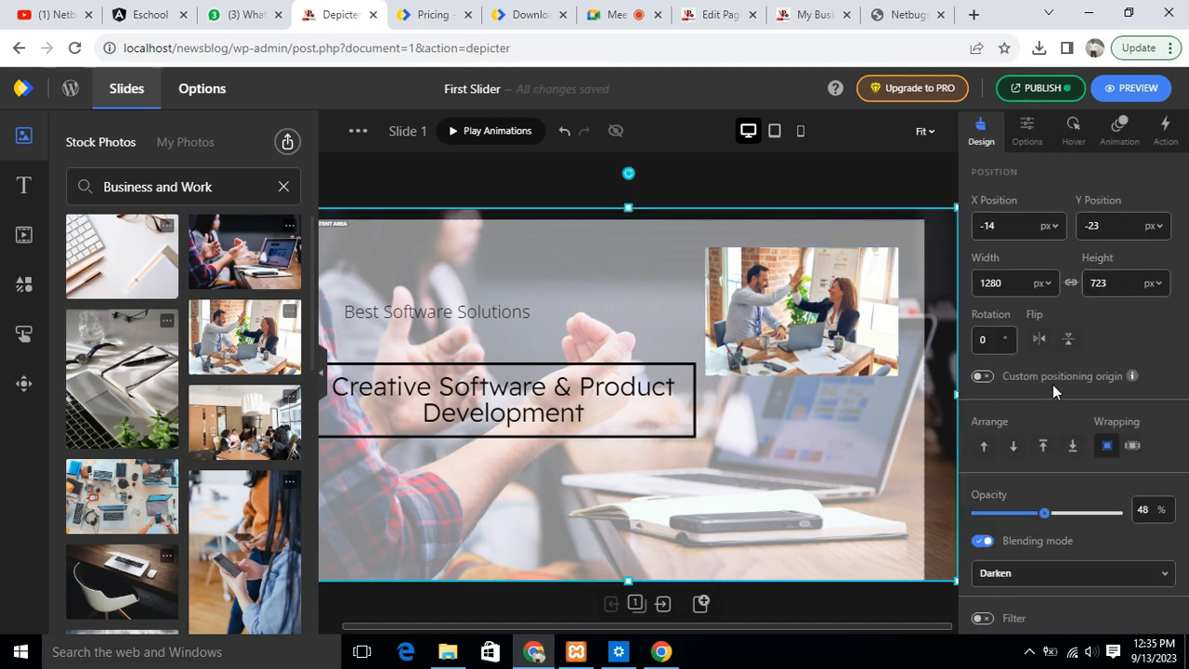
pyautogui.scroll(-4, 1068, 418)
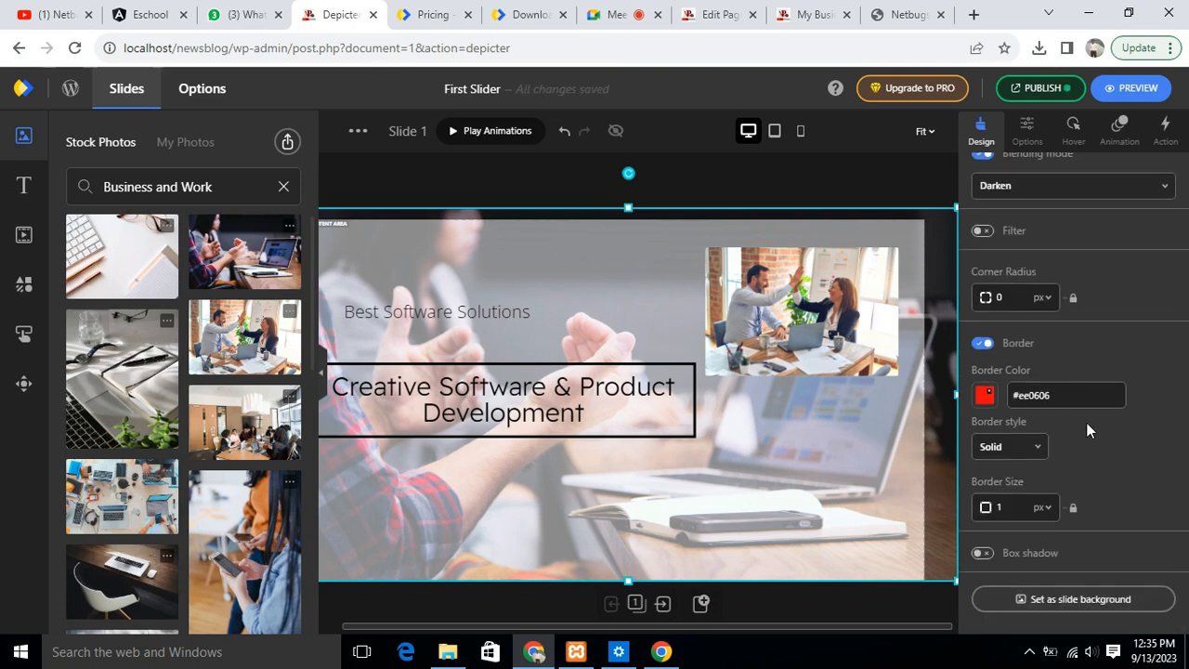
pyautogui.scroll(4, 1086, 422)
pyautogui.click(1025, 130)
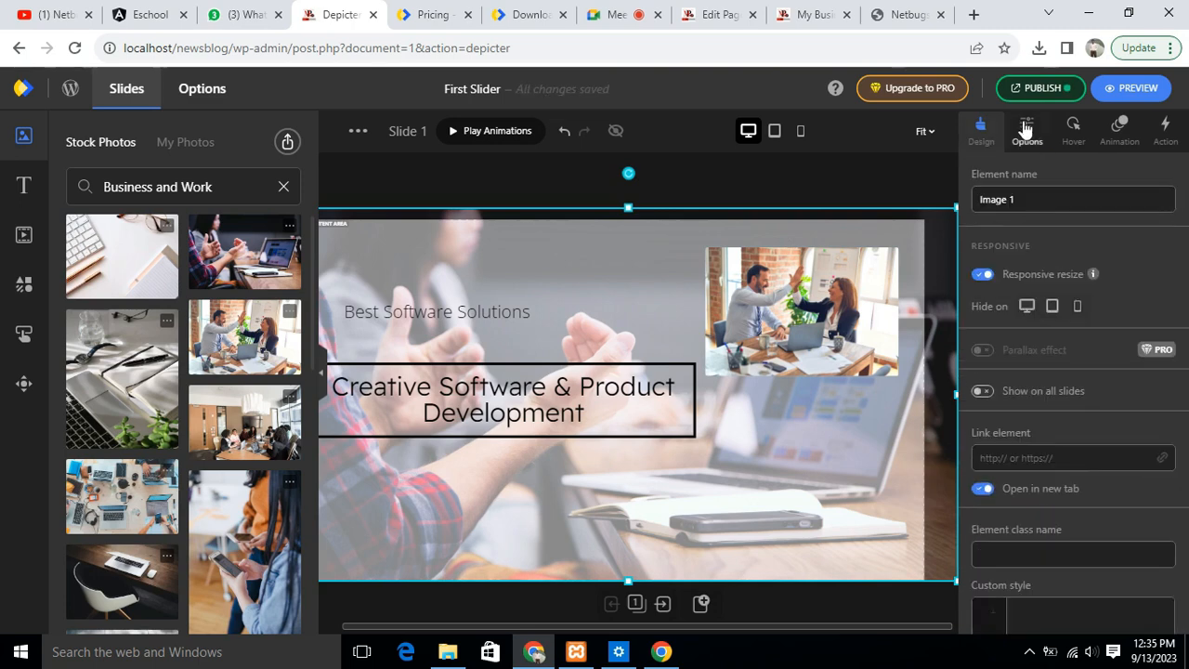
pyautogui.click(1077, 308)
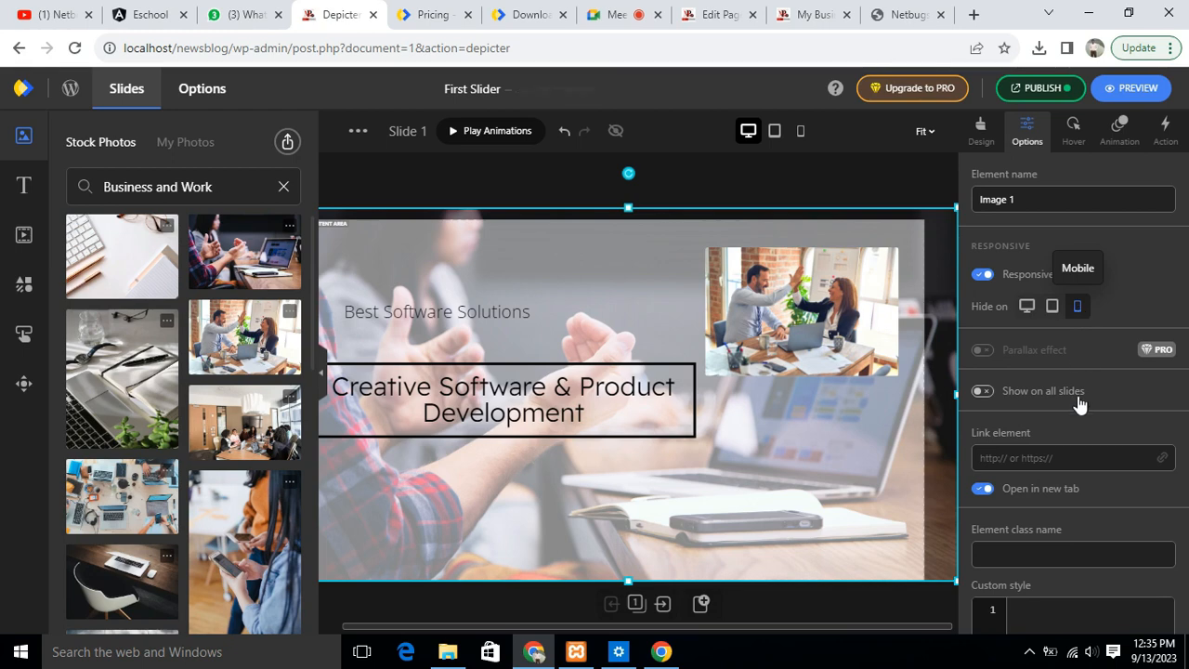
pyautogui.click(1078, 309)
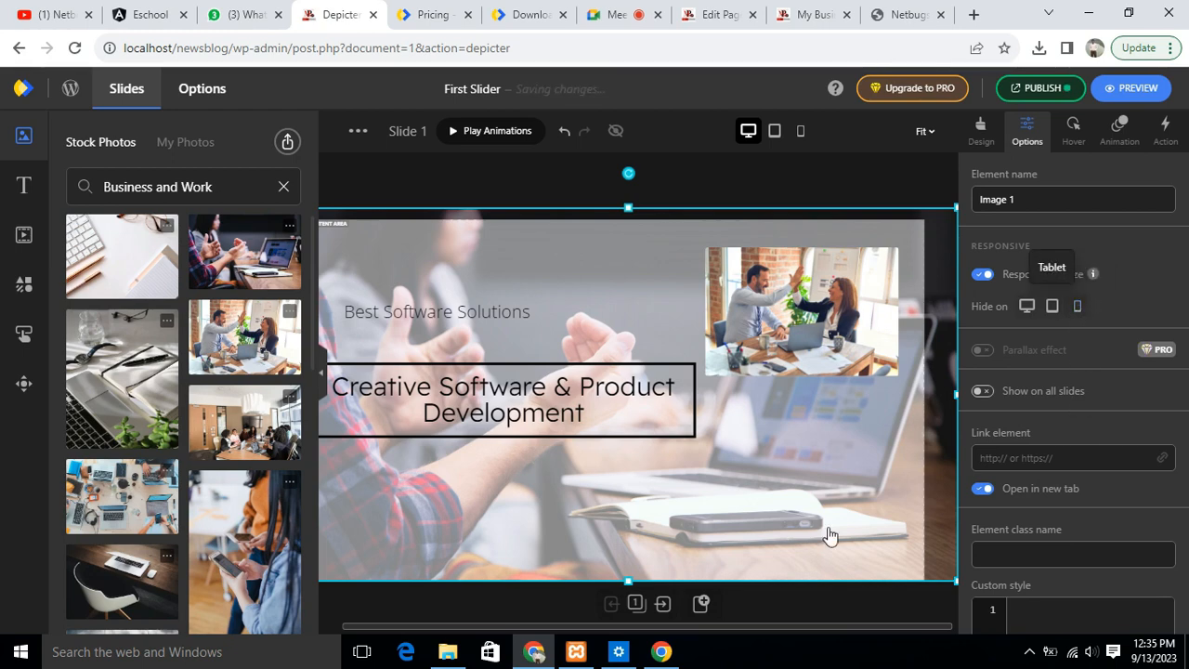
# - In the mobile layout, narrow the framed title so it wraps onto four lines and resize the high-five photo
pyautogui.click(774, 131)
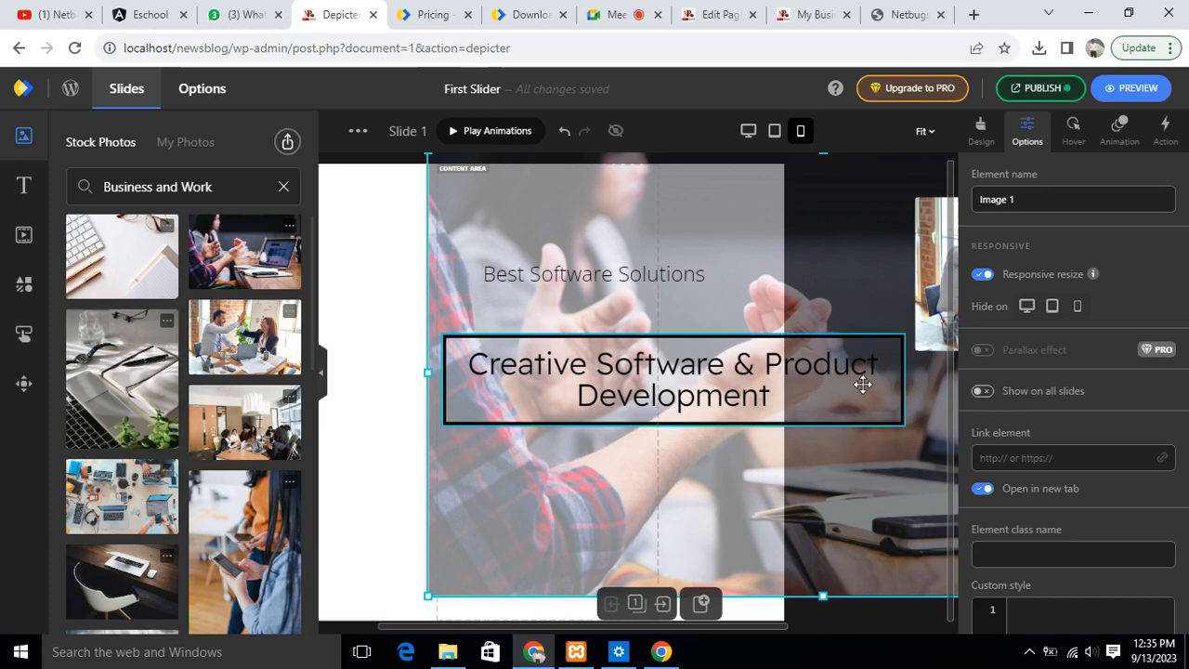
pyautogui.moveTo(860, 384); pyautogui.dragTo(773, 384)
pyautogui.moveTo(353, 375); pyautogui.dragTo(565, 374)
pyautogui.moveTo(817, 374); pyautogui.dragTo(773, 375)
pyautogui.moveTo(651, 297); pyautogui.dragTo(523, 351)
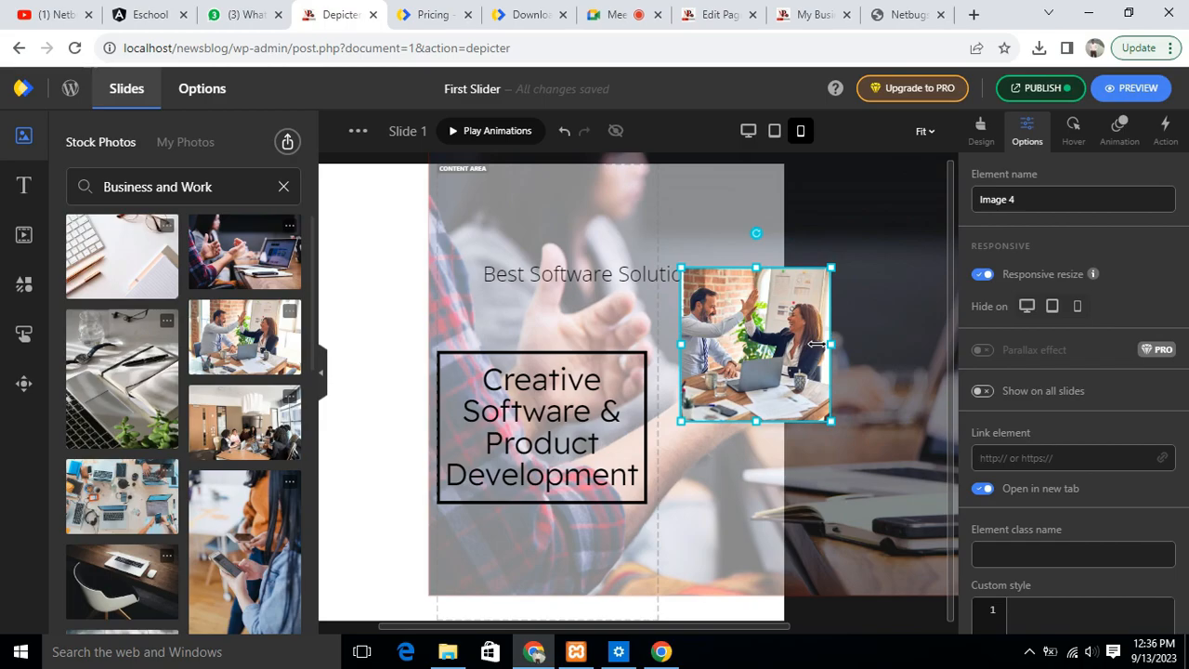
pyautogui.moveTo(830, 343); pyautogui.dragTo(883, 344)
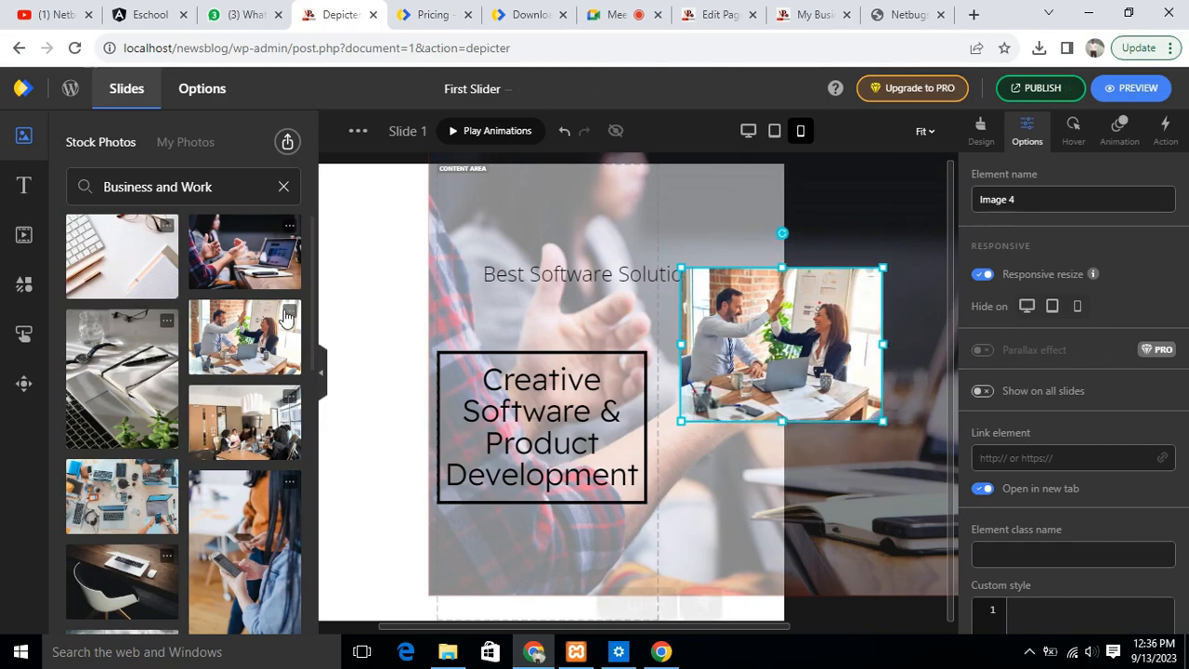
# - Stack the Best Software Solutions heading, the framed title and the high-five photo in one column in the mobile layout
pyautogui.moveTo(600, 286); pyautogui.dragTo(567, 225)
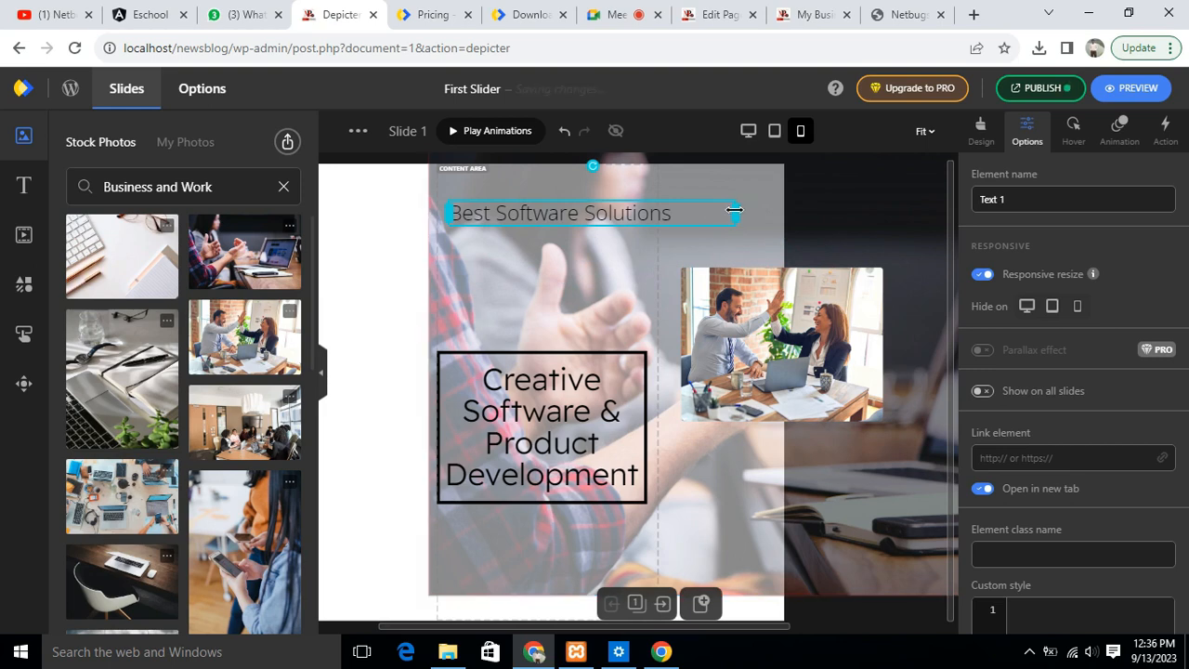
pyautogui.moveTo(740, 212); pyautogui.dragTo(684, 212)
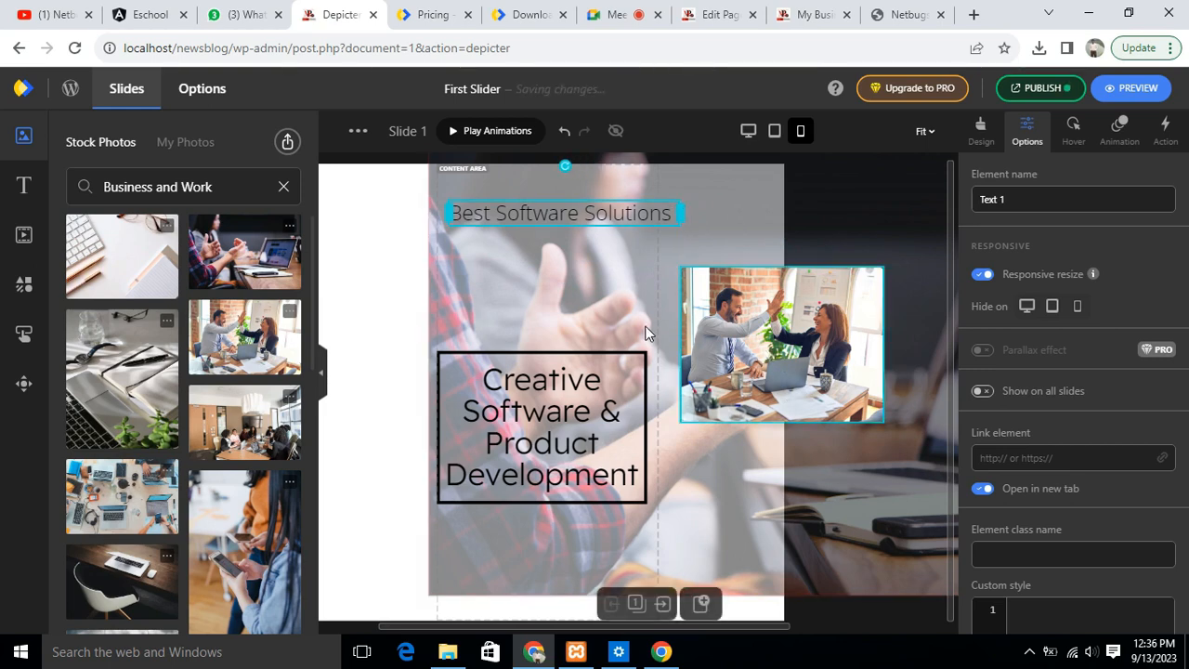
pyautogui.moveTo(696, 358); pyautogui.dragTo(562, 334)
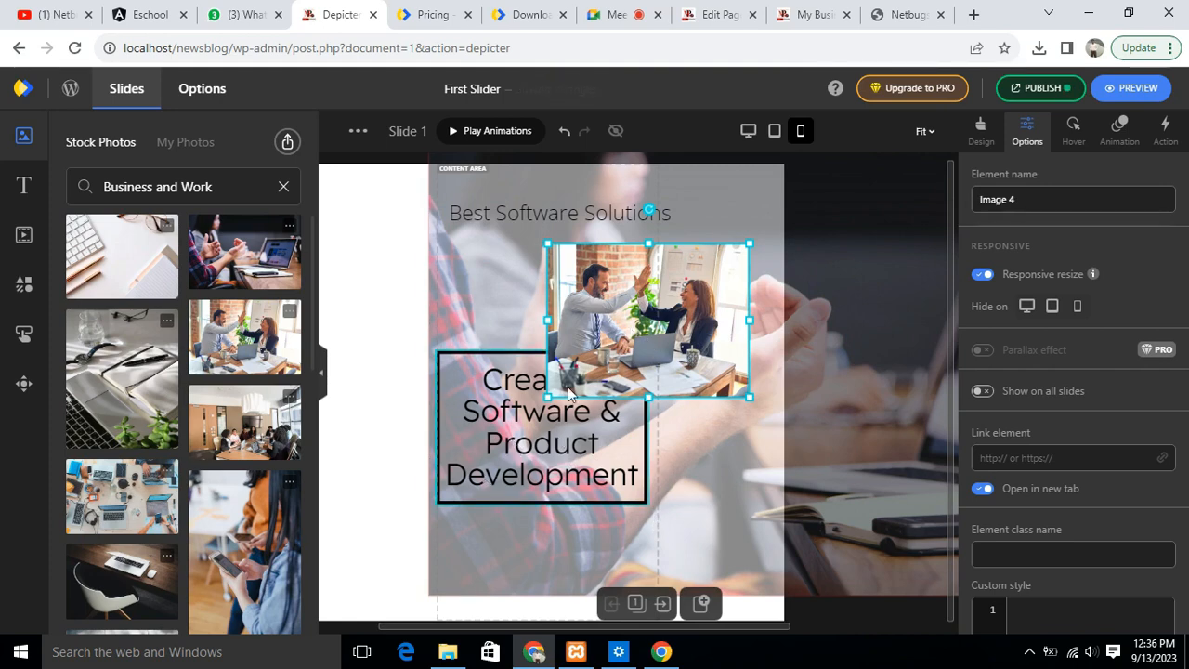
pyautogui.moveTo(593, 364); pyautogui.dragTo(624, 558)
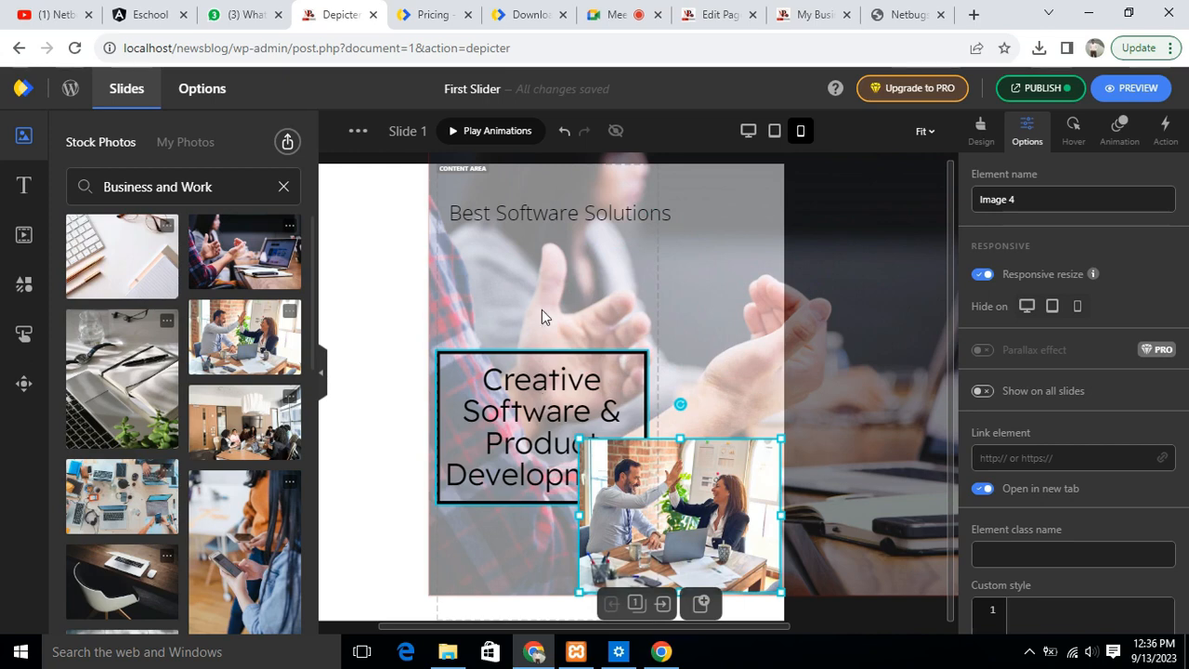
pyautogui.moveTo(571, 478); pyautogui.dragTo(597, 348)
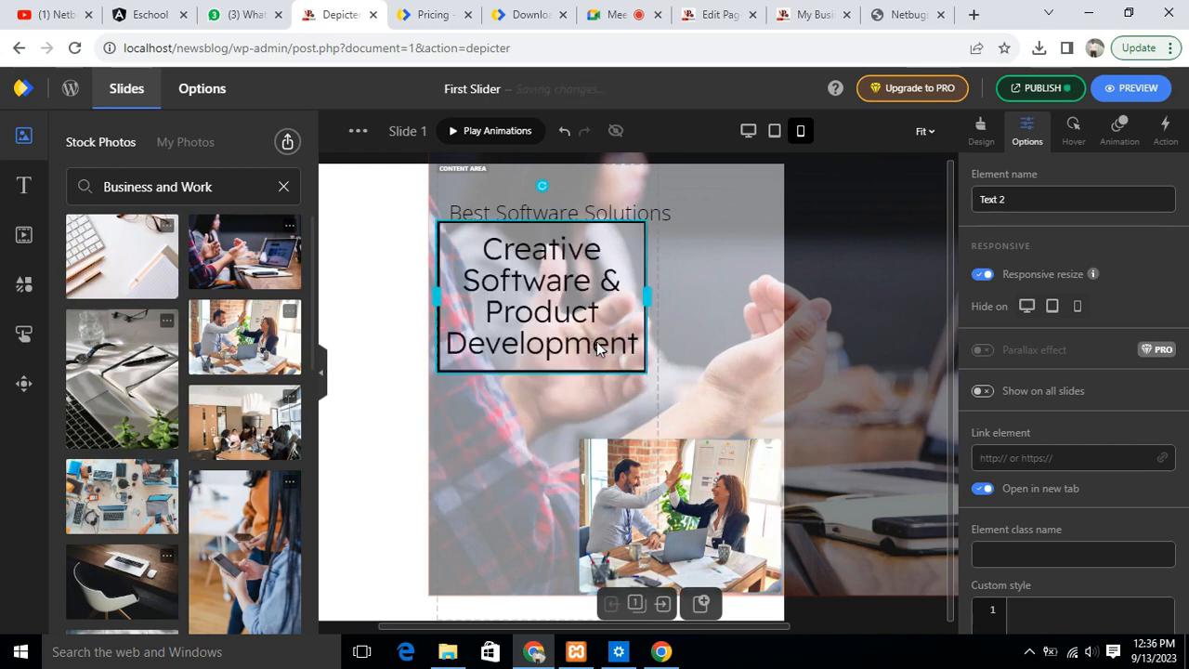
pyautogui.moveTo(552, 274); pyautogui.dragTo(557, 306)
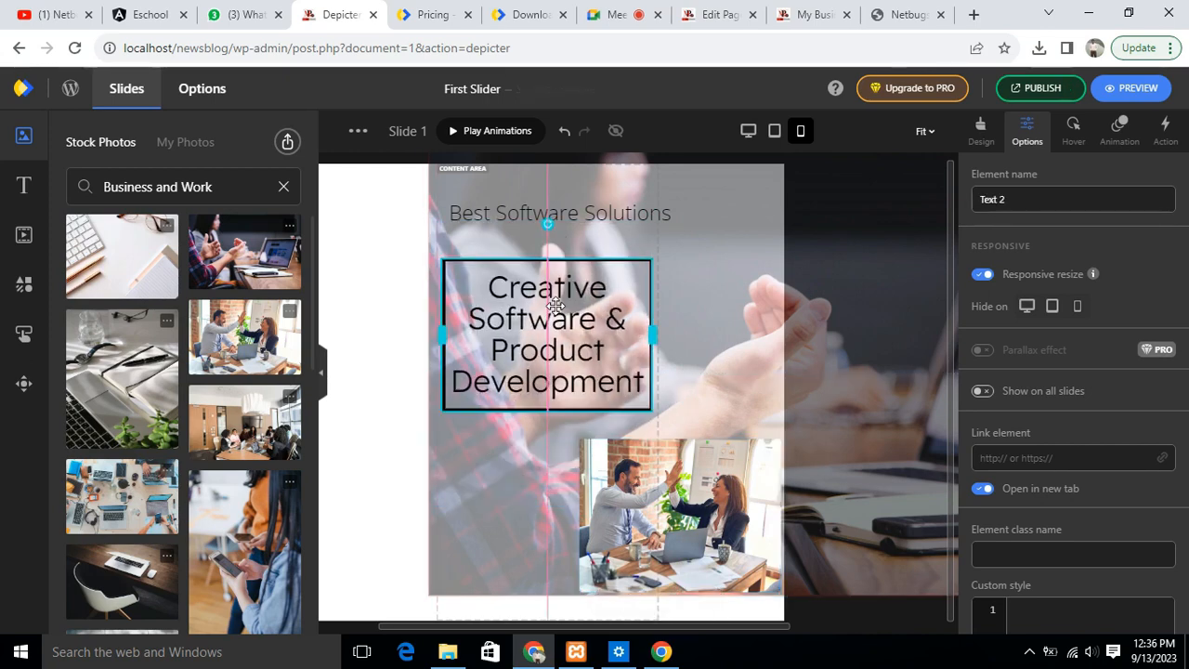
pyautogui.moveTo(660, 489); pyautogui.dragTo(554, 478)
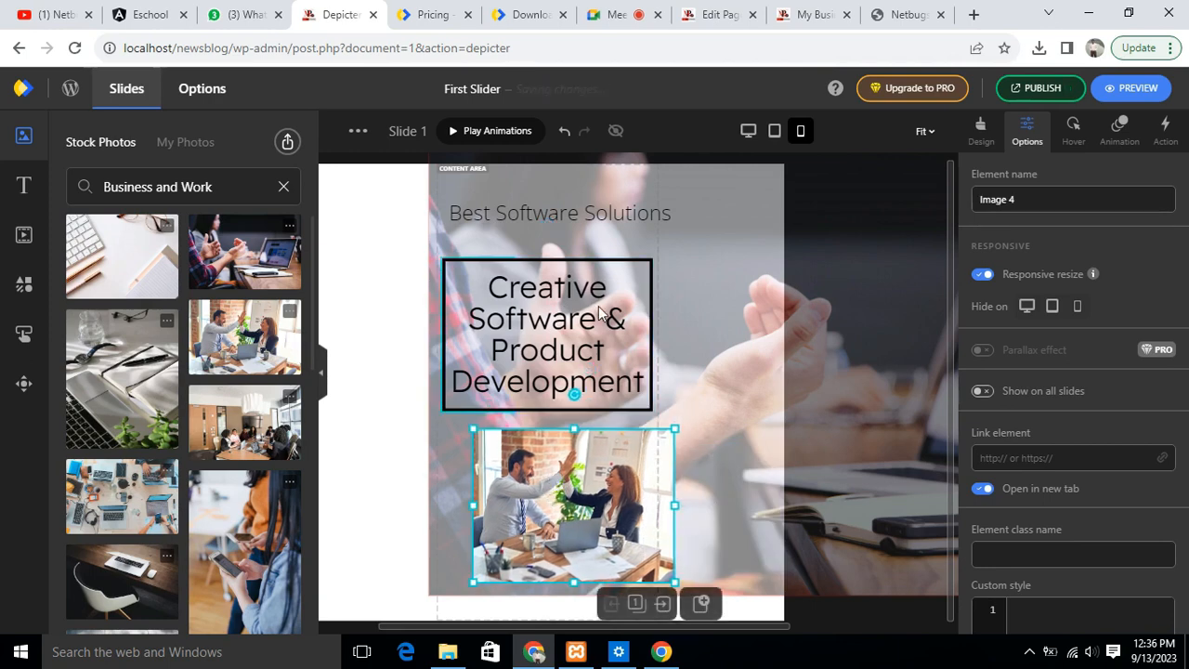
pyautogui.click(748, 135)
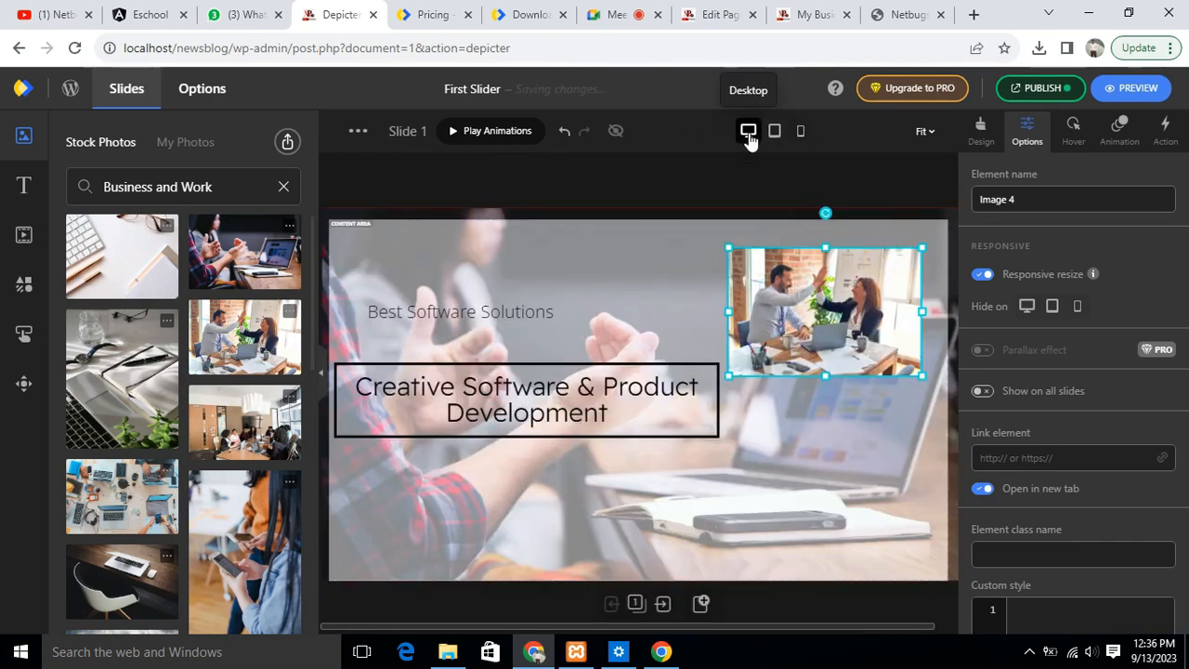
pyautogui.click(800, 131)
pyautogui.moveTo(606, 484); pyautogui.dragTo(579, 484)
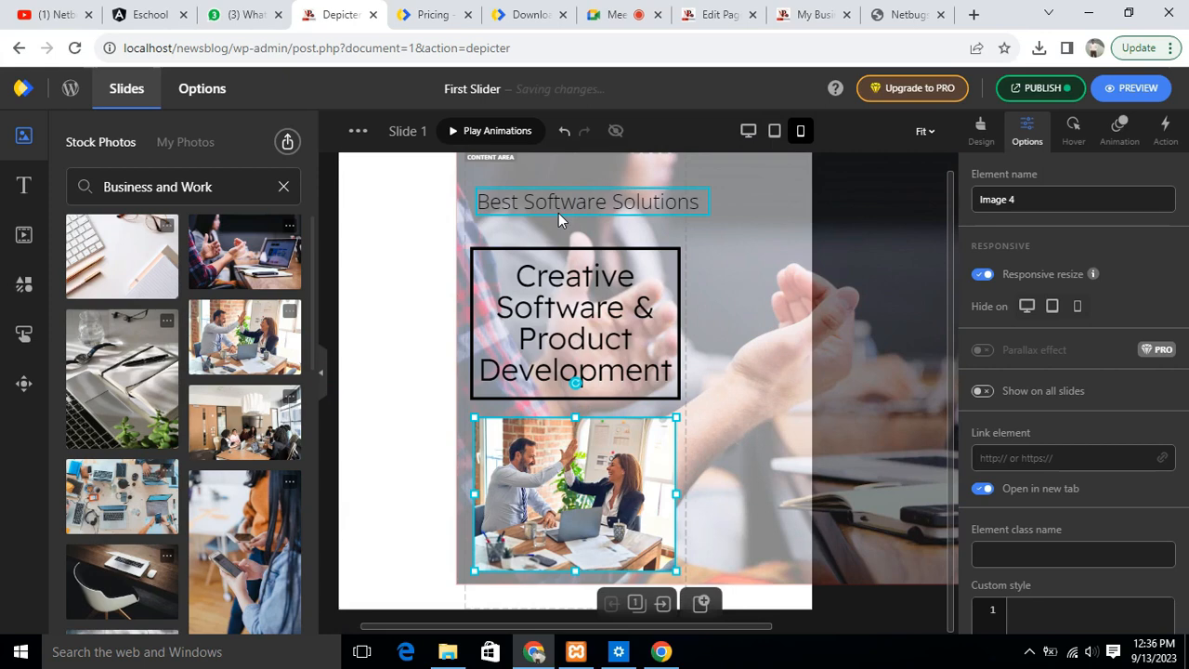
# - In the tablet layout, lower and narrow the framed title and bring the high-five photo inside the slide above it
pyautogui.click(775, 133)
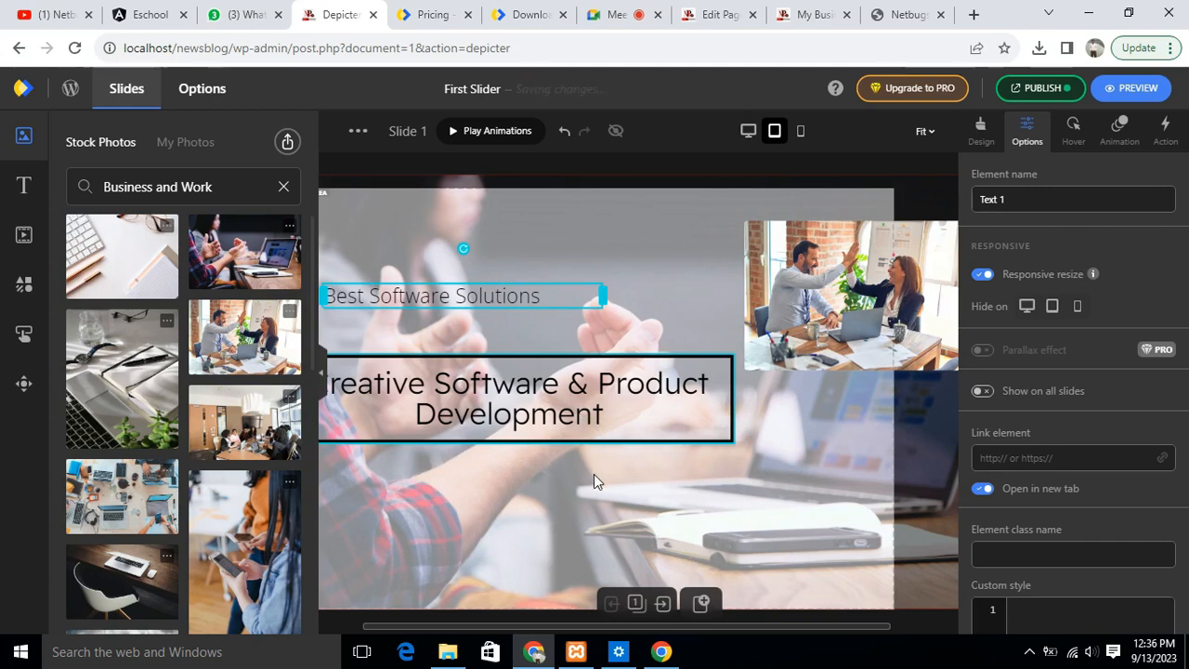
pyautogui.moveTo(538, 408); pyautogui.dragTo(591, 472)
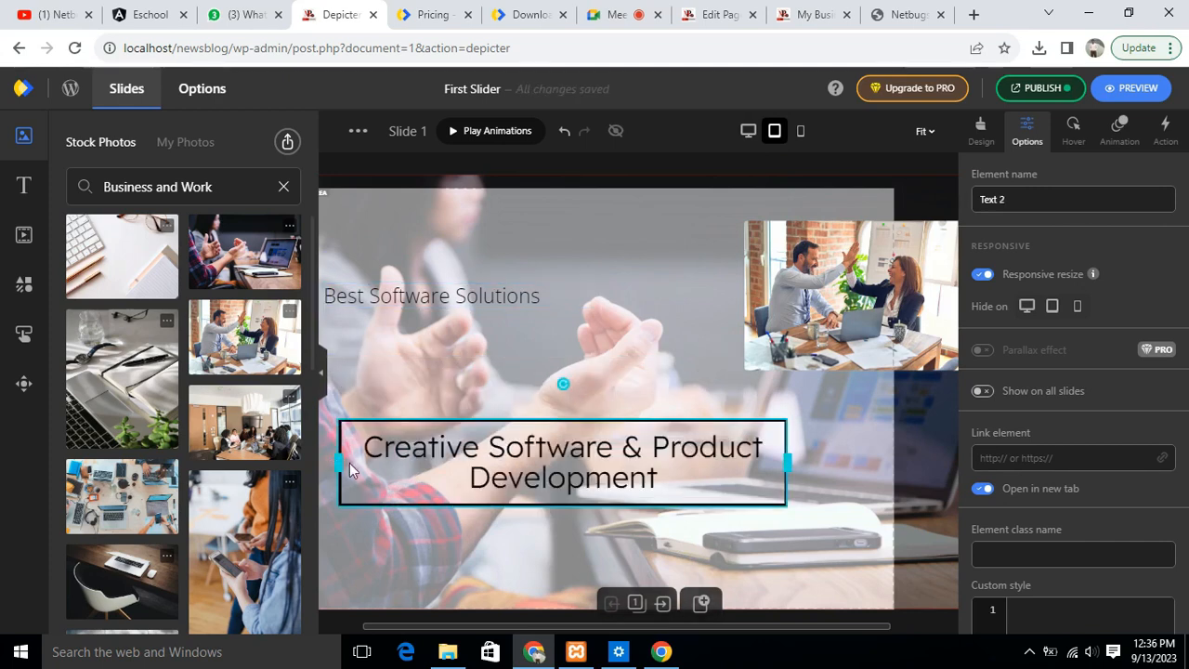
pyautogui.moveTo(339, 459); pyautogui.dragTo(428, 476)
pyautogui.moveTo(676, 459); pyautogui.dragTo(606, 499)
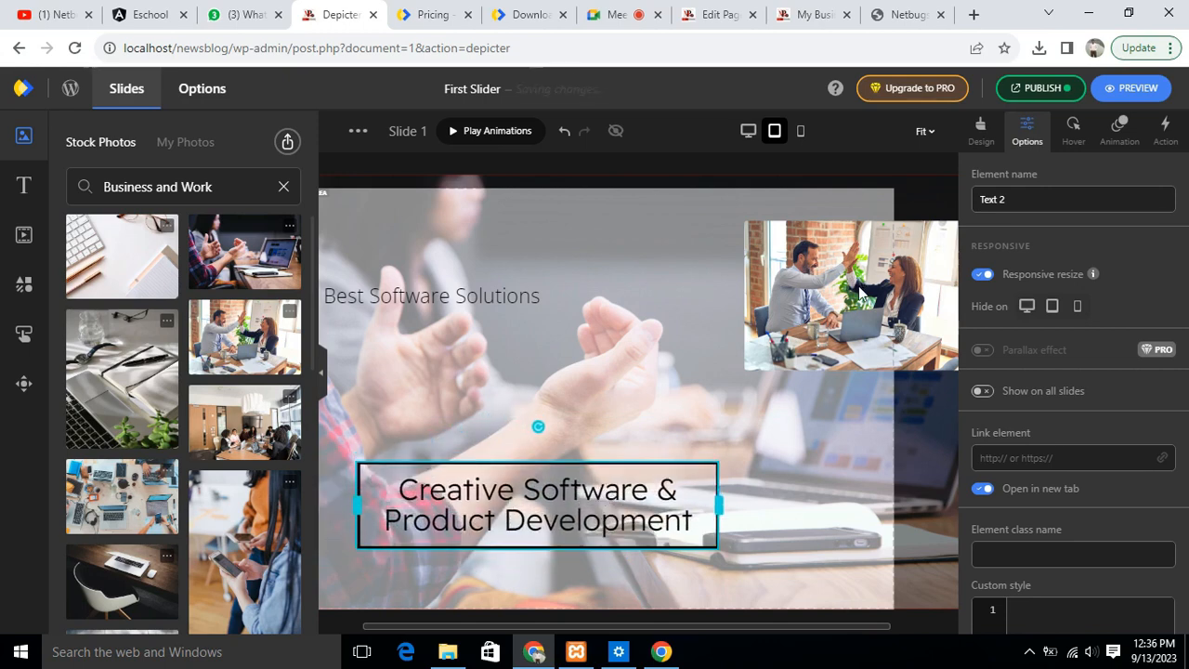
pyautogui.moveTo(947, 260); pyautogui.dragTo(750, 321)
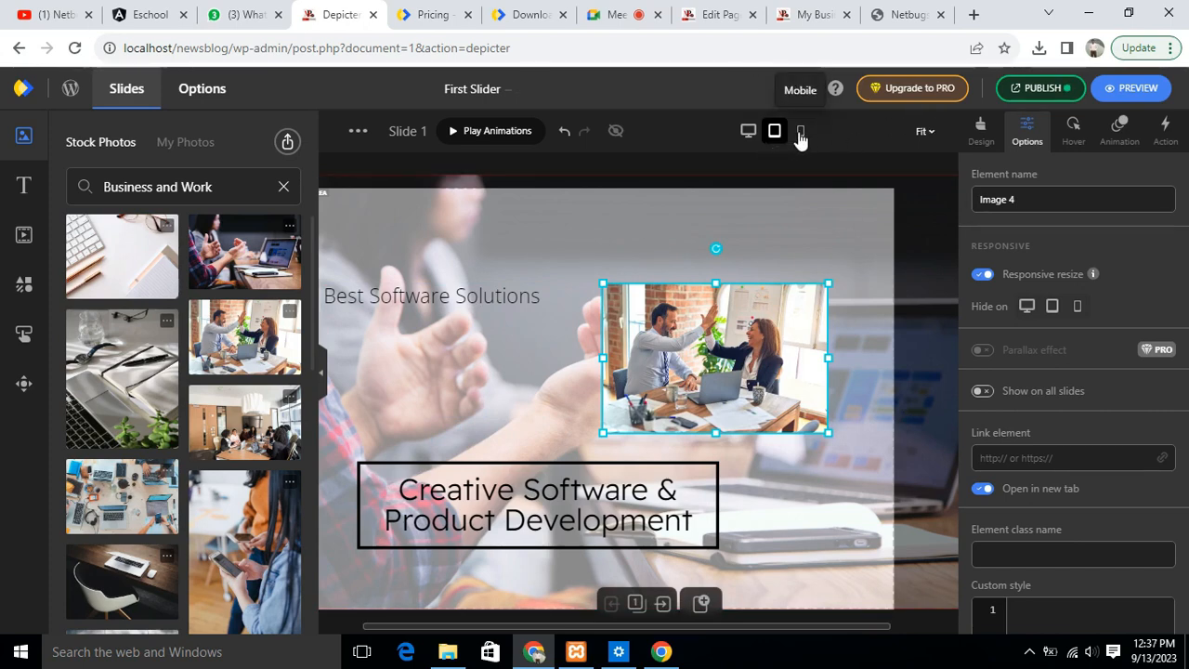
# - Shift the heading, framed title and high-five photo toward the horizontal centre of the slide in the mobile layout
pyautogui.click(799, 133)
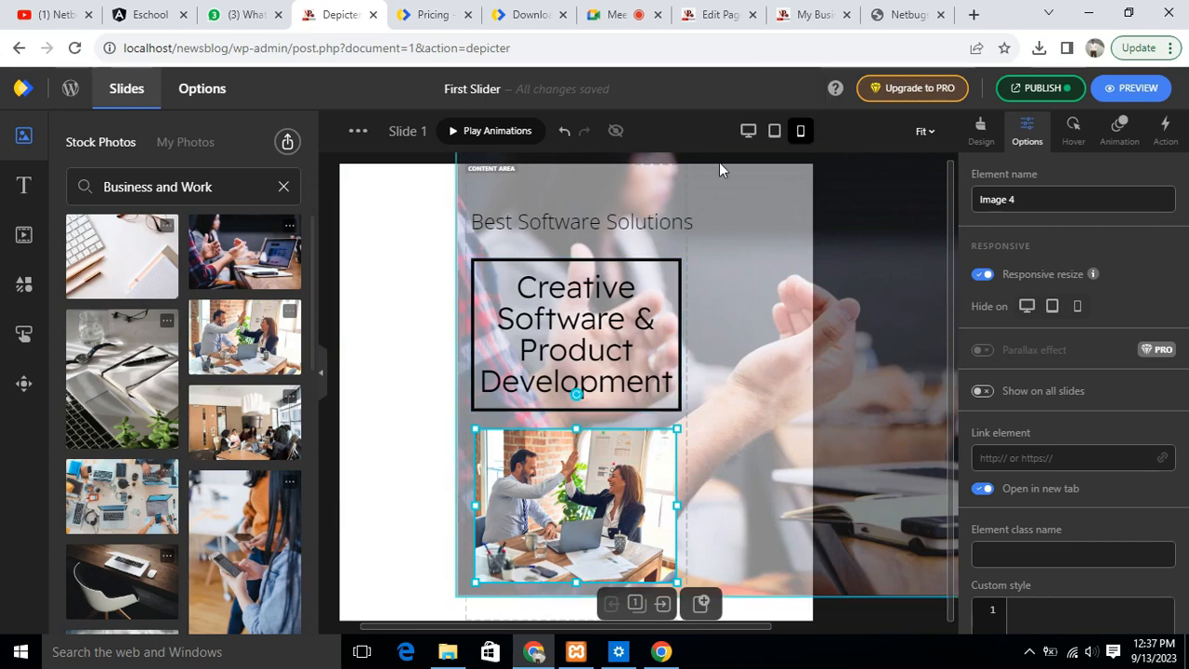
pyautogui.moveTo(635, 317); pyautogui.dragTo(608, 316)
pyautogui.moveTo(583, 222); pyautogui.dragTo(634, 219)
pyautogui.moveTo(670, 486)
pyautogui.mouseDown()
pyautogui.moveTo(775, 470)
pyautogui.moveTo(743, 489)
pyautogui.moveTo(650, 499)
pyautogui.mouseUp()
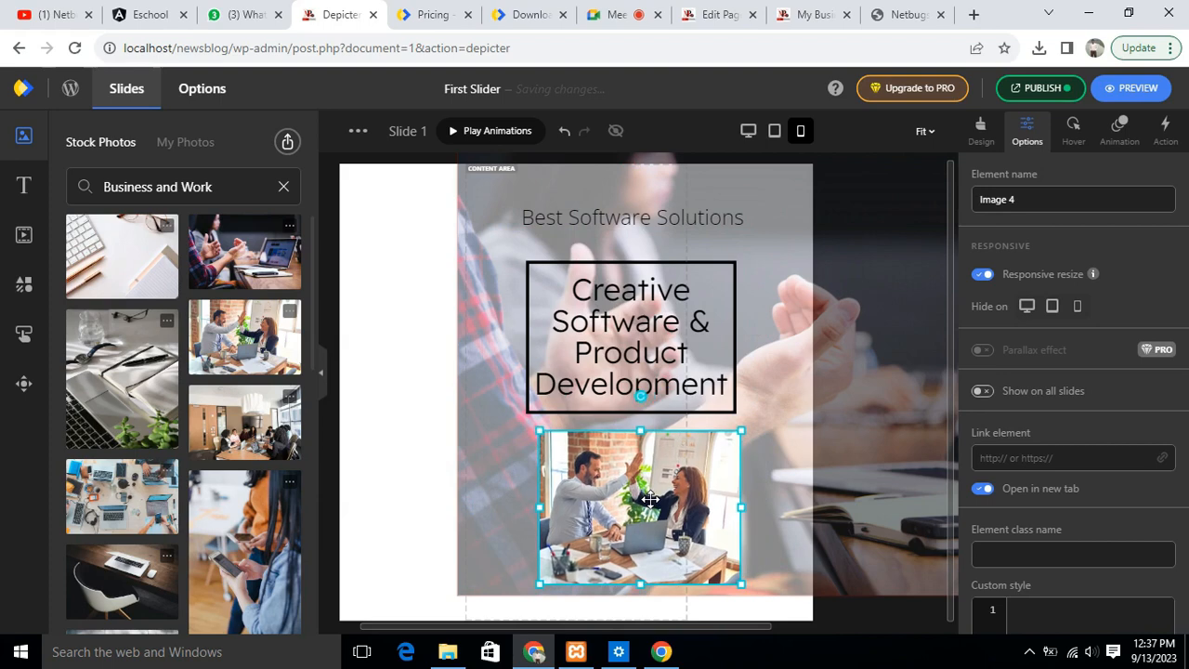
# - Lower the heading slightly in the tablet layout, and move the framed title and heading toward the middle in the desktop layout
pyautogui.click(774, 130)
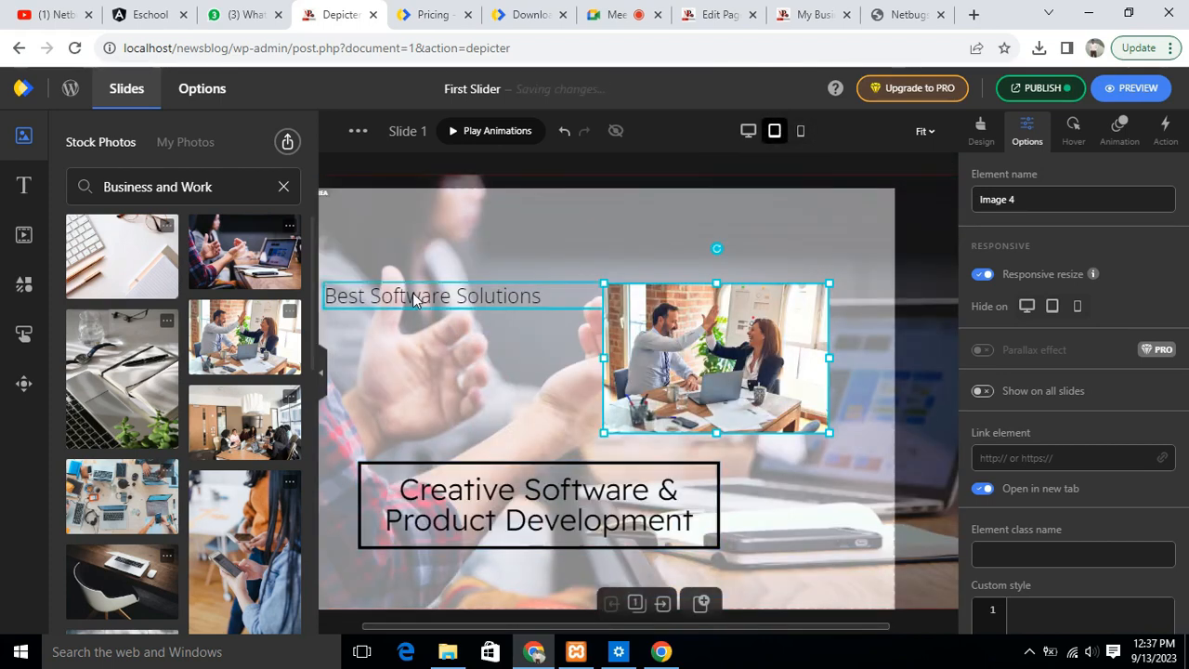
pyautogui.moveTo(437, 301); pyautogui.dragTo(458, 342)
pyautogui.click(748, 131)
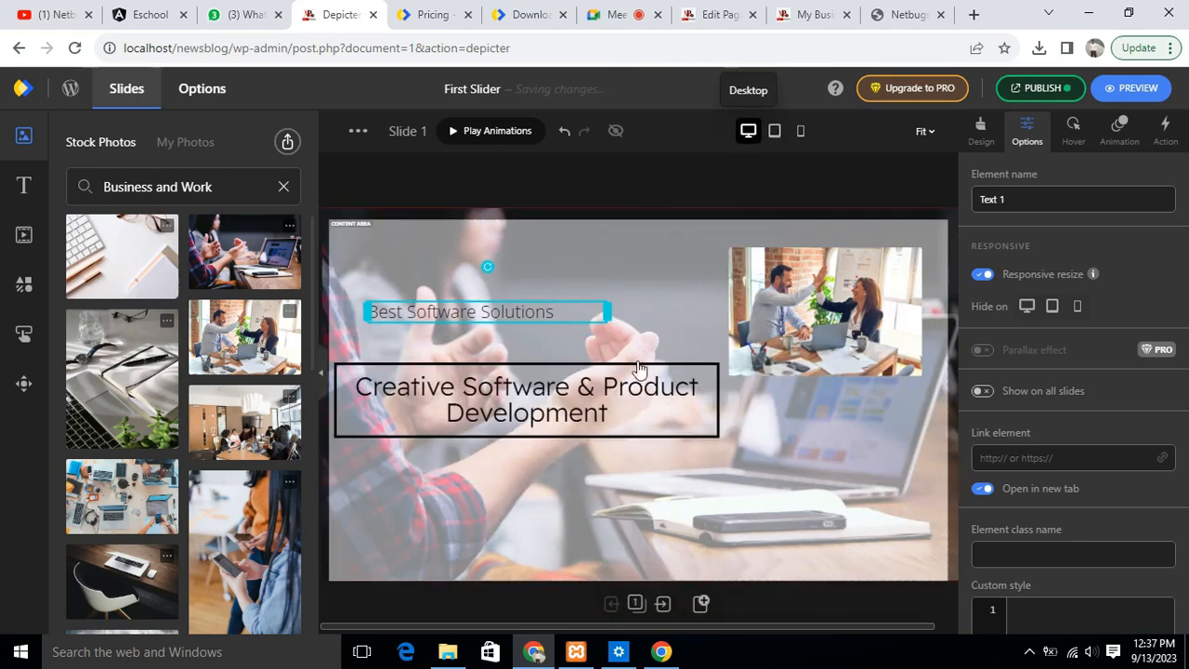
pyautogui.moveTo(625, 463); pyautogui.dragTo(680, 458)
pyautogui.moveTo(446, 313); pyautogui.dragTo(518, 312)
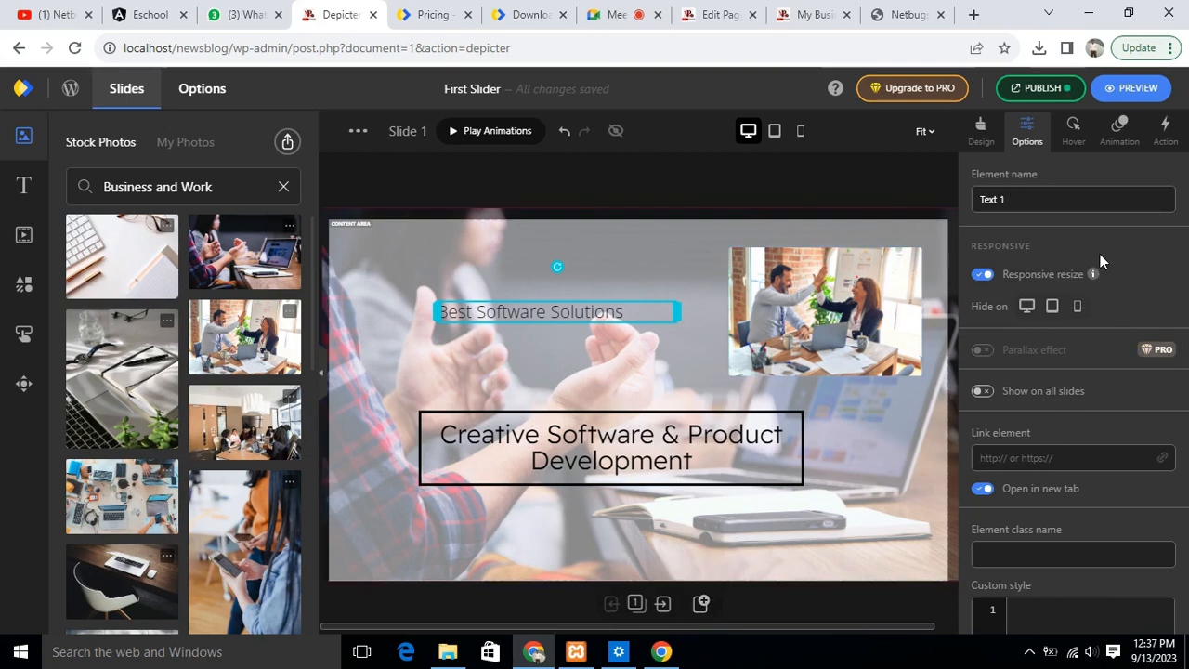
# - Look through the Best Software Solutions heading's element options and its hover settings
pyautogui.scroll(-5, 1099, 310)
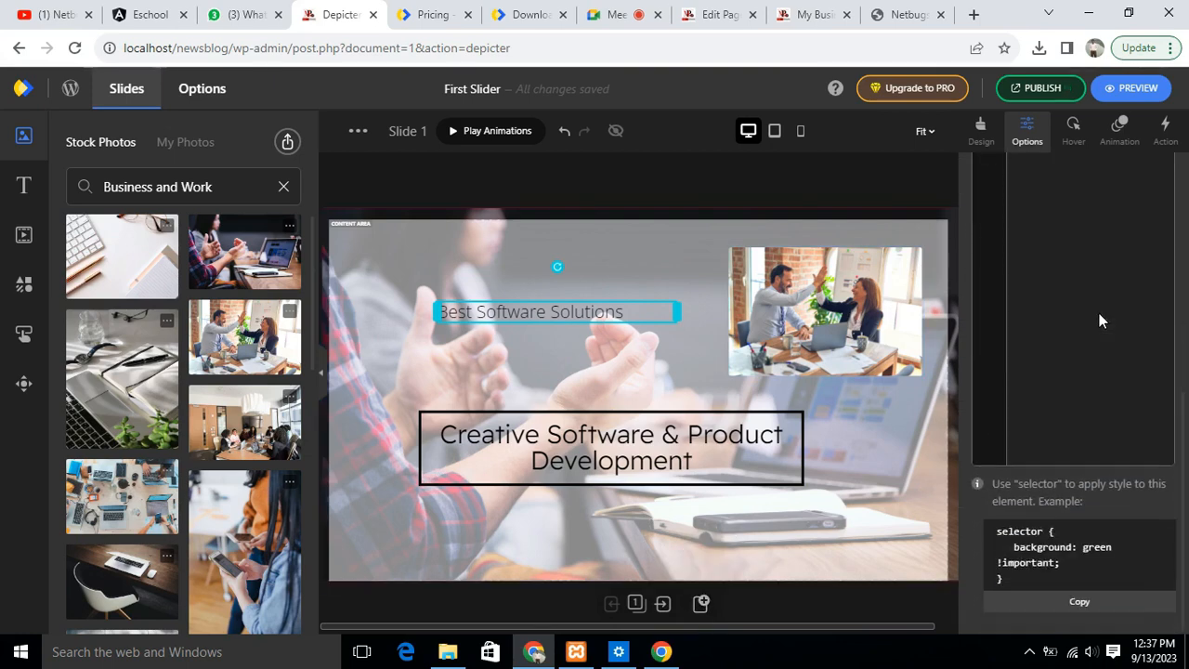
pyautogui.scroll(5, 1113, 390)
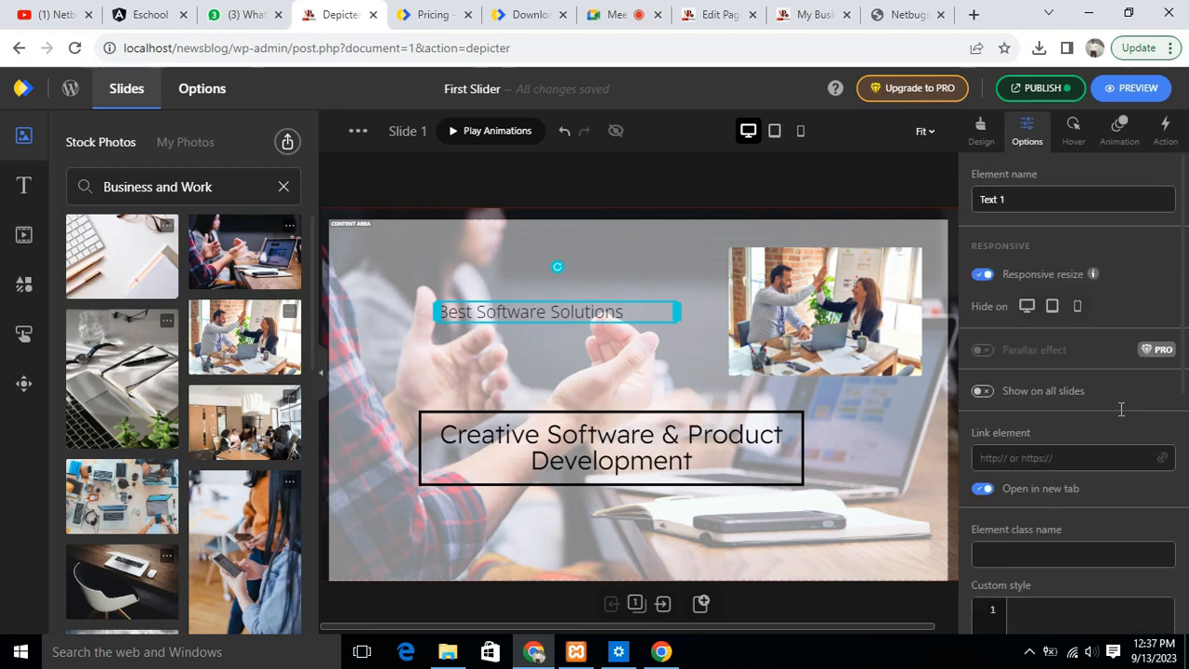
pyautogui.click(1075, 135)
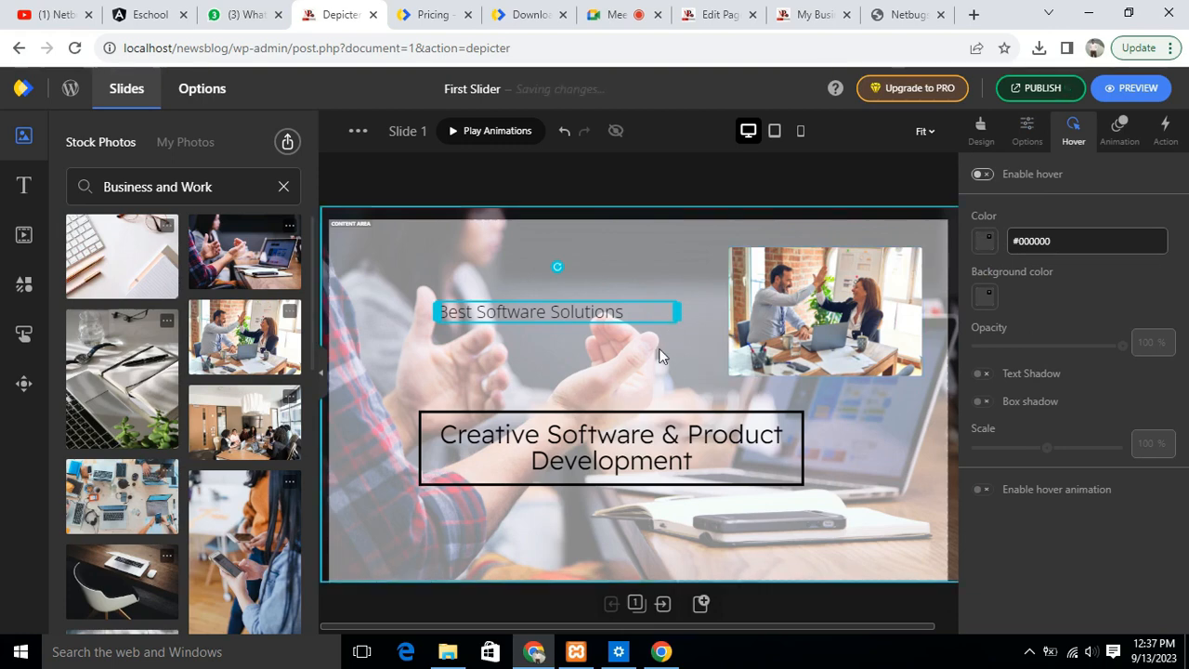
# - Try a hover effect on the framed title with text colour #ea0f0f, and disable its hover effect again
pyautogui.click(800, 438)
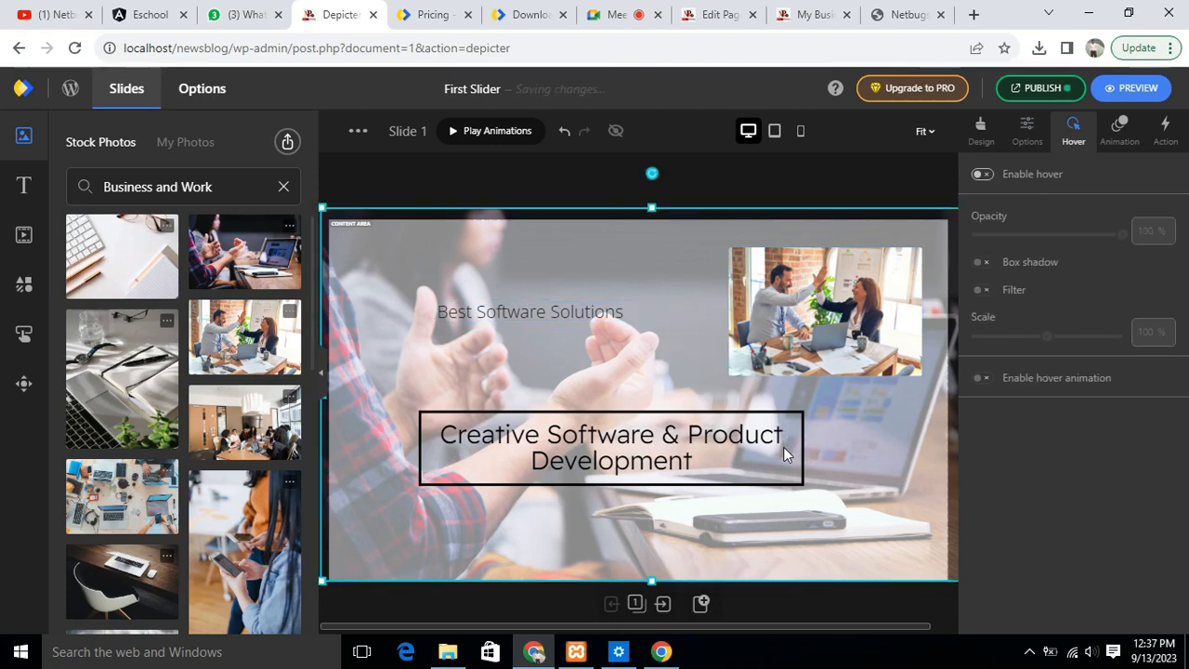
pyautogui.click(793, 444)
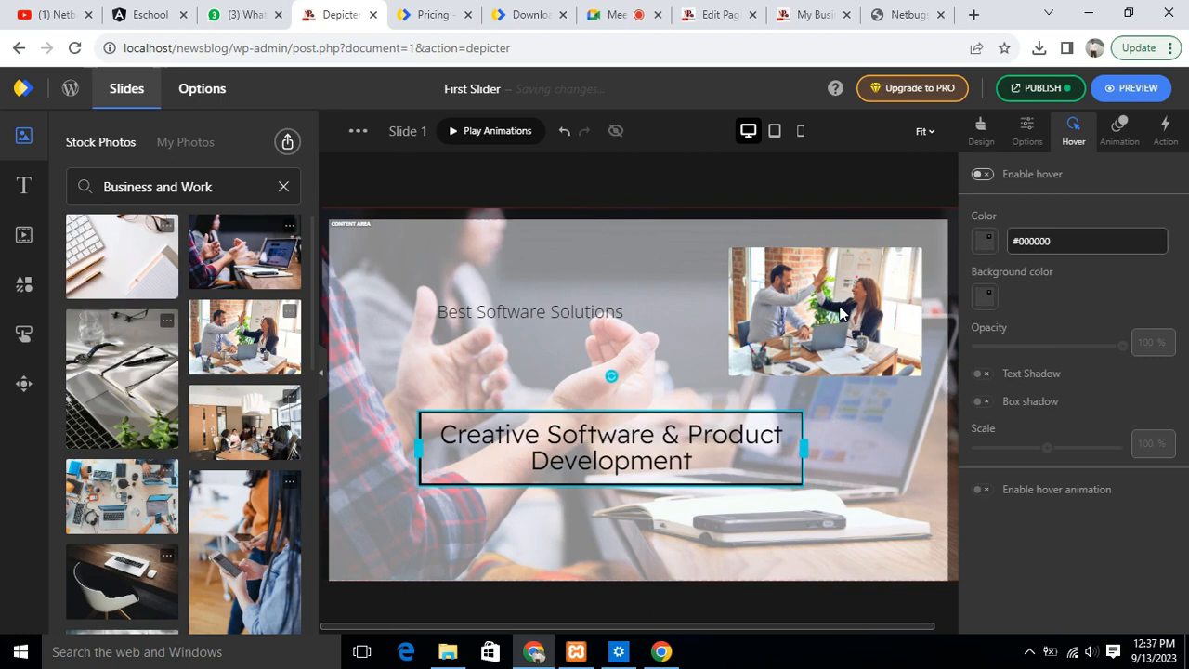
pyautogui.click(731, 492)
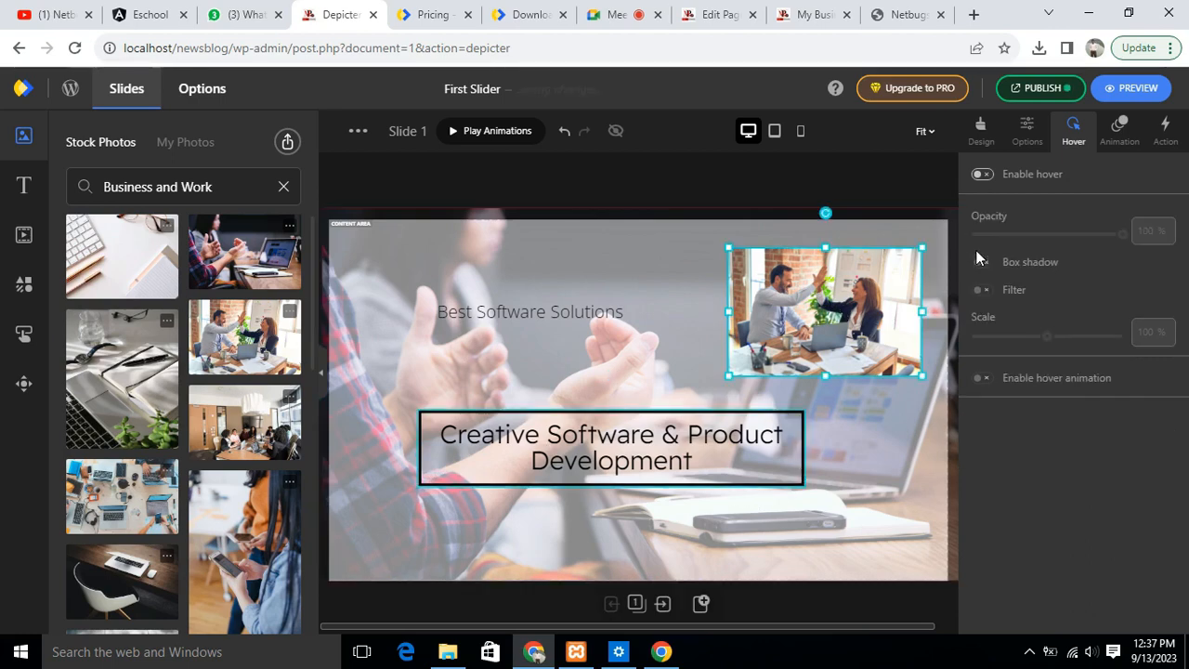
pyautogui.click(982, 174)
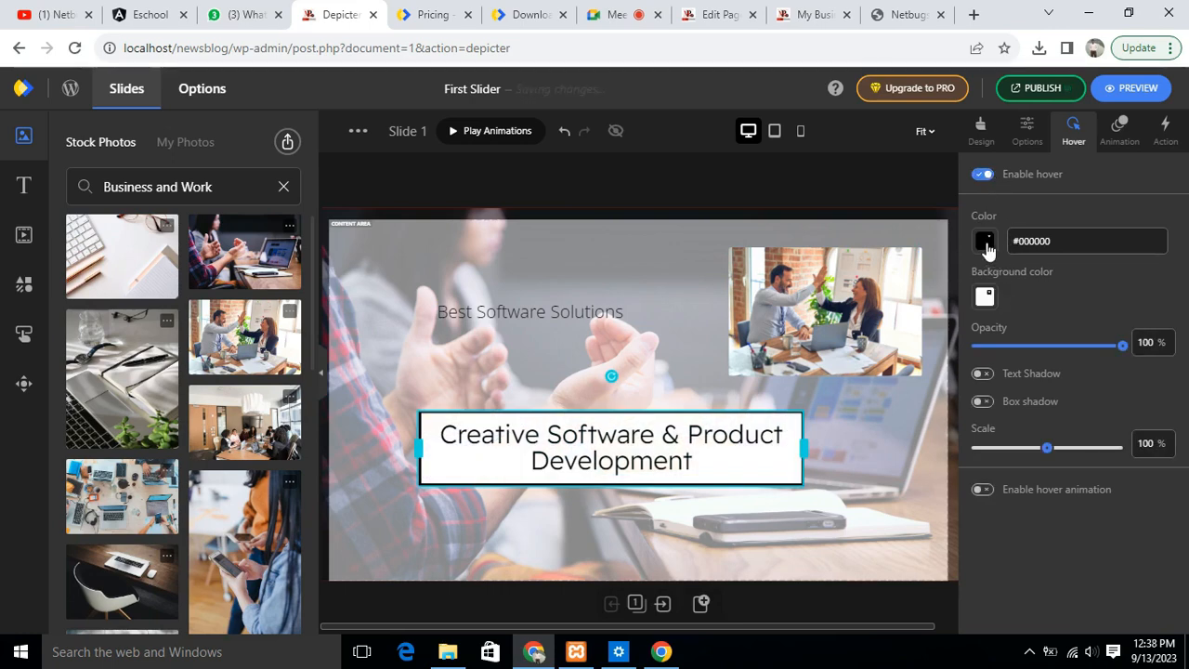
pyautogui.click(985, 241)
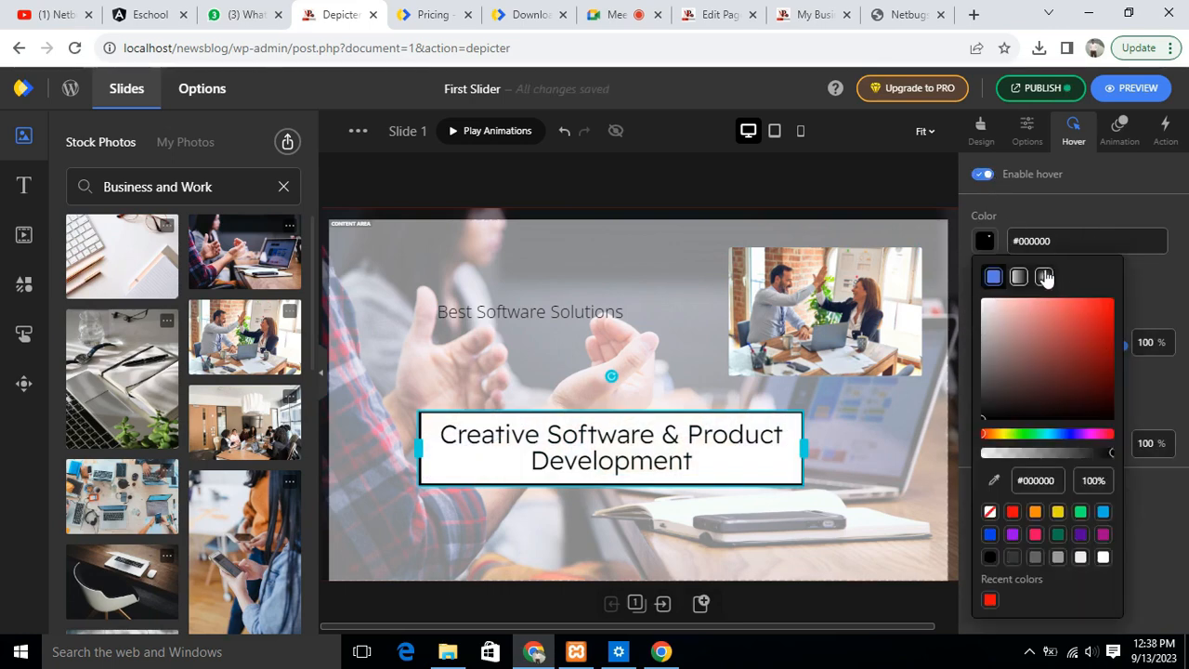
pyautogui.click(1102, 309)
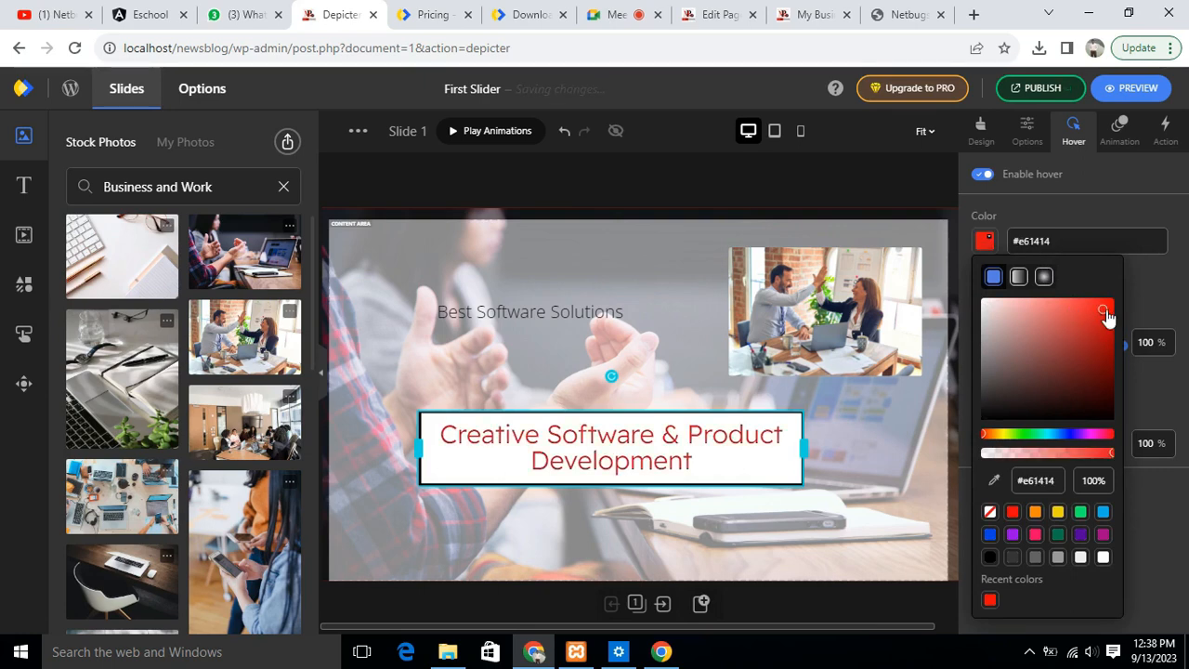
pyautogui.click(1106, 307)
pyautogui.moveTo(1107, 302); pyautogui.dragTo(1108, 308)
pyautogui.click(925, 476)
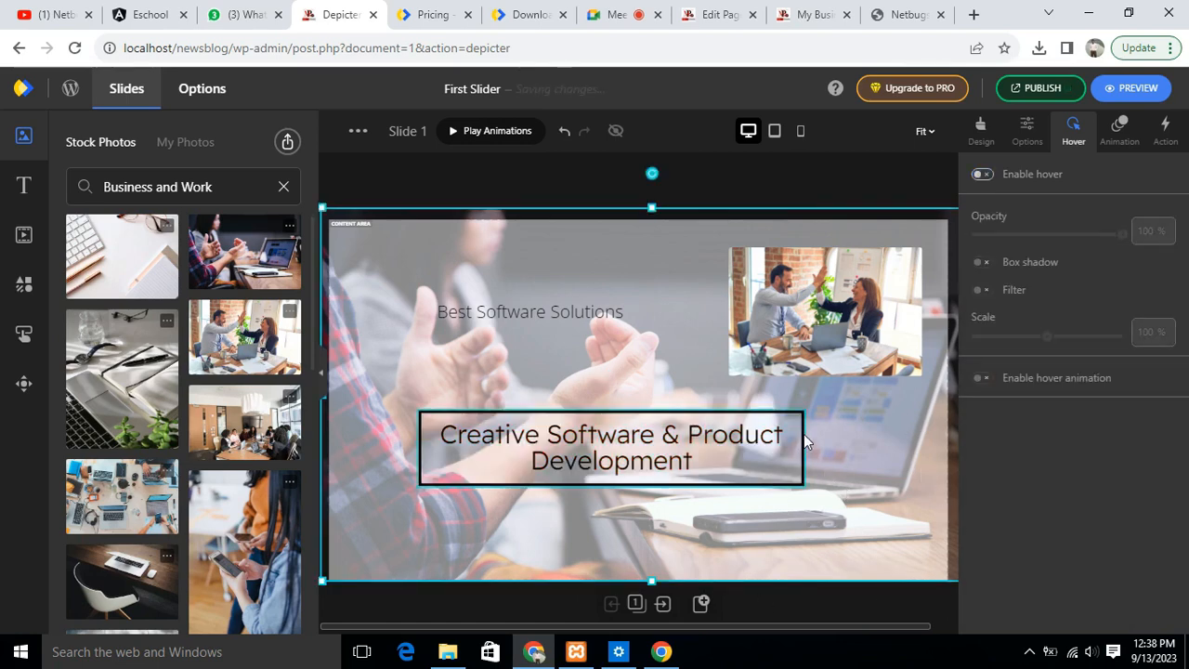
pyautogui.click(983, 174)
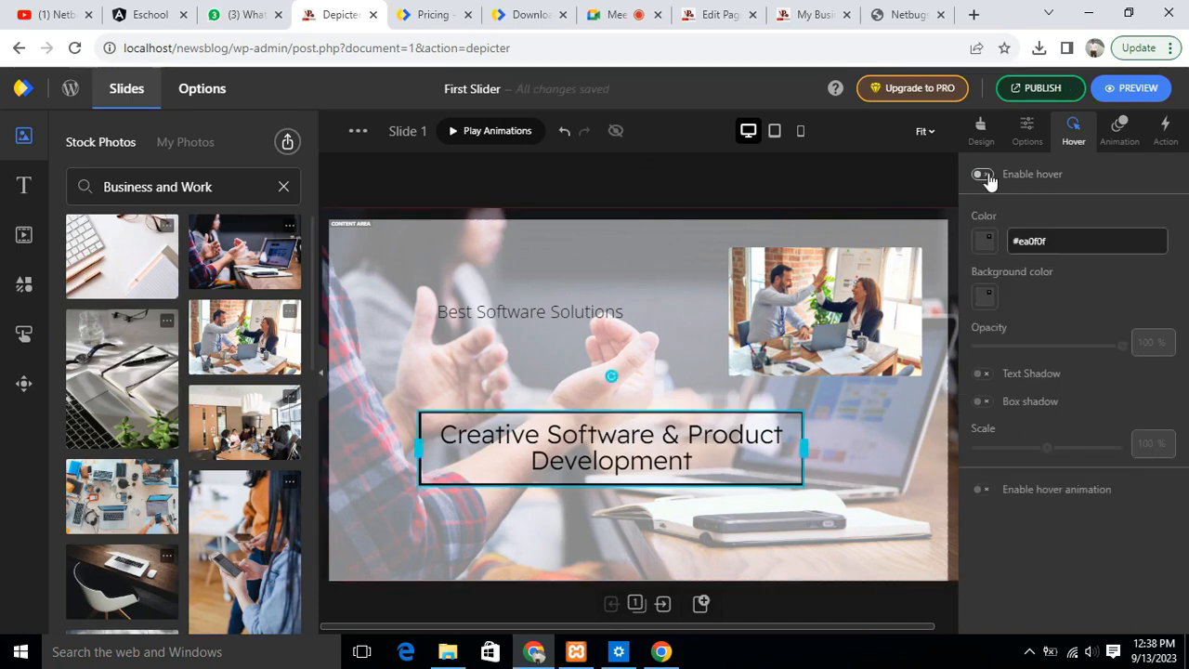
# - Apply the Fade In entrance animation to the high-five photo
pyautogui.click(811, 306)
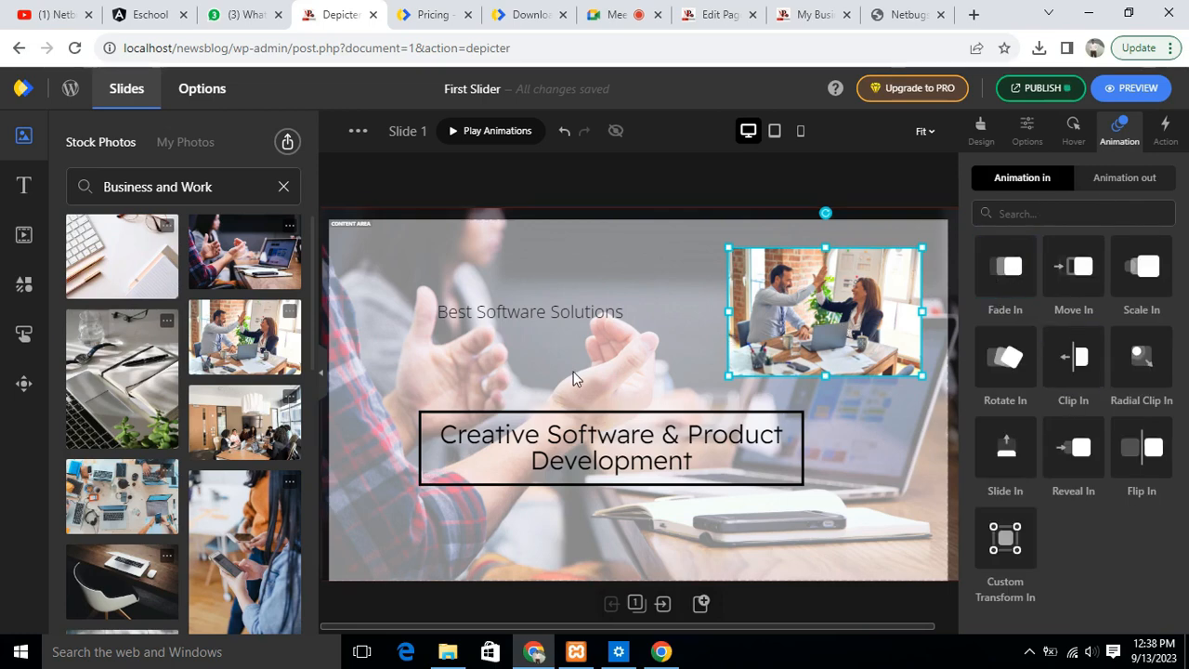
pyautogui.click(1001, 267)
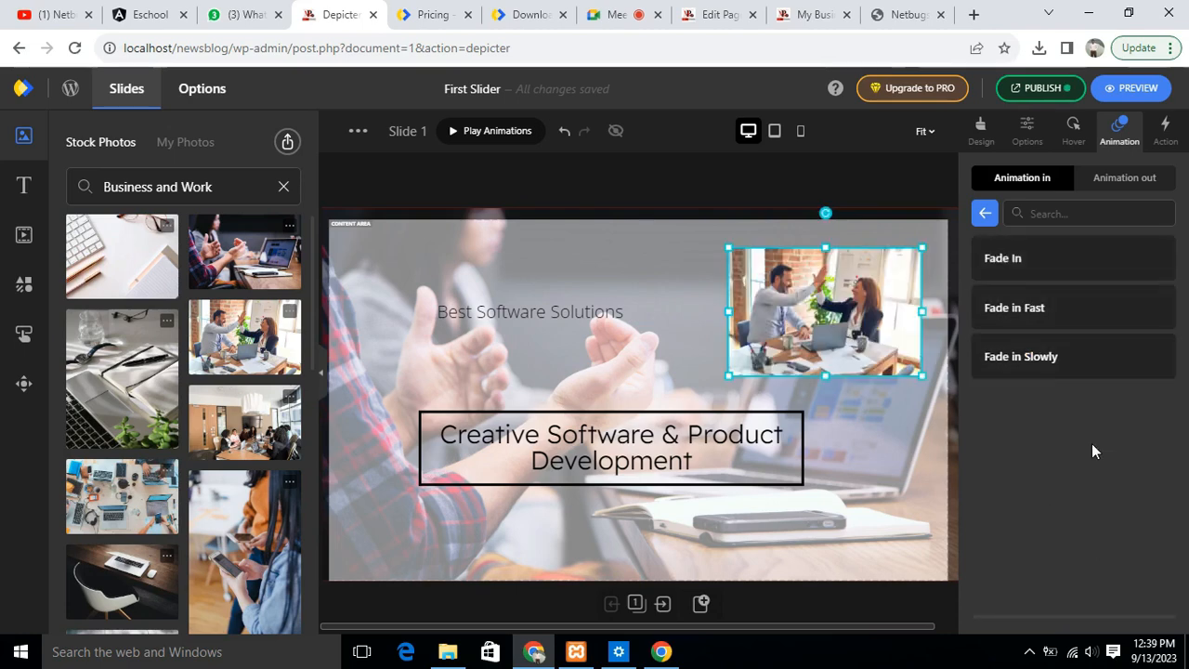
pyautogui.click(1146, 264)
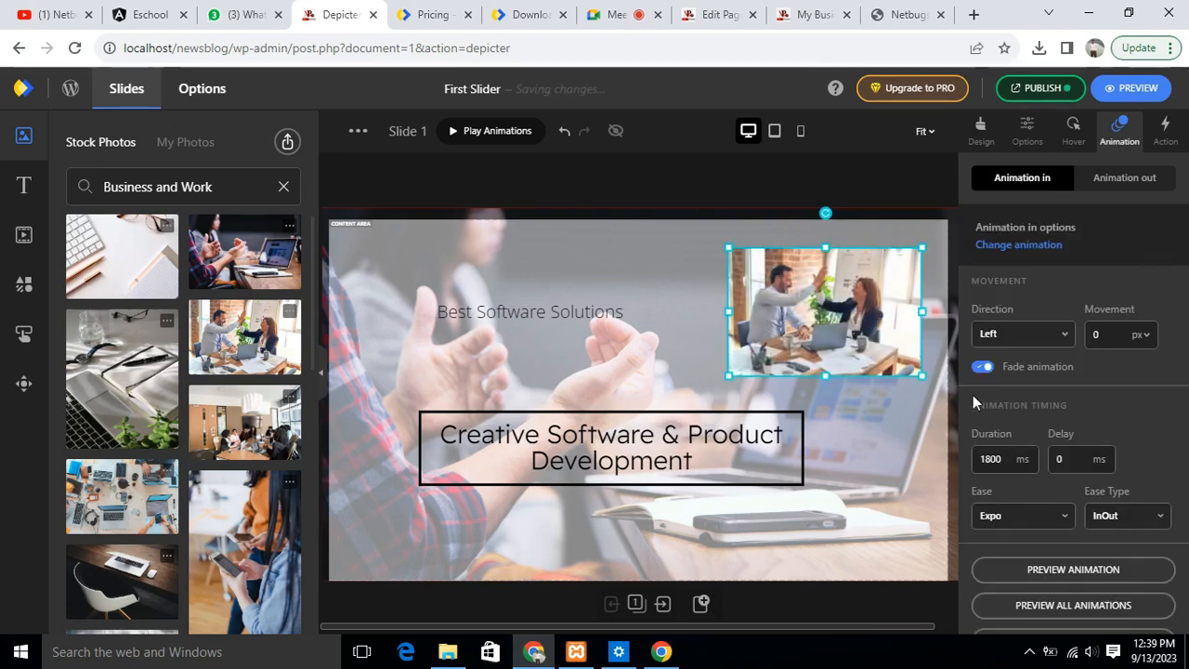
# - Check the animation settings and data sources offered for Slide 1 itself
pyautogui.click(851, 458)
pyautogui.click(647, 183)
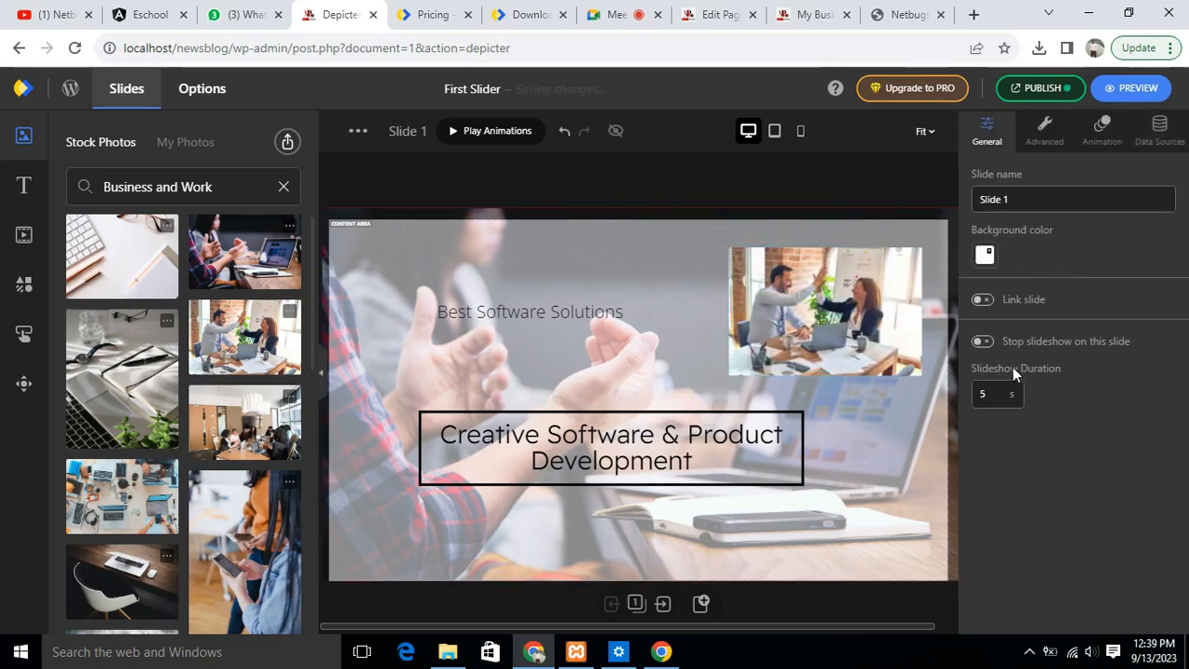
pyautogui.click(1102, 135)
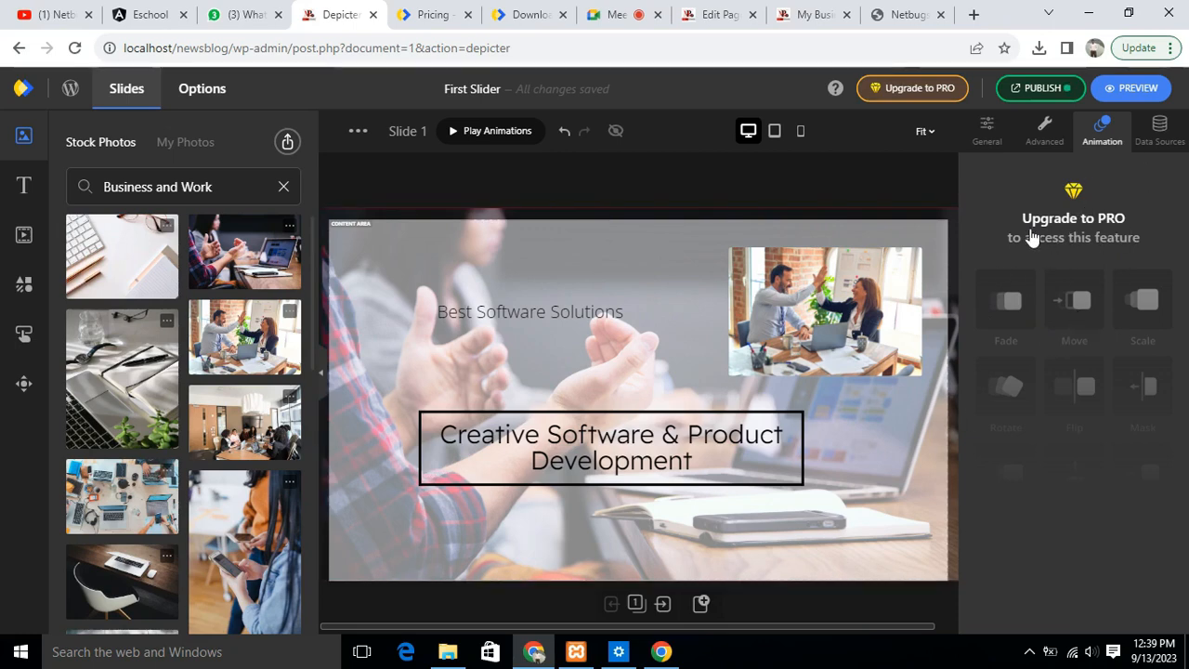
pyautogui.click(1161, 141)
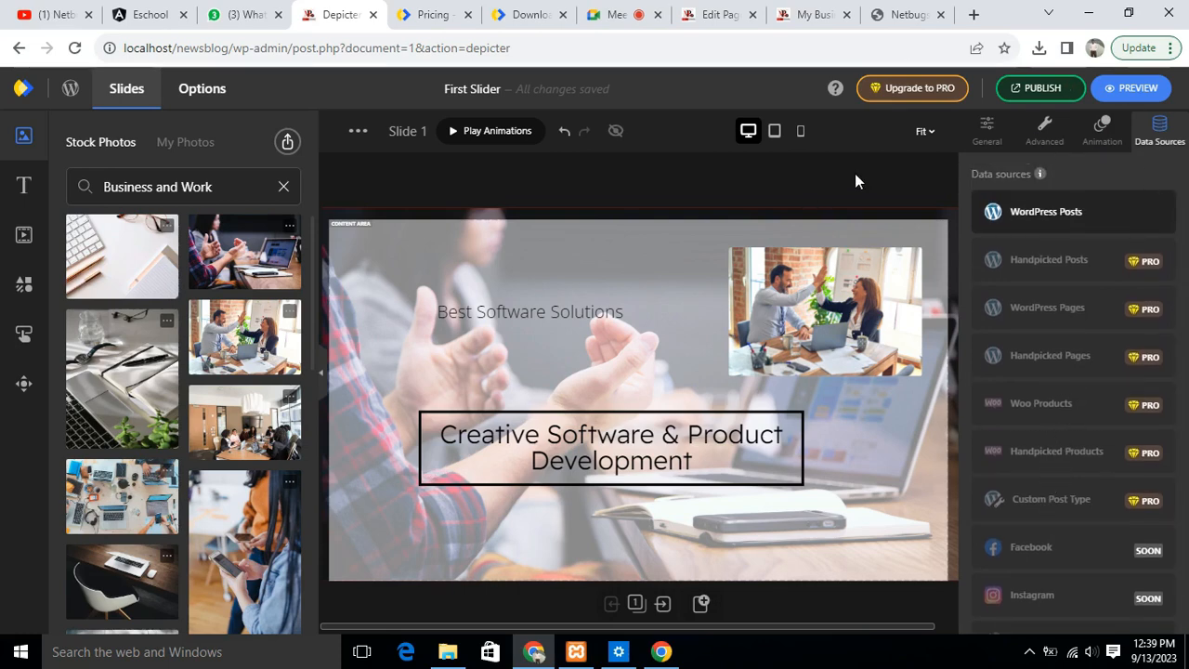
# - Give the high-five photo the basic Fade In preset as its entrance animation
pyautogui.click(847, 327)
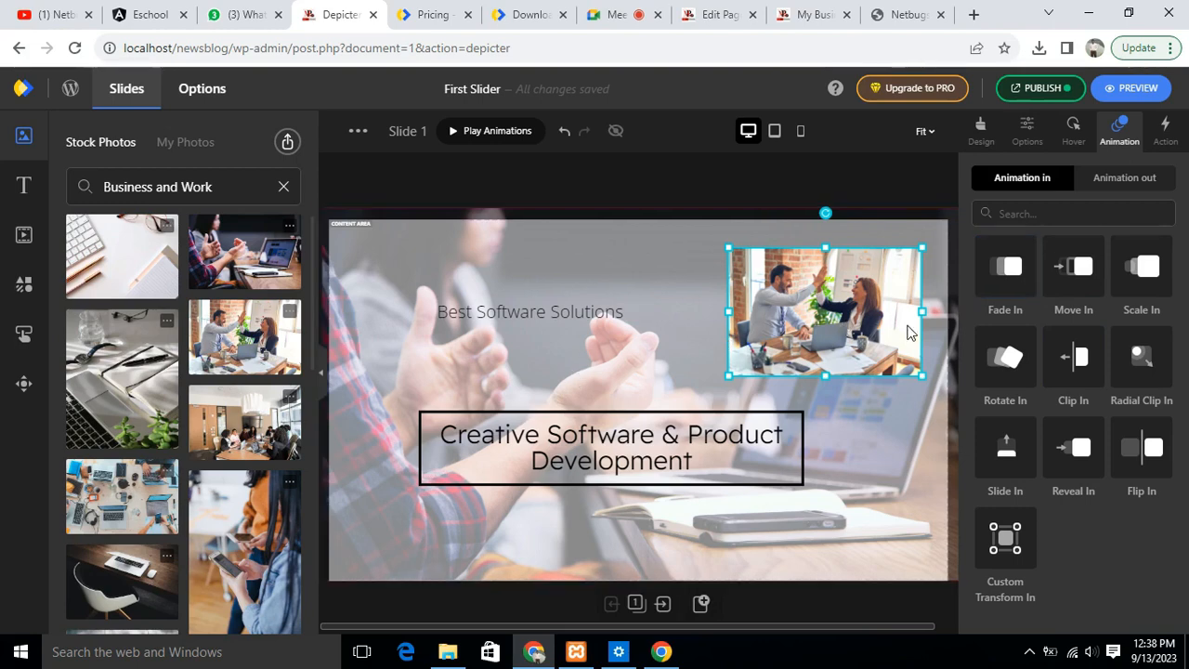
pyautogui.click(1001, 269)
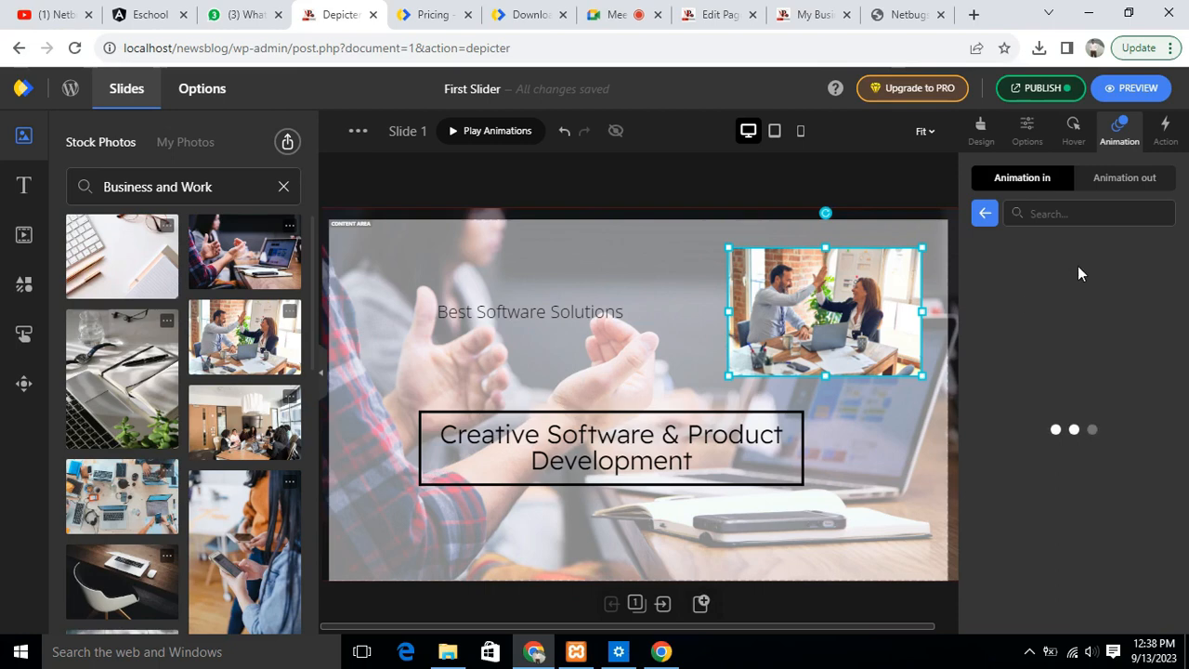
pyautogui.moveTo(1051, 266)
pyautogui.click(1145, 259)
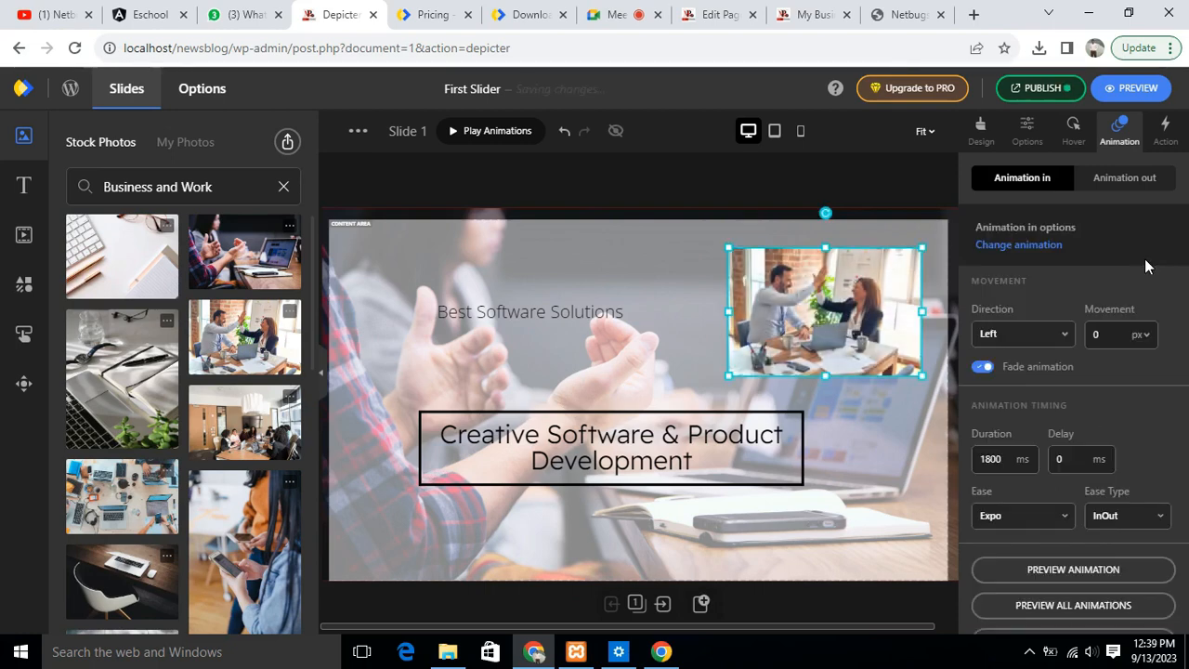
# - Deselect the elements and examine Slide 1's own animation options and its full list of data sources
pyautogui.click(599, 216)
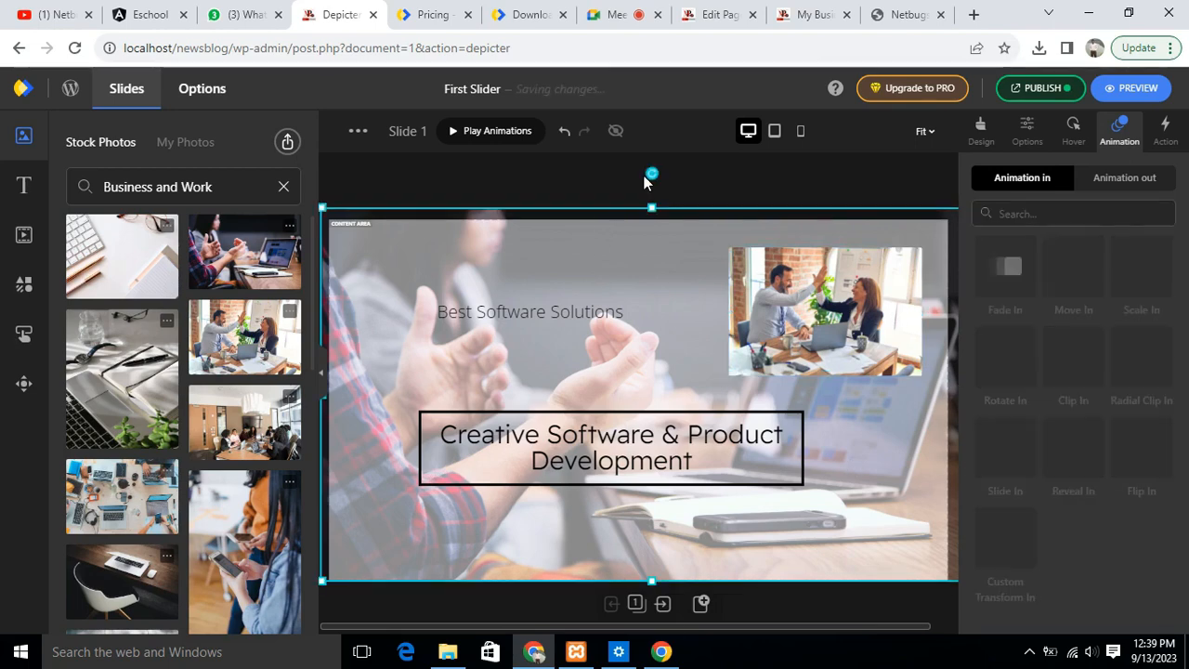
pyautogui.click(331, 198)
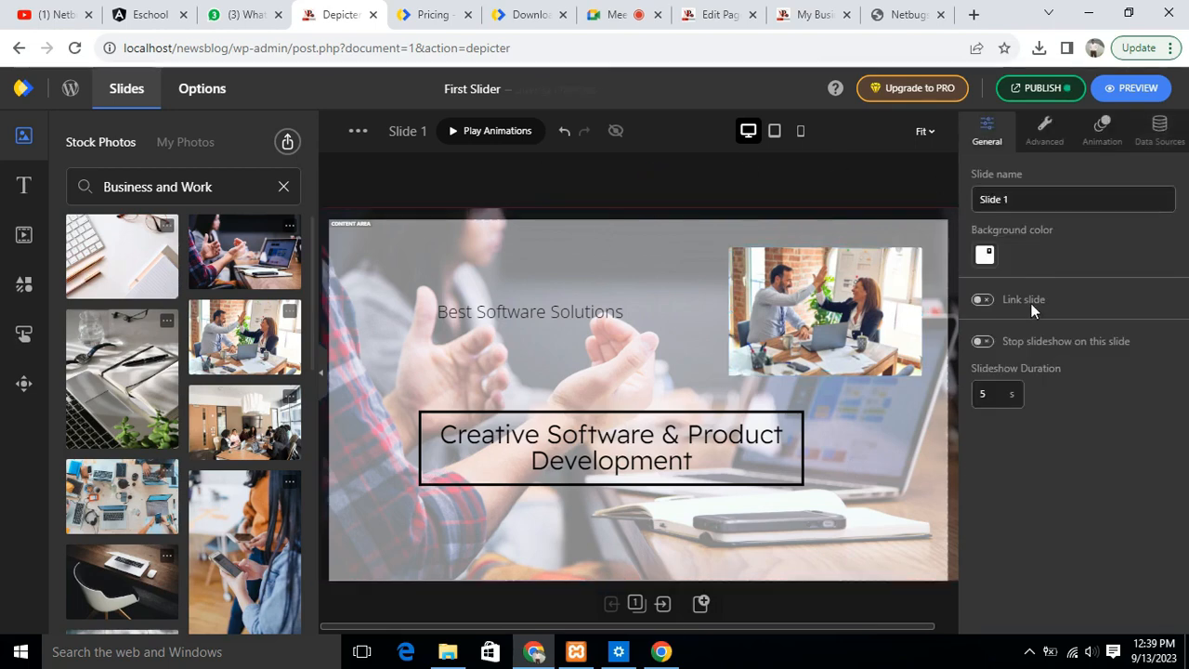
pyautogui.click(1102, 134)
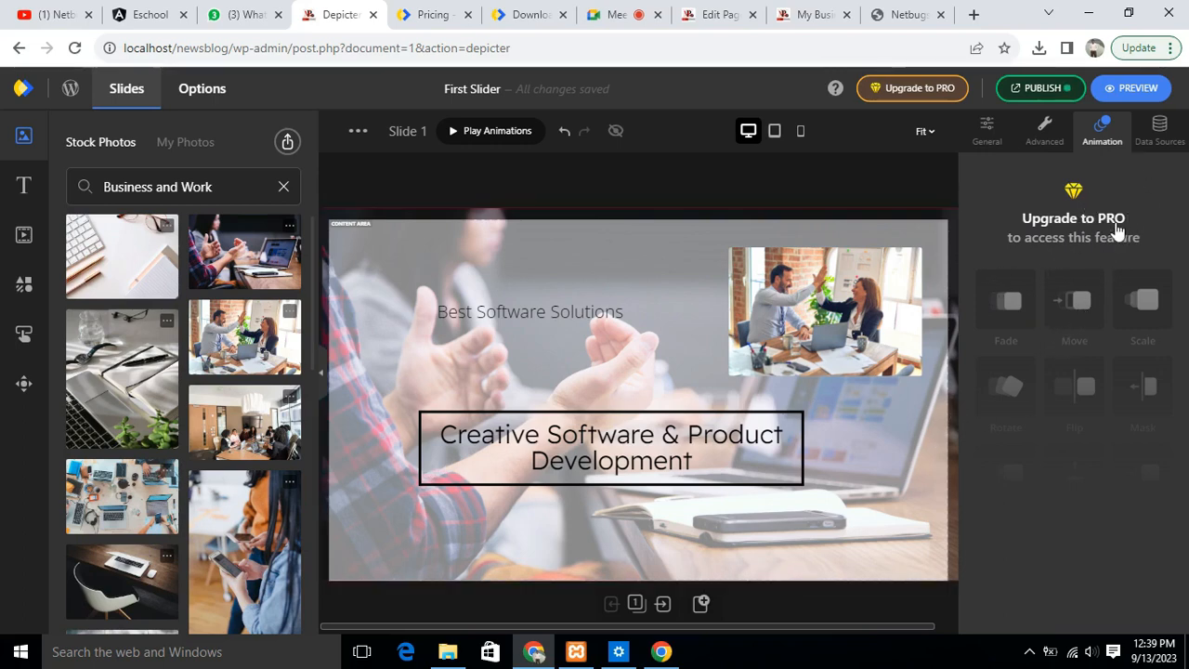
pyautogui.click(1163, 147)
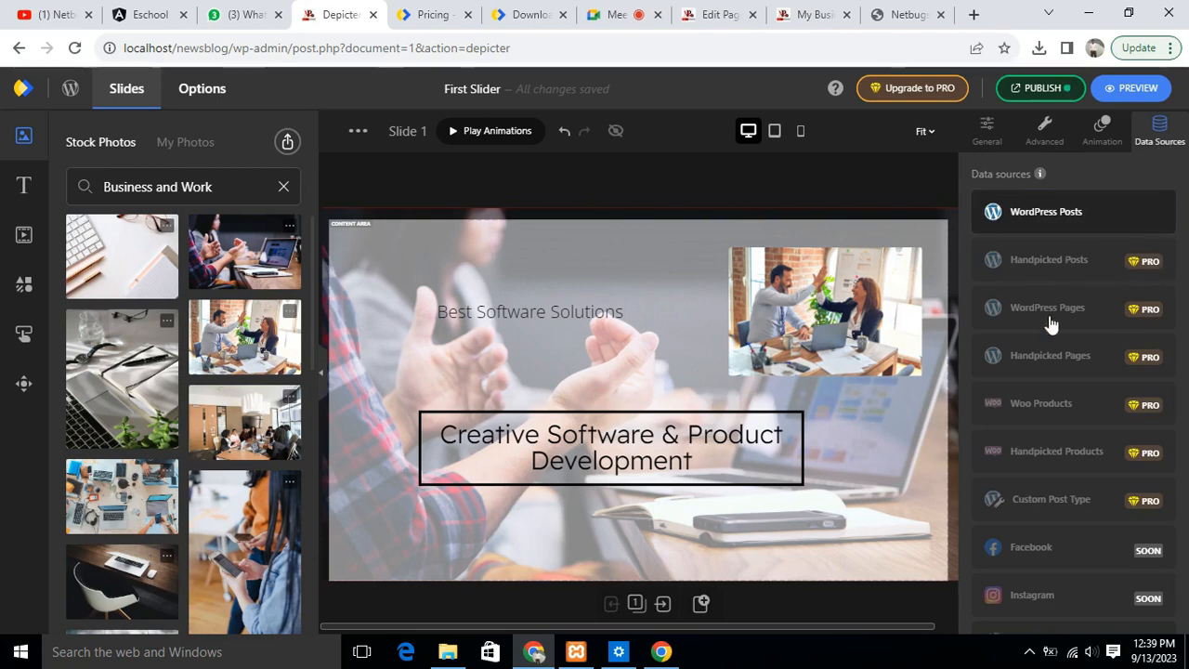
pyautogui.scroll(-1, 1062, 329)
pyautogui.scroll(1, 1051, 470)
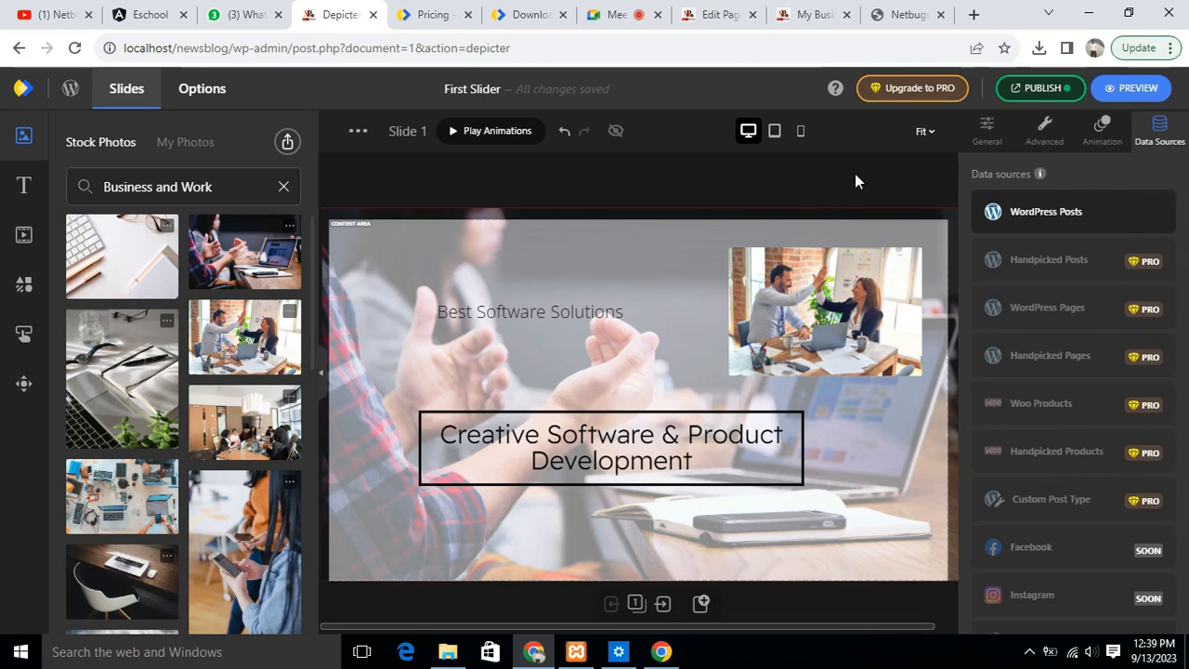
# - Move the high-five photo slightly left in the desktop layout and play a preview of its entrance animation
pyautogui.click(847, 329)
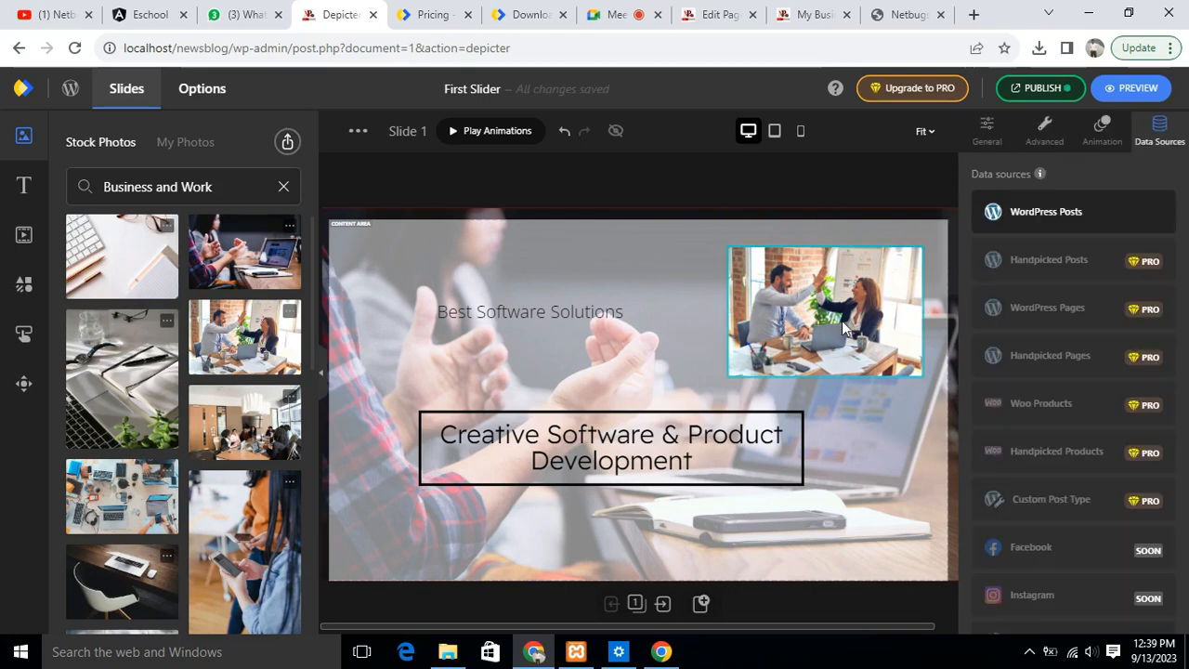
pyautogui.moveTo(842, 327); pyautogui.dragTo(810, 327)
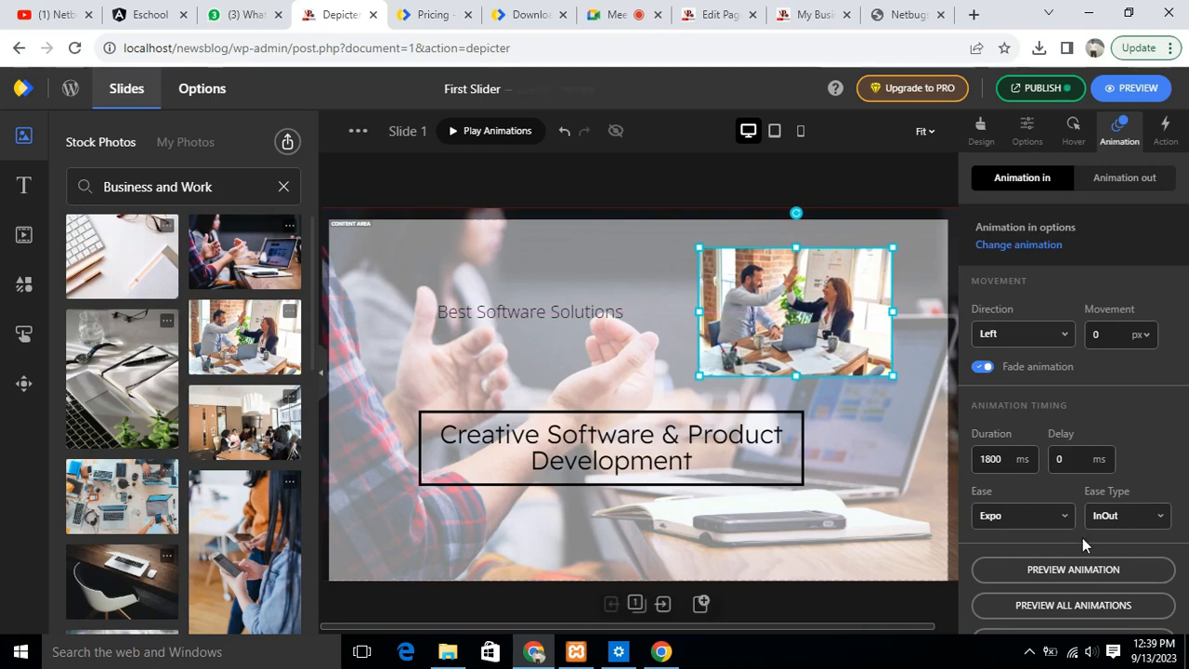
pyautogui.click(1081, 569)
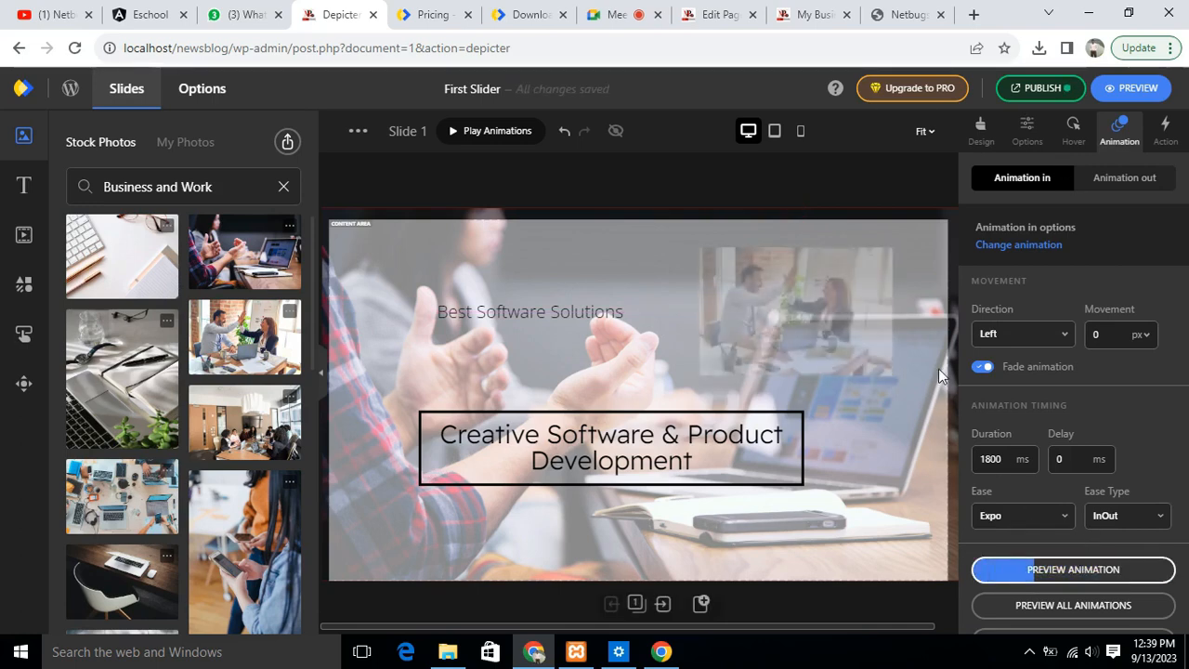
pyautogui.click(866, 320)
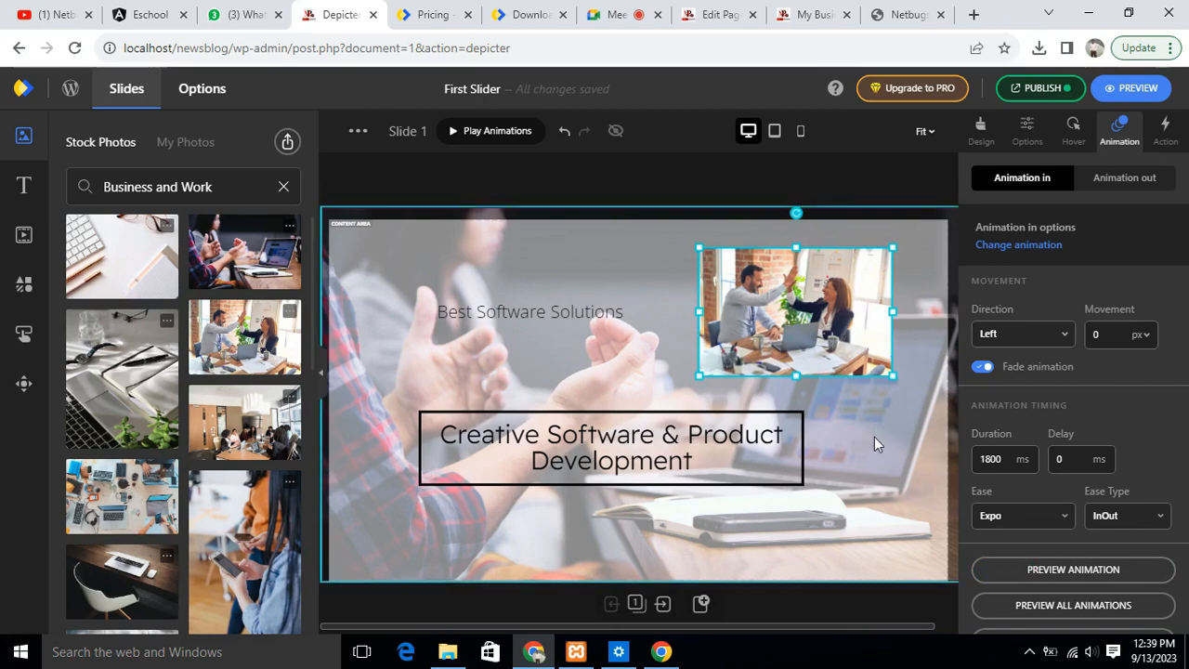
# - View the Fade In entrance presets for the background photo without applying one, and deselect the photo
pyautogui.click(874, 437)
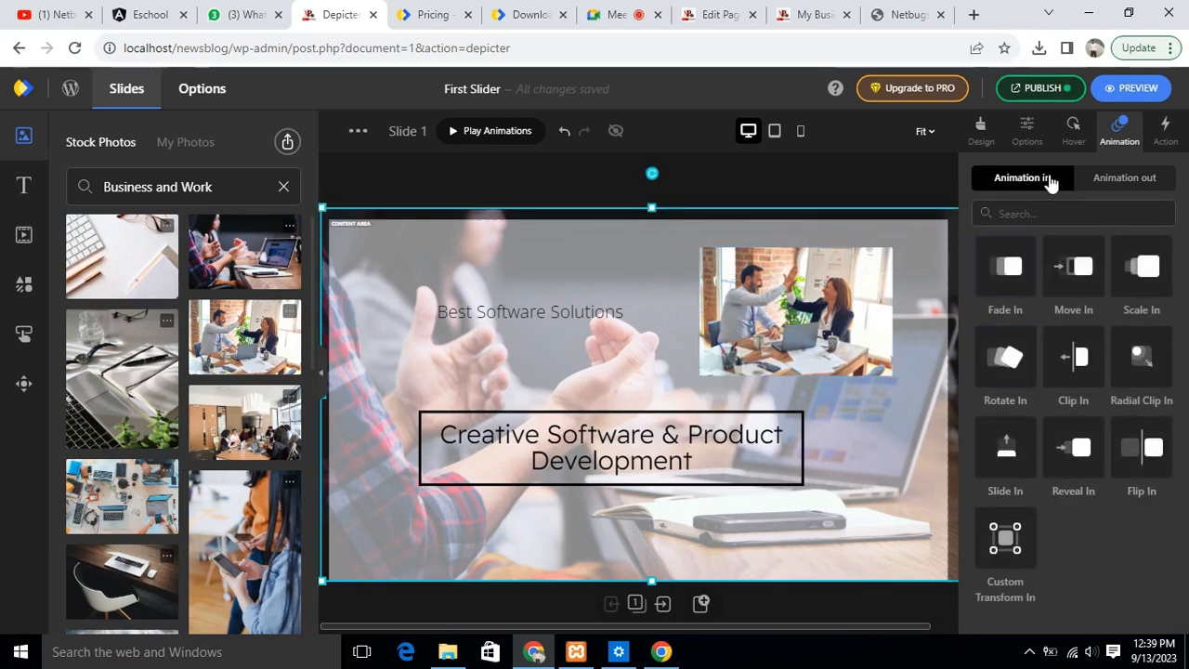
pyautogui.click(1006, 269)
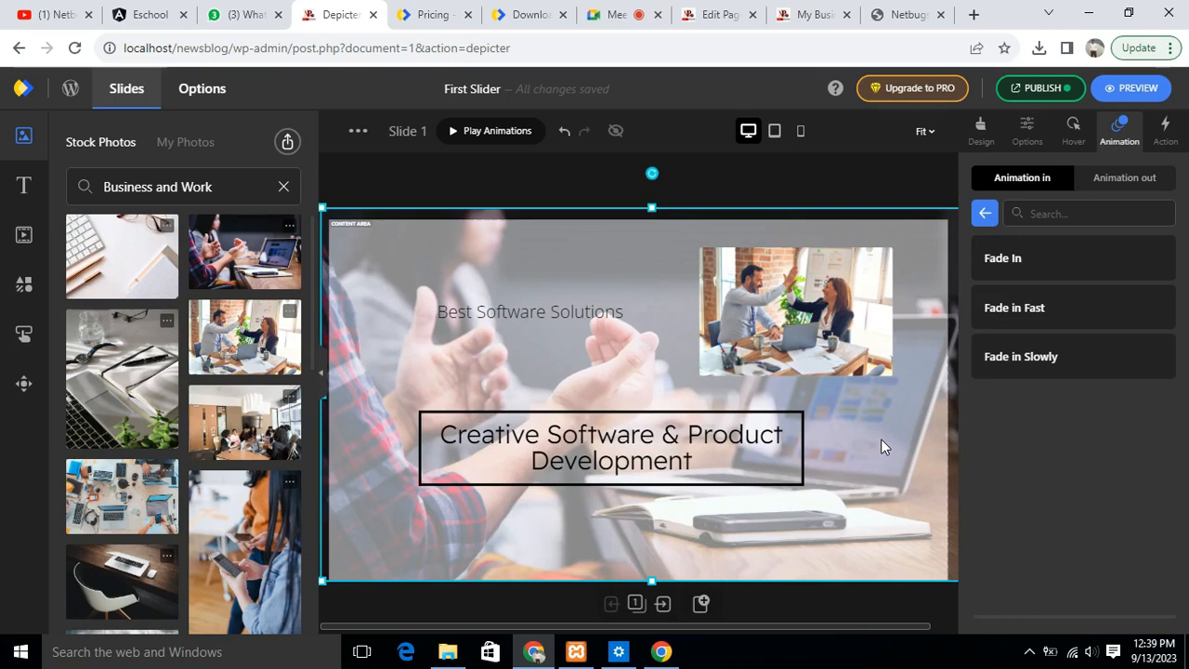
pyautogui.click(517, 186)
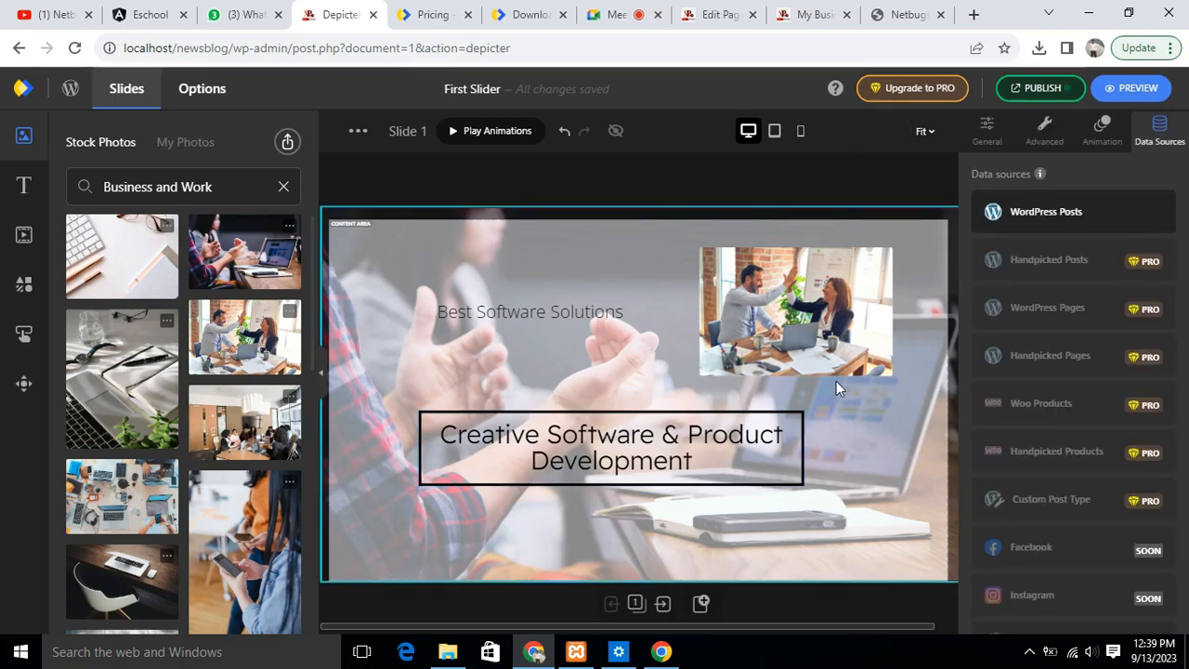
# - Preview the slider at desktop size, view it in a separate browser tab as well, and close both previews
pyautogui.click(1133, 86)
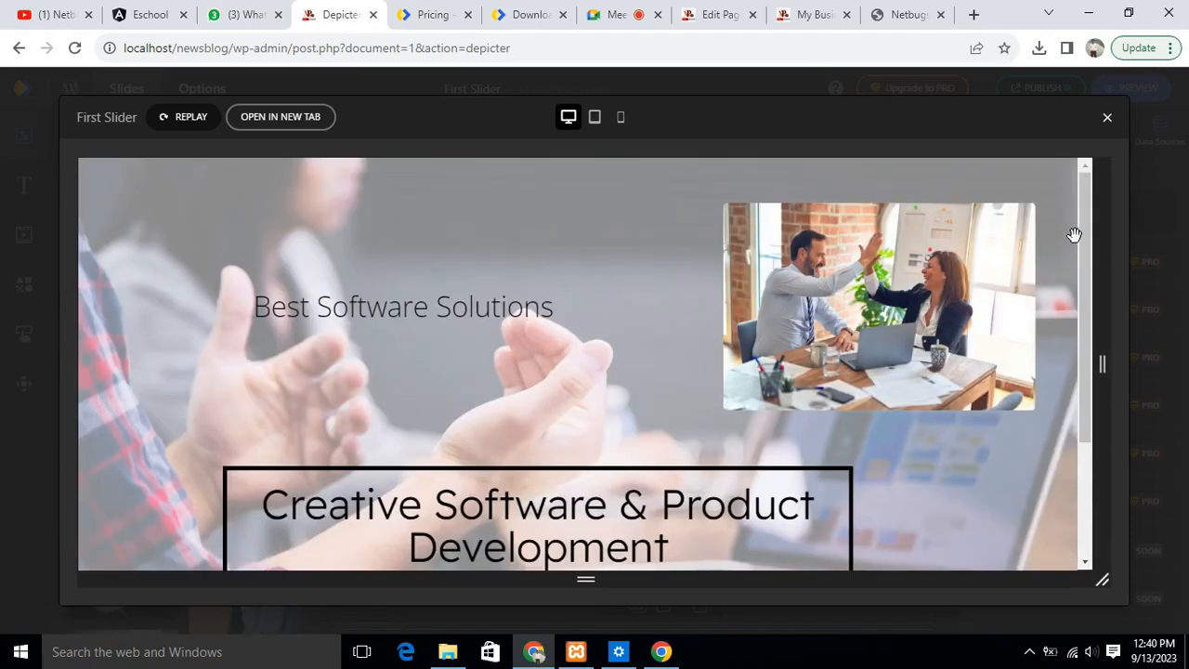
pyautogui.moveTo(1089, 204); pyautogui.dragTo(1105, 382)
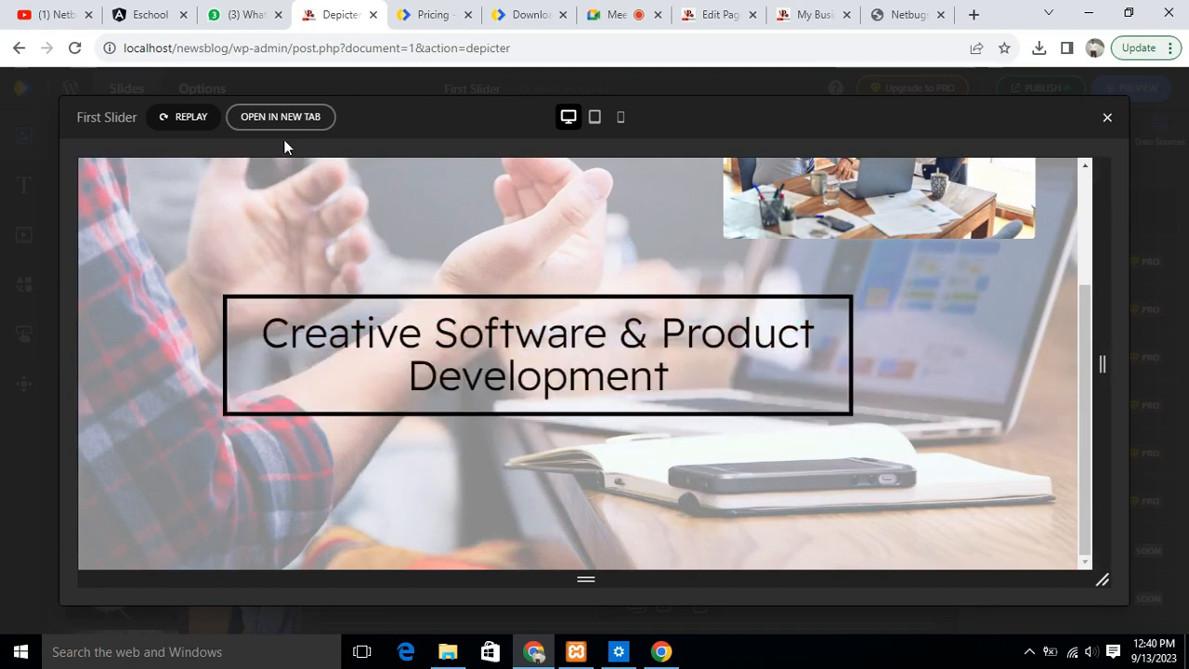
pyautogui.rightClick(278, 111)
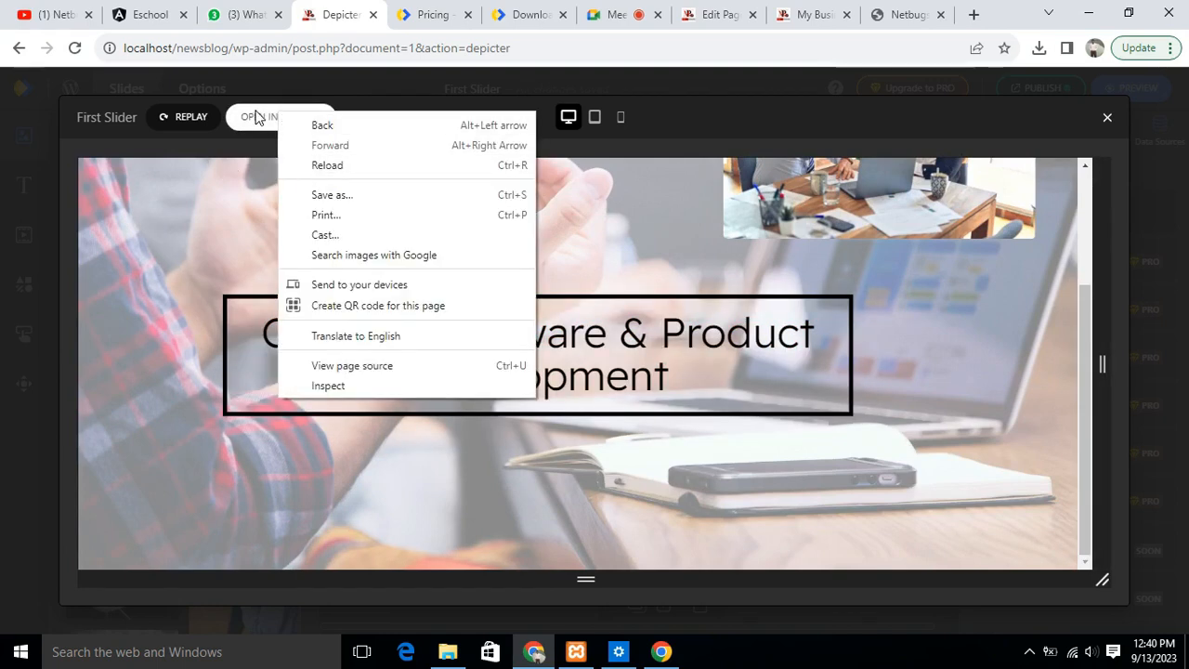
pyautogui.click(256, 113)
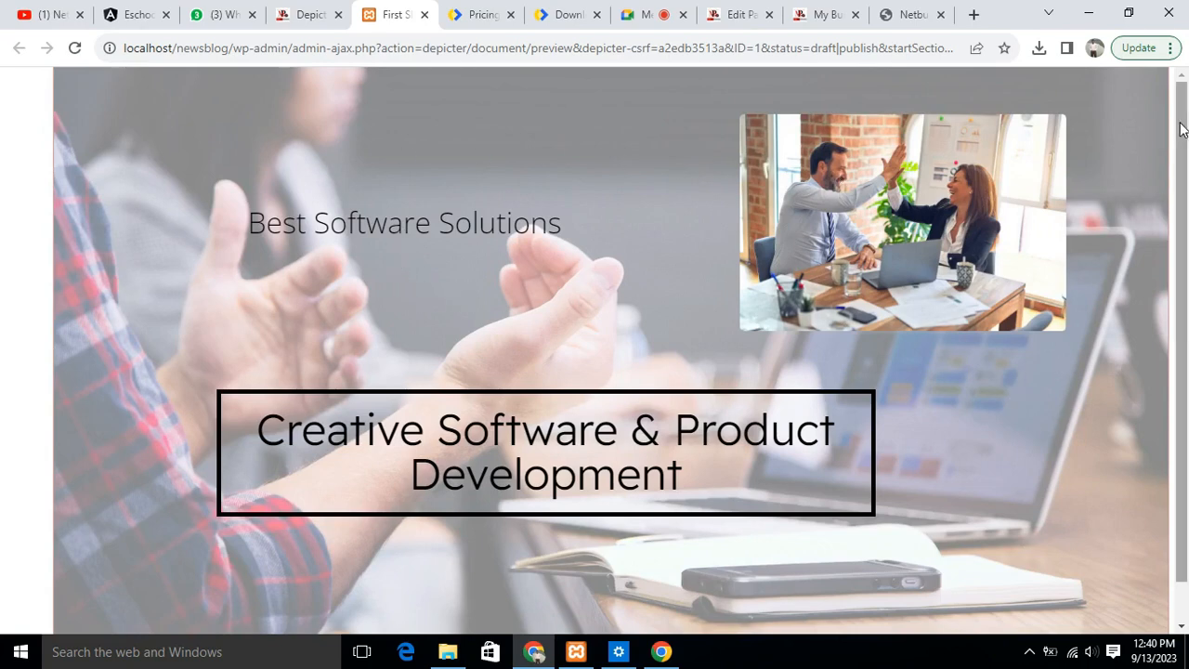
pyautogui.scroll(-1, 799, 344)
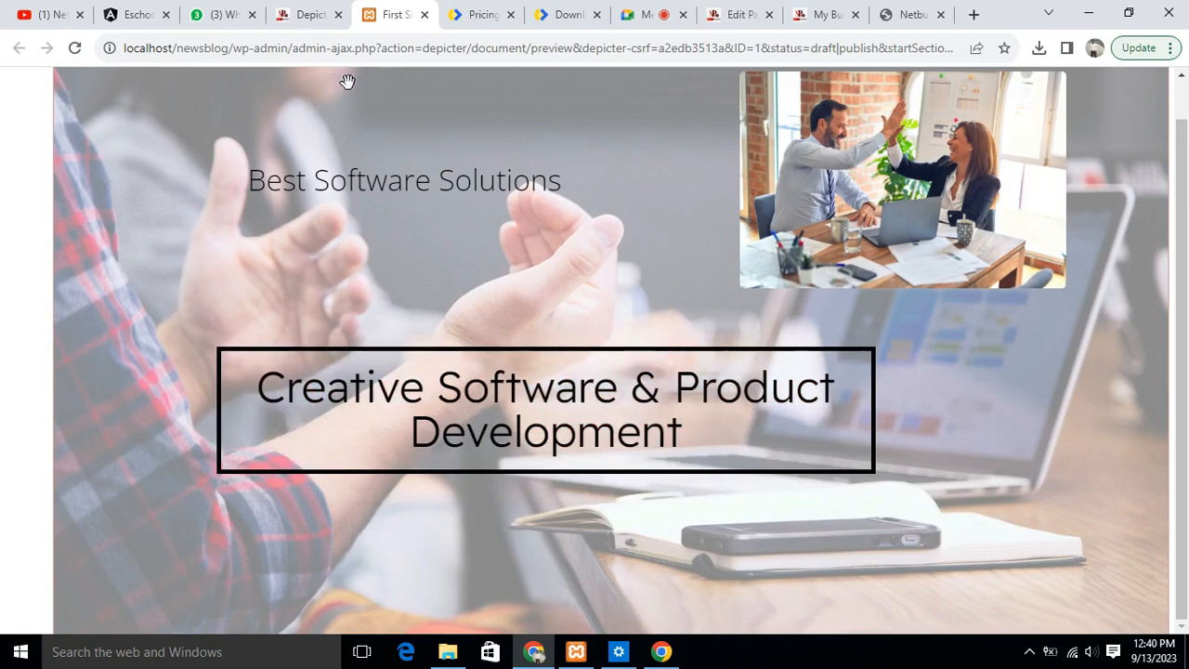
pyautogui.click(306, 14)
pyautogui.click(405, 14)
pyautogui.click(423, 14)
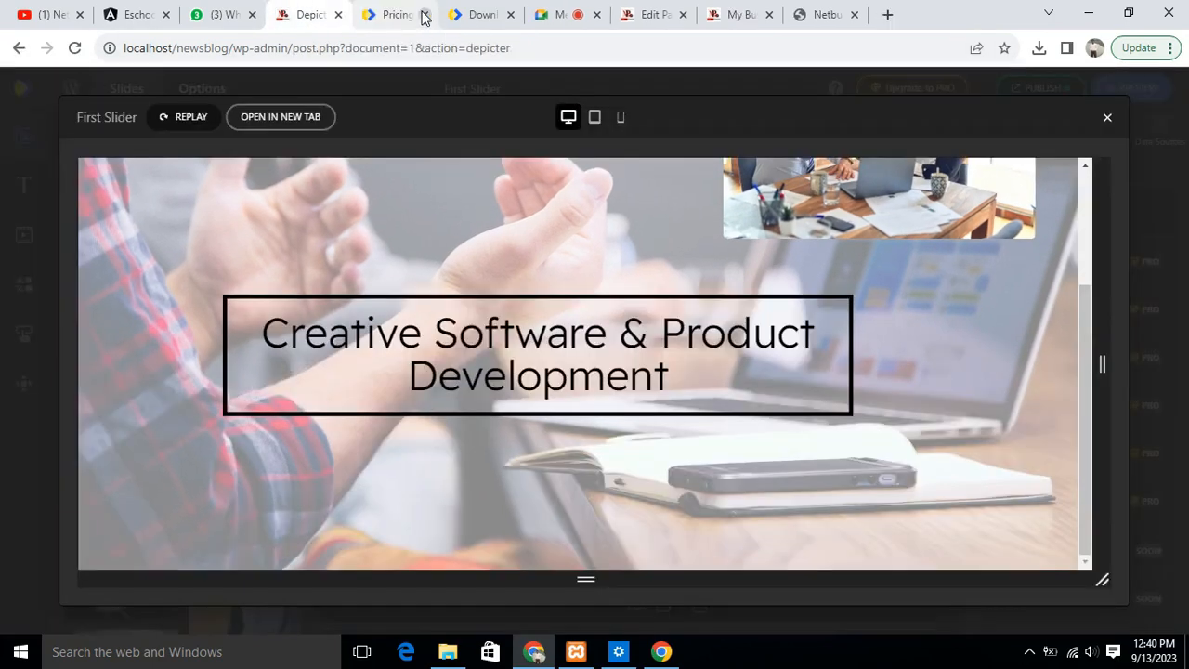
pyautogui.click(1107, 118)
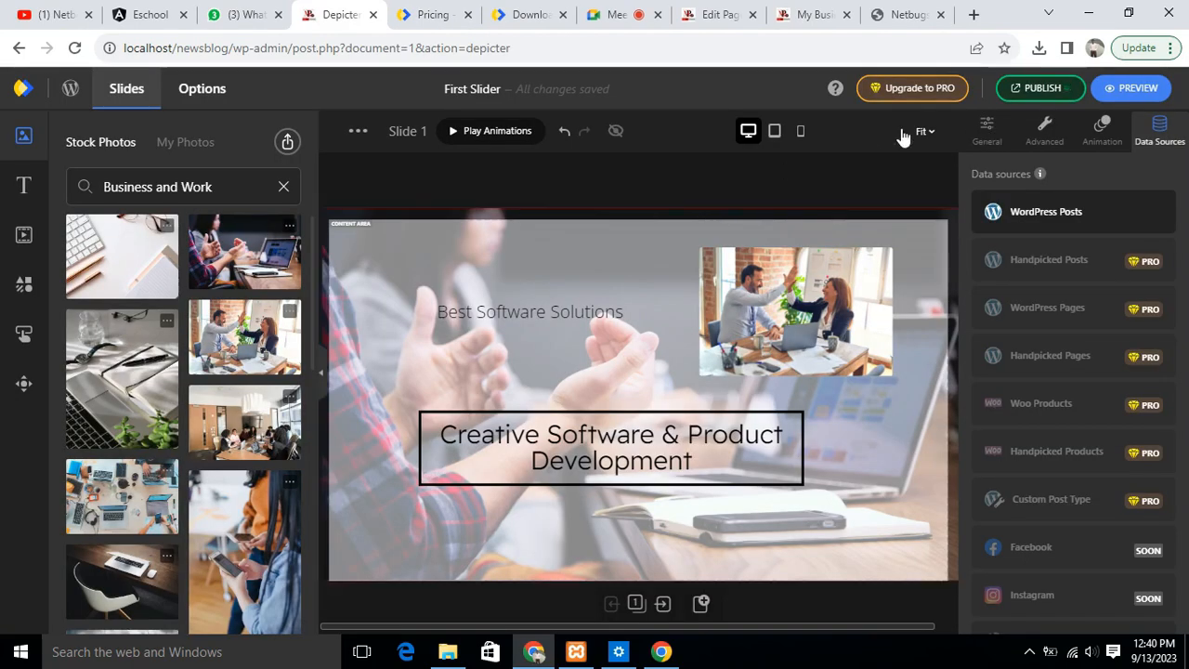
# - Look through the available text presets and the list of stock video categories
pyautogui.click(20, 186)
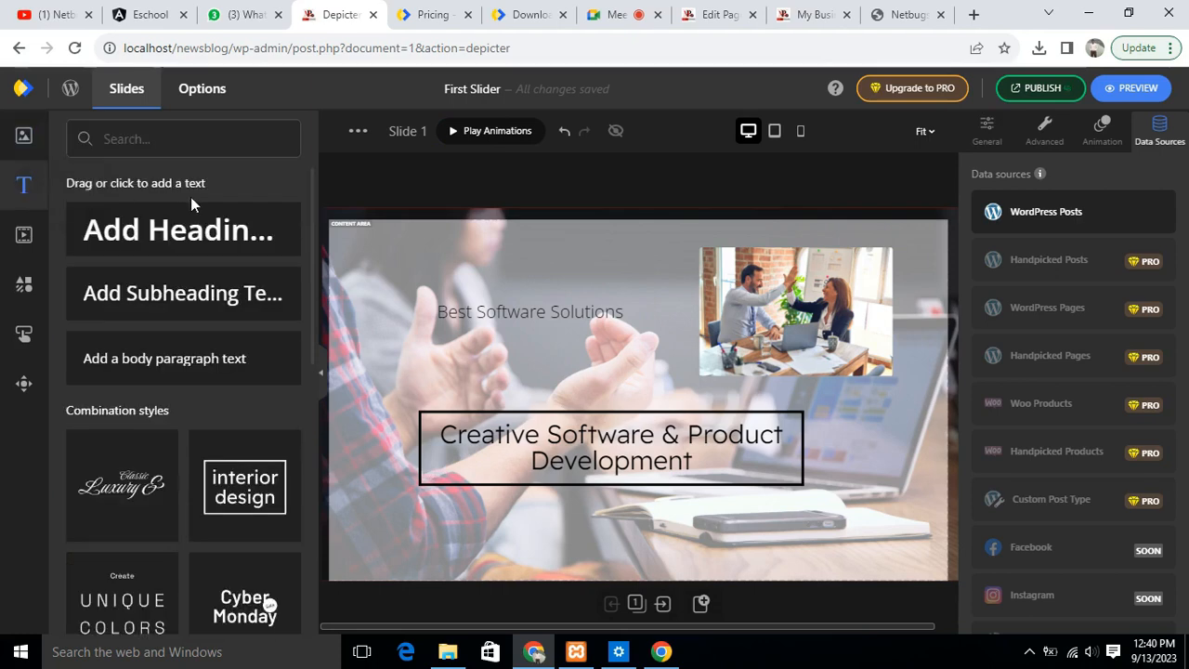
pyautogui.click(23, 240)
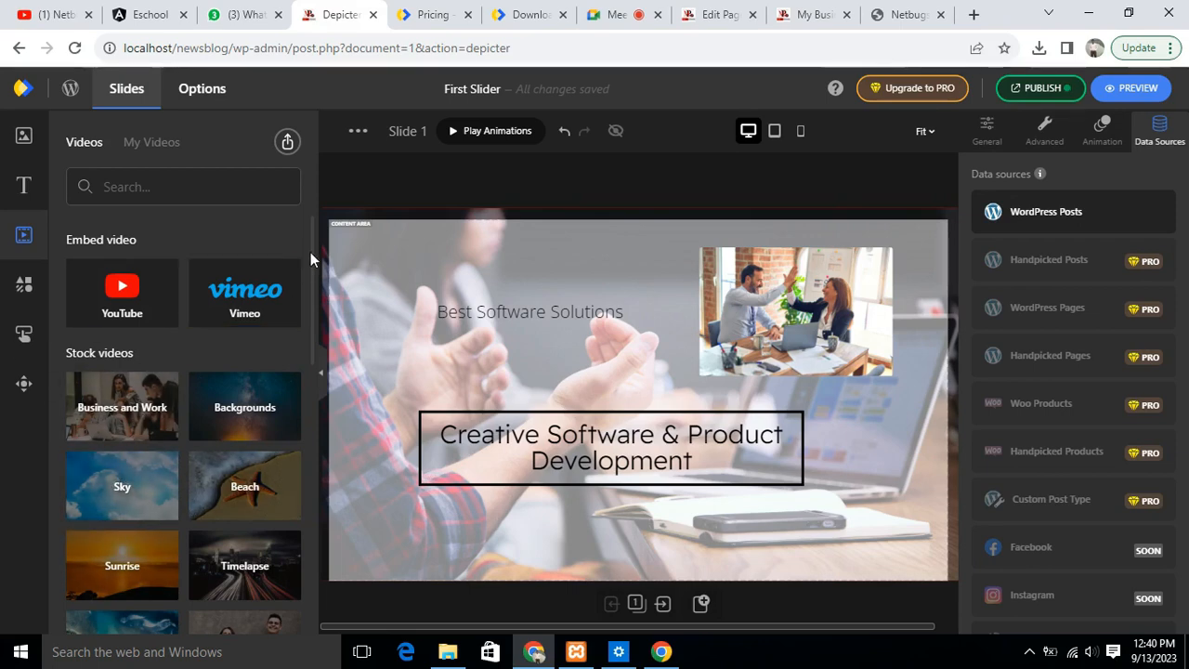
pyautogui.moveTo(313, 253); pyautogui.dragTo(316, 311)
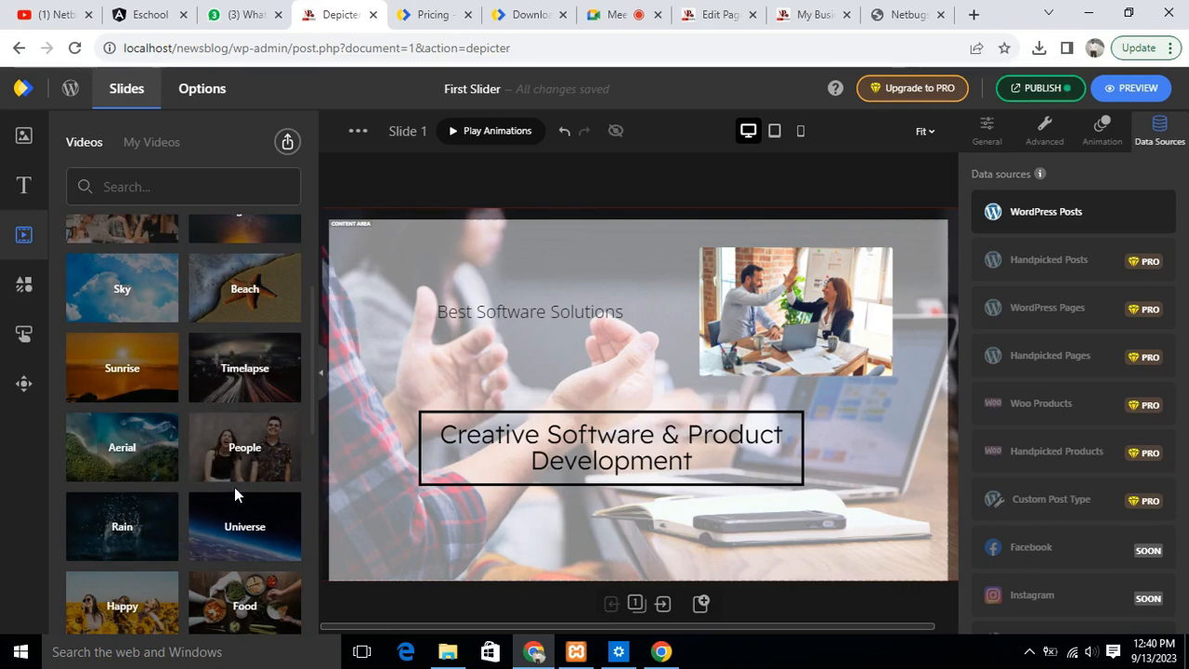
pyautogui.scroll(-3, 235, 499)
pyautogui.scroll(-1, 250, 492)
pyautogui.scroll(-3, 267, 487)
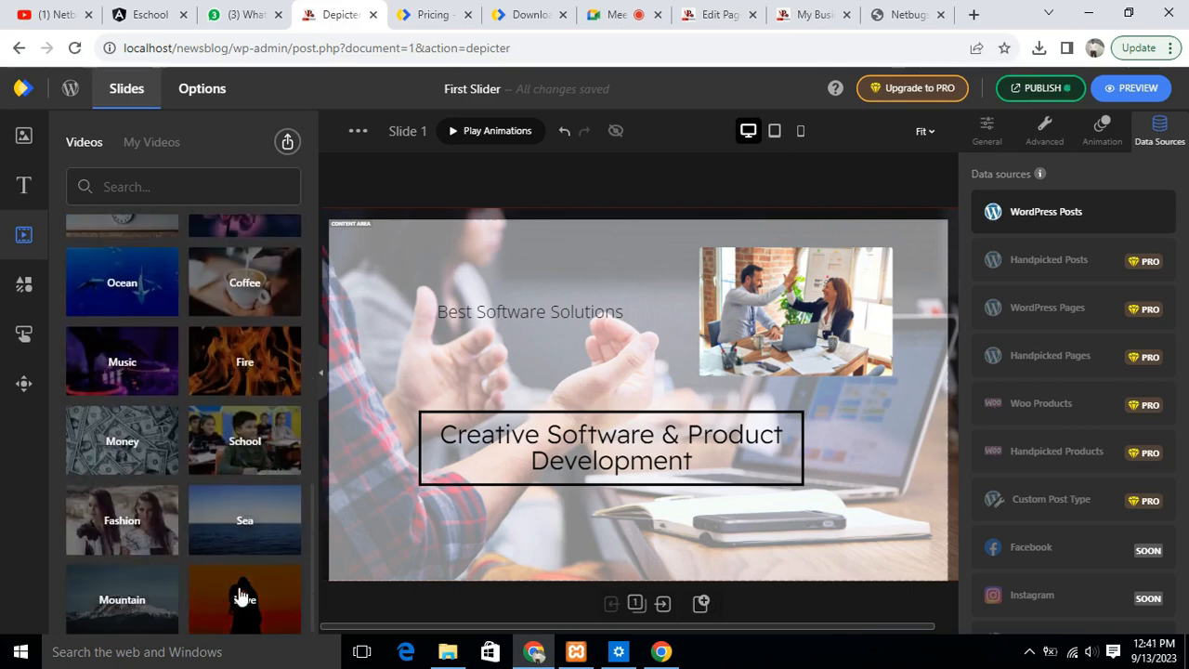
pyautogui.scroll(7, 199, 549)
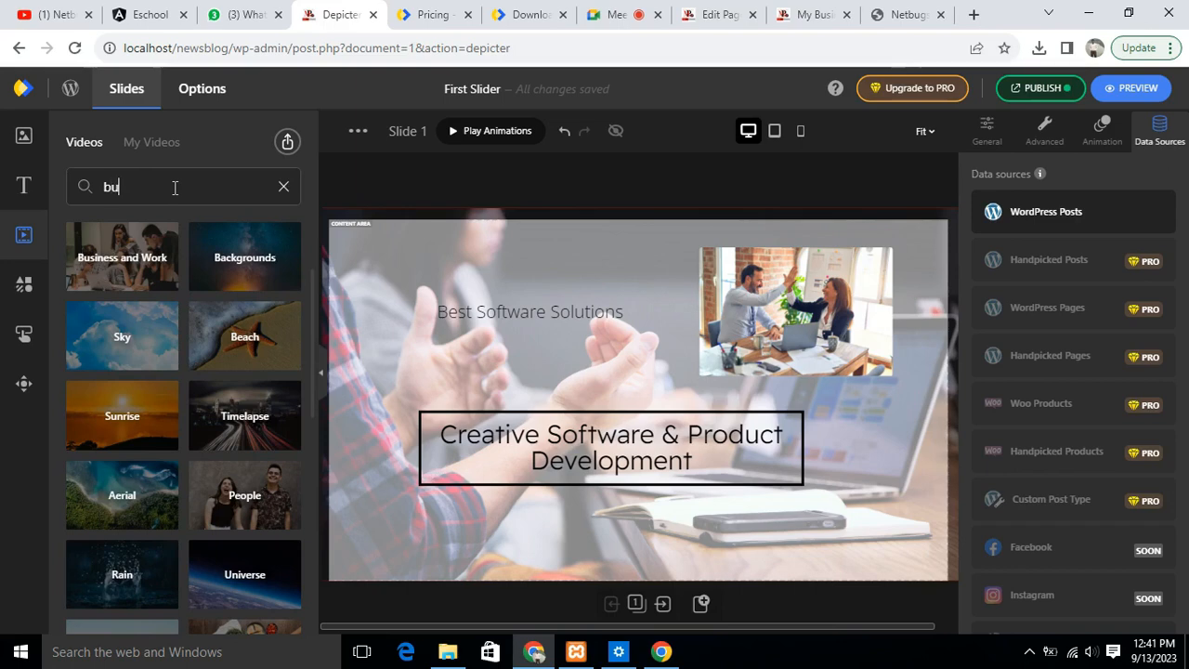
# - Search the stock videos for "business", add the first clip to Slide 1, and enlarge it to about 1241 by 698 px across the slide
pyautogui.write('ness')
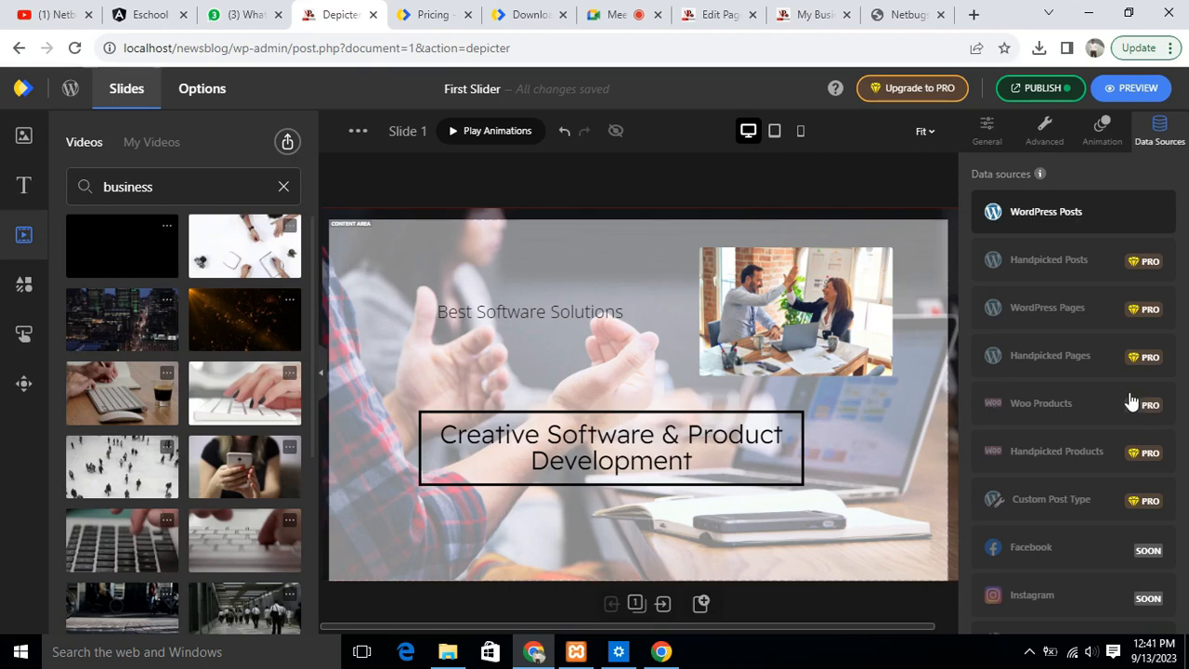
pyautogui.click(72, 236)
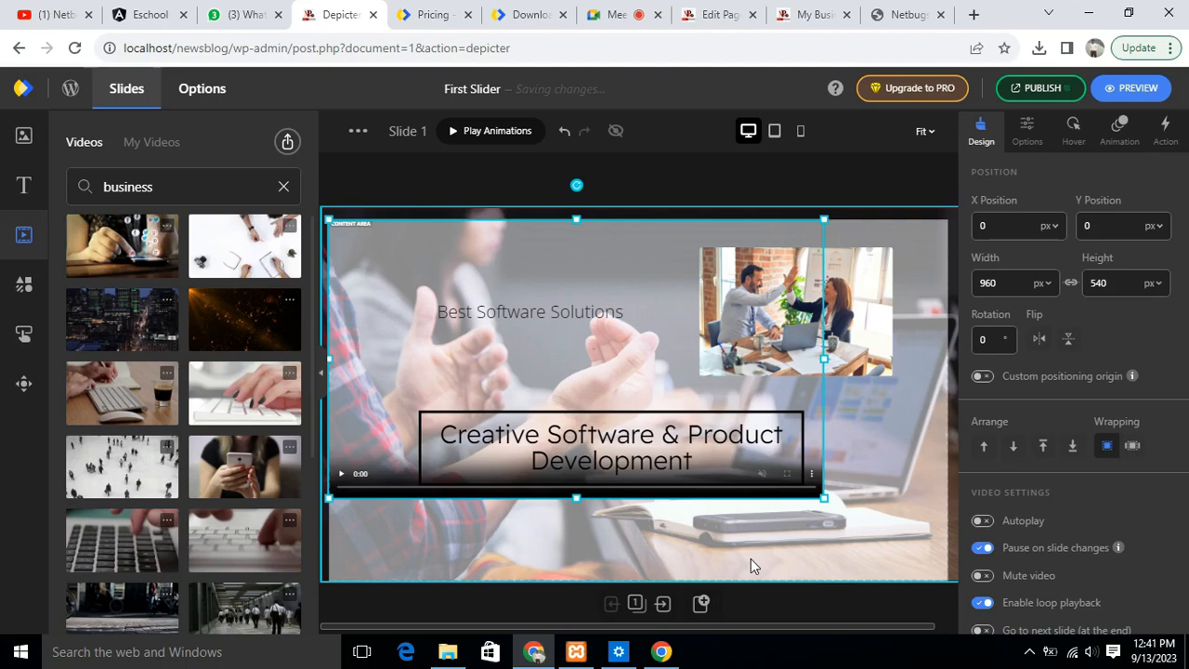
pyautogui.moveTo(615, 285); pyautogui.dragTo(650, 310)
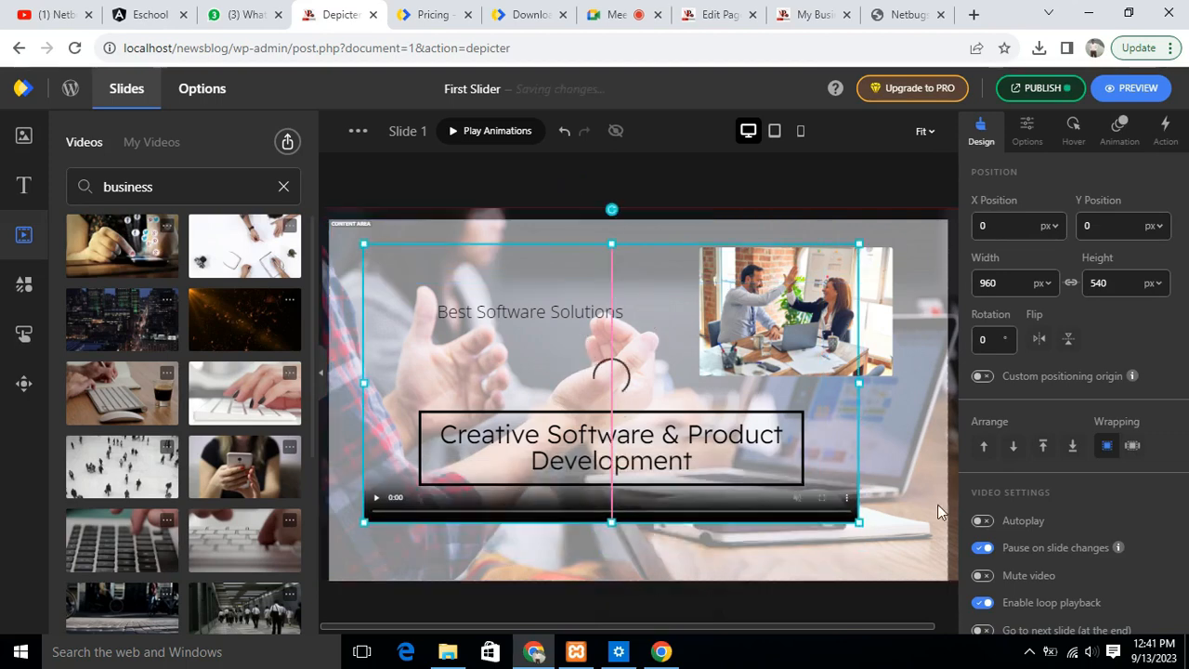
pyautogui.moveTo(859, 522); pyautogui.dragTo(970, 569)
pyautogui.moveTo(363, 244); pyautogui.dragTo(317, 228)
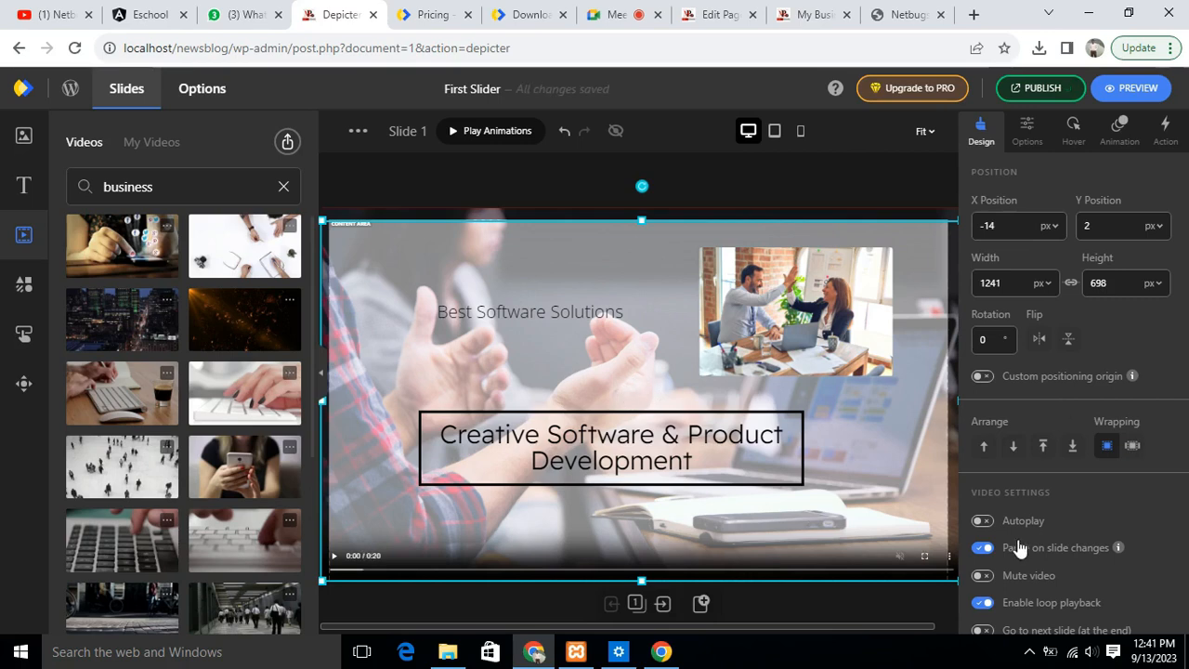
# - Enable Autoplay for the video and set its opacity to 87%
pyautogui.click(983, 521)
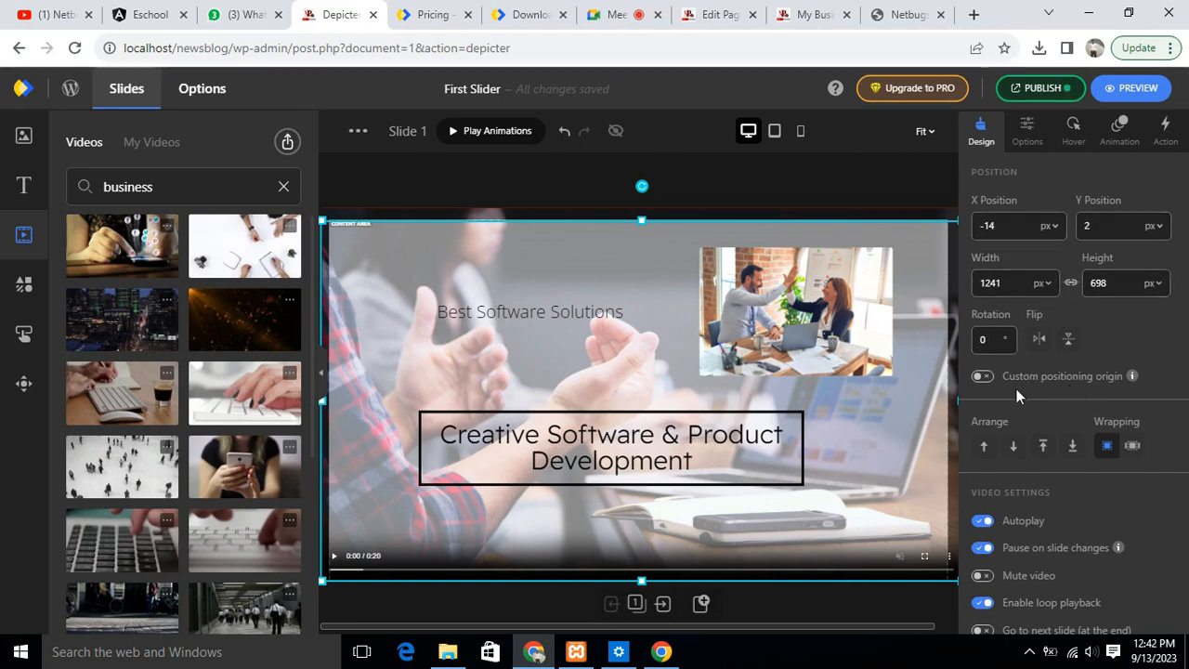
pyautogui.scroll(-2, 1107, 453)
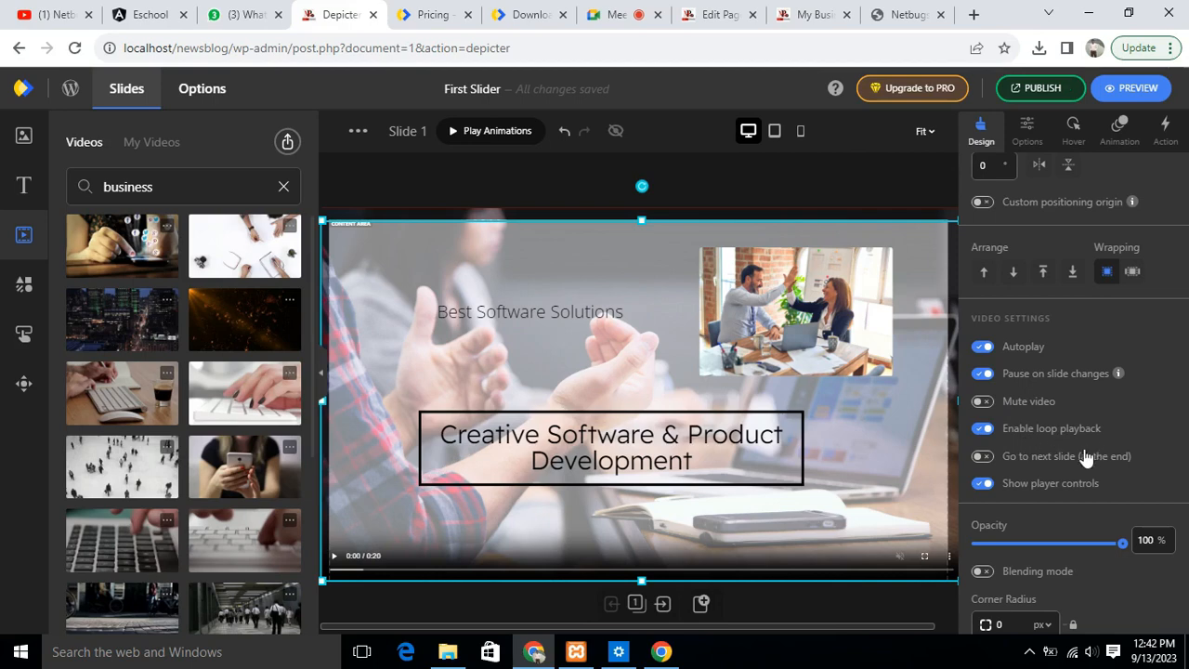
pyautogui.scroll(-2, 1137, 485)
pyautogui.moveTo(1122, 357)
pyautogui.mouseDown()
pyautogui.moveTo(1075, 361)
pyautogui.moveTo(1102, 361)
pyautogui.mouseUp()
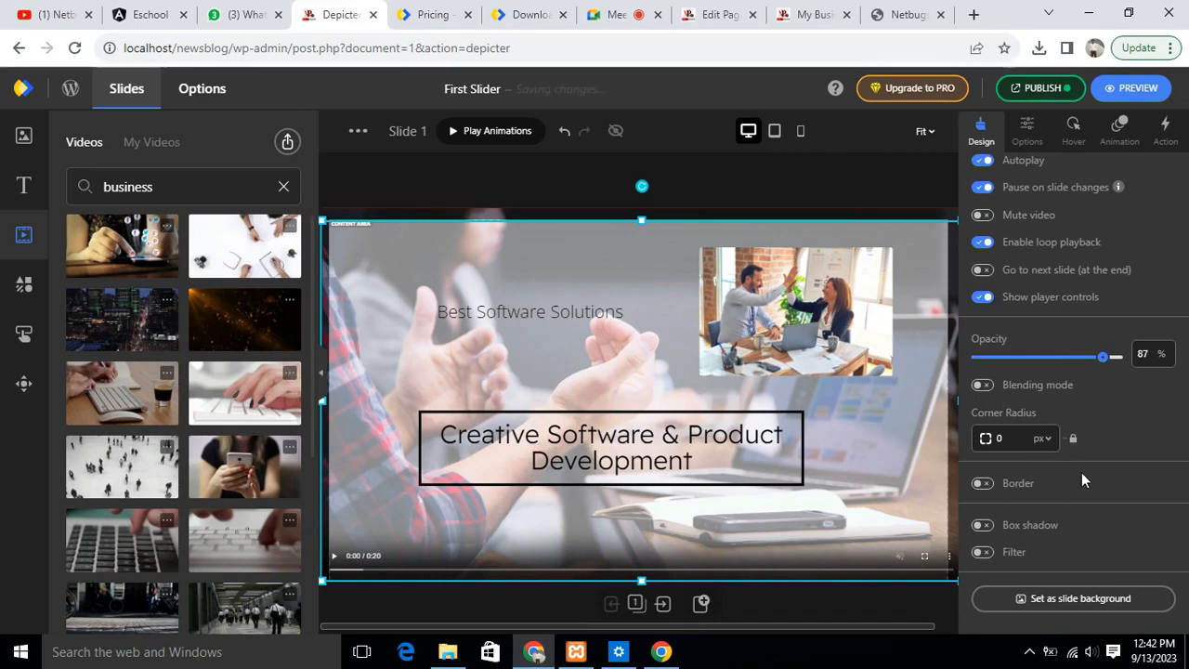
# - Set the video to be hidden on desktop and tablet
pyautogui.scroll(4, 1084, 470)
pyautogui.click(1027, 135)
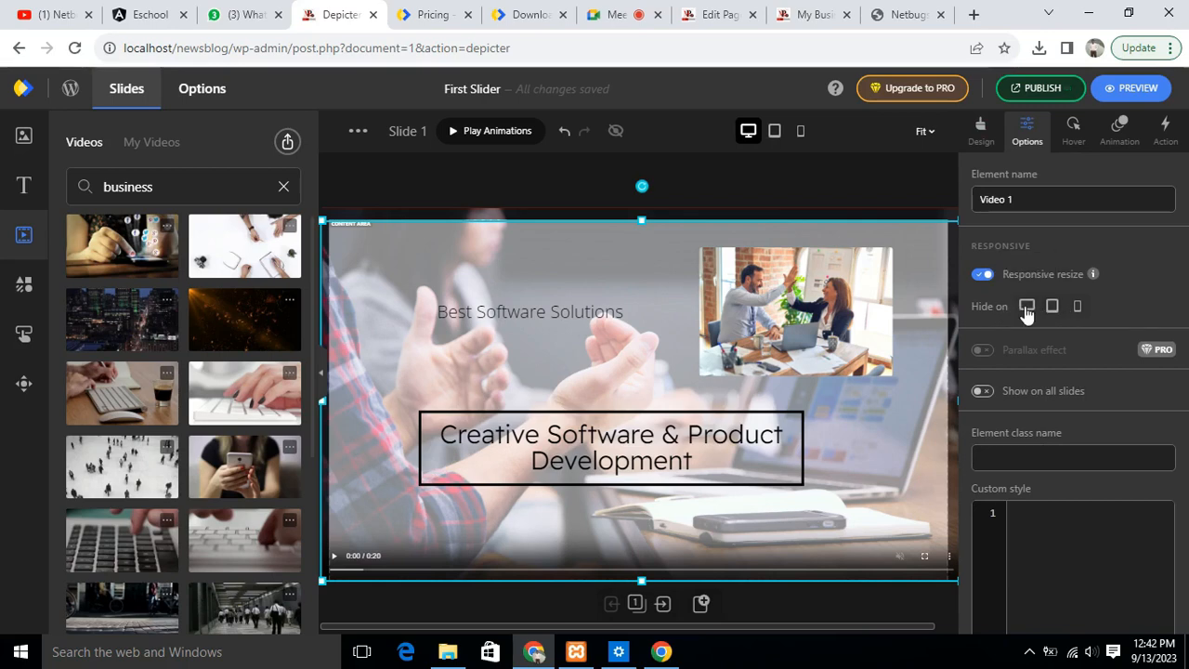
pyautogui.click(1027, 307)
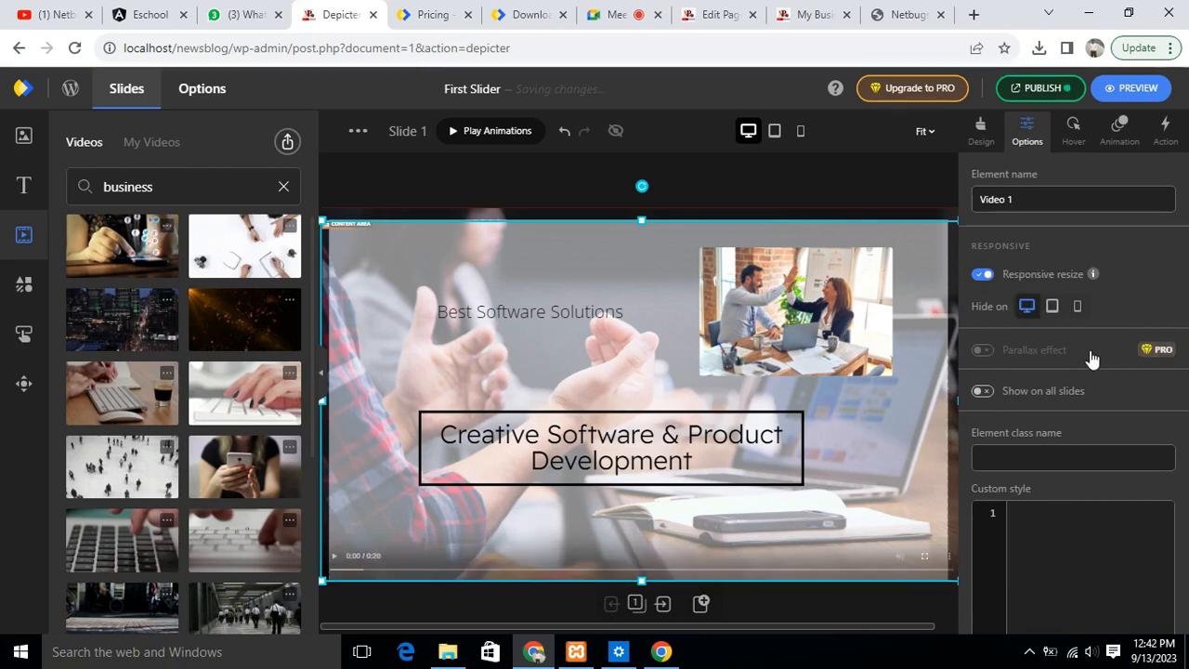
pyautogui.click(1052, 309)
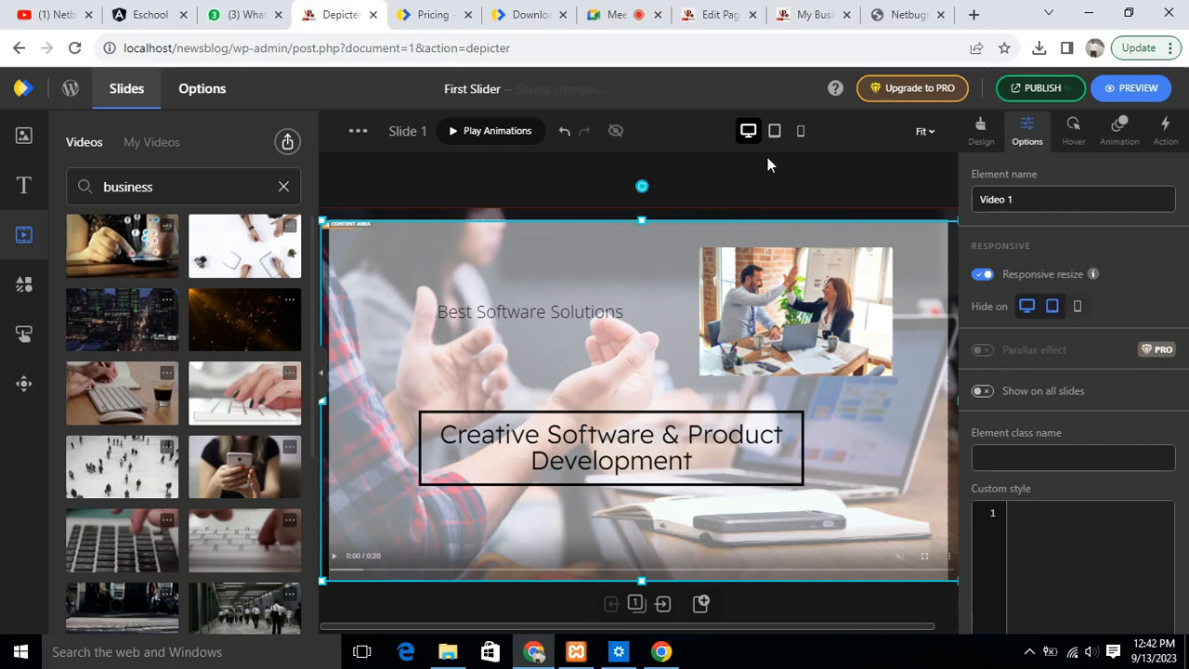
# - In the tablet layout, shift the video on the slide and move the background photo down and to the right
pyautogui.click(776, 131)
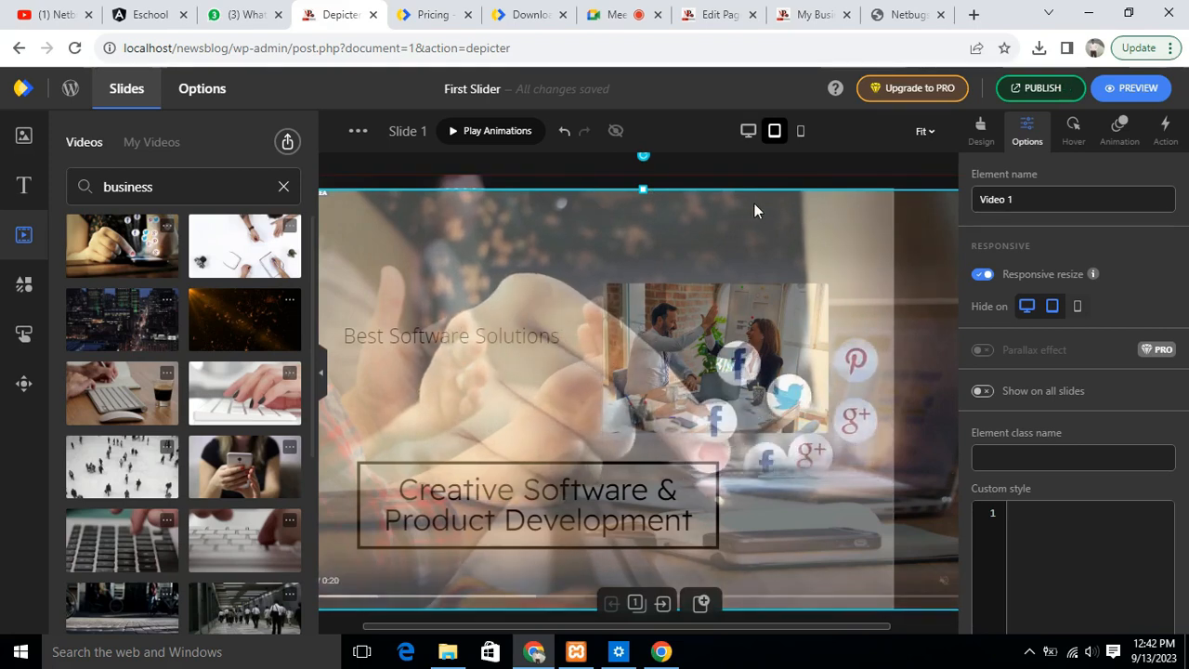
pyautogui.moveTo(374, 188); pyautogui.dragTo(447, 199)
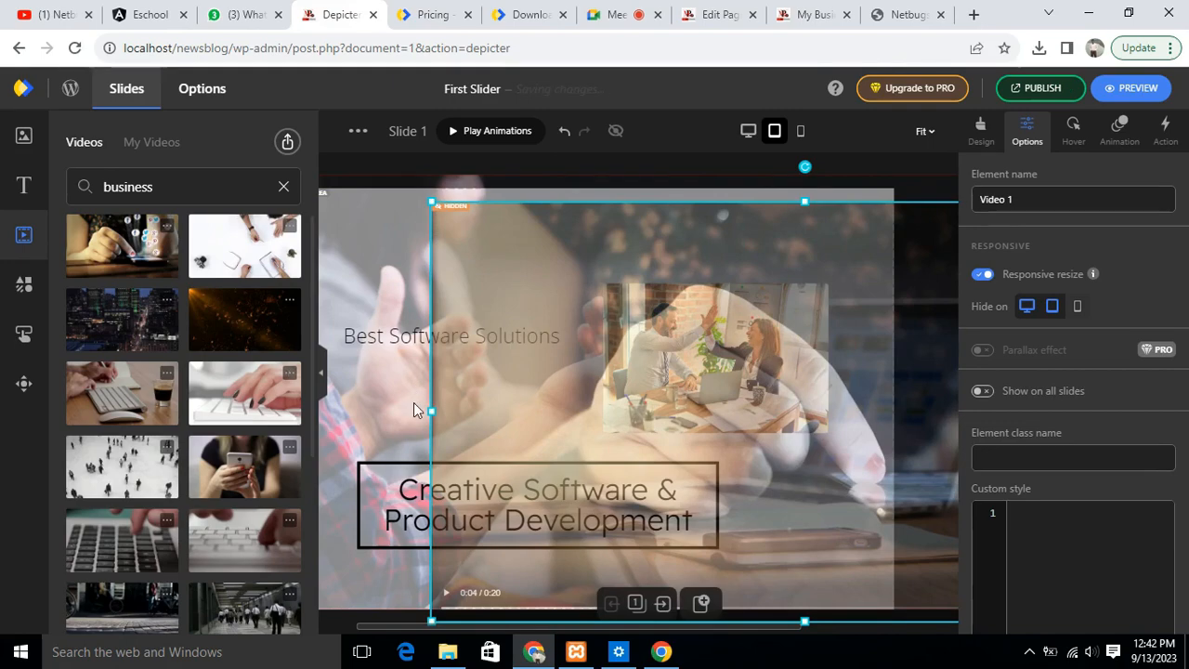
pyautogui.click(412, 400)
pyautogui.moveTo(346, 190); pyautogui.dragTo(516, 314)
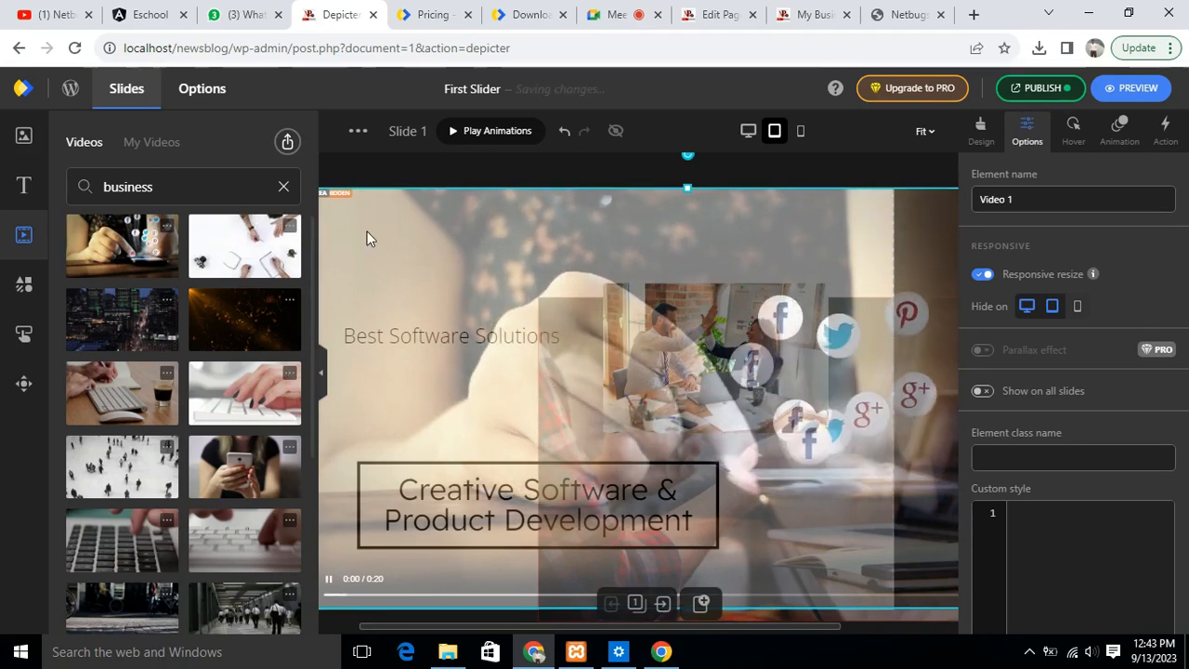
pyautogui.moveTo(484, 259); pyautogui.dragTo(386, 219)
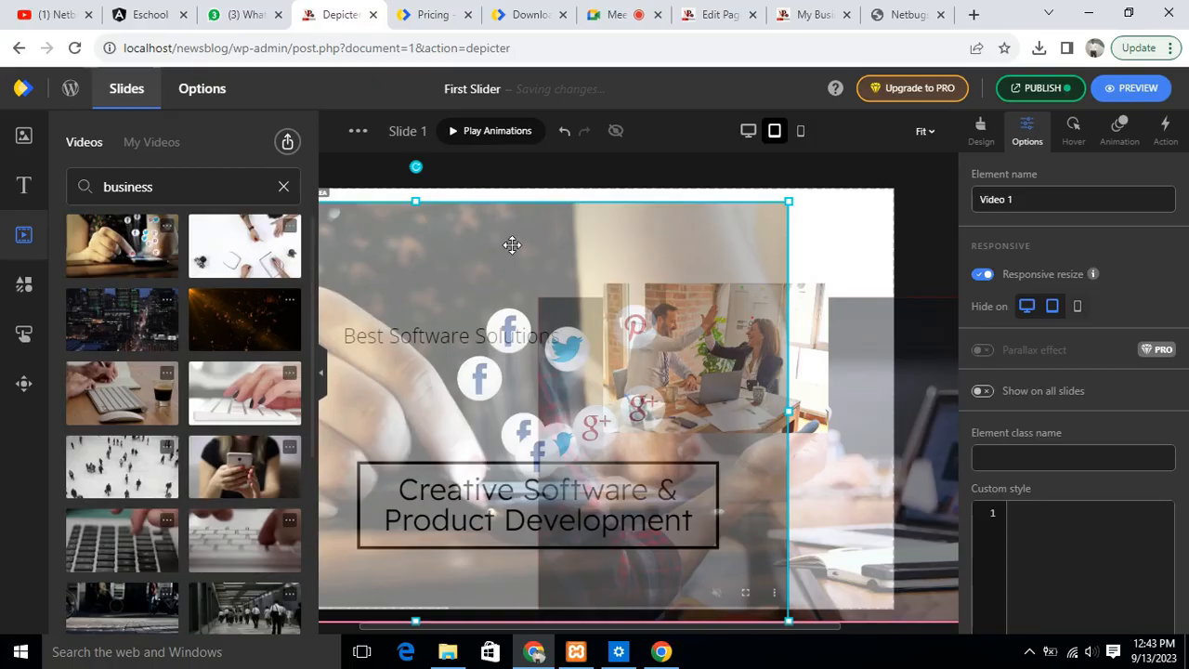
pyautogui.press('F11')
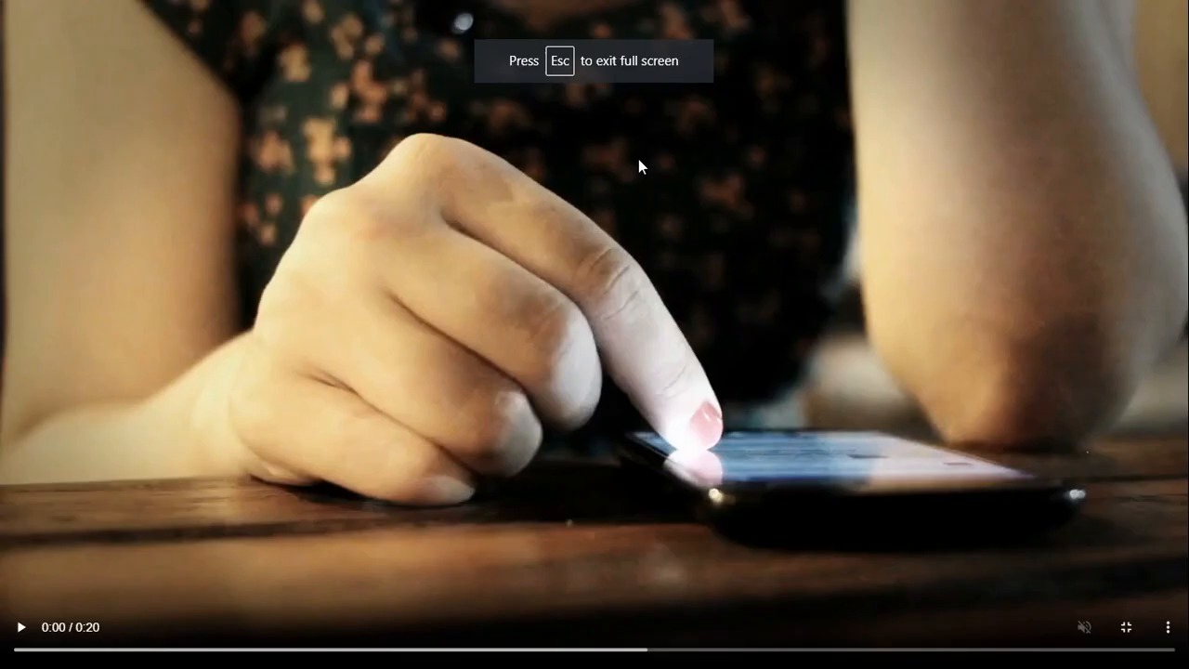
pyautogui.press('Escape')
# - Reposition and stretch the video to span the full height of the tablet slide, and deselect it
pyautogui.moveTo(740, 262); pyautogui.dragTo(583, 220)
pyautogui.moveTo(326, 210)
pyautogui.mouseDown()
pyautogui.moveTo(432, 267)
pyautogui.moveTo(315, 204)
pyautogui.mouseUp()
pyautogui.moveTo(932, 199); pyautogui.dragTo(886, 225)
pyautogui.moveTo(589, 225); pyautogui.dragTo(589, 189)
pyautogui.moveTo(589, 559); pyautogui.dragTo(588, 616)
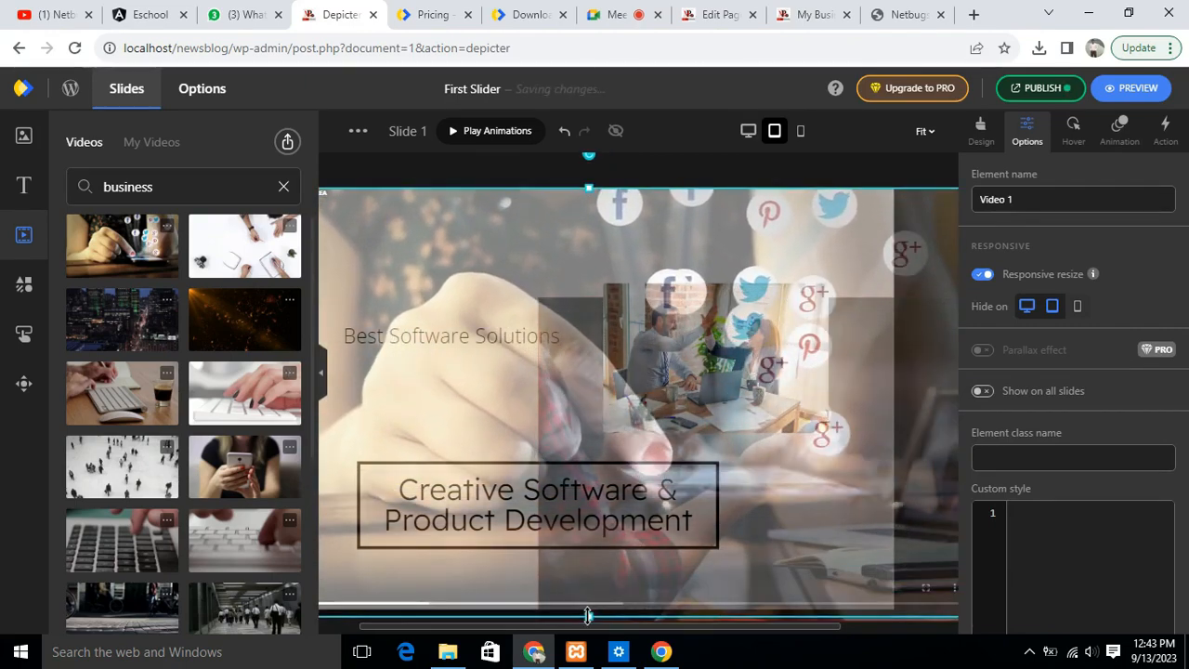
pyautogui.moveTo(590, 613); pyautogui.dragTo(823, 608)
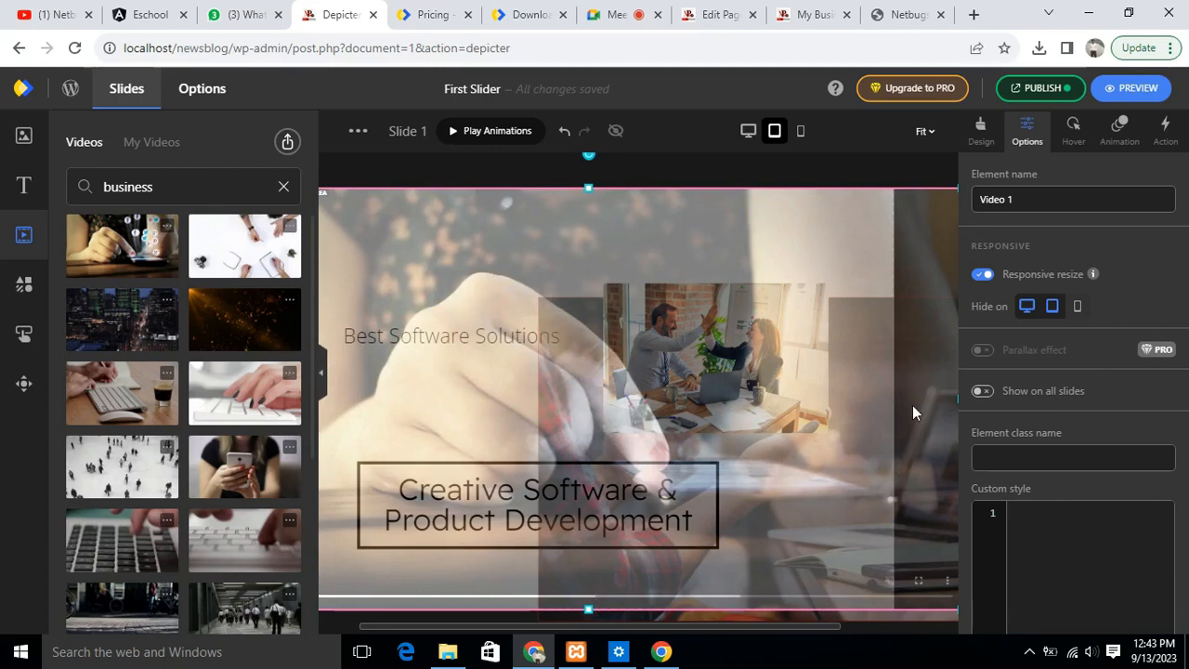
pyautogui.click(818, 167)
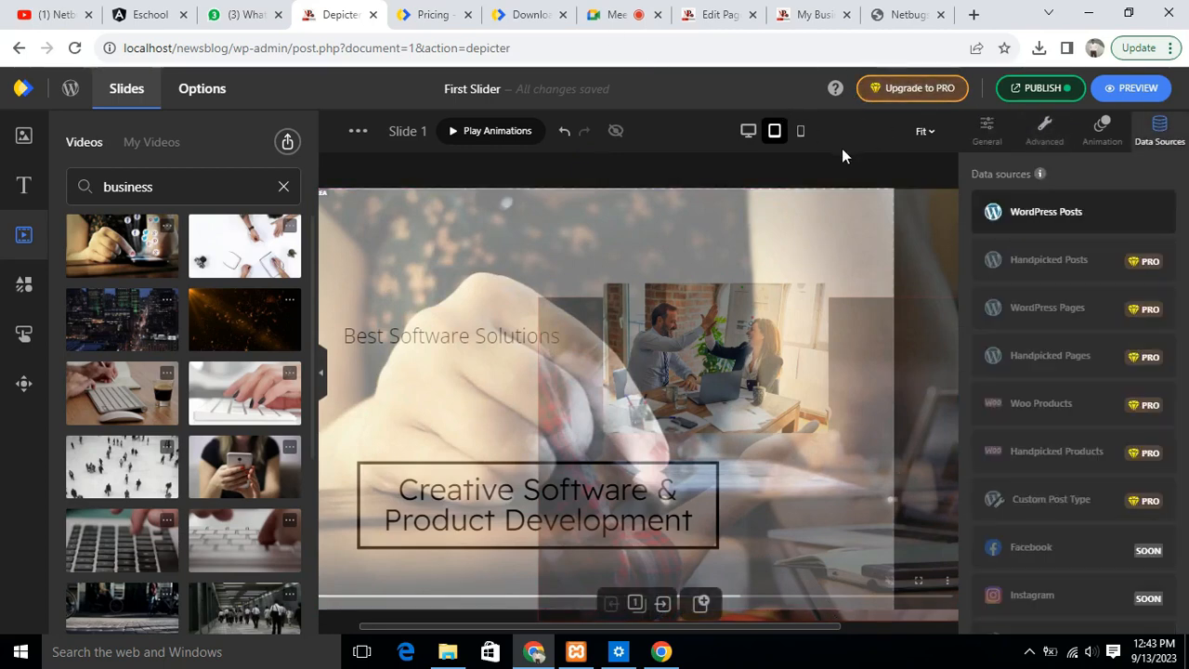
# - In the mobile layout, move the video and stretch it upward until it covers the slide
pyautogui.click(803, 131)
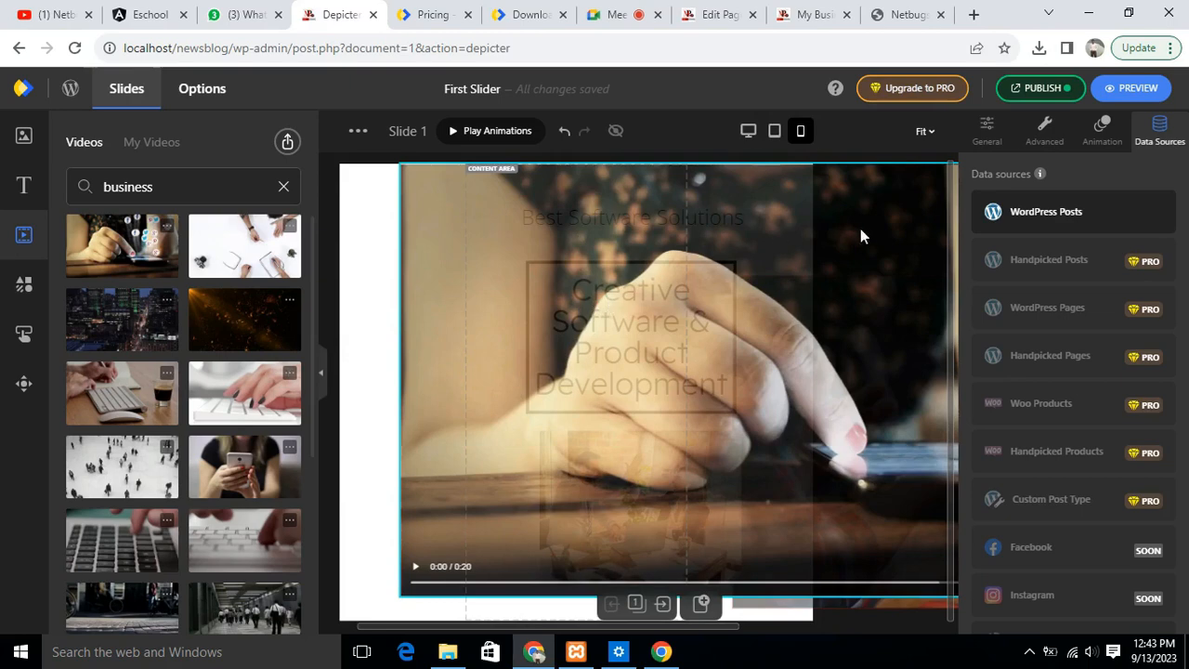
pyautogui.moveTo(752, 270); pyautogui.dragTo(649, 266)
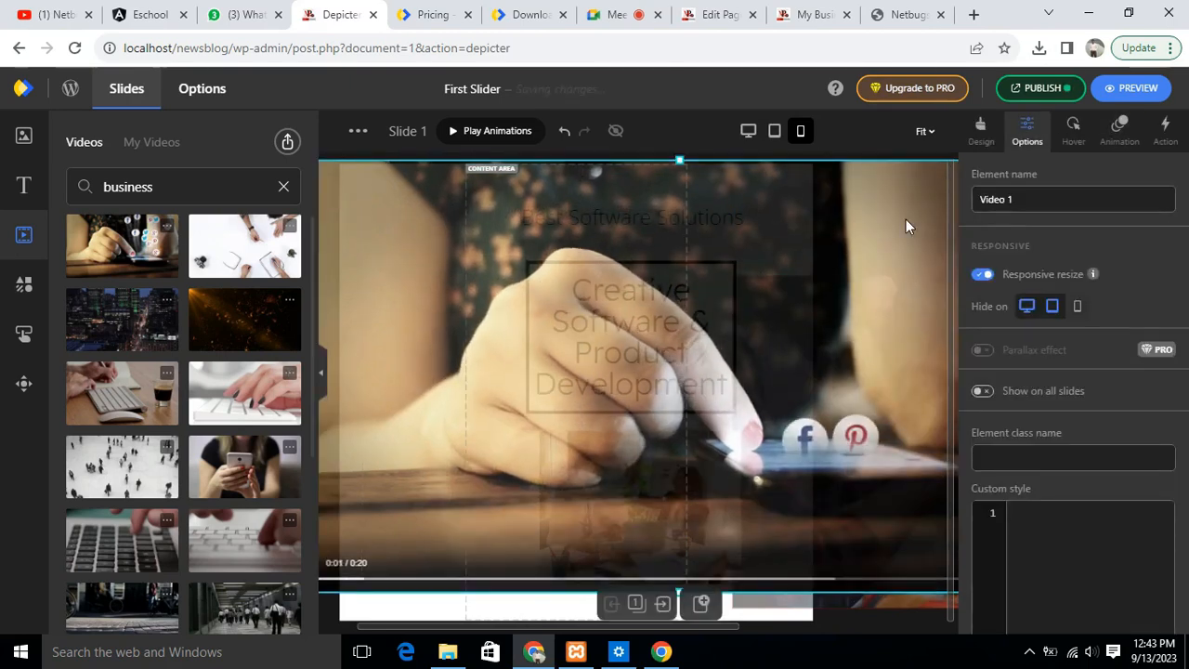
pyautogui.moveTo(806, 217); pyautogui.dragTo(656, 244)
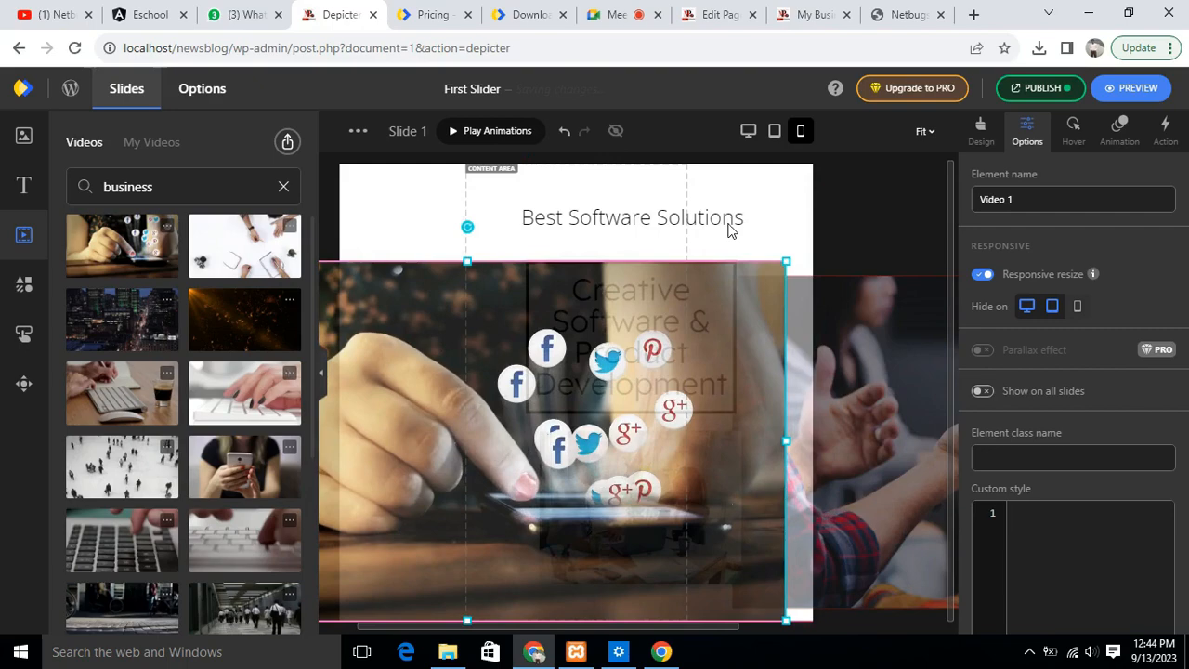
pyautogui.moveTo(472, 266); pyautogui.dragTo(474, 271)
pyautogui.moveTo(557, 354); pyautogui.dragTo(541, 260)
pyautogui.moveTo(573, 204); pyautogui.dragTo(572, 153)
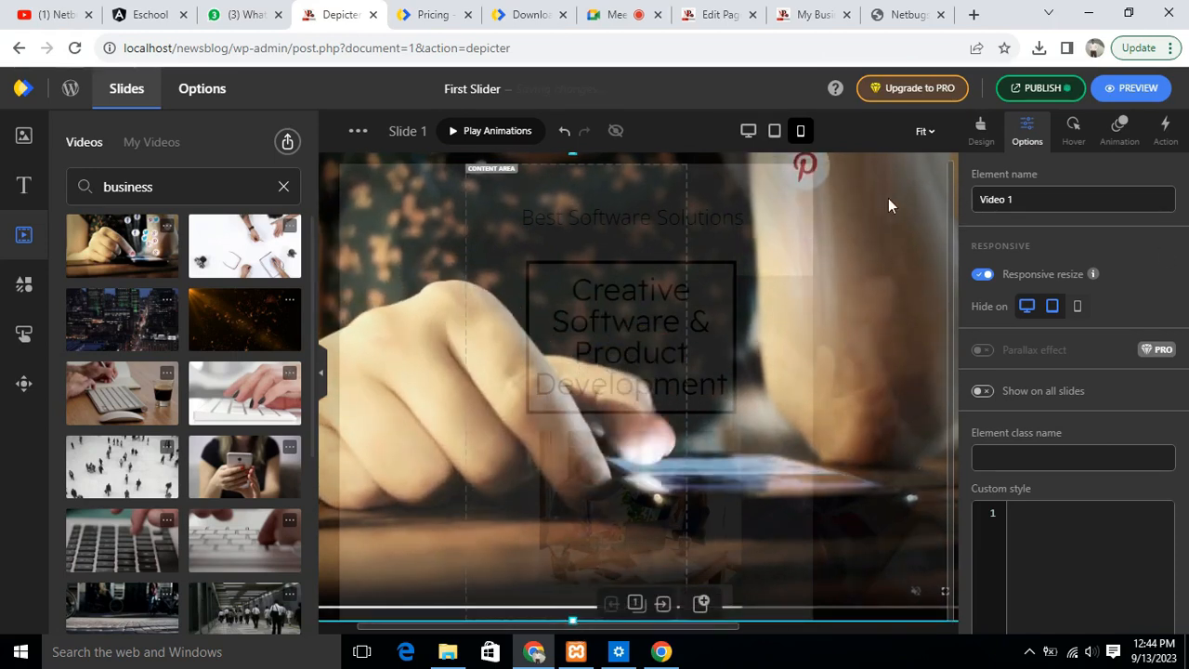
# - Preview the slider in the mobile, tablet and desktop layouts, and close the preview
pyautogui.click(1152, 89)
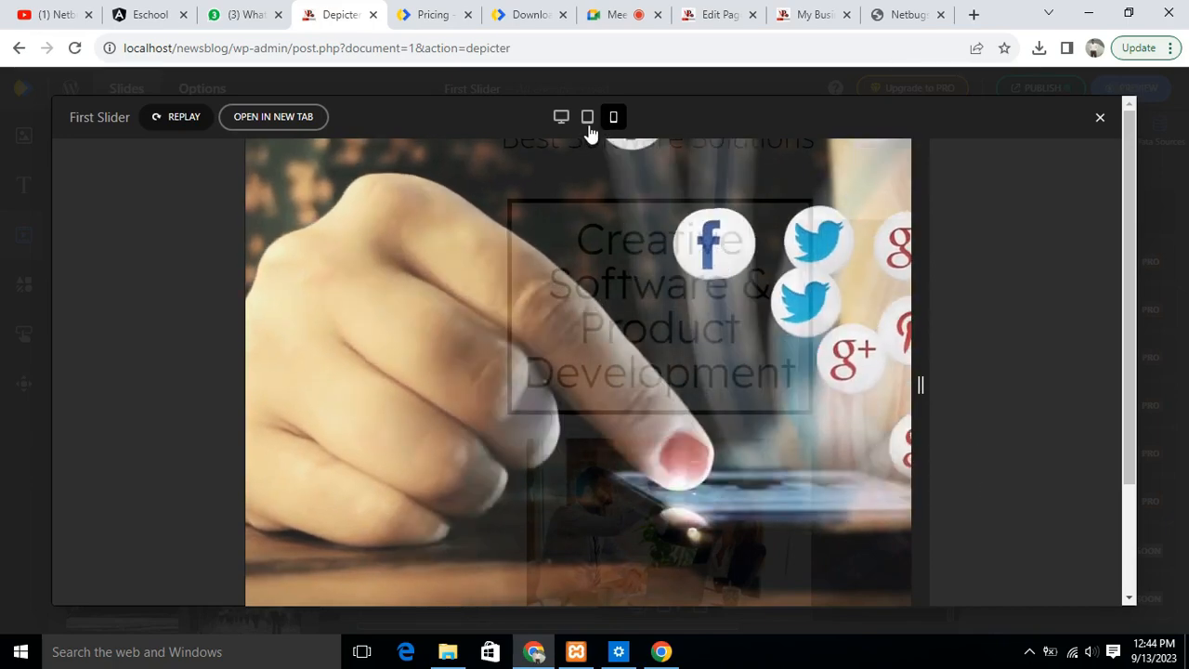
pyautogui.click(588, 118)
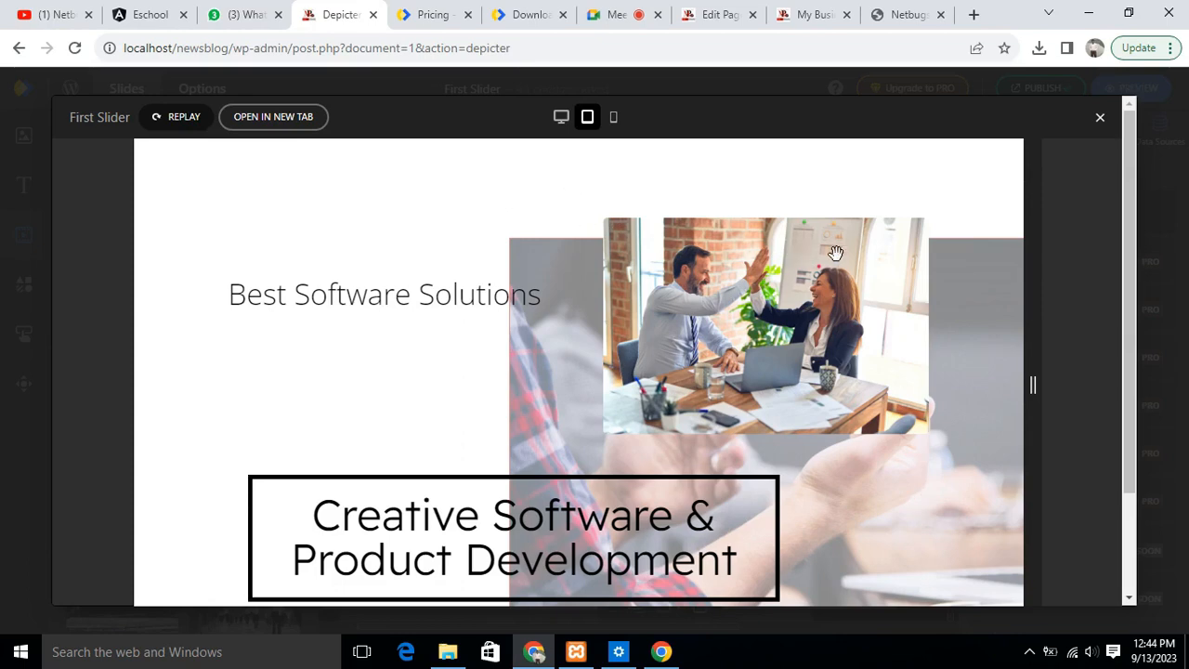
pyautogui.click(562, 123)
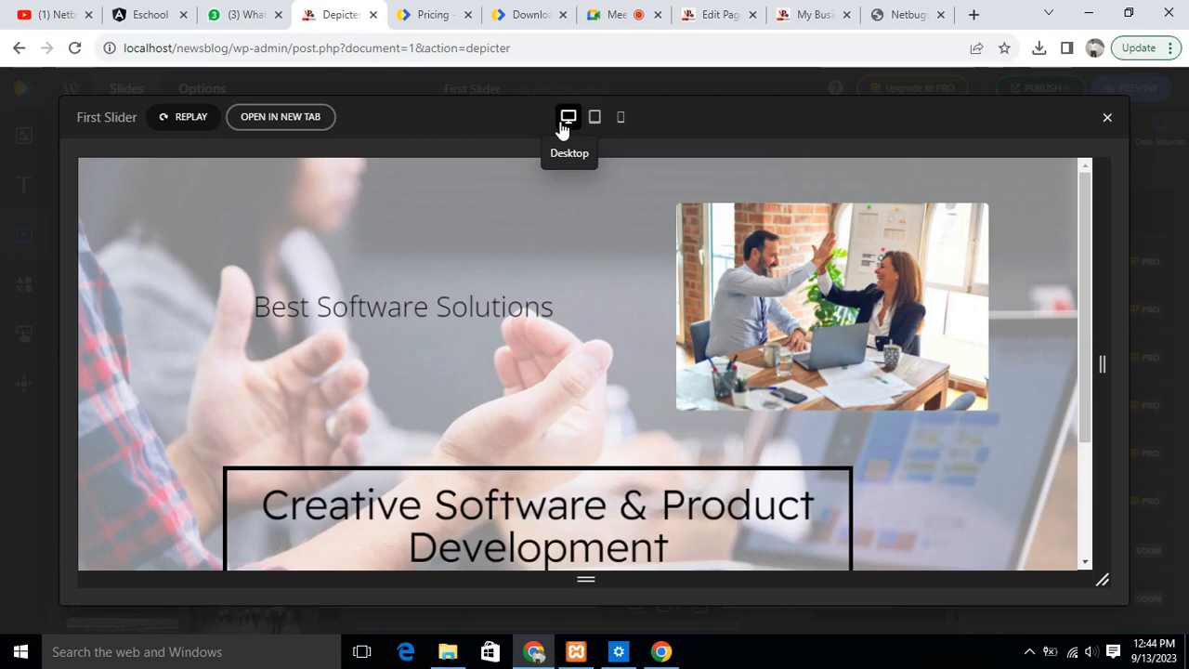
pyautogui.scroll(-2, 654, 294)
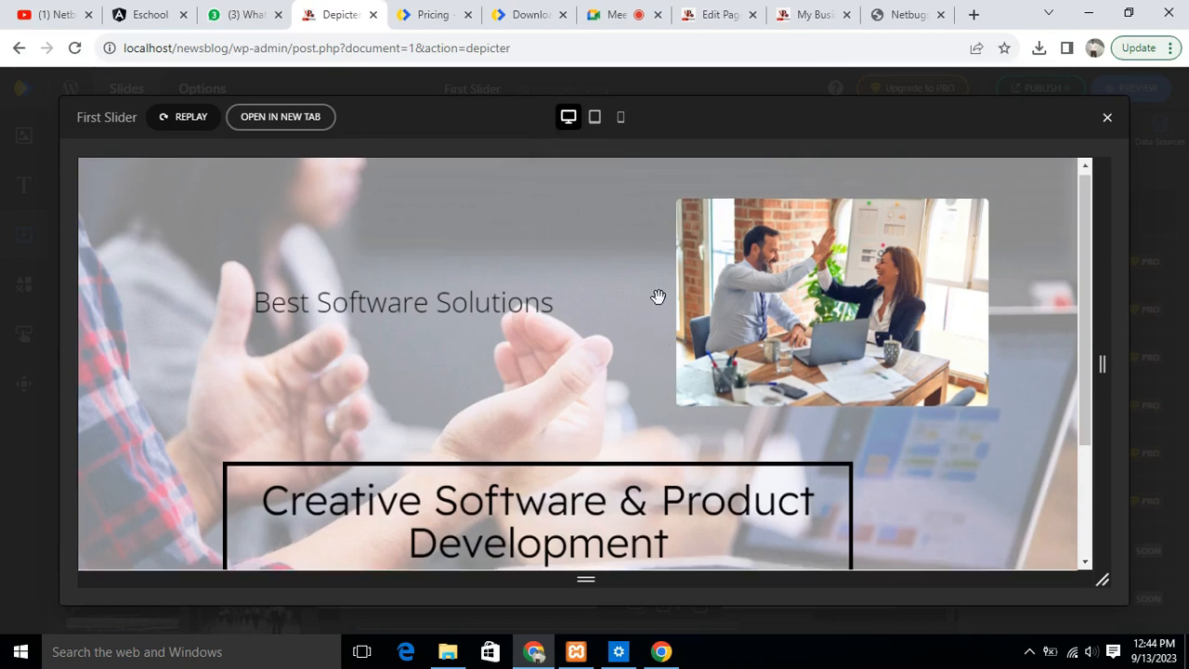
pyautogui.moveTo(1089, 332); pyautogui.dragTo(1093, 90)
pyautogui.click(1106, 120)
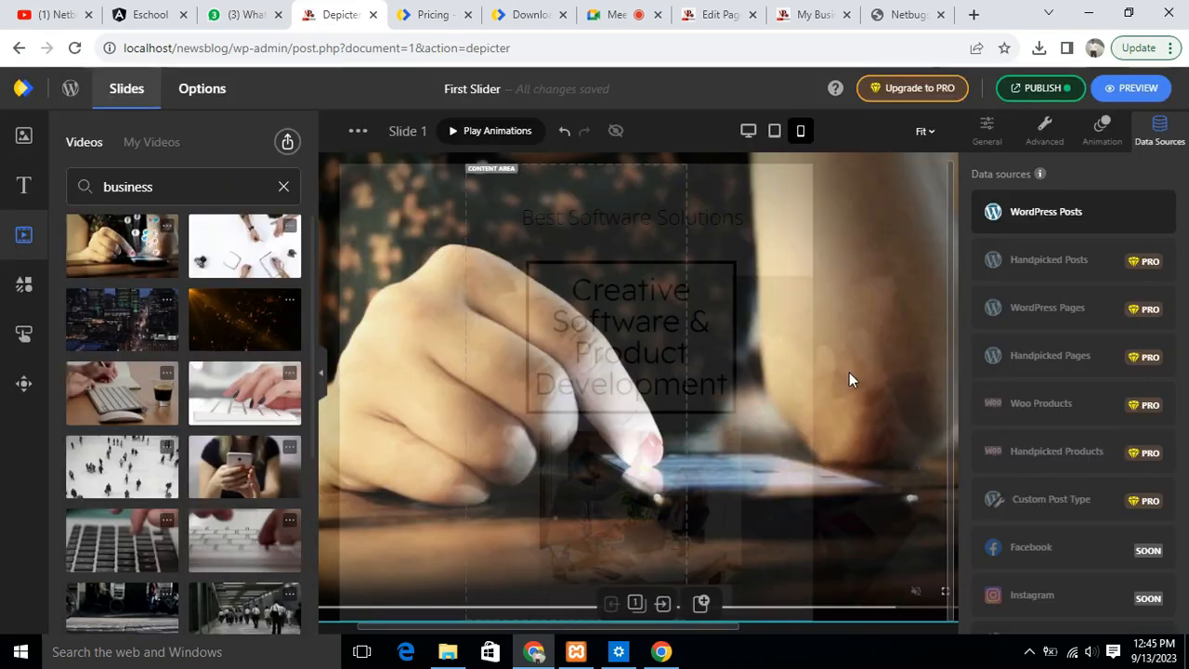
# - In the desktop layout, unhide the video, shift it slightly on the slide, and preview the result
pyautogui.click(748, 131)
pyautogui.click(630, 244)
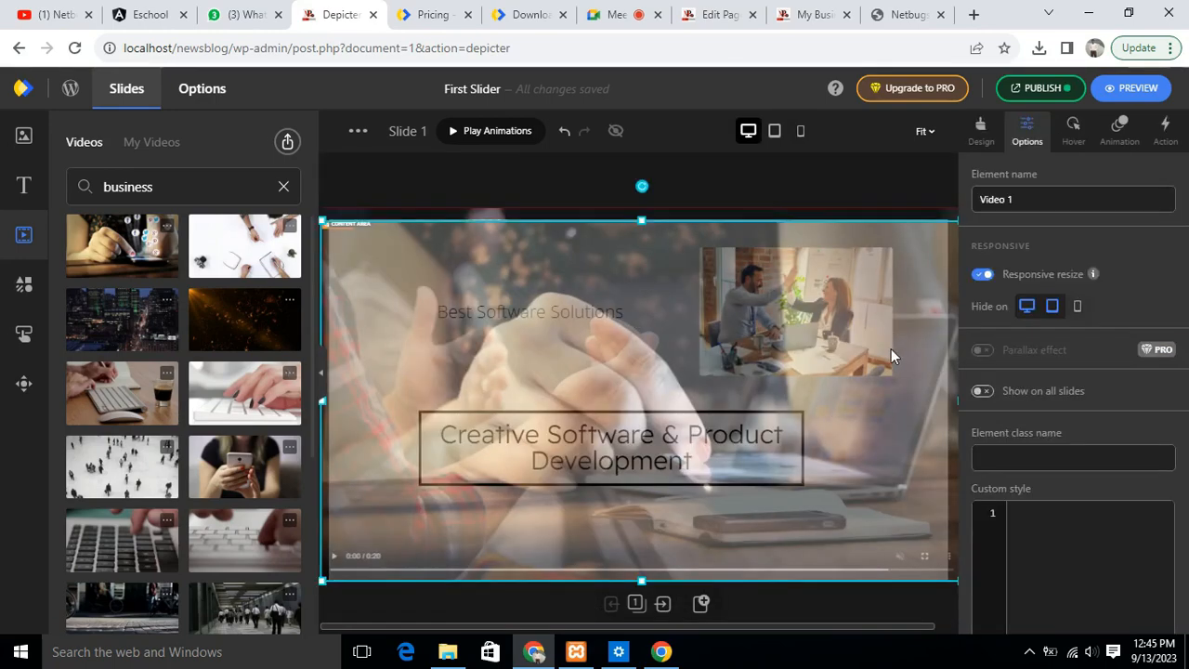
pyautogui.moveTo(613, 381); pyautogui.dragTo(728, 282)
pyautogui.click(745, 197)
pyautogui.click(1131, 91)
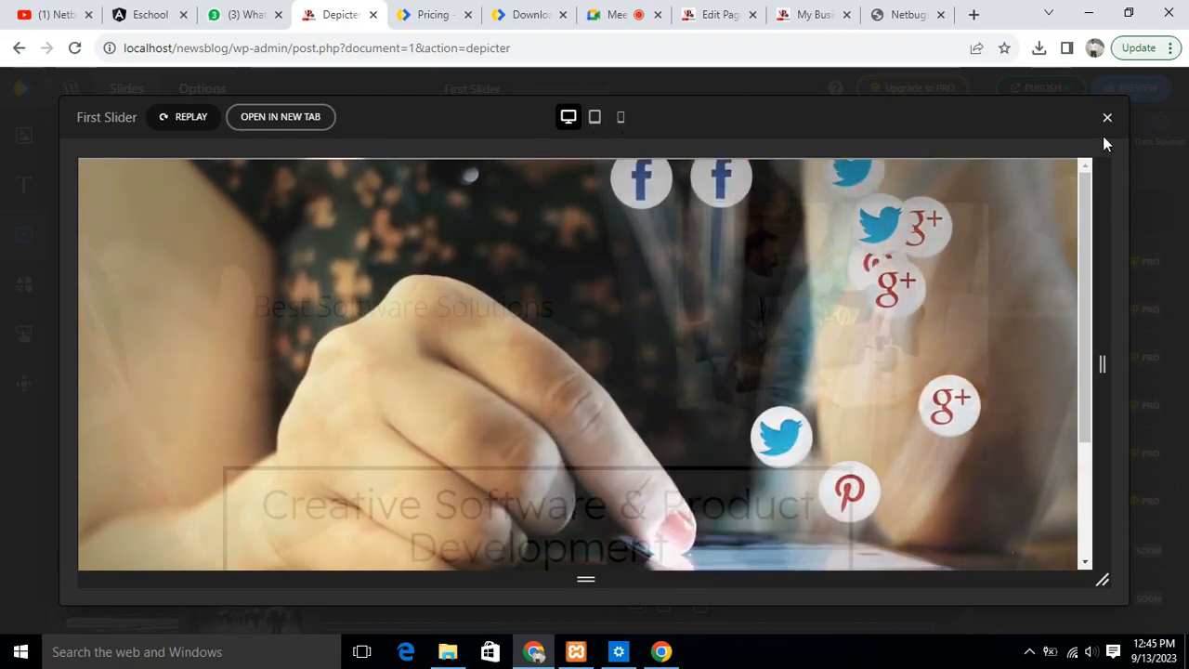
pyautogui.press('Escape')
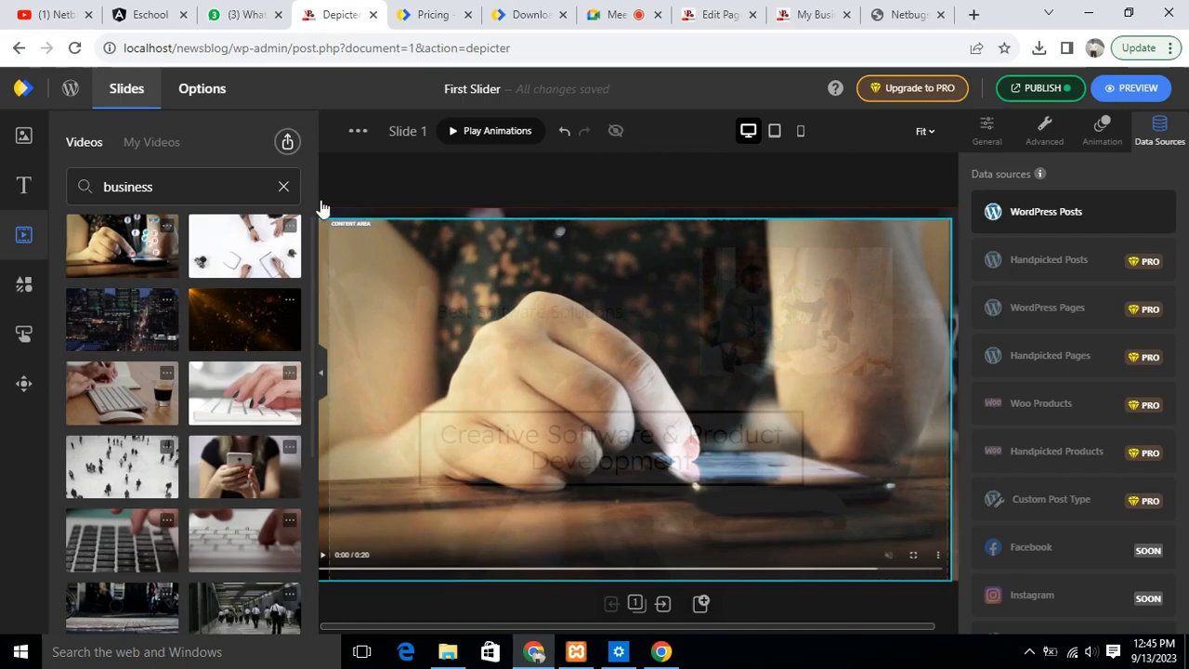
# - Clear the video search and browse the stock vector categories and the uploaded vectors
pyautogui.click(284, 186)
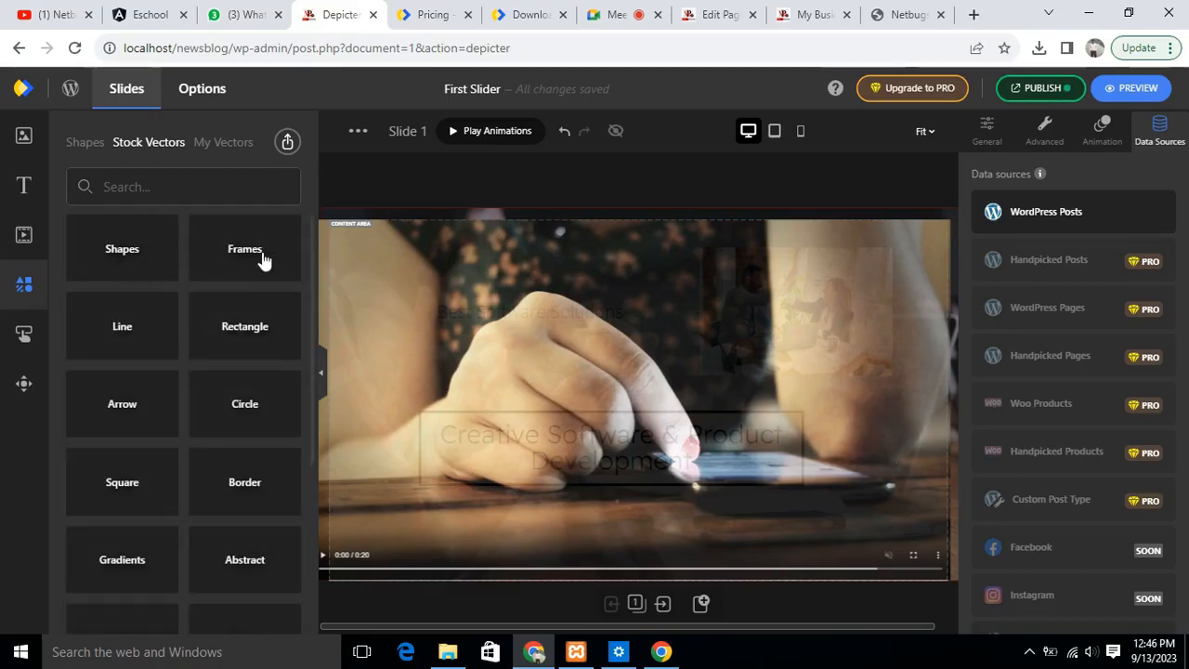
pyautogui.scroll(-3, 234, 263)
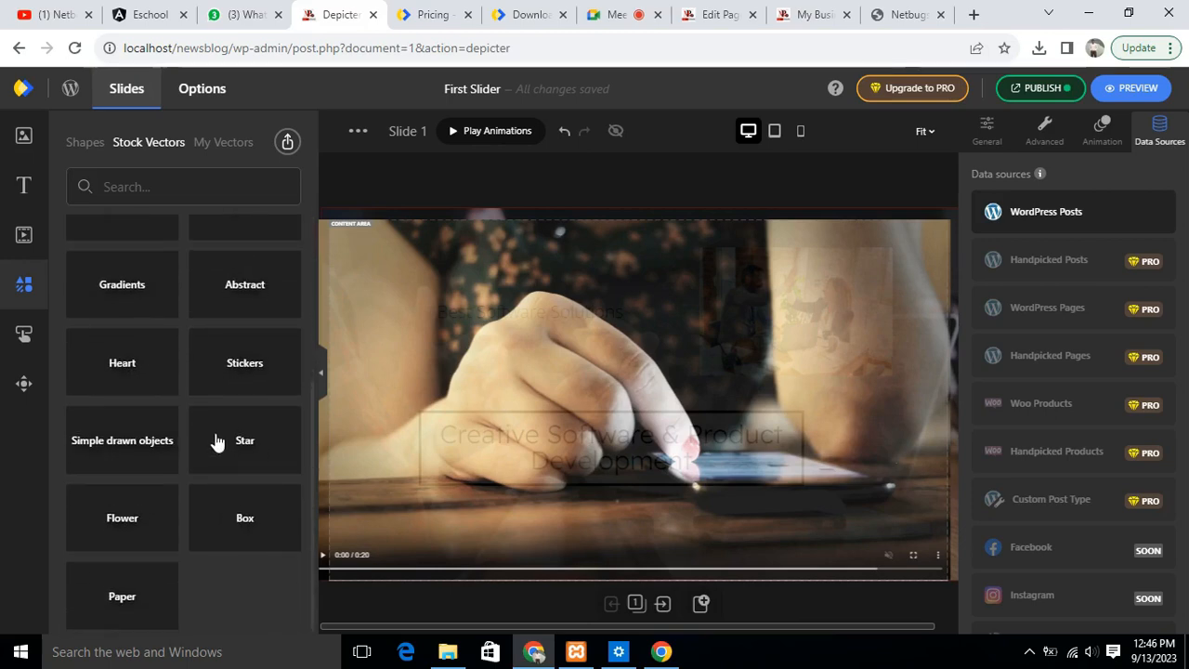
pyautogui.scroll(3, 216, 440)
pyautogui.click(223, 142)
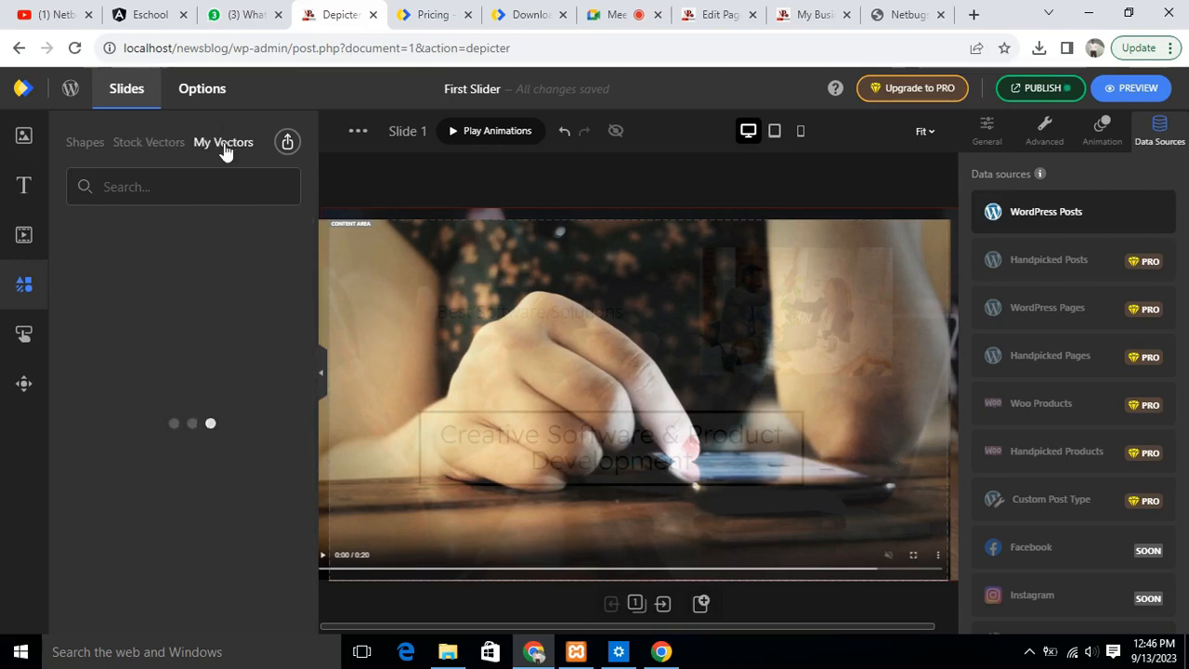
# - Add a blue rectangular button, place it in the lower-left area of the slide, and enlarge it to about 143 × 73 px
pyautogui.click(22, 336)
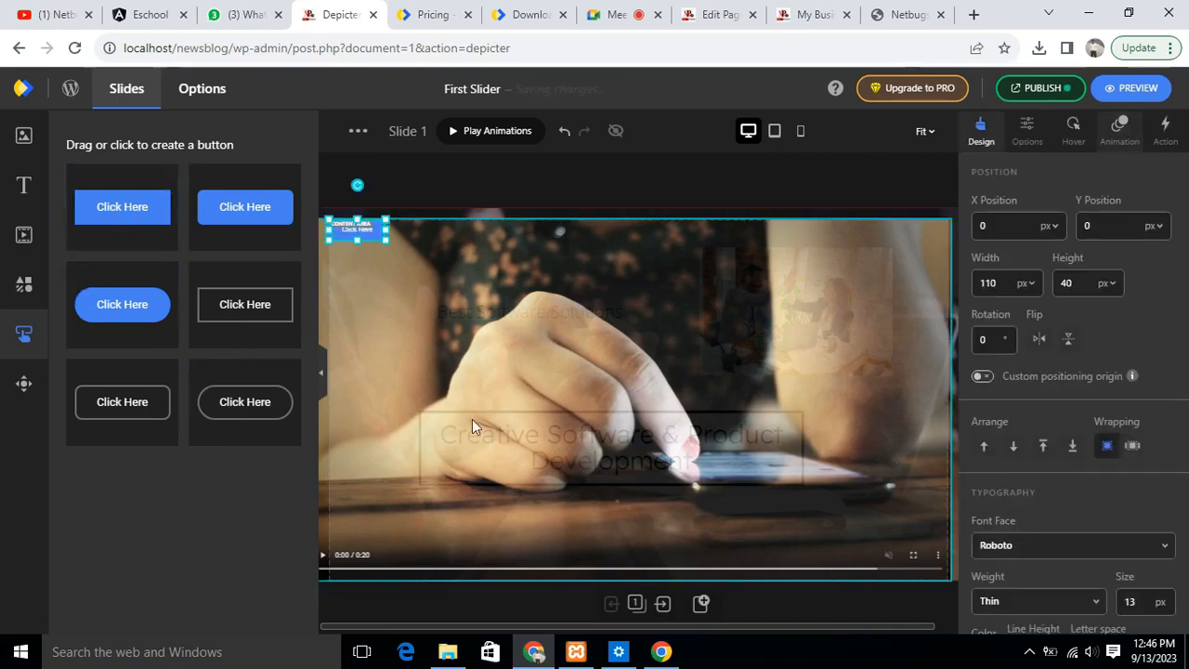
pyautogui.moveTo(360, 227); pyautogui.dragTo(410, 520)
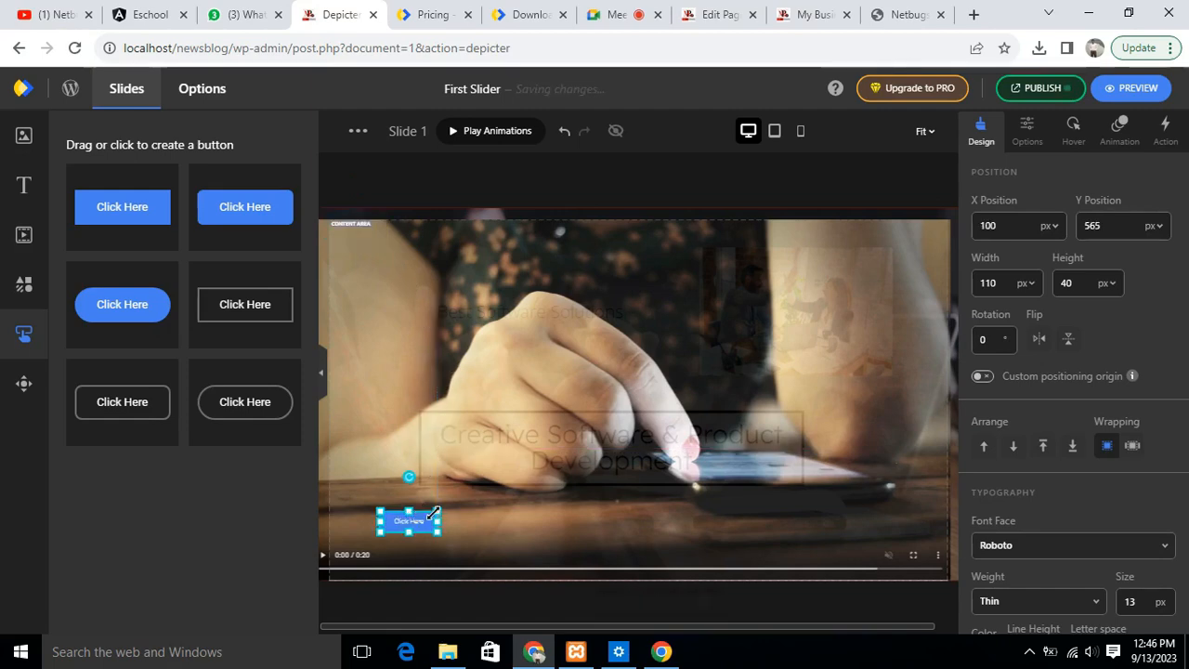
pyautogui.moveTo(438, 510)
pyautogui.mouseDown()
pyautogui.moveTo(463, 486)
pyautogui.moveTo(454, 494)
pyautogui.mouseUp()
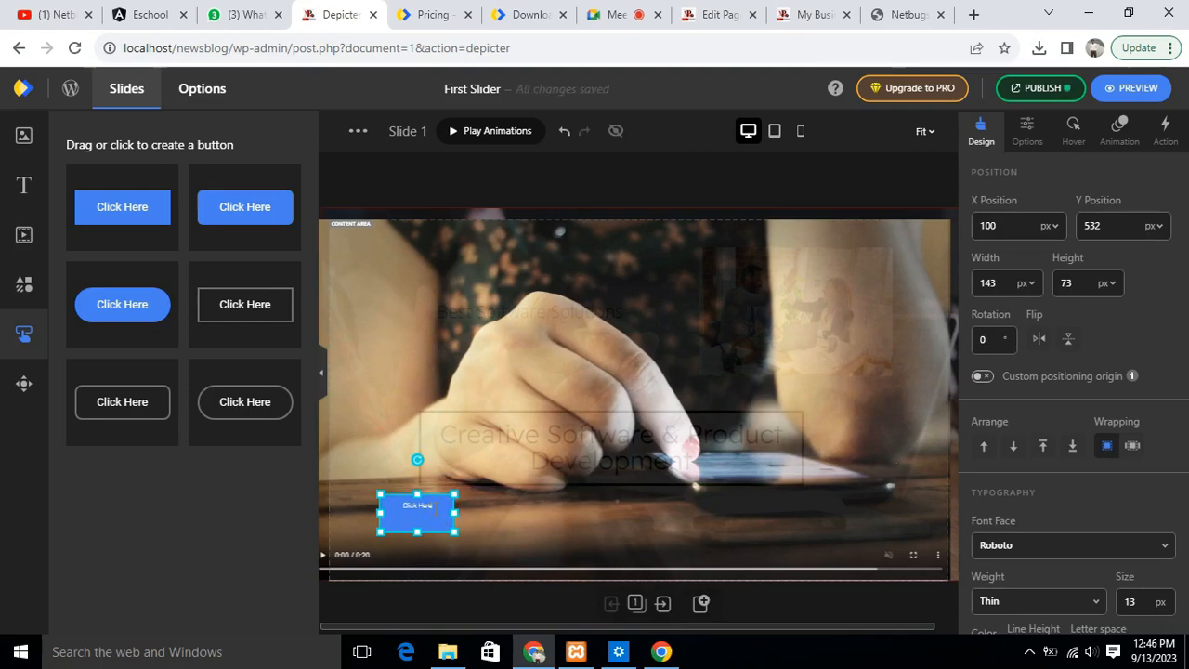
# - Label the button "Exlpore Now" and set its text size to 25 px
pyautogui.write('A')
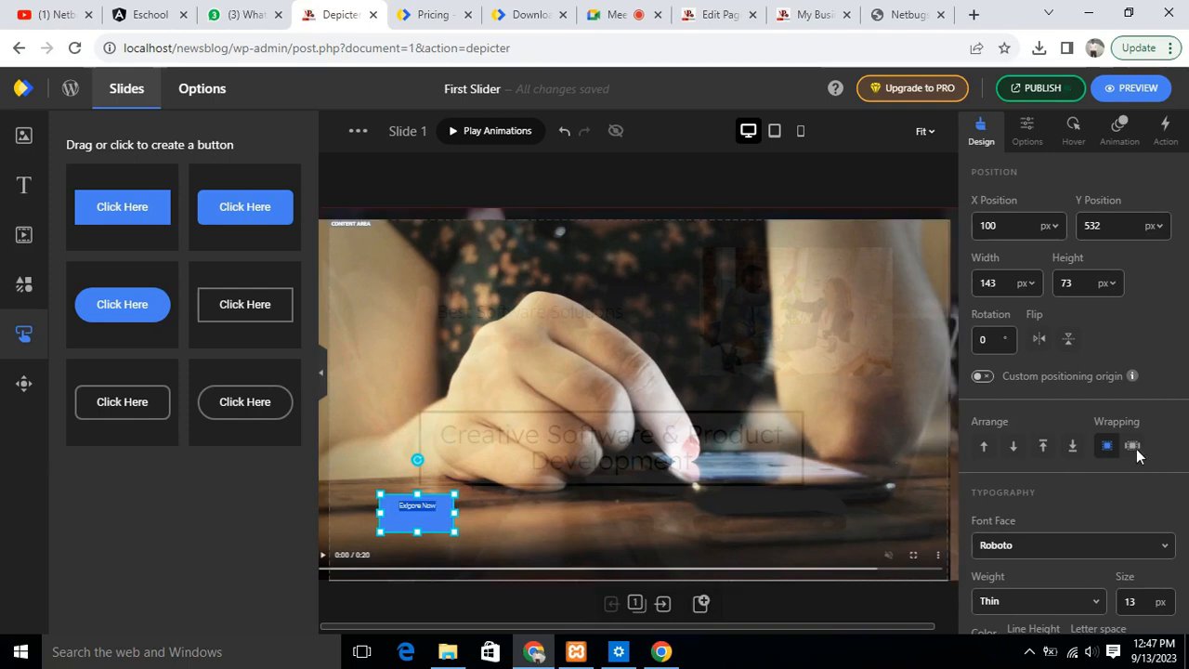
pyautogui.scroll(-3, 1090, 465)
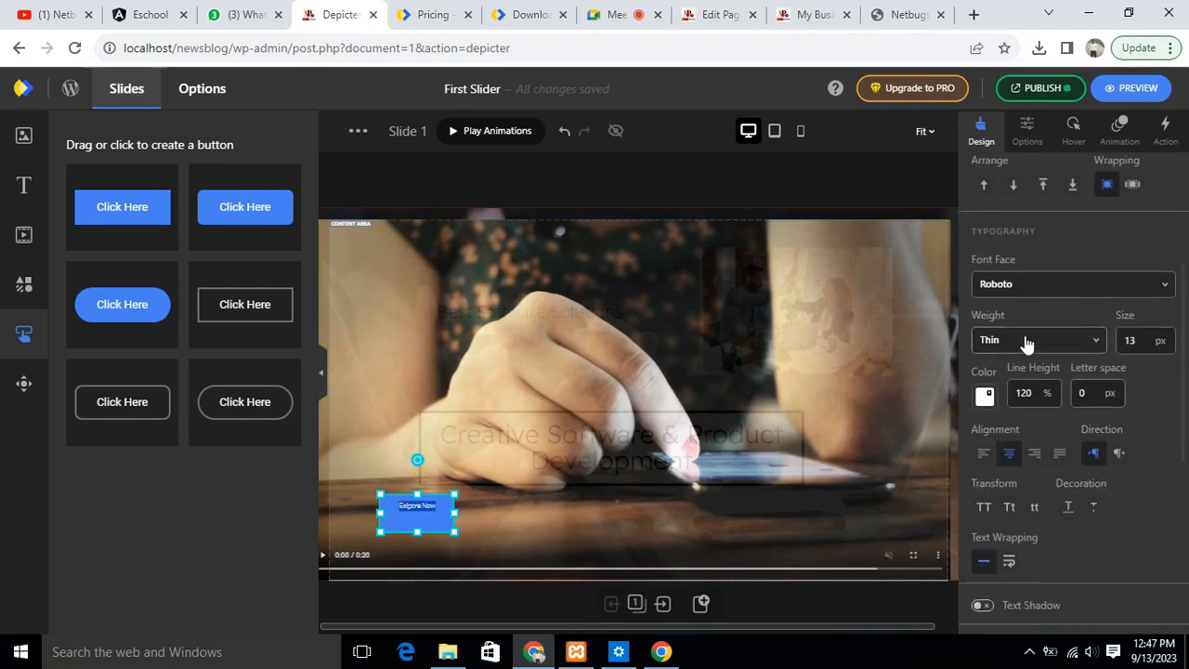
pyautogui.scroll(-2, 1123, 415)
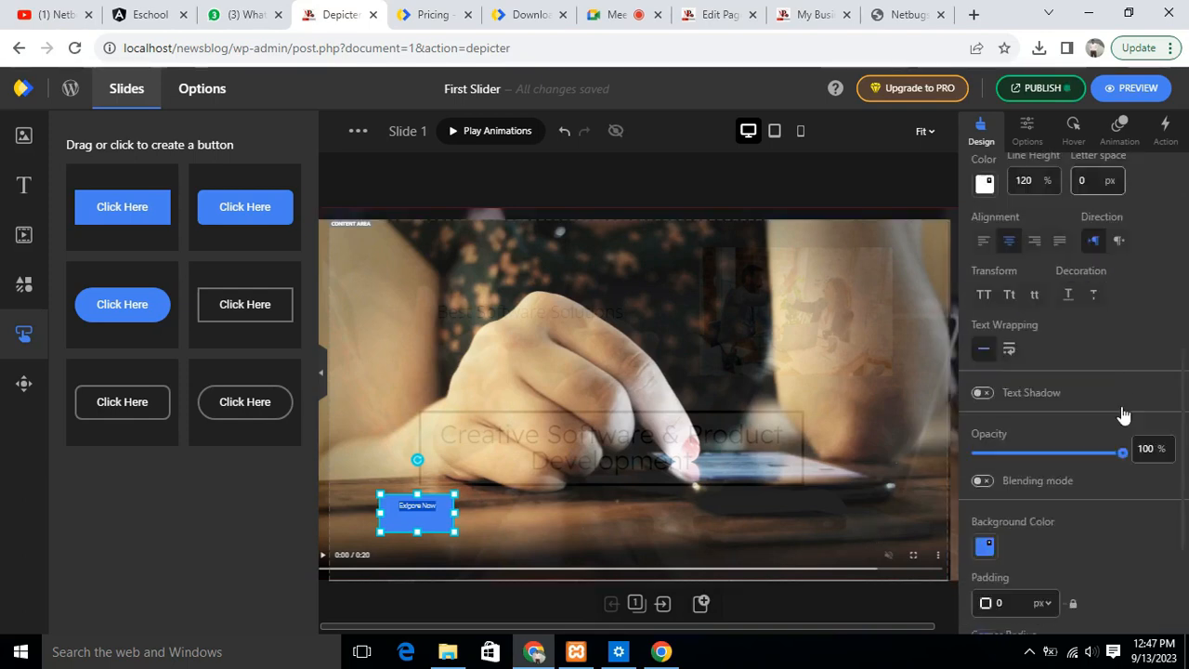
pyautogui.scroll(-1, 1123, 414)
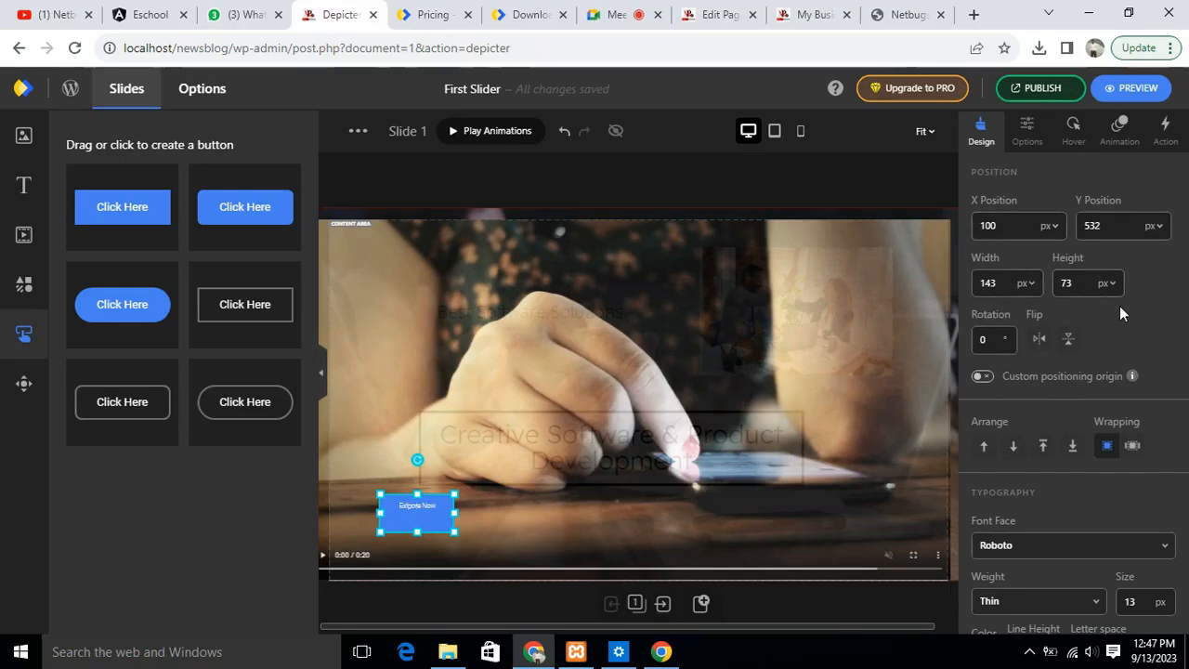
pyautogui.scroll(-2, 1121, 347)
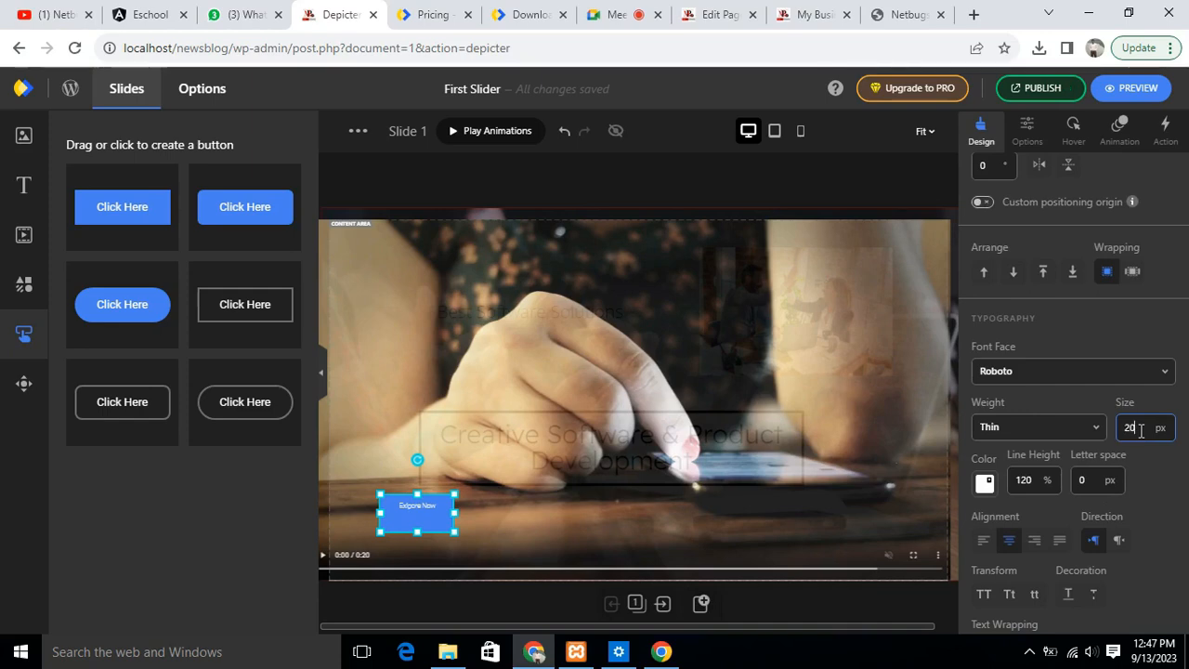
pyautogui.press('Return')
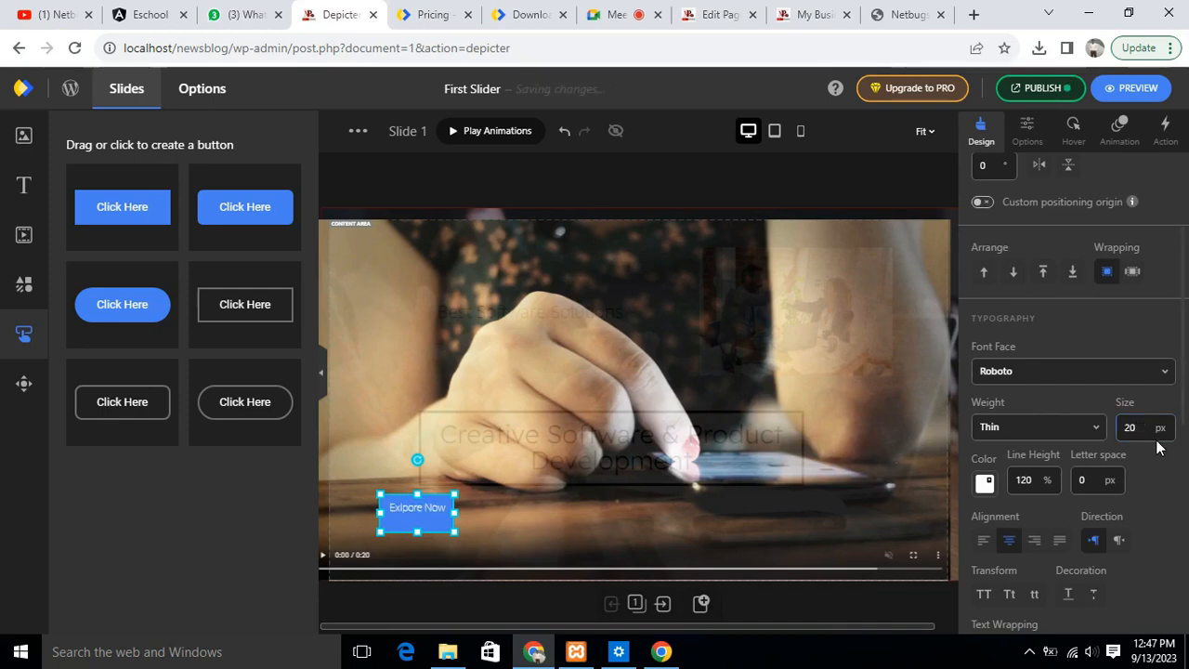
pyautogui.press('BackSpace')
pyautogui.write('5')
pyautogui.press('Return')
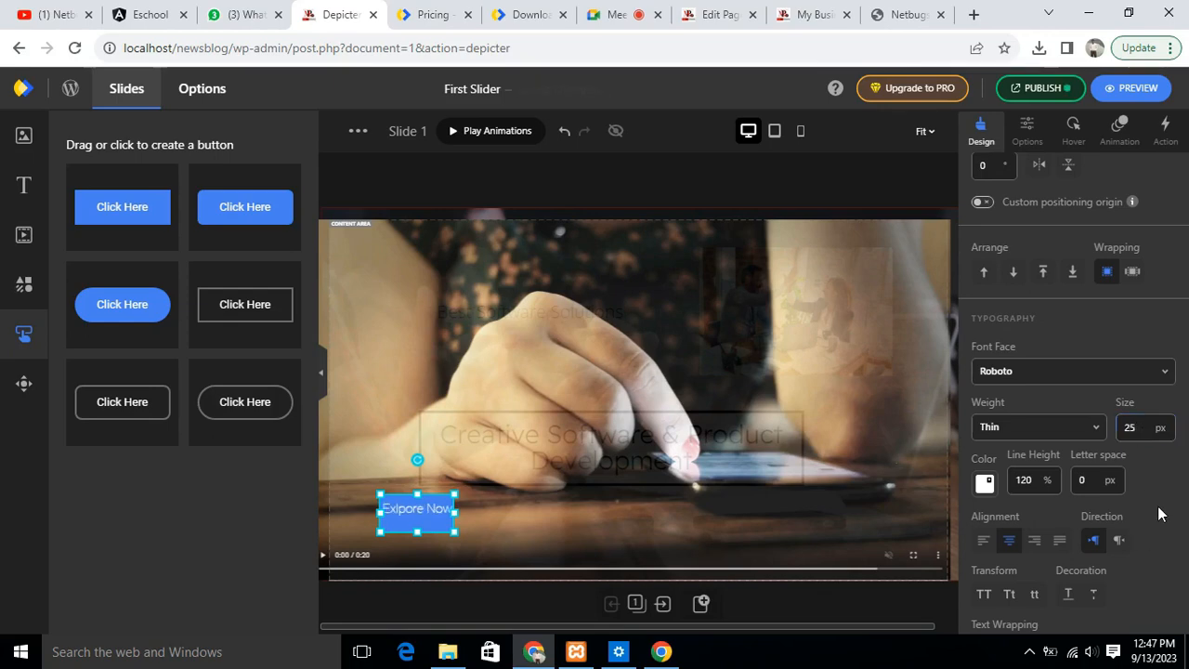
# - Change the button's text colour to yellow (#eed306)
pyautogui.click(459, 513)
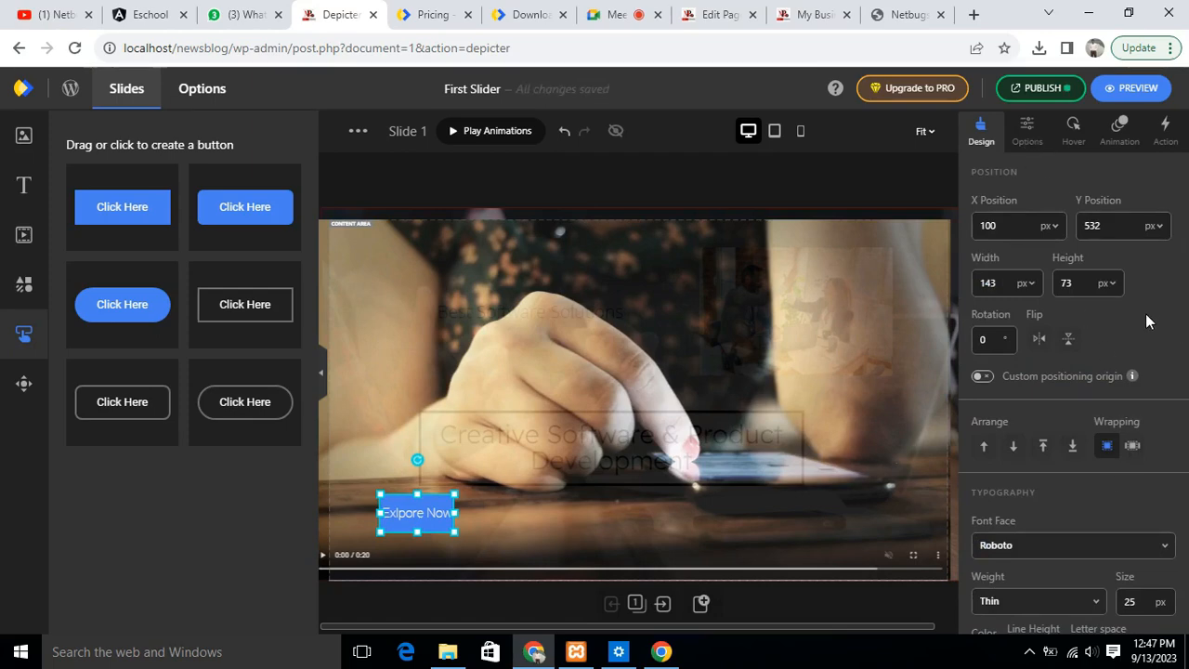
pyautogui.scroll(-4, 1145, 321)
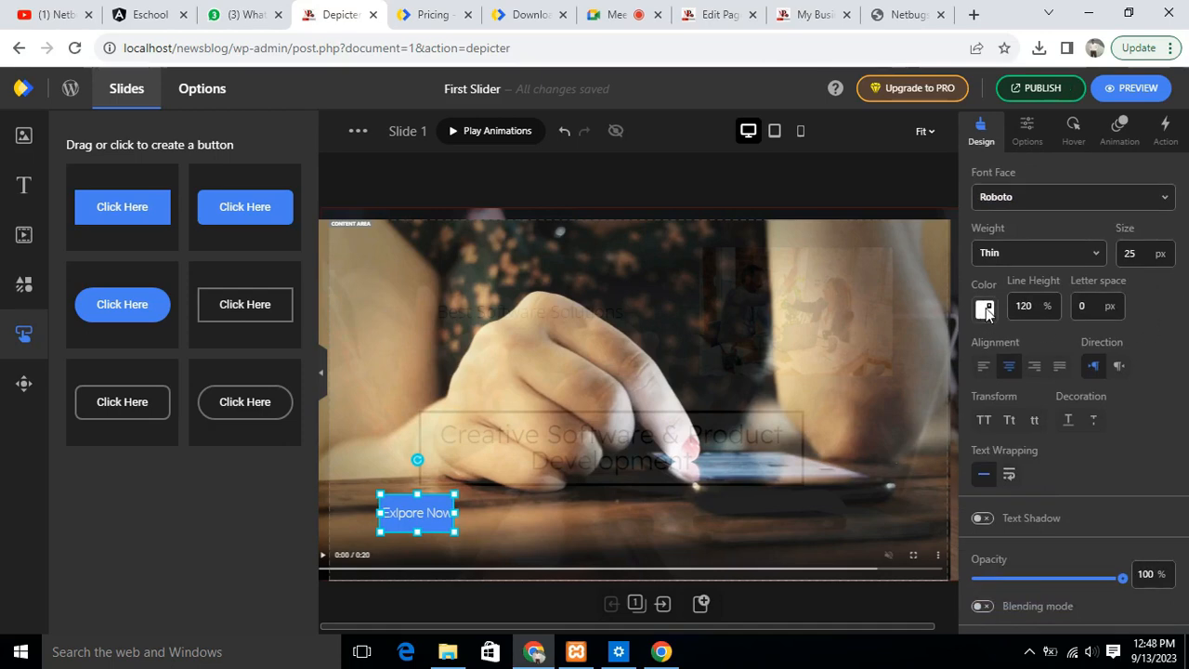
pyautogui.click(985, 310)
pyautogui.click(1102, 321)
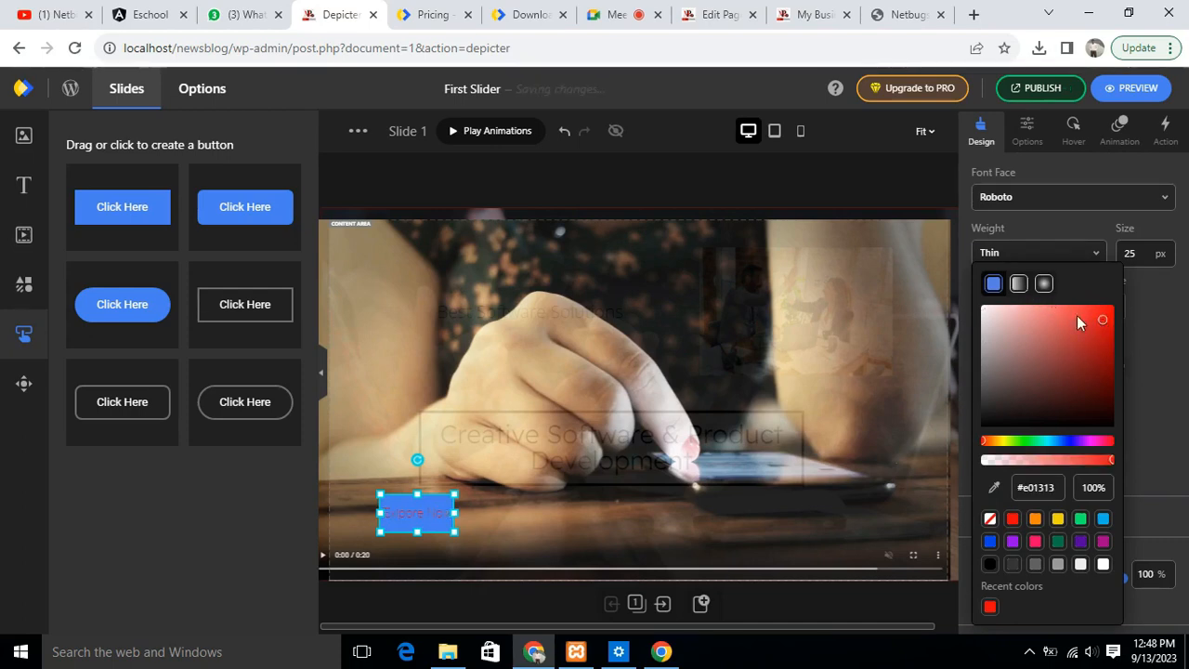
pyautogui.click(1103, 354)
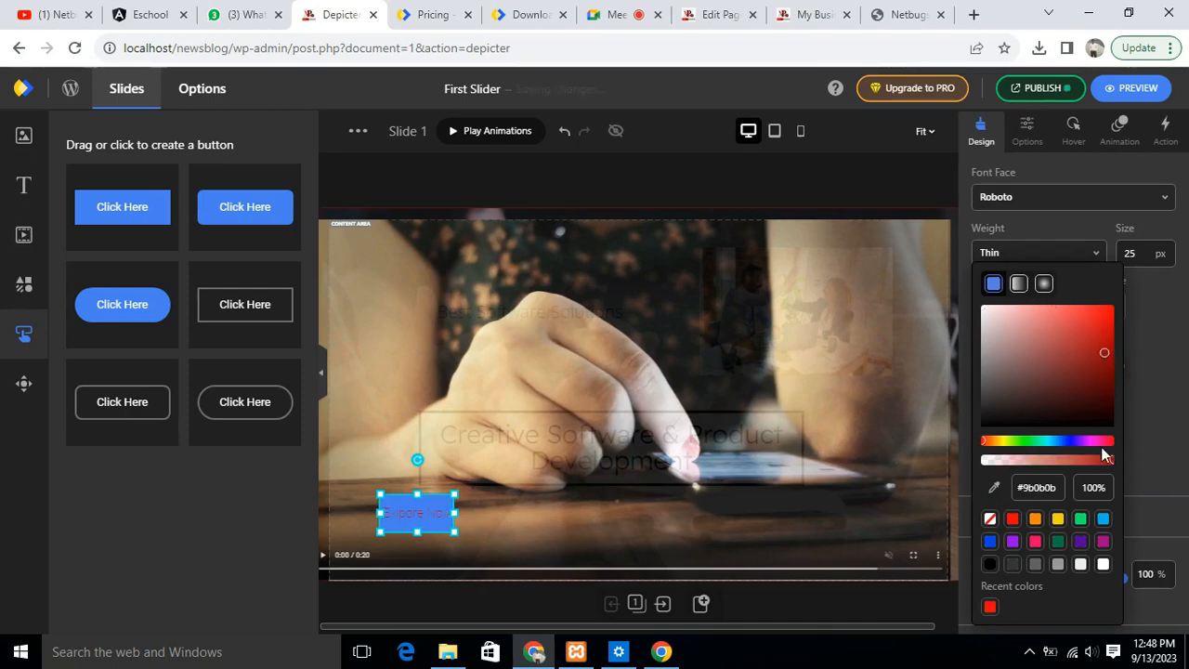
pyautogui.click(1058, 518)
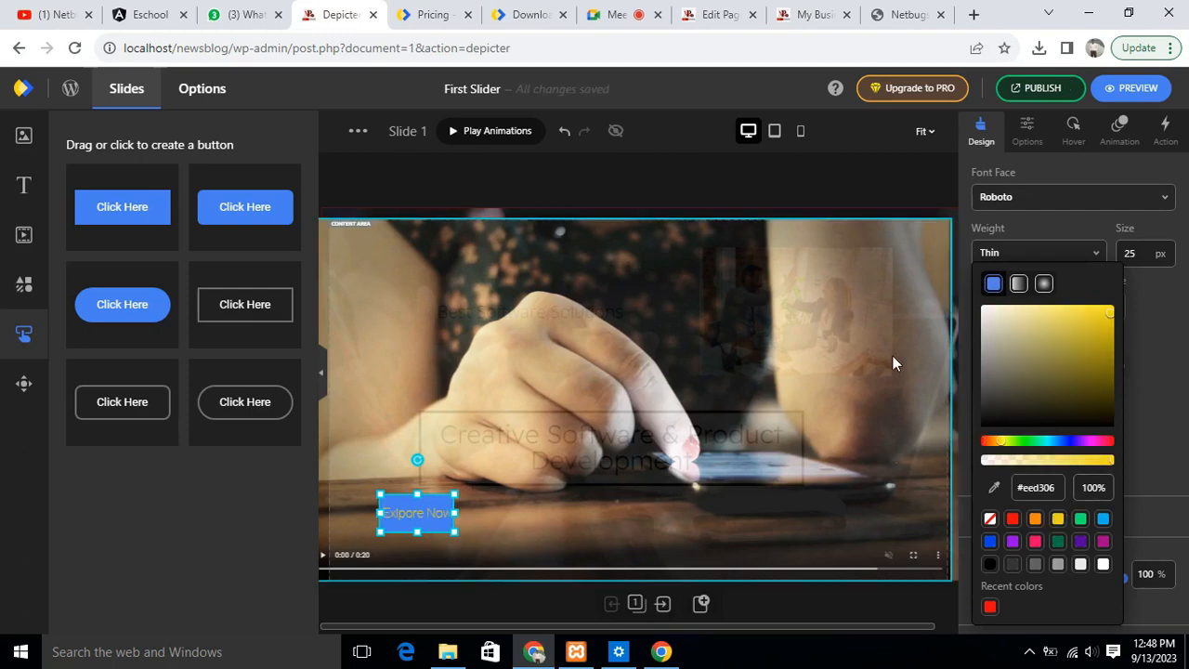
pyautogui.click(1145, 347)
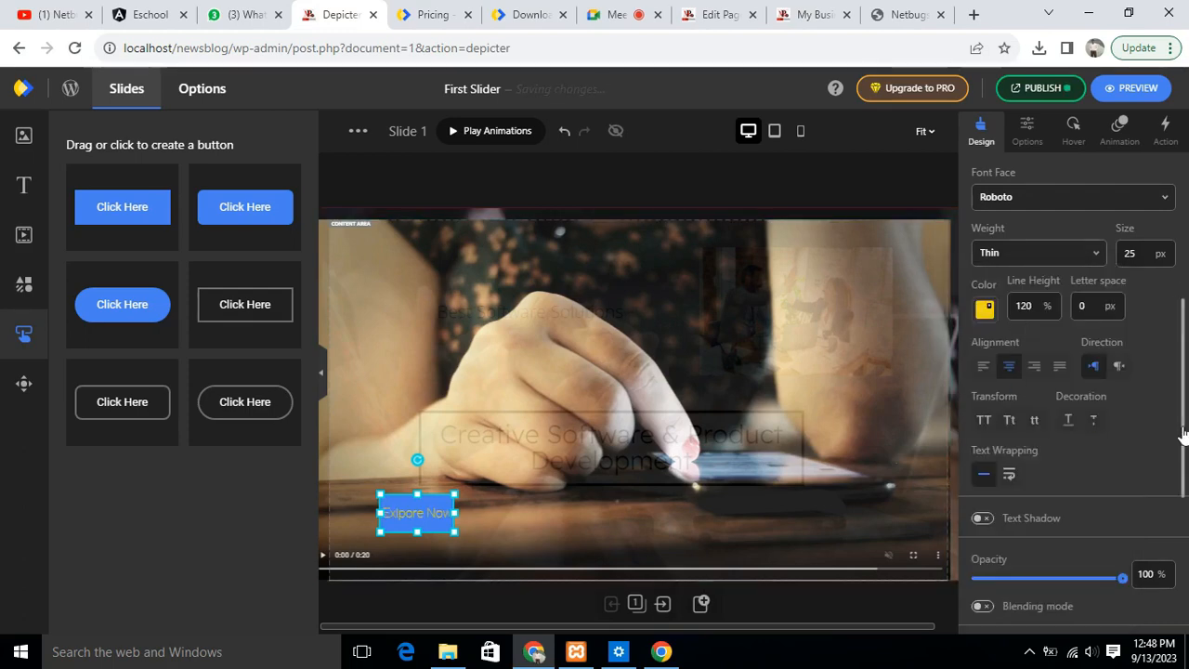
pyautogui.click(1084, 312)
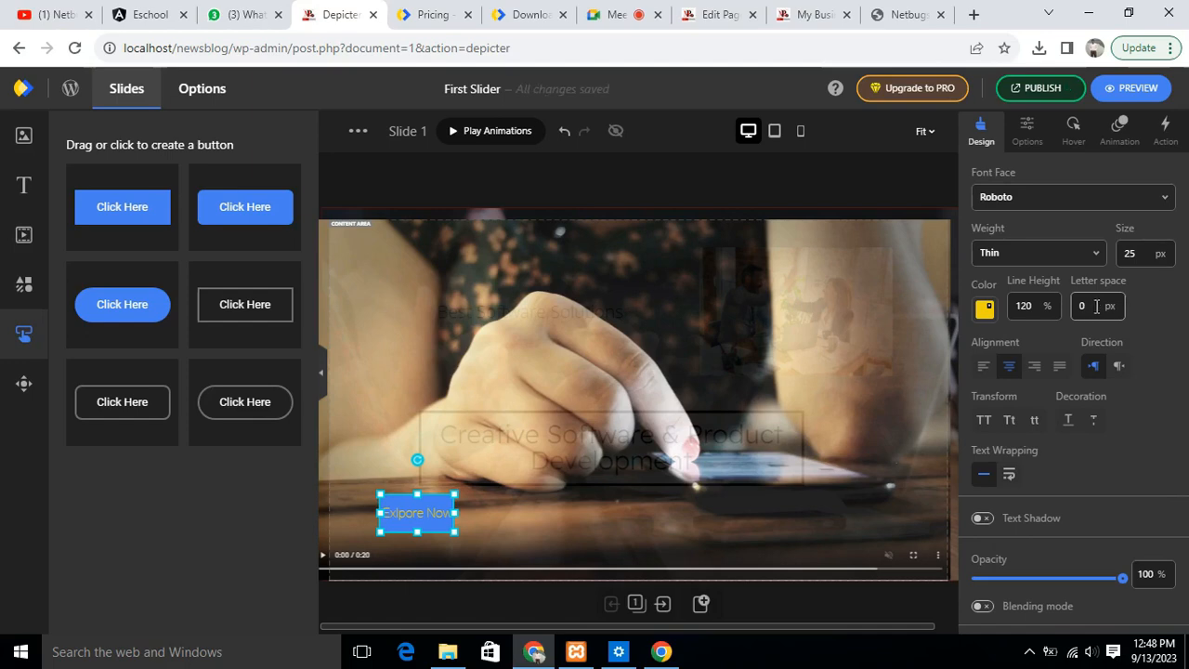
pyautogui.click(1027, 308)
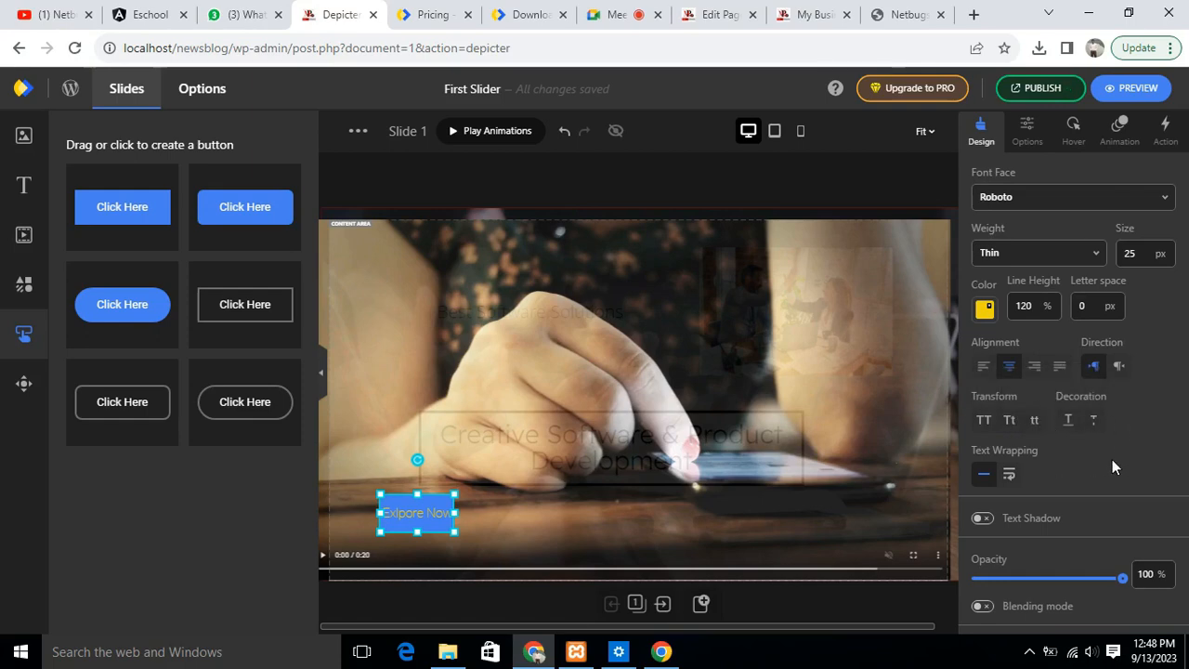
# - Enable the button's border and set its colour to red (#ee0606)
pyautogui.scroll(-3, 1112, 459)
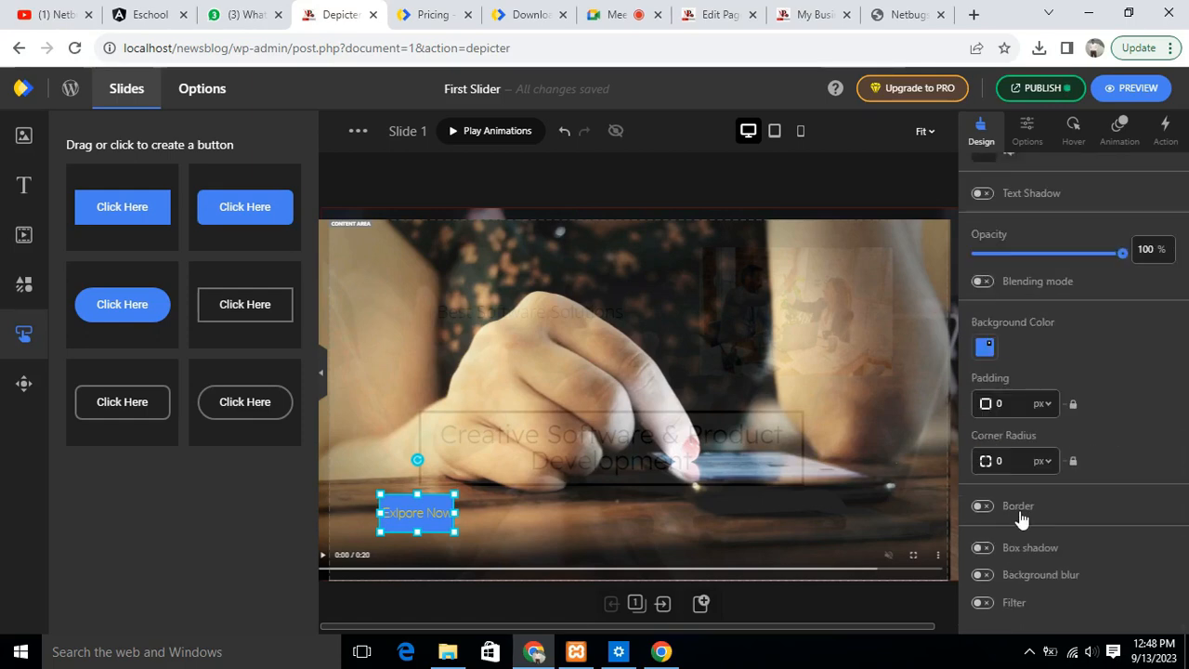
pyautogui.click(981, 506)
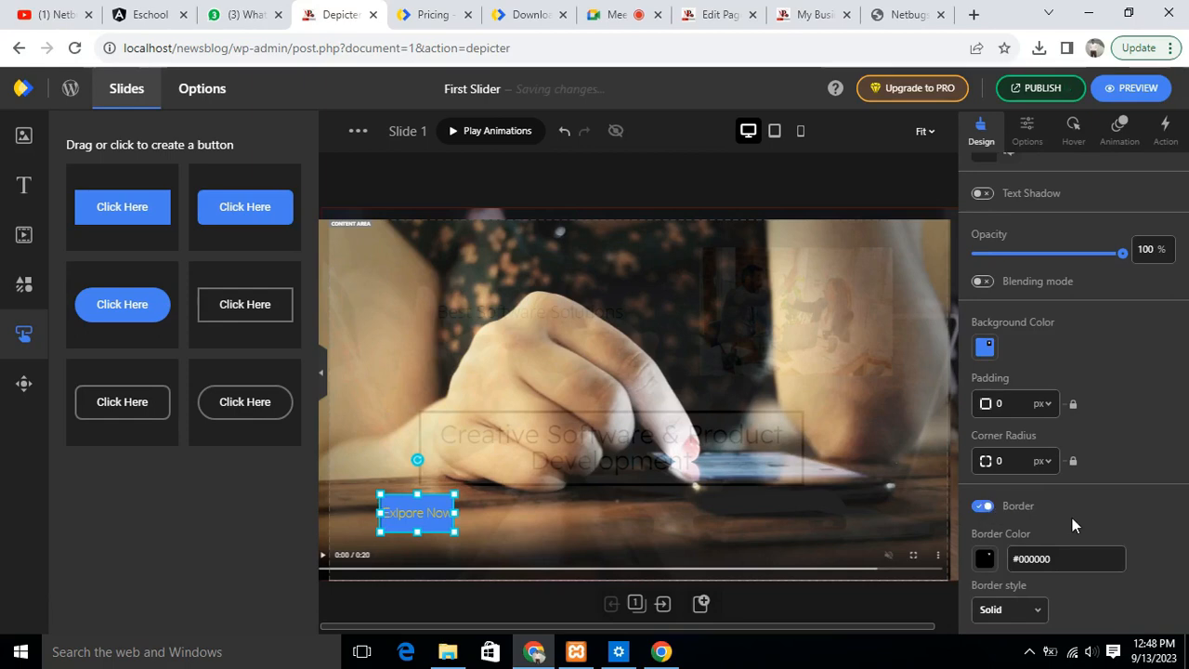
pyautogui.click(984, 560)
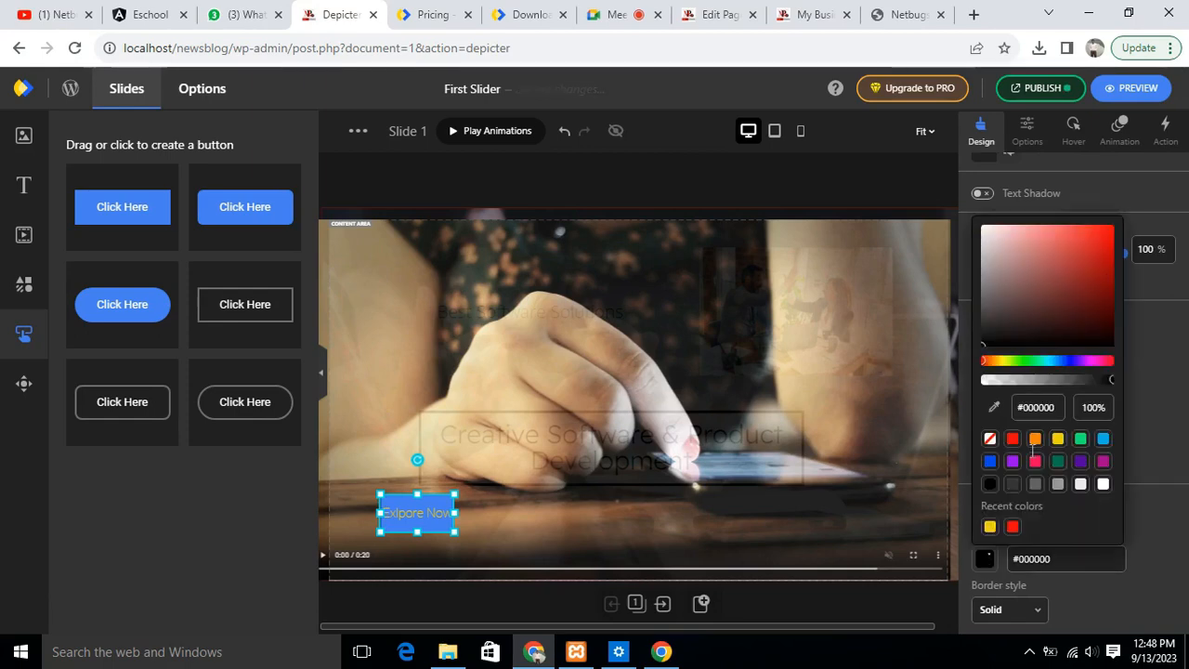
pyautogui.click(990, 526)
pyautogui.click(1012, 527)
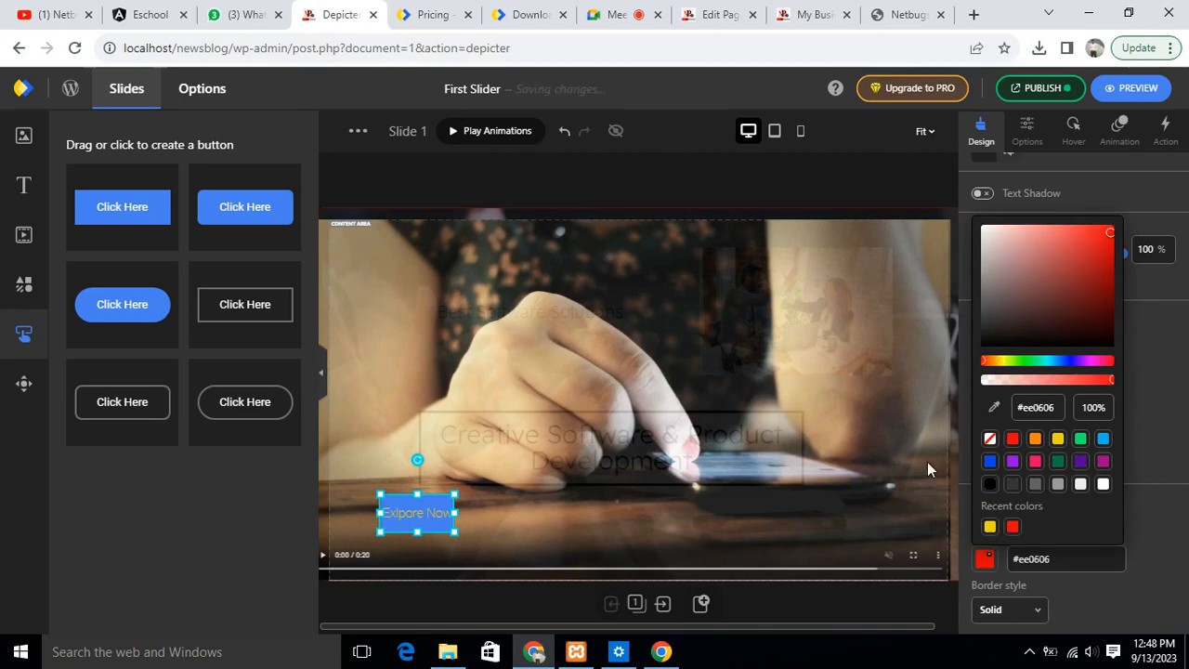
# - Set the video's opacity to 100%
pyautogui.click(802, 551)
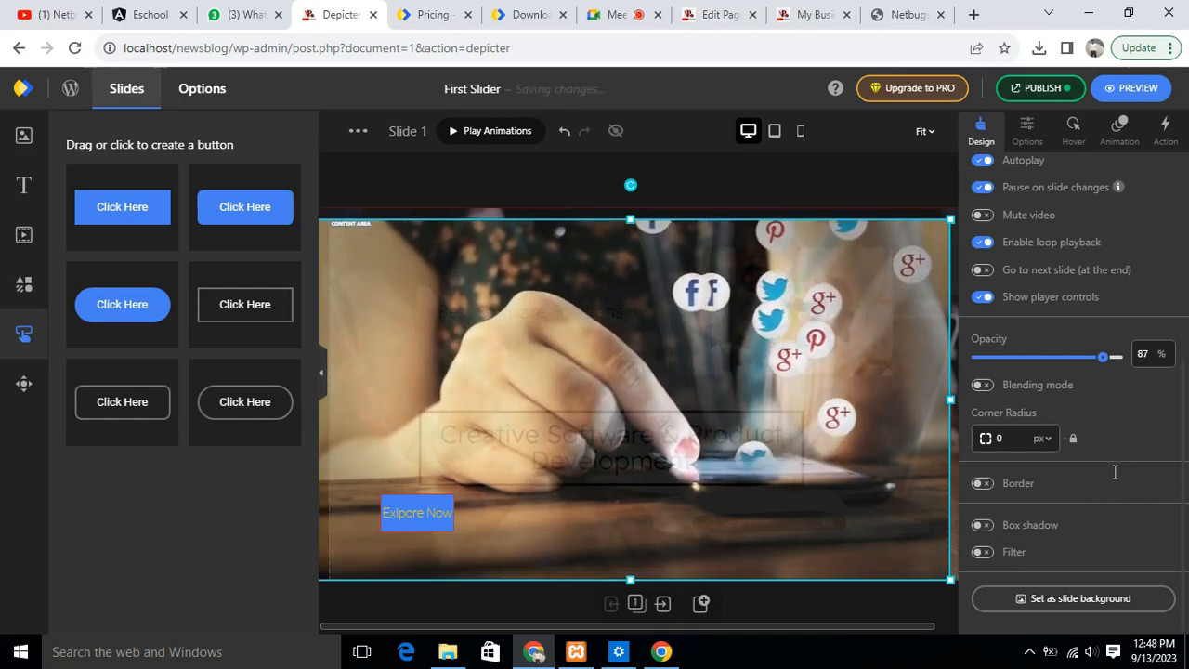
pyautogui.scroll(4, 1143, 365)
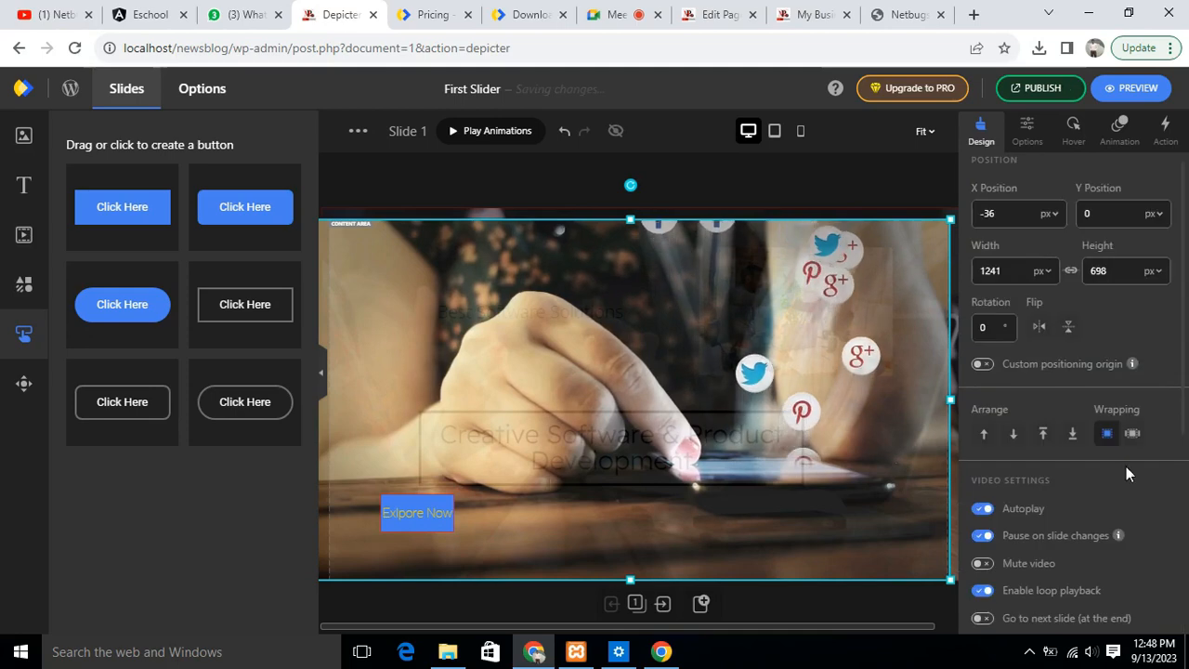
pyautogui.scroll(-4, 1122, 375)
pyautogui.click(1122, 357)
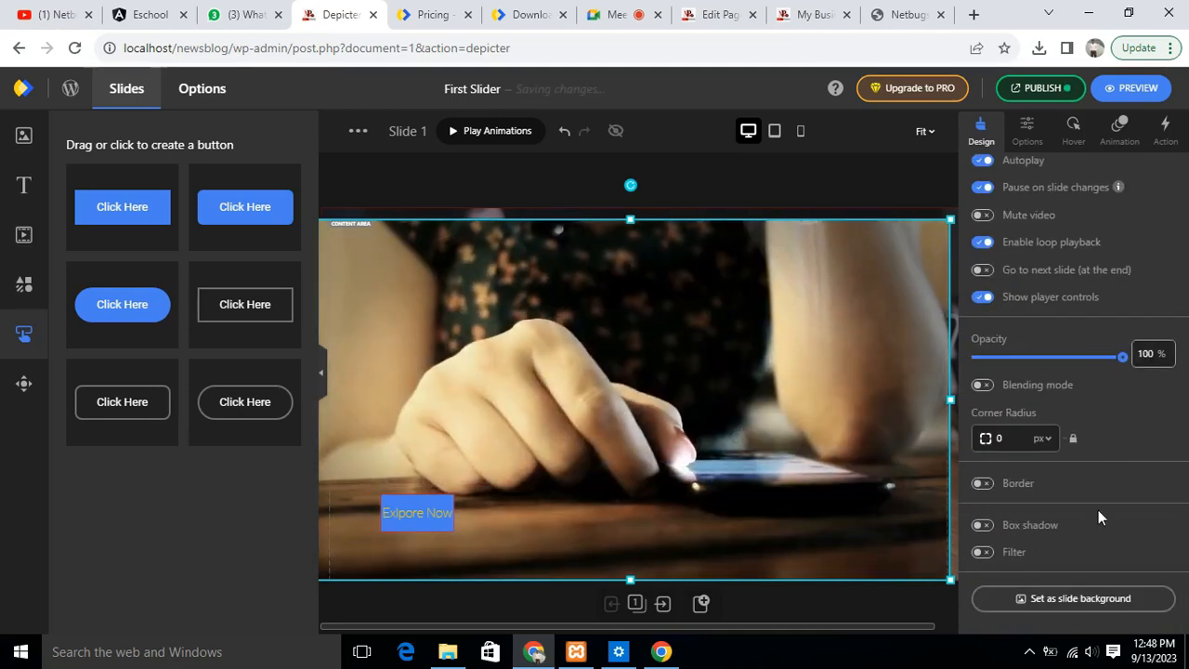
pyautogui.scroll(5, 966, 356)
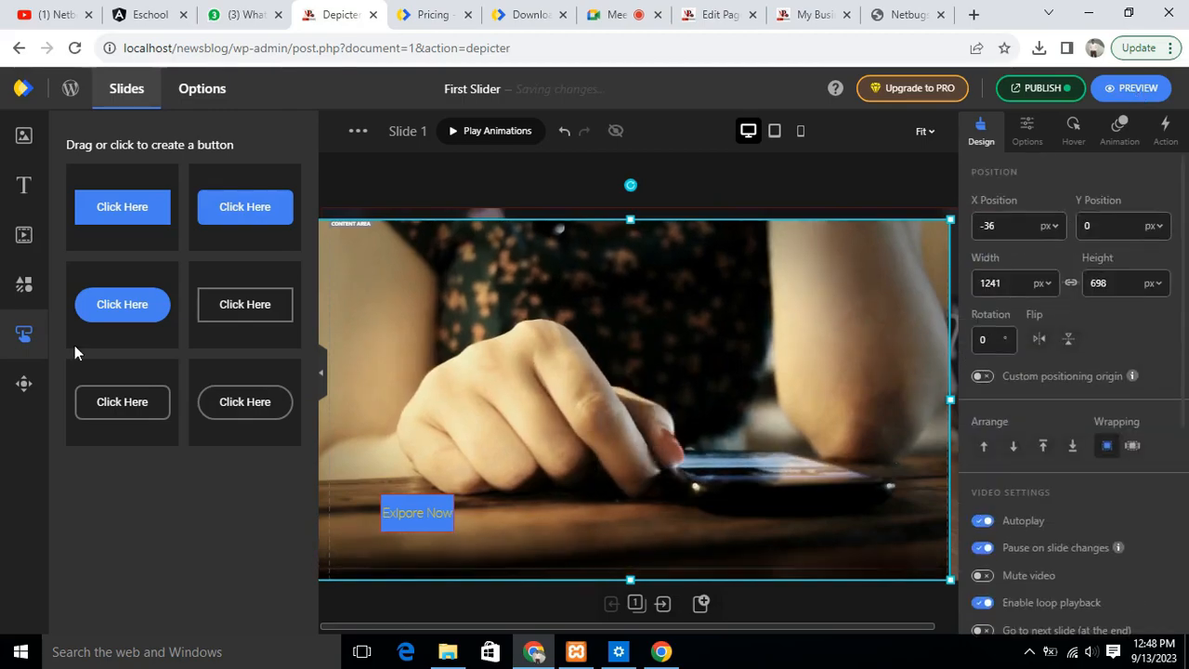
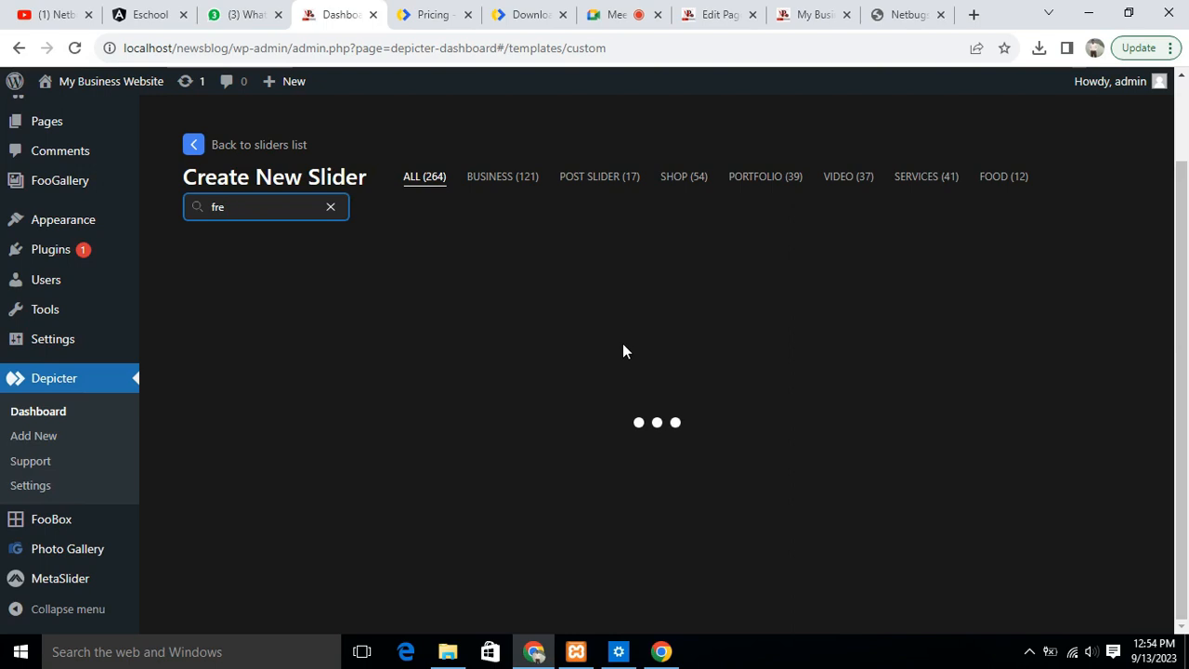
# - Filter the slider templates by the Portfolio category and look through the Gardener and Today Real Estate templates
pyautogui.click(760, 176)
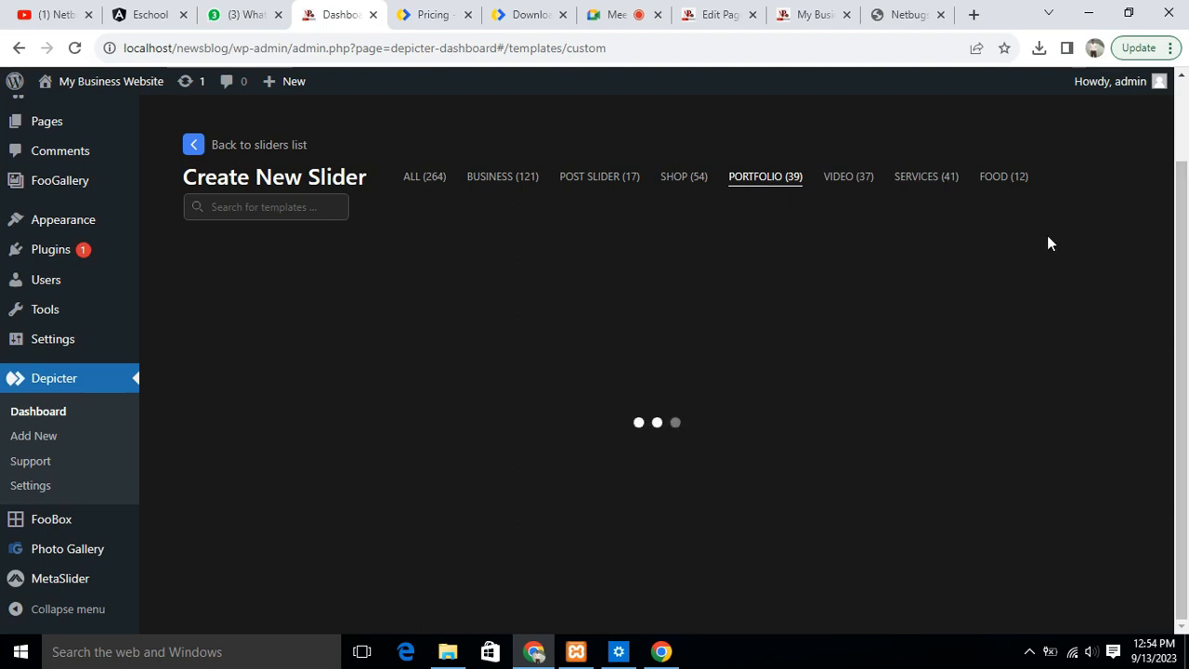
pyautogui.scroll(2, 1184, 195)
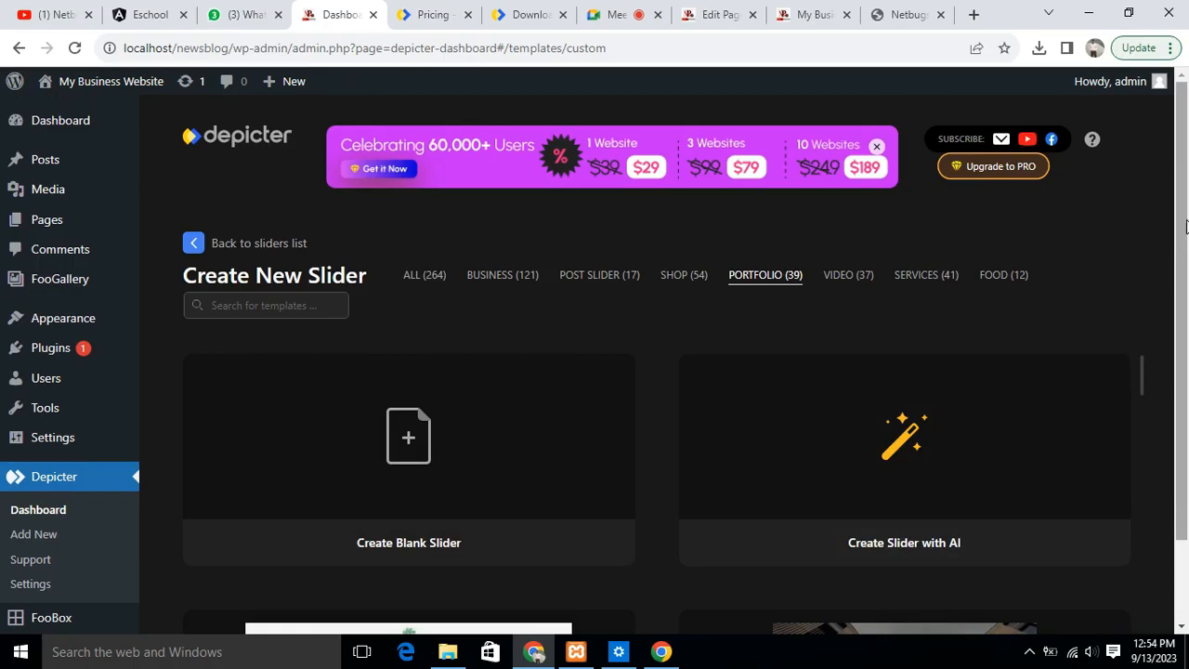
pyautogui.scroll(-1, 699, 451)
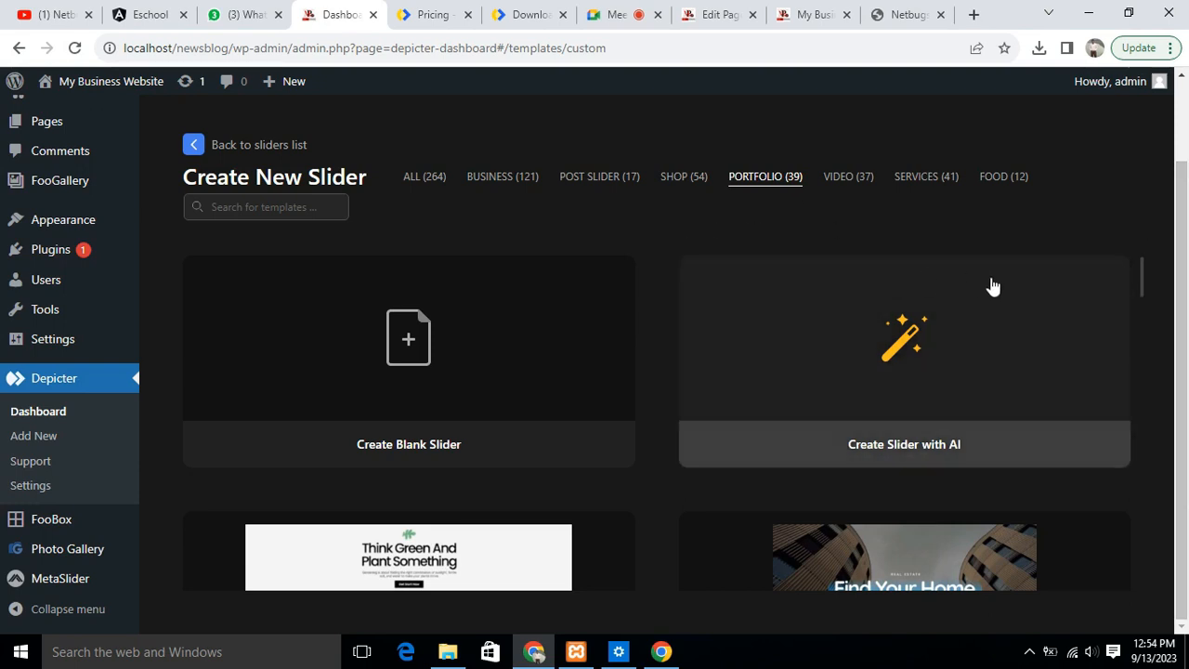
pyautogui.scroll(-3, 993, 286)
pyautogui.moveTo(976, 281)
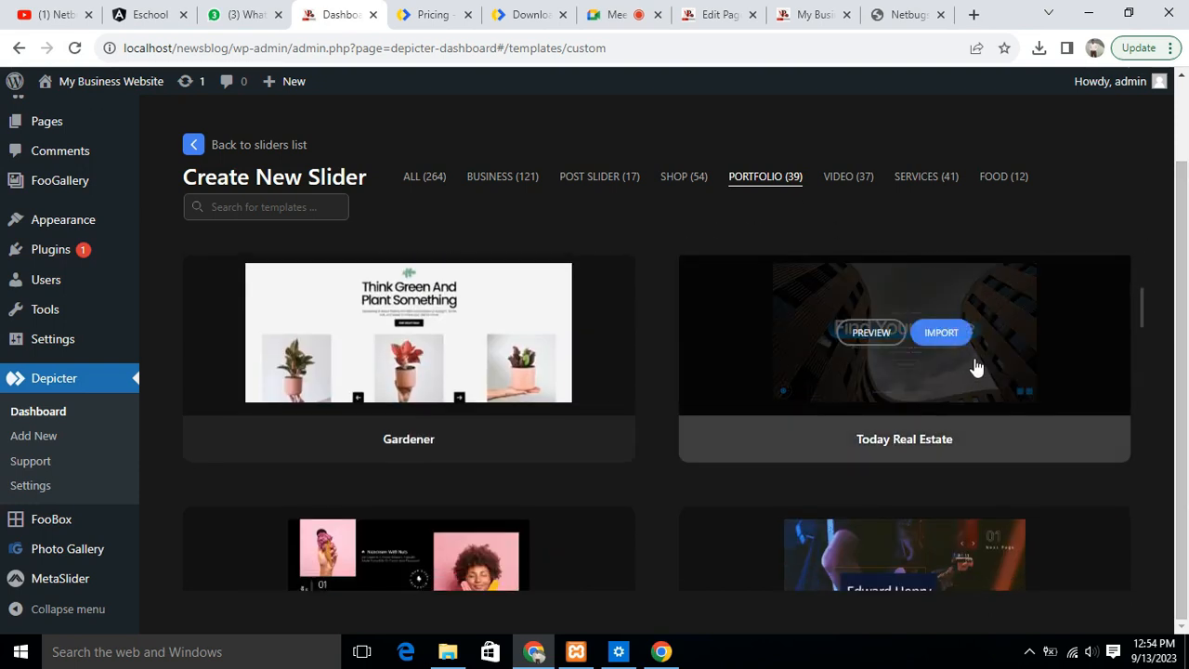
pyautogui.moveTo(480, 390)
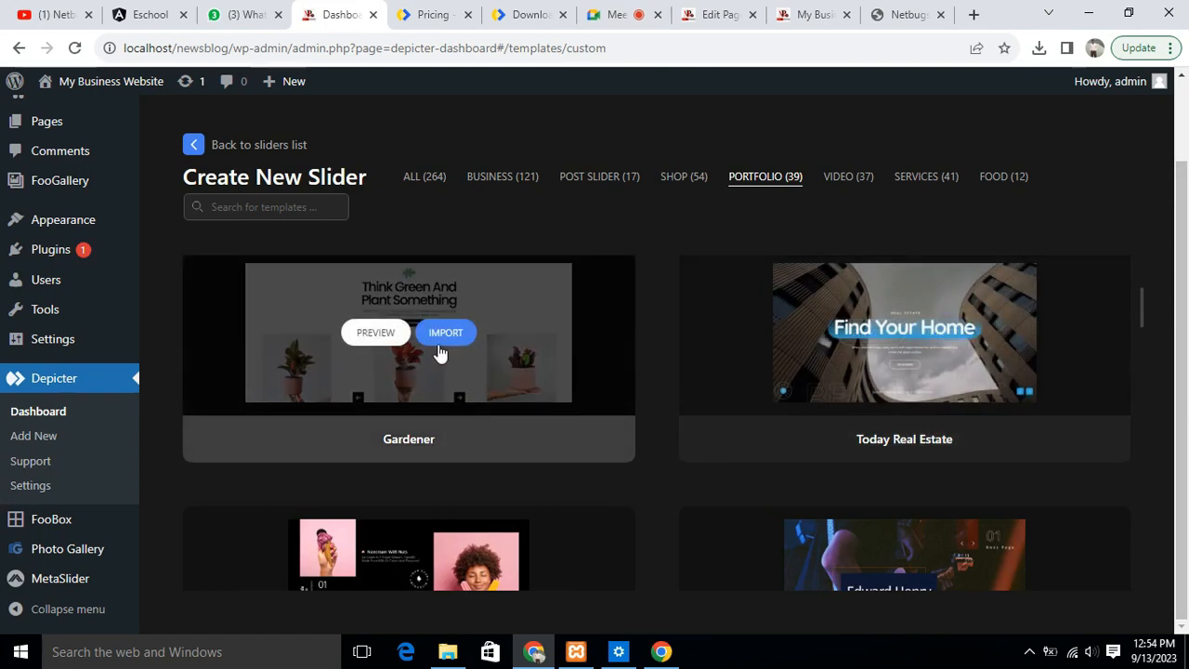
pyautogui.moveTo(910, 338)
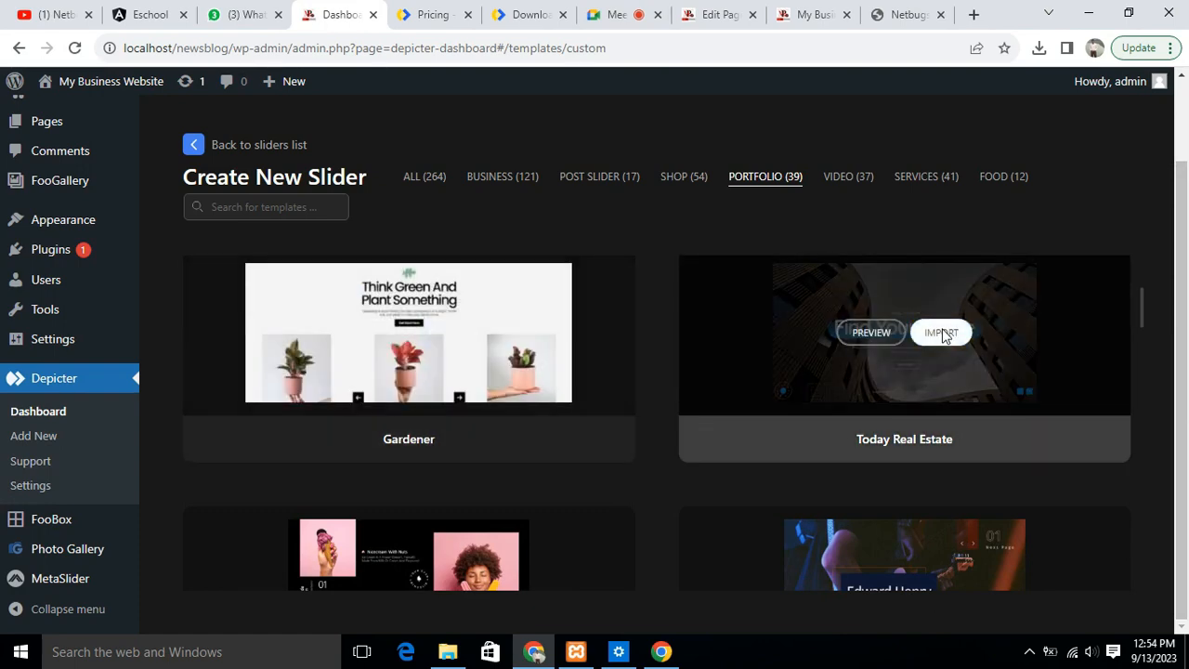
# - Try to import the Today Real Estate and Gardener templates, dismissing the upgrade offer
pyautogui.click(942, 333)
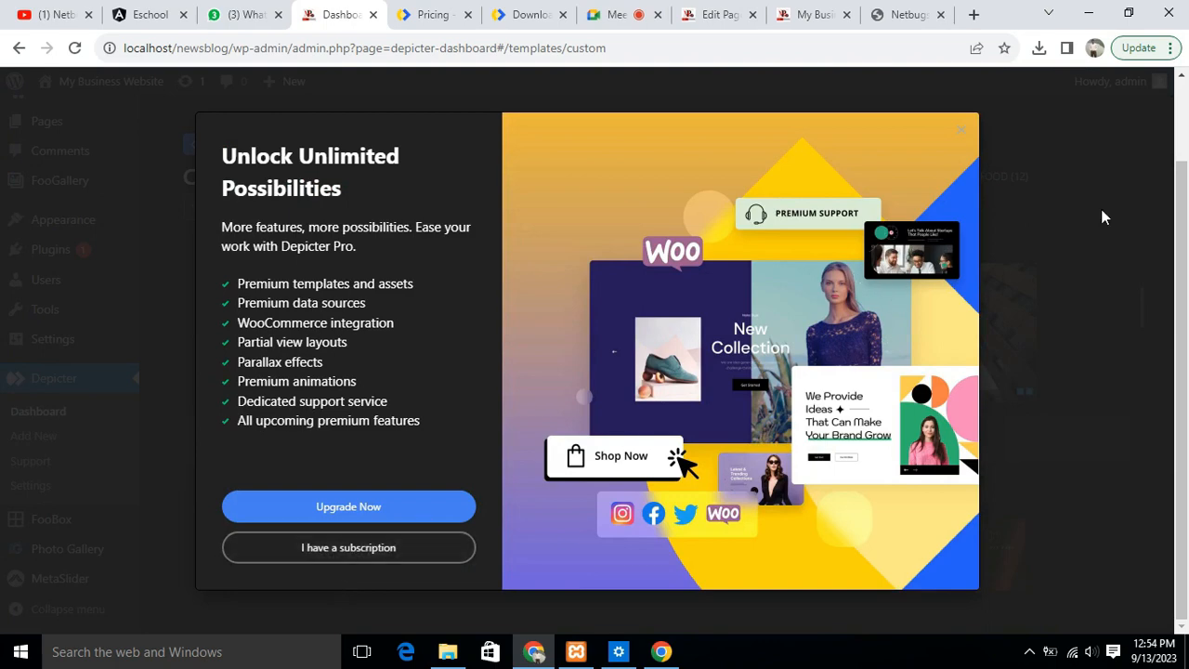
pyautogui.click(1075, 168)
pyautogui.moveTo(496, 442)
pyautogui.click(446, 331)
pyautogui.click(1075, 331)
pyautogui.moveTo(897, 332)
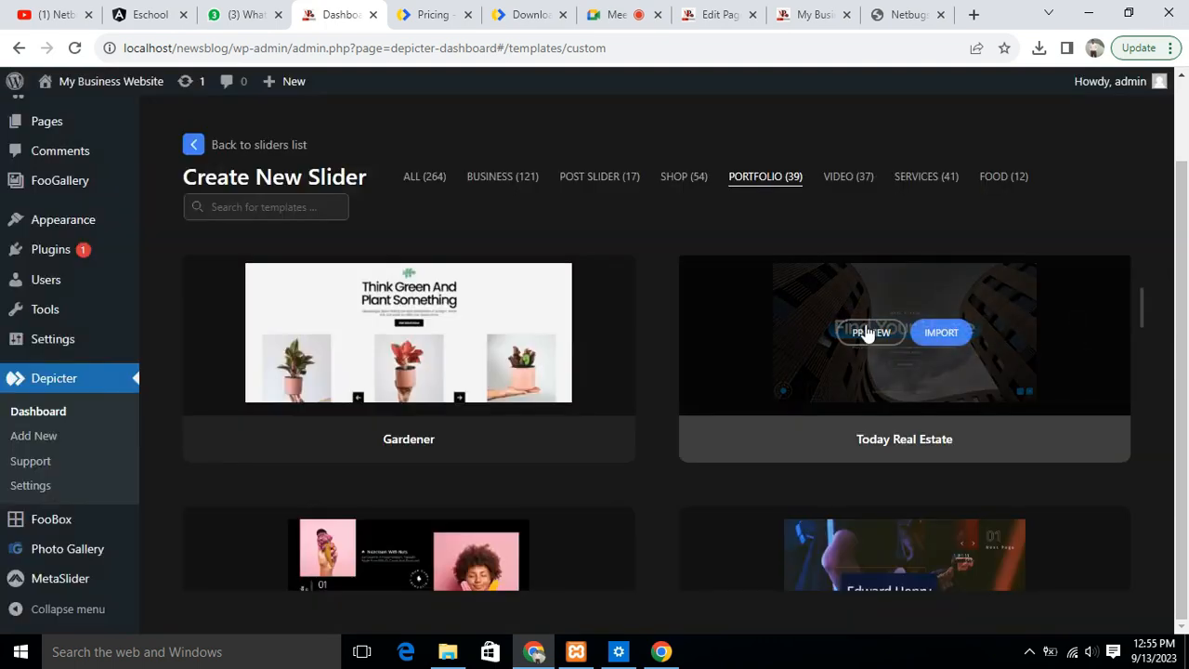
pyautogui.click(934, 332)
pyautogui.click(1015, 279)
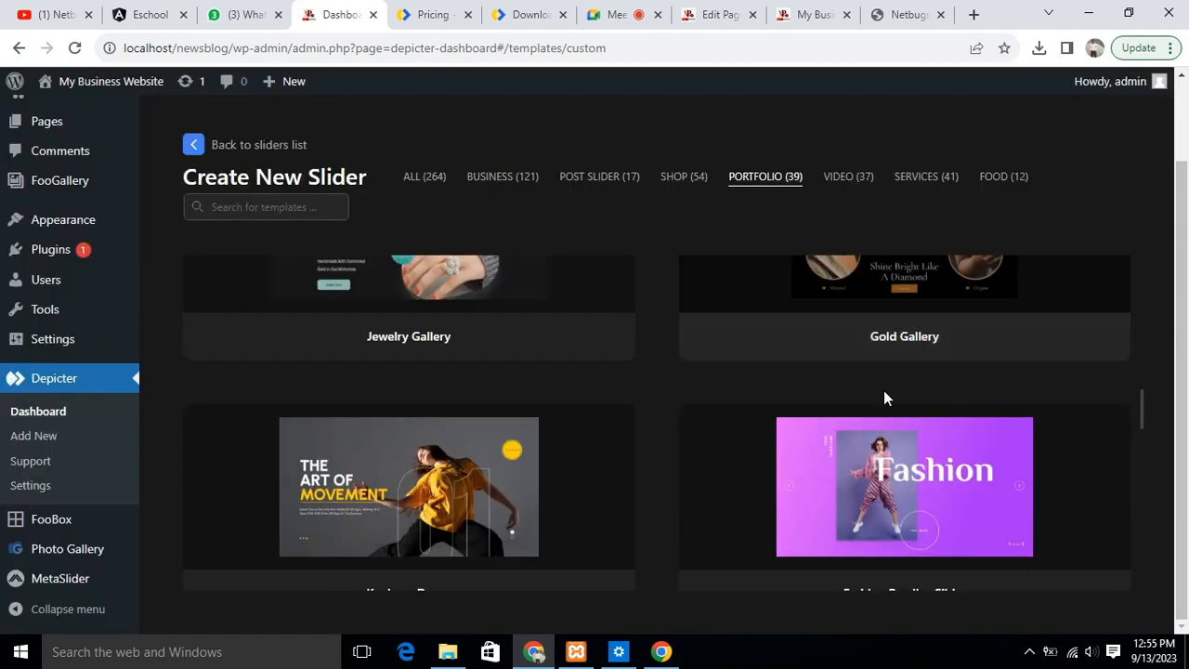
# - Try to start creating a slider with the AI Wizard, dismissing the upgrade offer
pyautogui.scroll(5, 883, 391)
pyautogui.scroll(3, 883, 391)
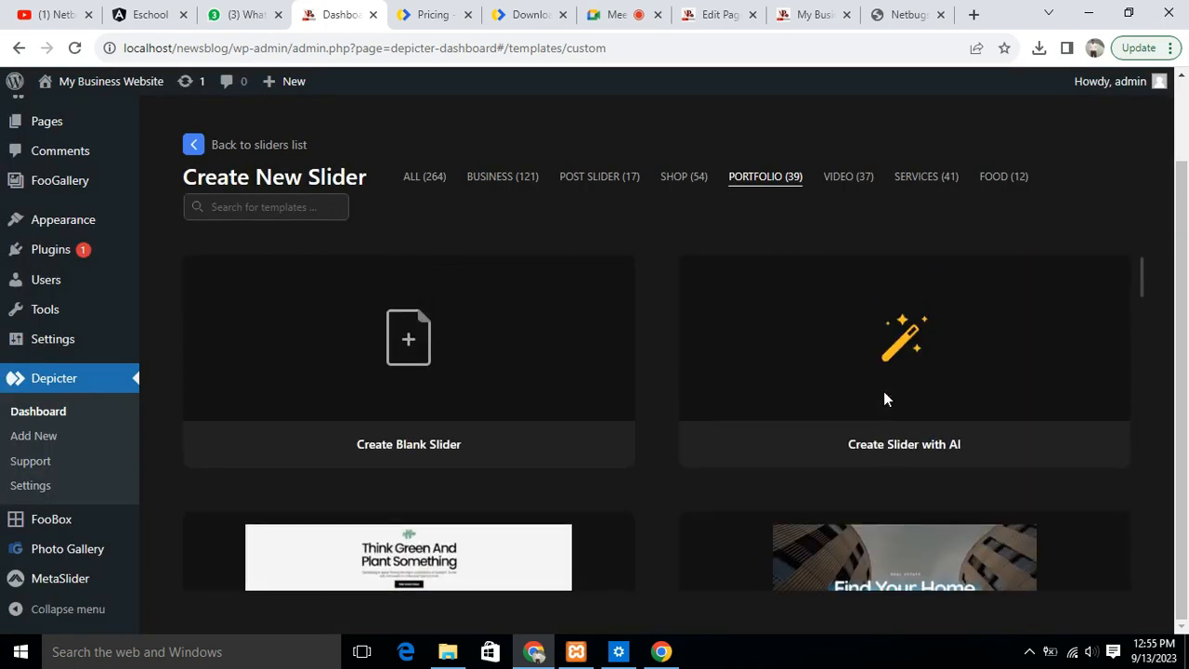
pyautogui.click(909, 335)
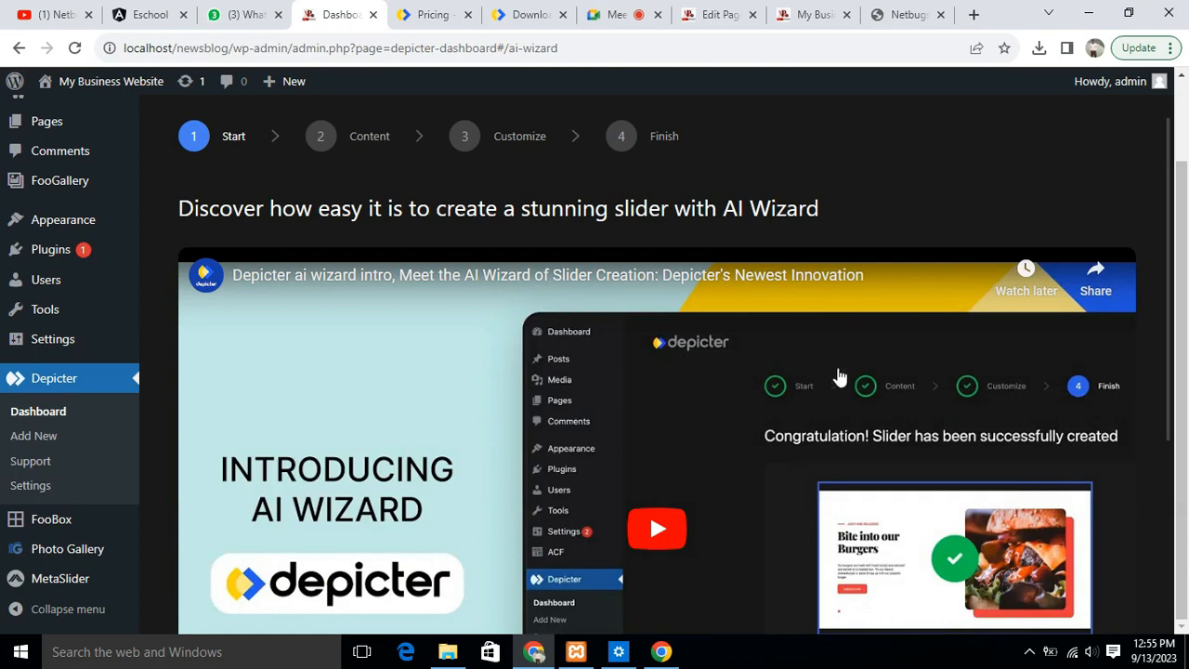
pyautogui.scroll(-3, 835, 368)
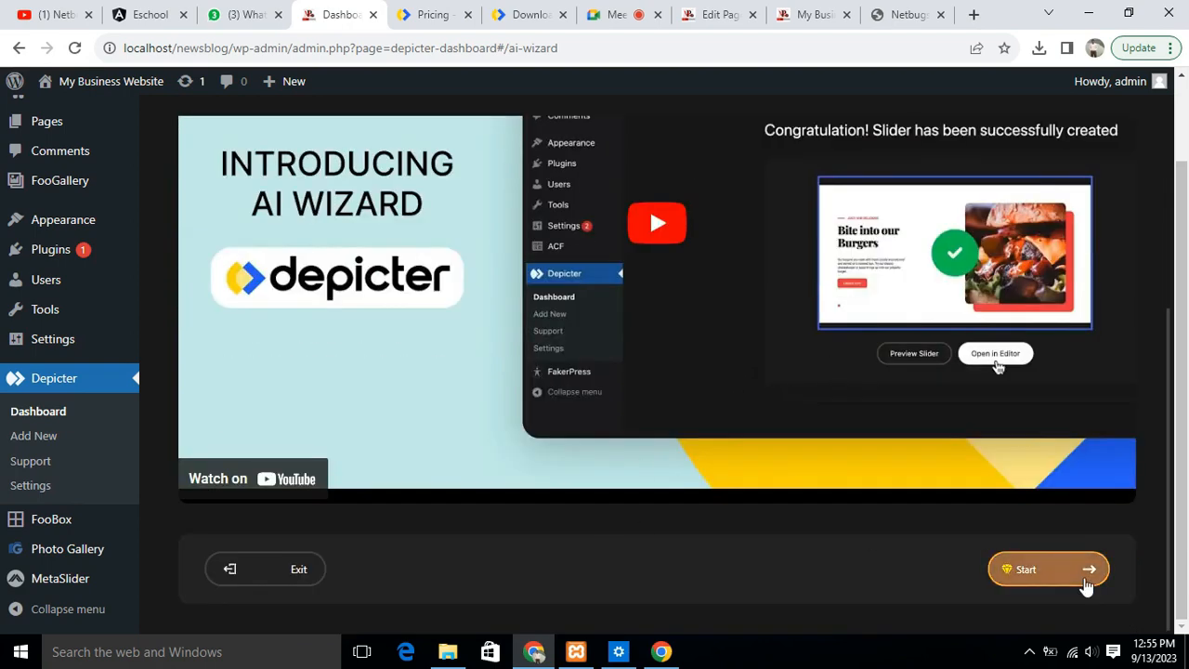
pyautogui.click(1040, 569)
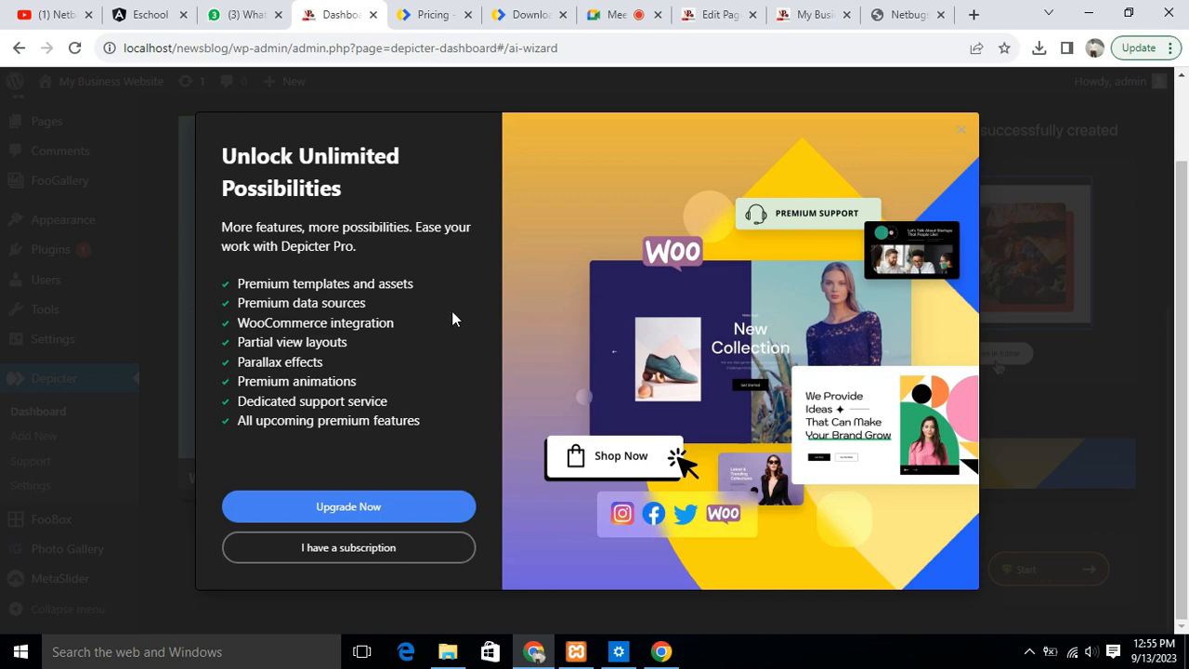
pyautogui.click(961, 131)
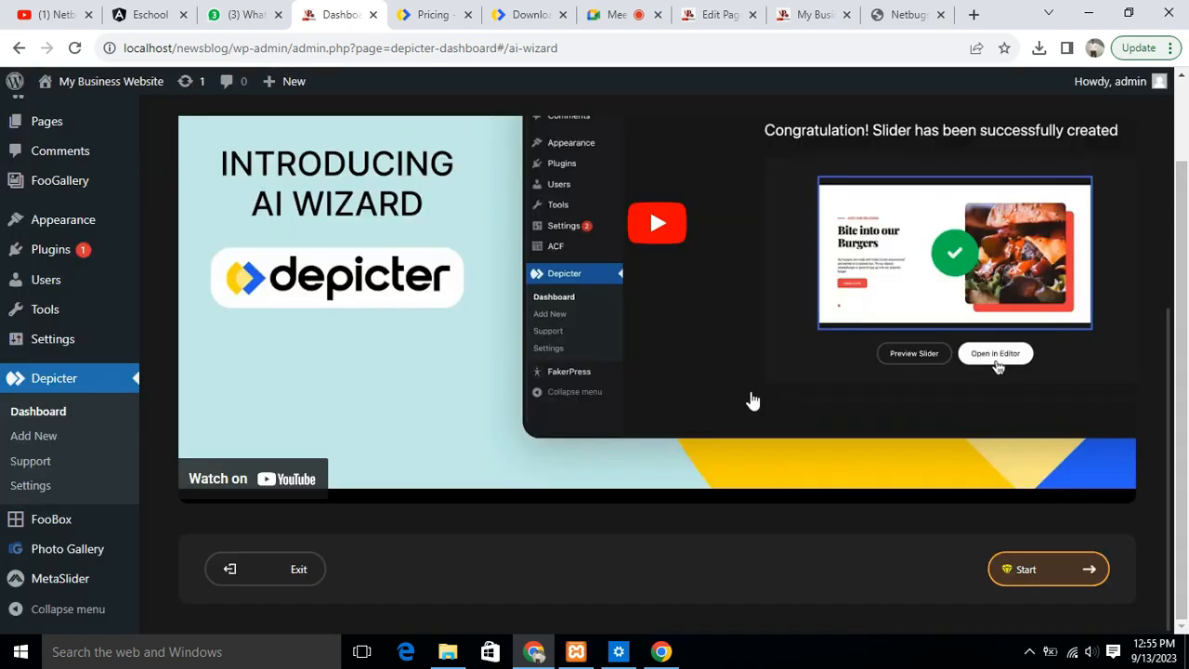
pyautogui.scroll(4, 871, 489)
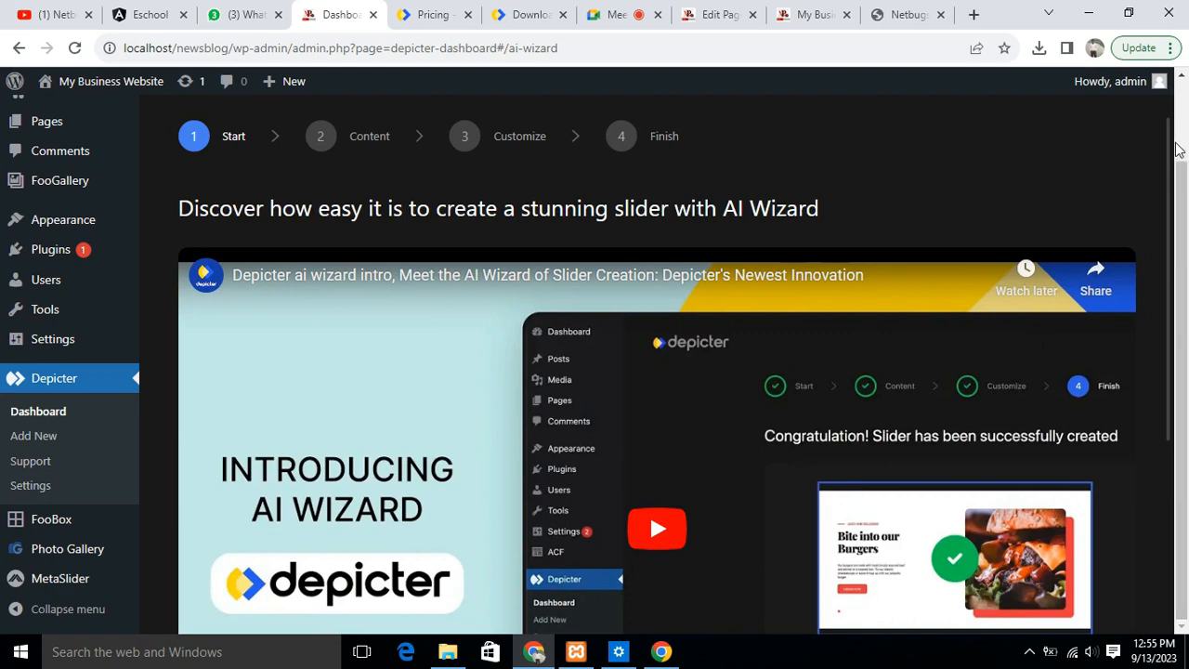
# - Return to the Depicter sliders list and open First Slider through its publishing link, showing its slides in the editor
pyautogui.click(91, 385)
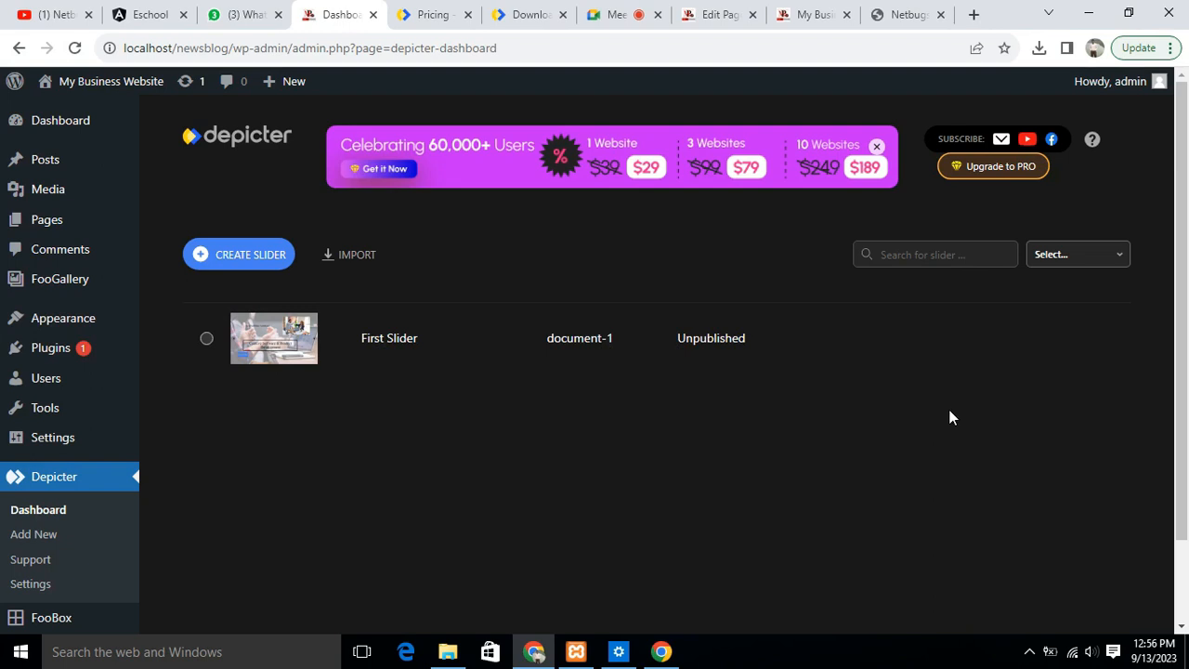
pyautogui.click(207, 340)
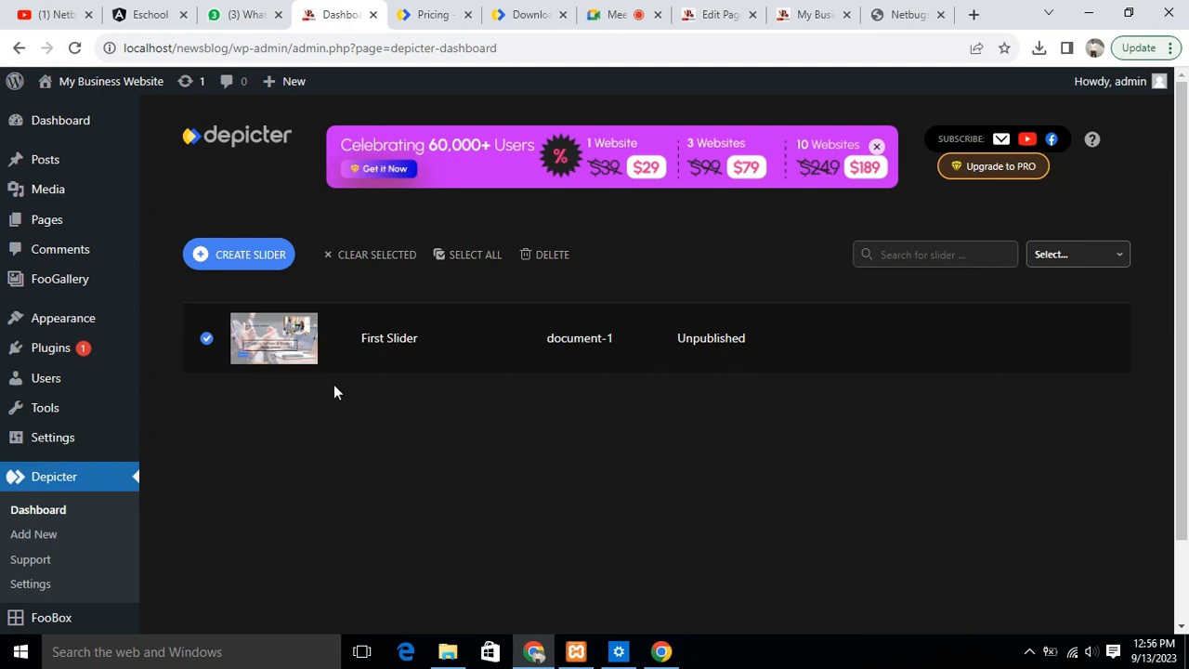
pyautogui.click(208, 340)
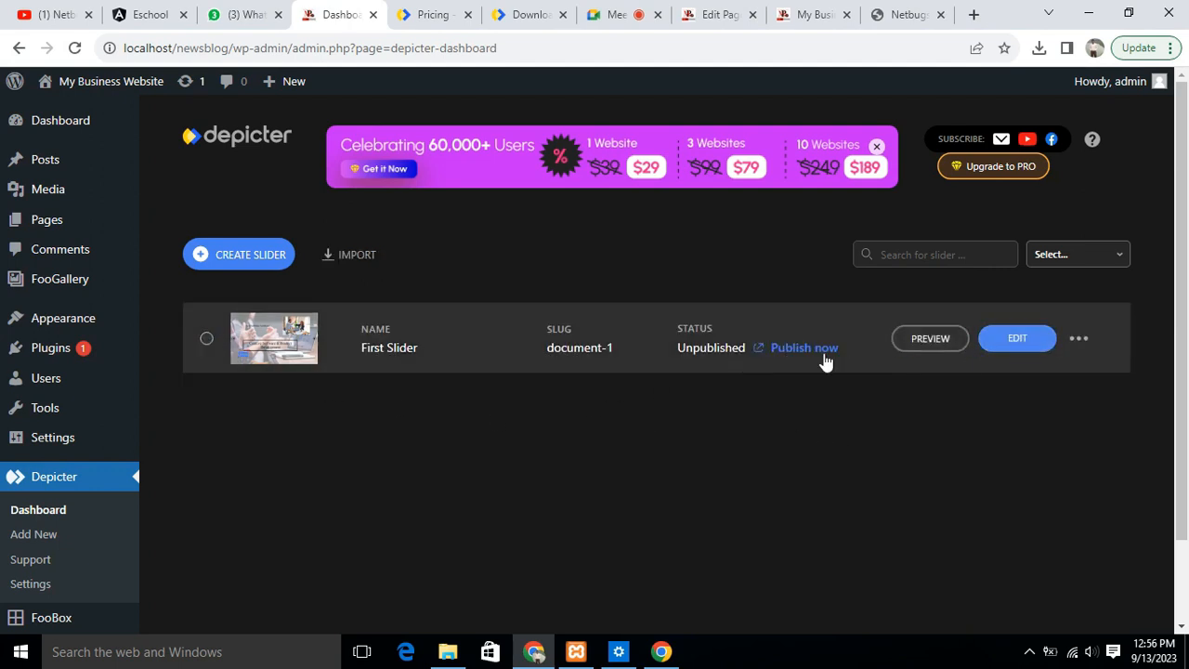
pyautogui.click(800, 346)
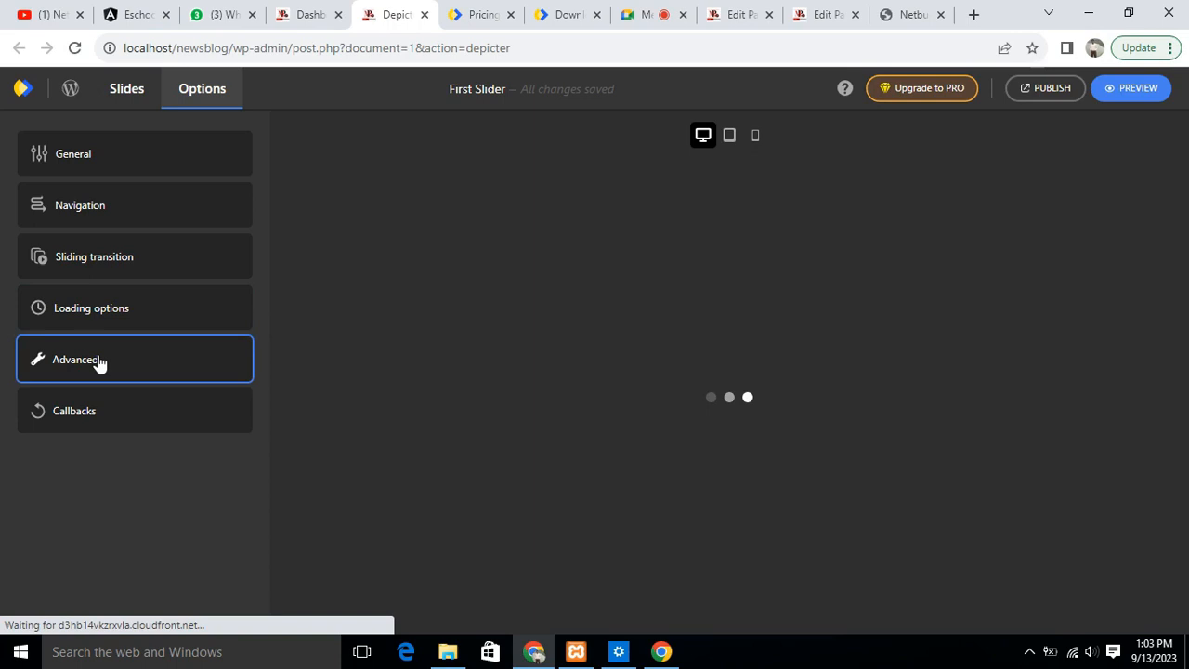
pyautogui.click(97, 362)
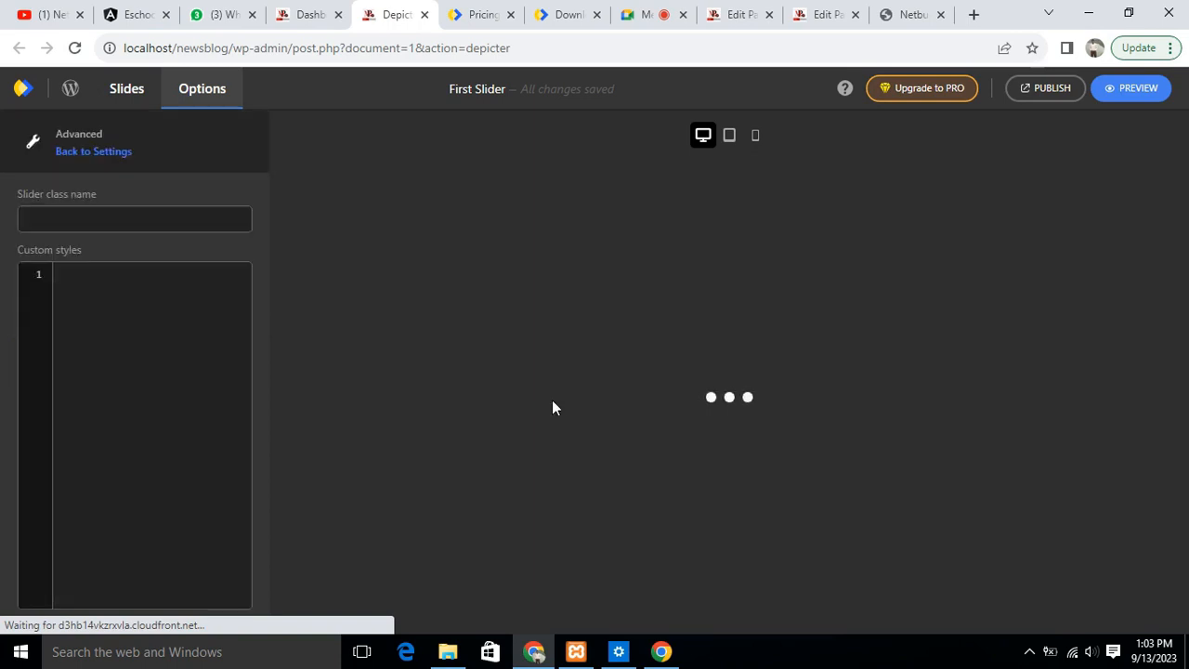
pyautogui.click(127, 96)
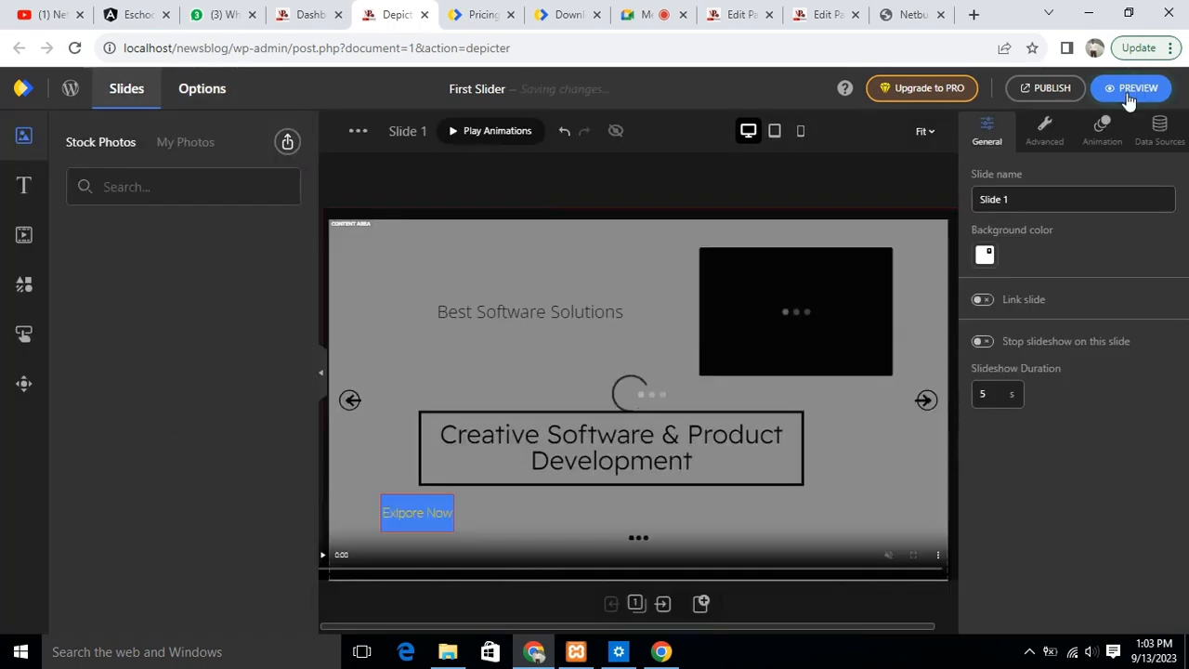
# - Show First Slider's publishing options and copy its [depicter id="1"] shortcode
pyautogui.click(1039, 87)
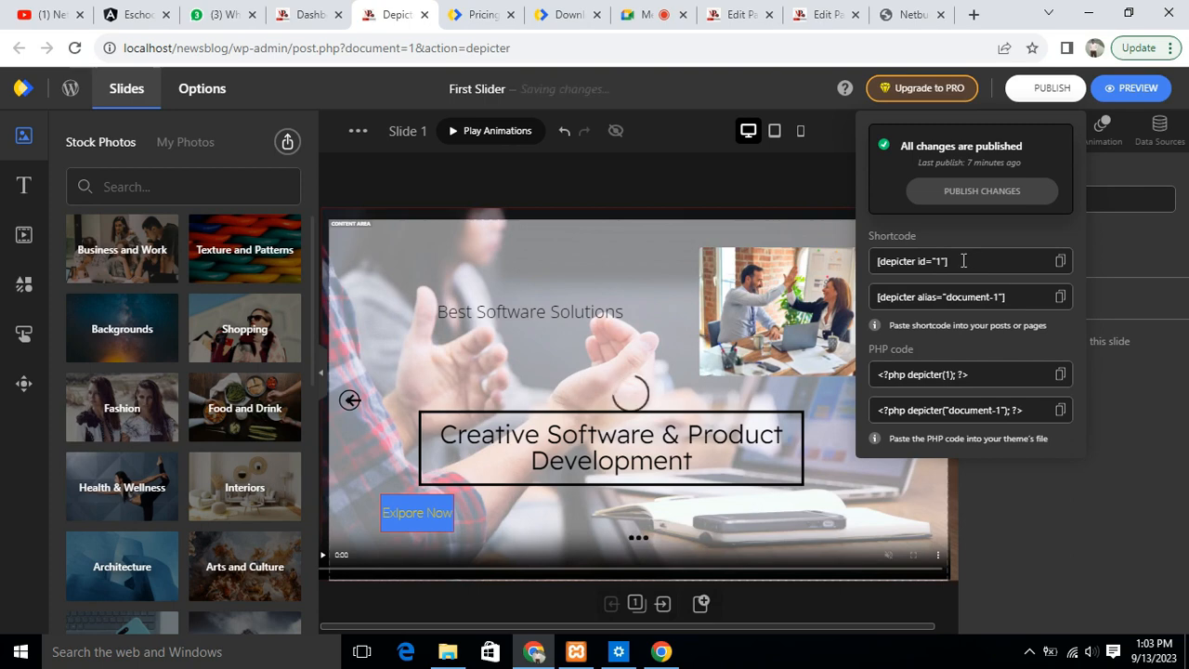
pyautogui.click(963, 261)
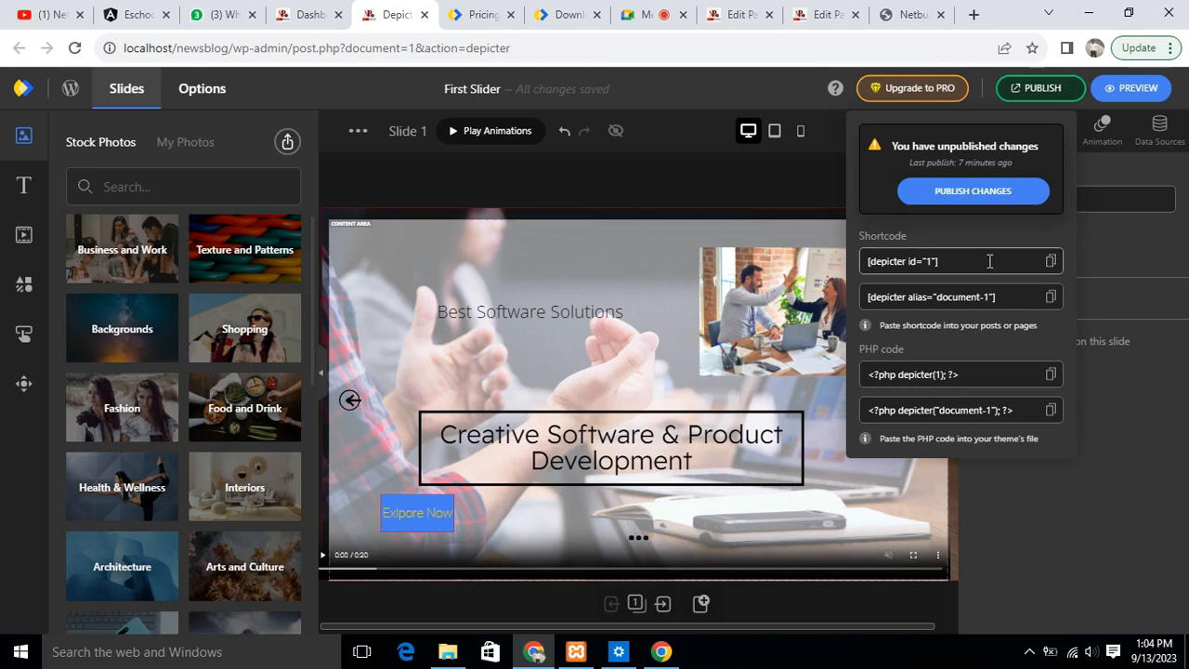
pyautogui.click(942, 90)
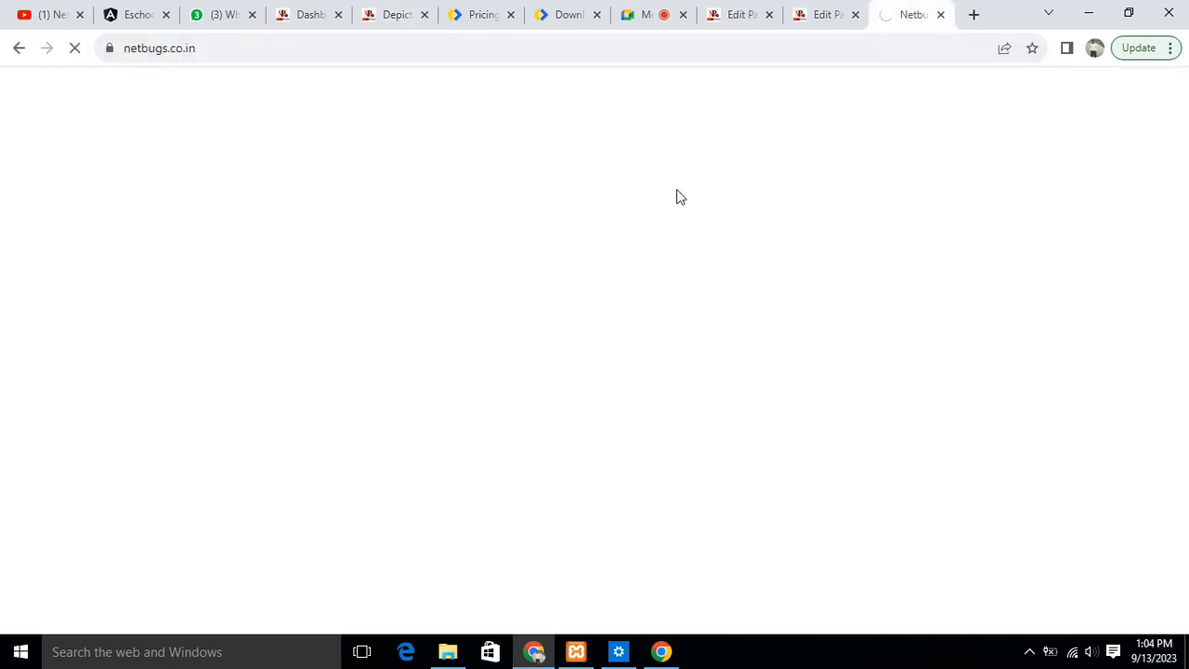
# - Switch to the open Home page editor and reload it, discarding its unsaved changes
pyautogui.click(818, 19)
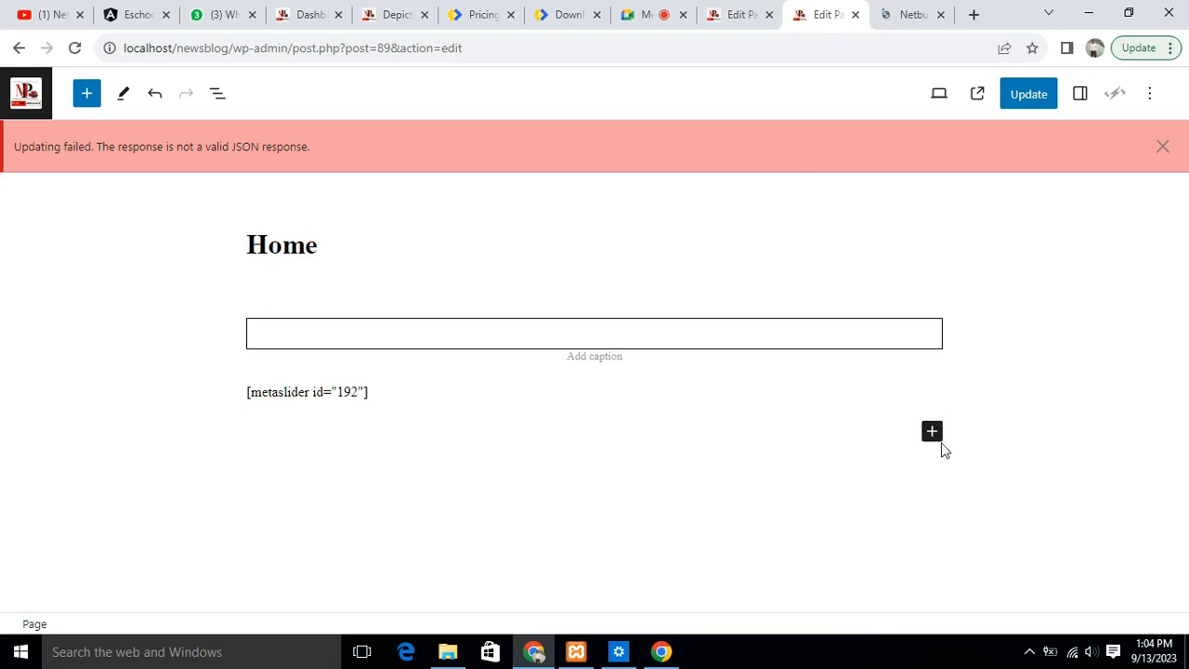
pyautogui.click(74, 48)
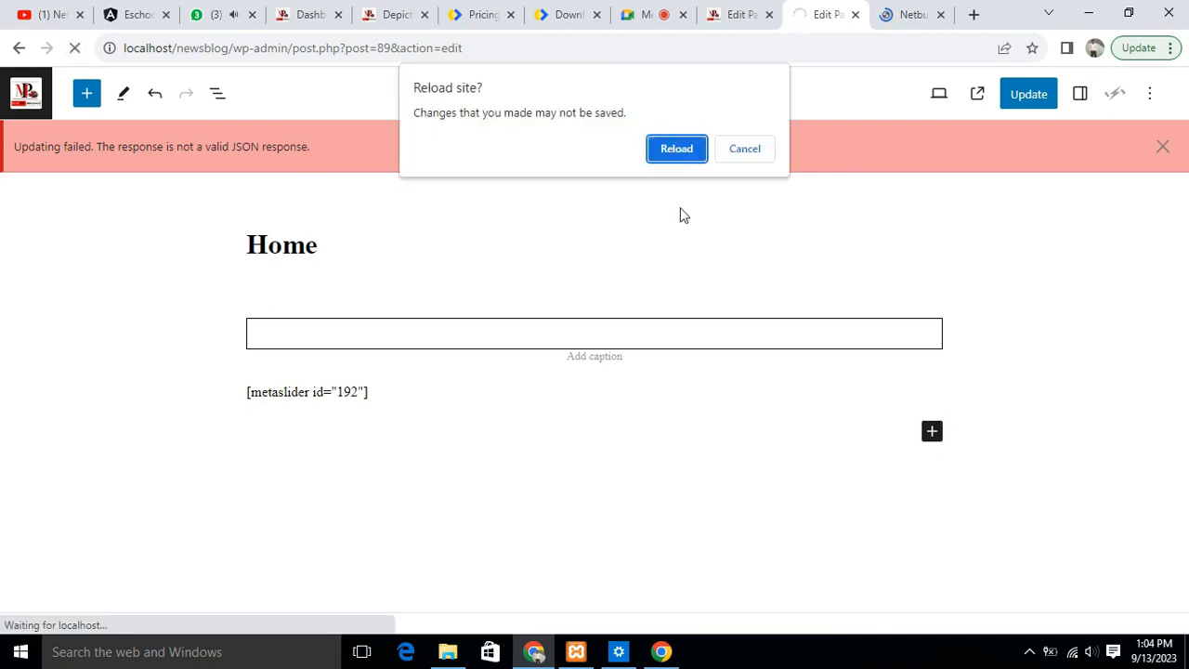
pyautogui.click(665, 148)
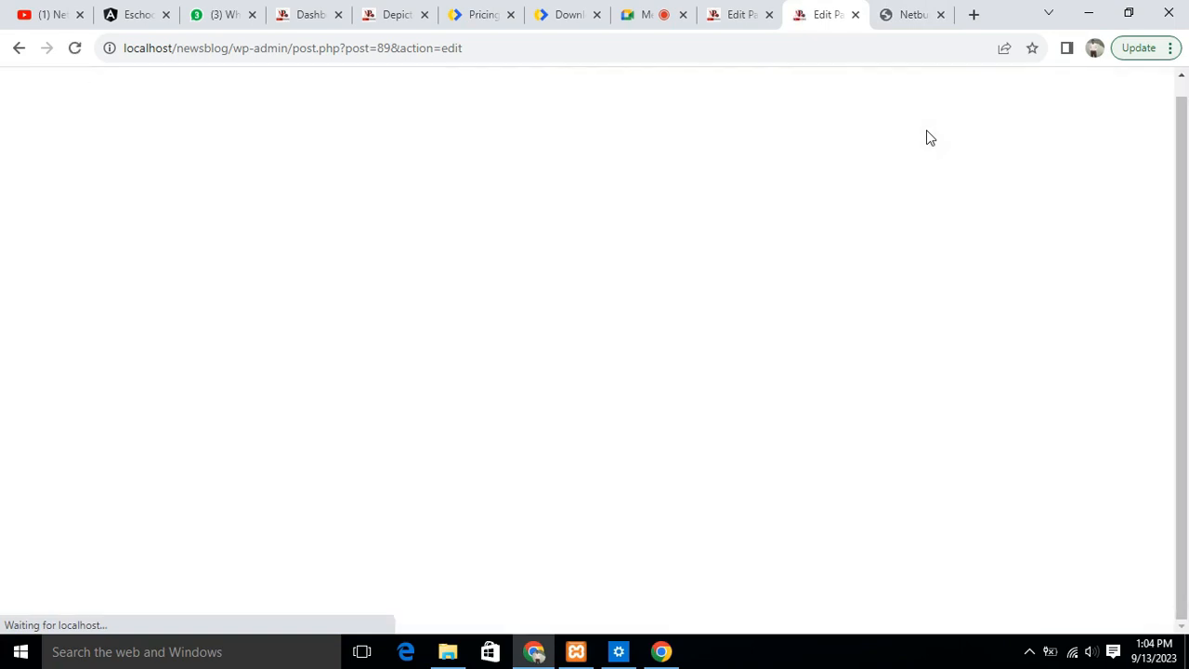
# - Load the site's front page at localhost/newsblog and open its Home page for editing in the autosaved version
pyautogui.moveTo(234, 48); pyautogui.dragTo(517, 72)
pyautogui.press('BackSpace')
pyautogui.press('Return')
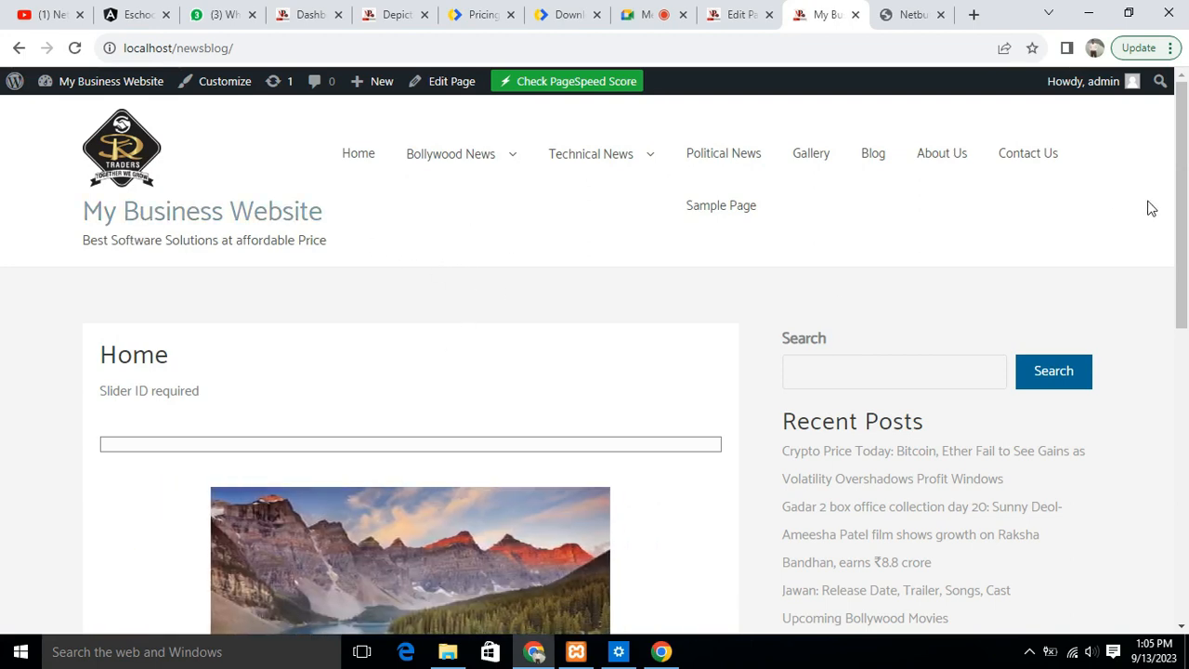
pyautogui.moveTo(1181, 110)
pyautogui.mouseDown()
pyautogui.moveTo(1182, 202)
pyautogui.moveTo(1178, 104)
pyautogui.mouseUp()
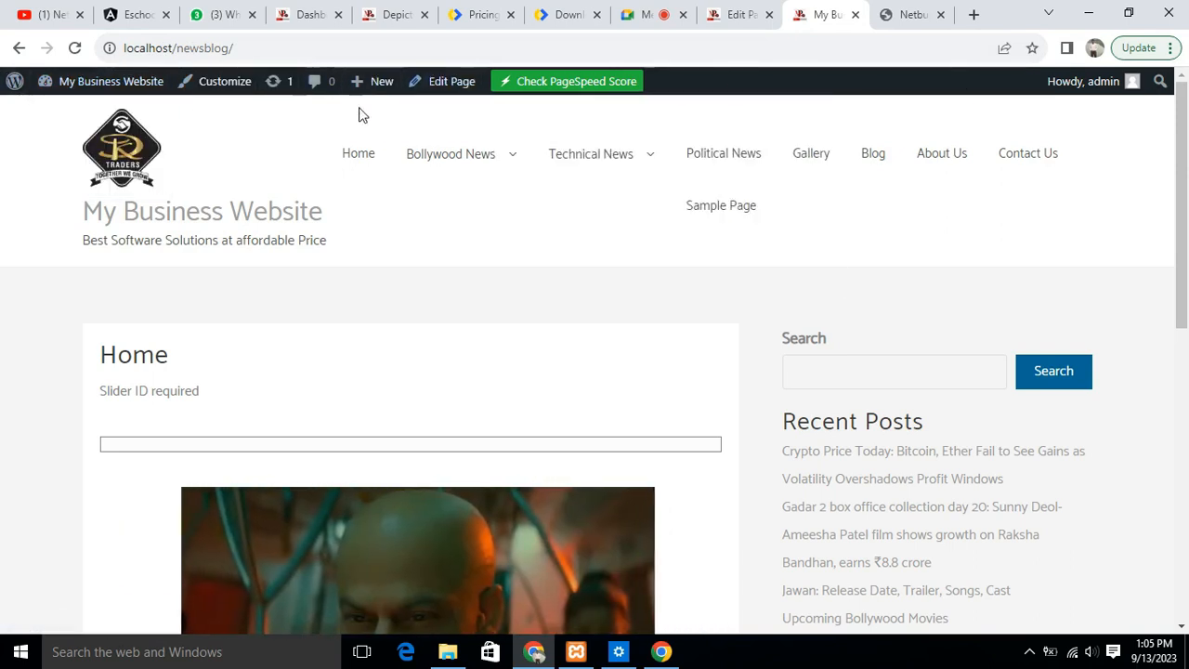
pyautogui.click(448, 82)
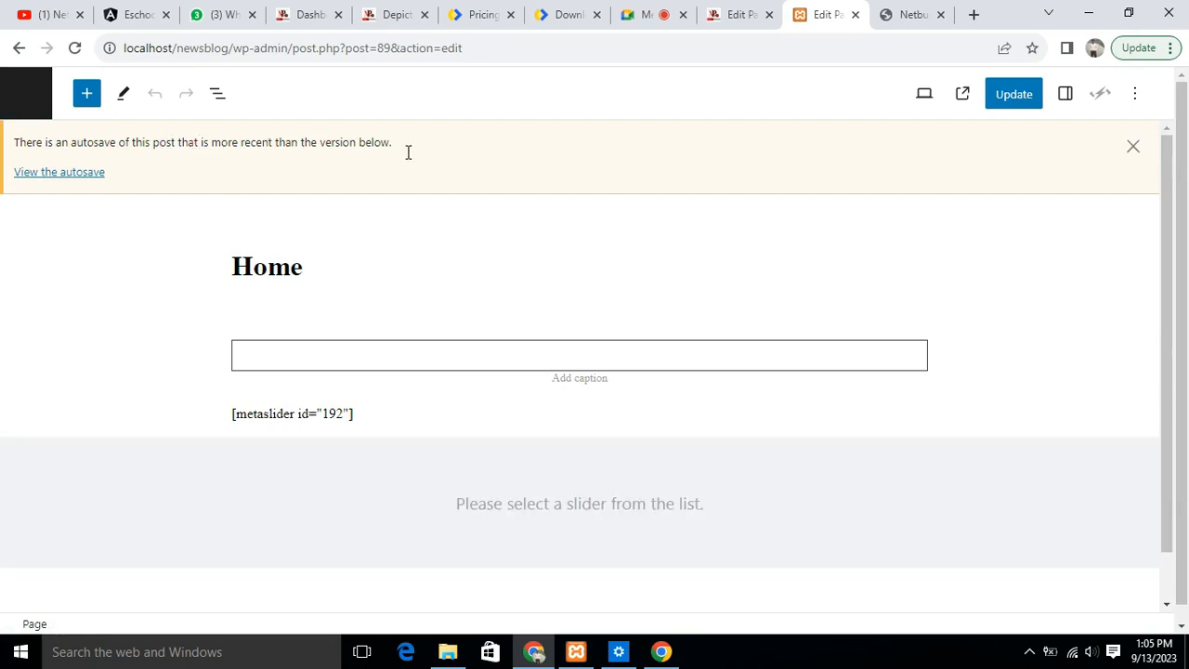
pyautogui.click(51, 172)
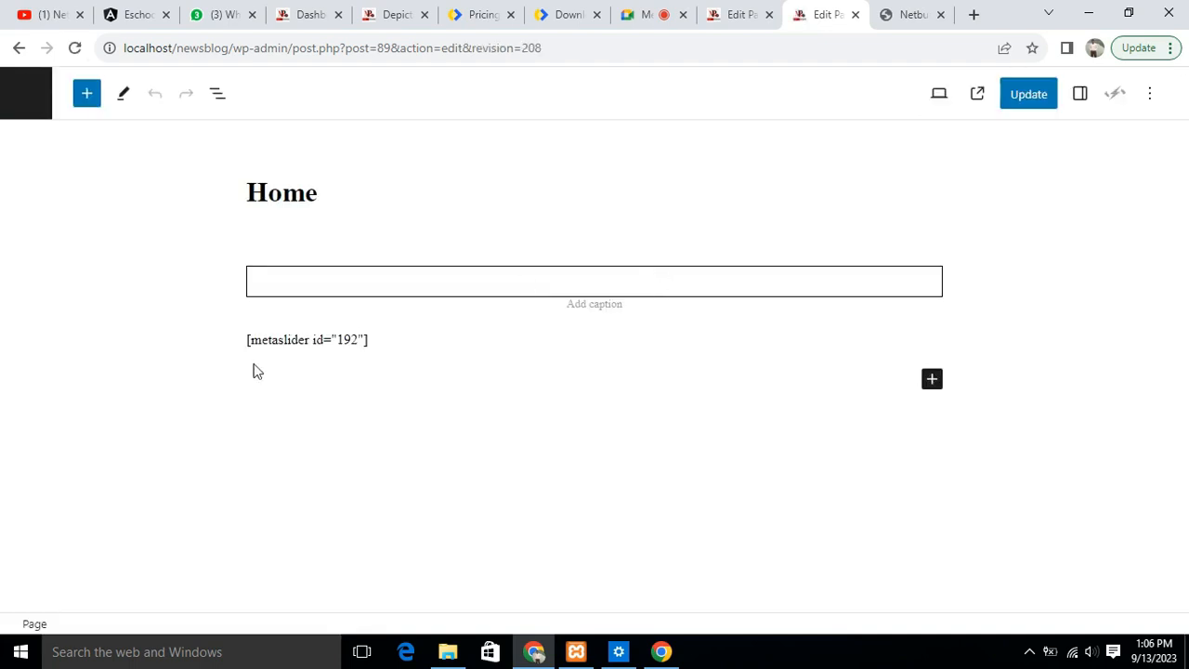
# - Add a paragraph block below the metaslider shortcode on the Home page and paste the shortcode [depicter id="1"] into it
pyautogui.click(932, 381)
pyautogui.click(420, 382)
pyautogui.click(882, 382)
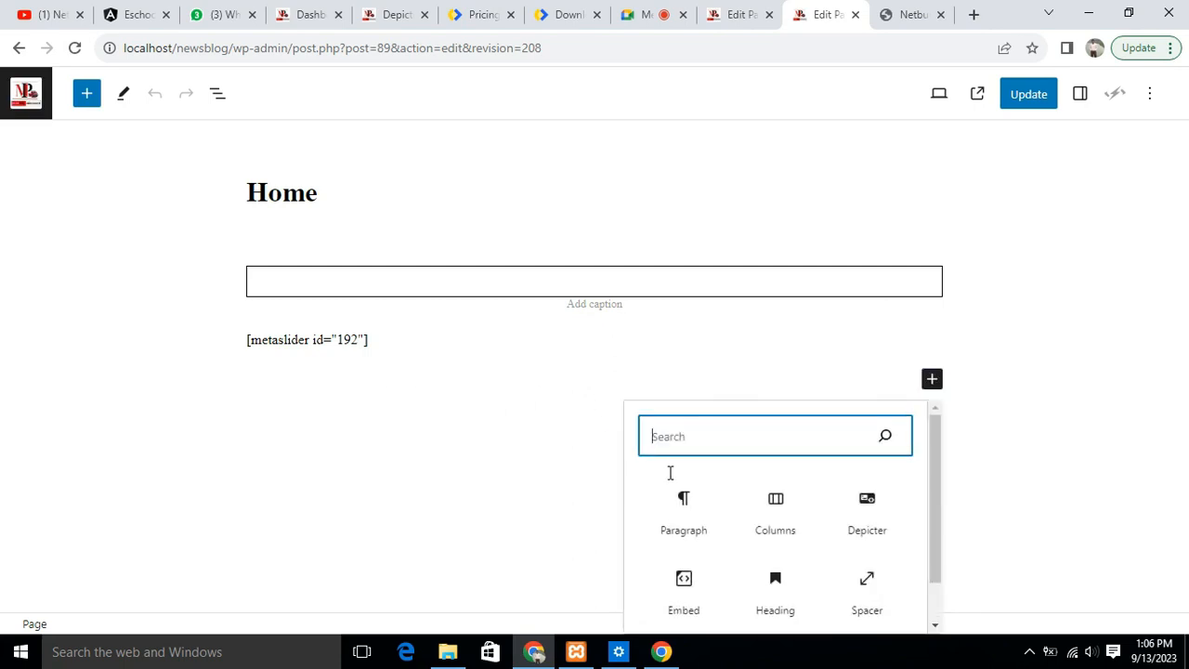
pyautogui.click(684, 509)
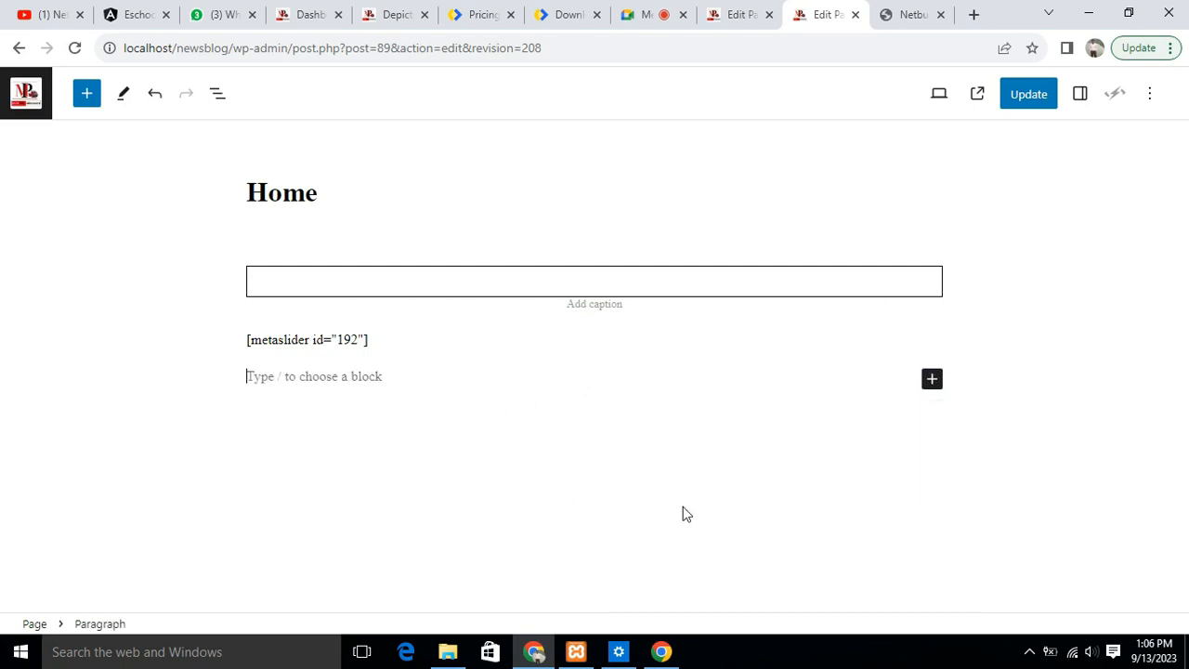
pyautogui.click(378, 379)
pyautogui.write('[depicter id="1"]')
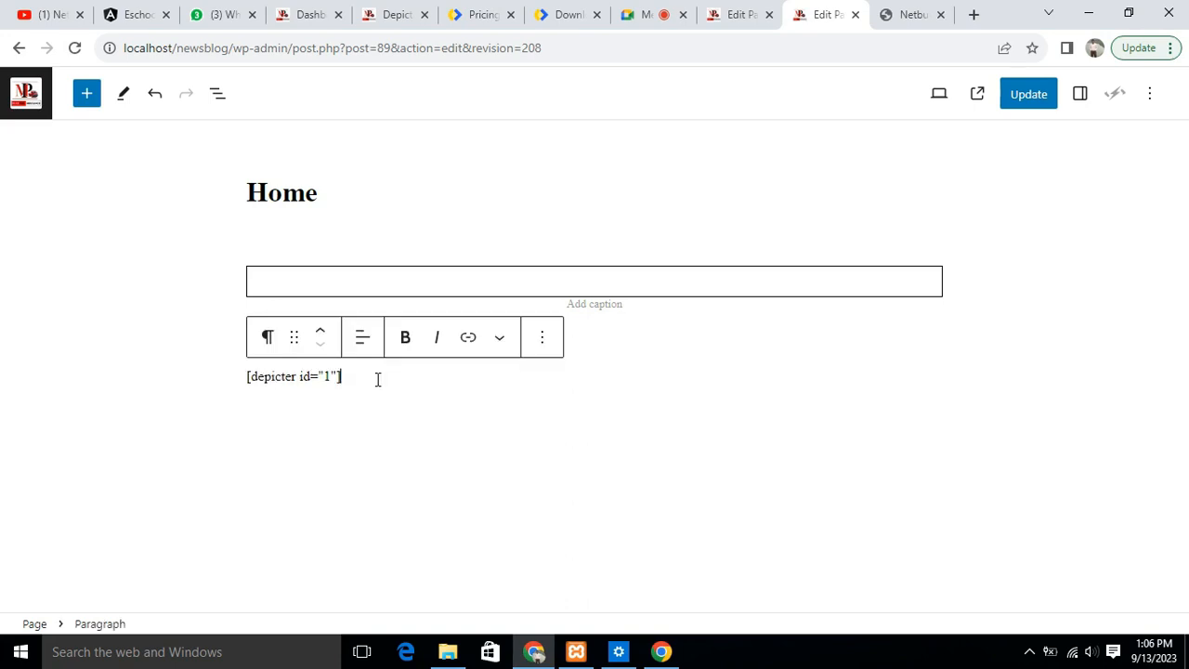
pyautogui.press('Return')
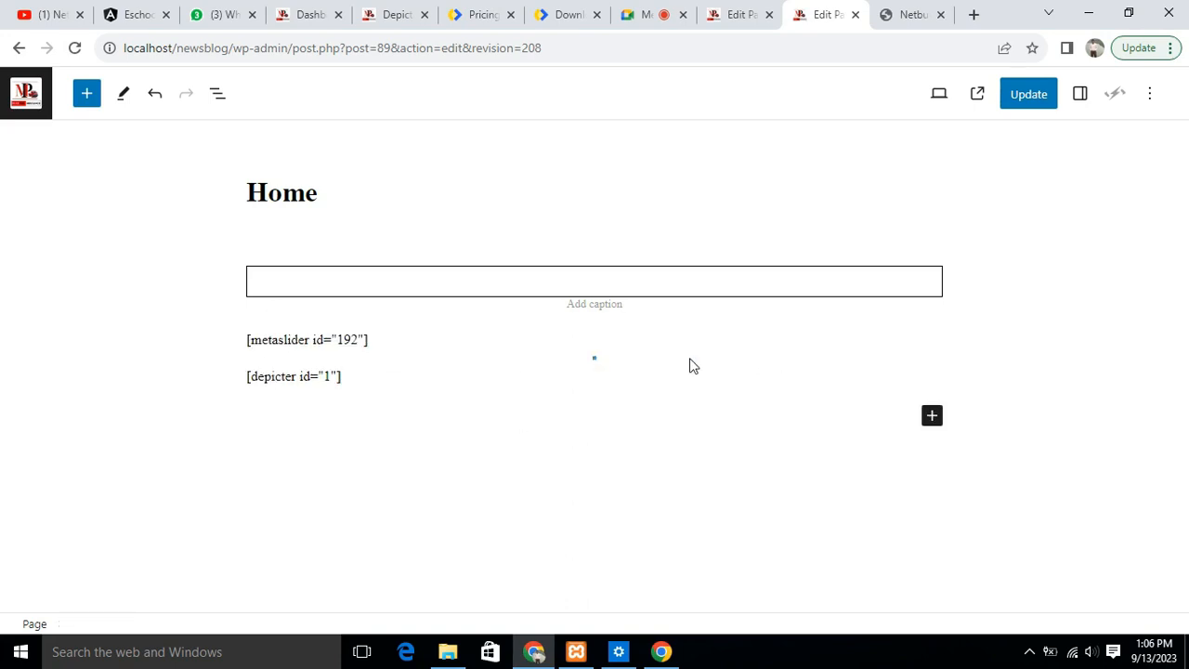
# - Update the Home page with the added shortcode and load the site's front page at localhost/newsblog in a new tab
pyautogui.click(1026, 96)
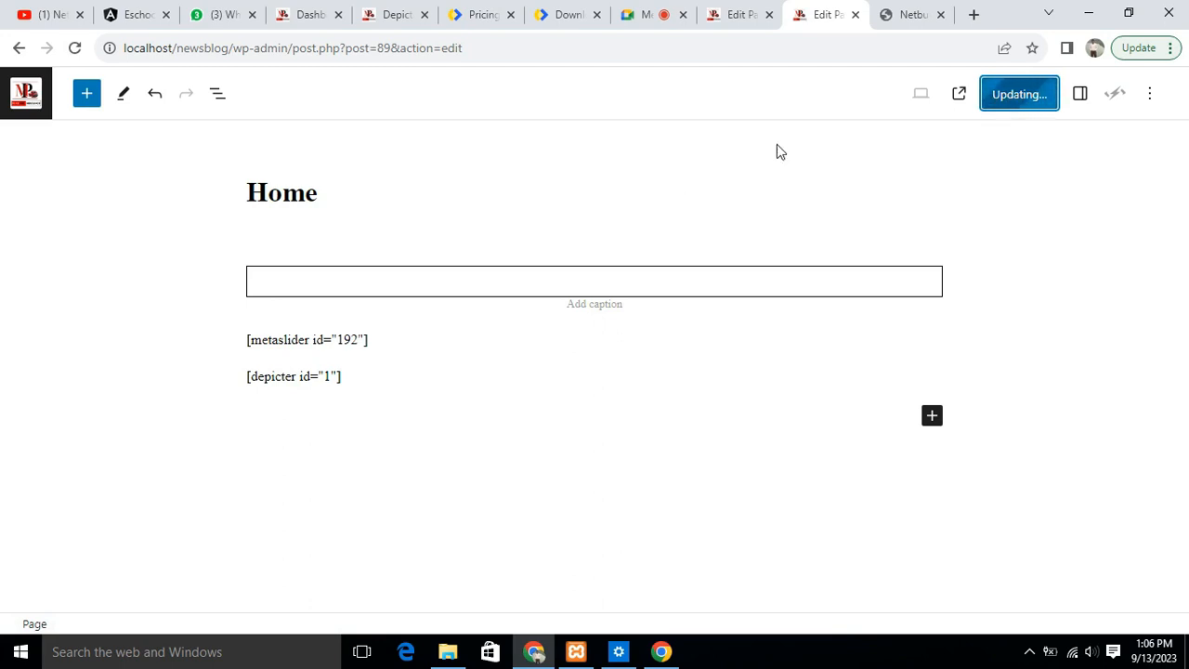
pyautogui.click(974, 14)
pyautogui.click(555, 47)
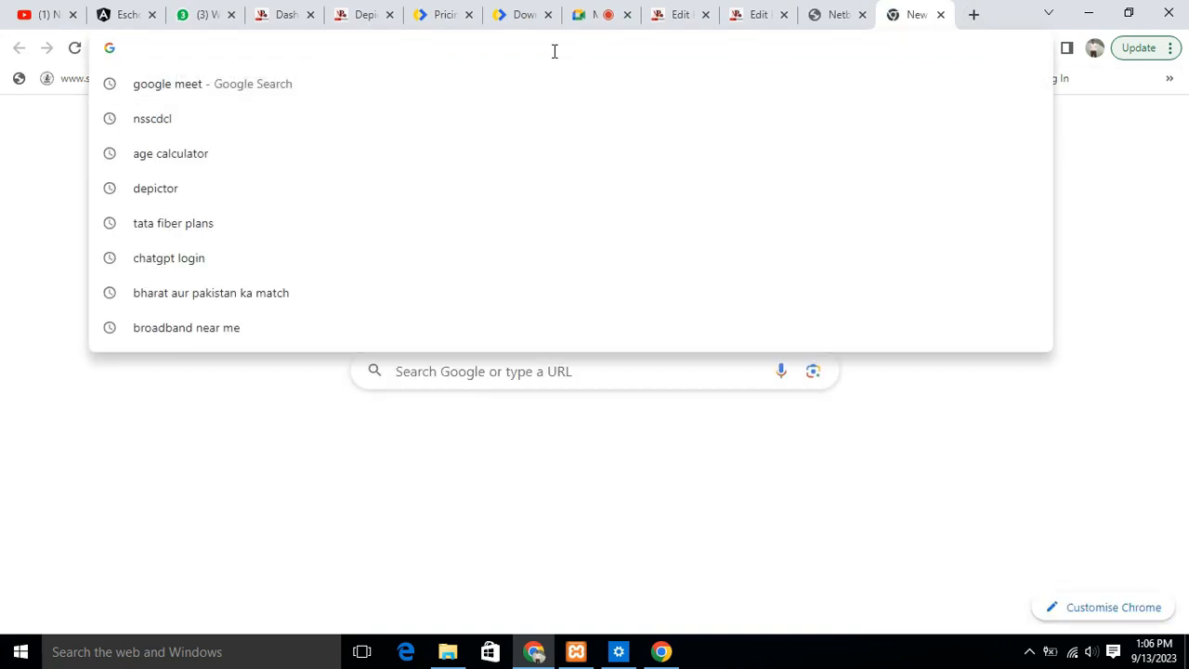
pyautogui.write('localhost/newsblog/')
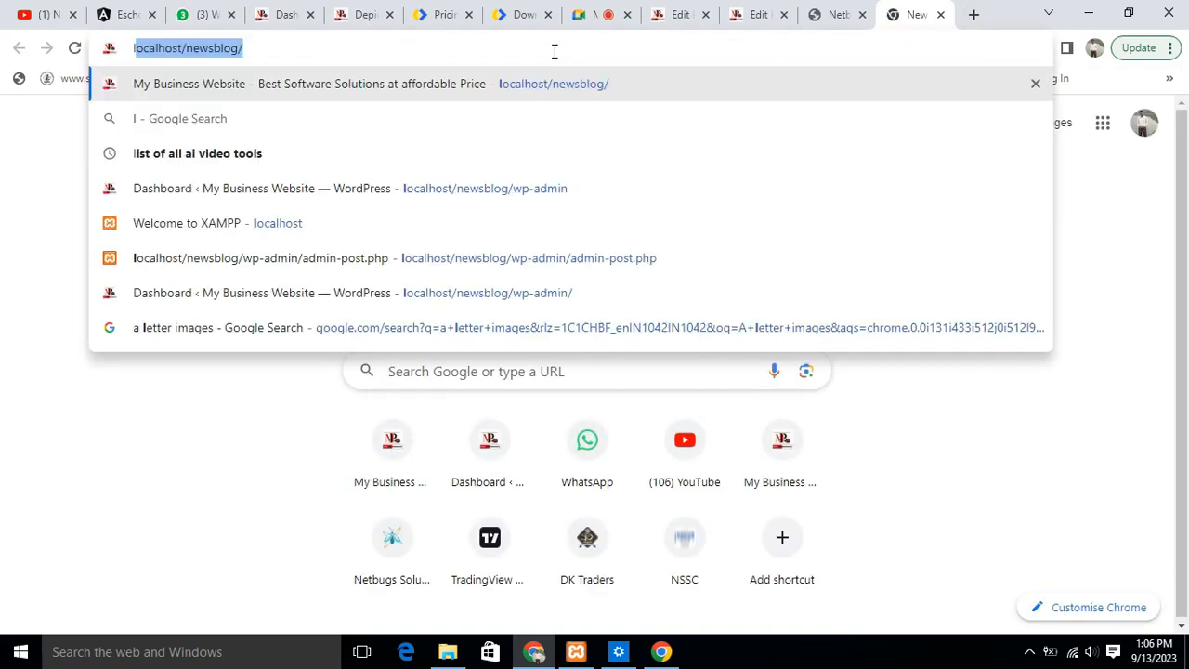
pyautogui.press('Return')
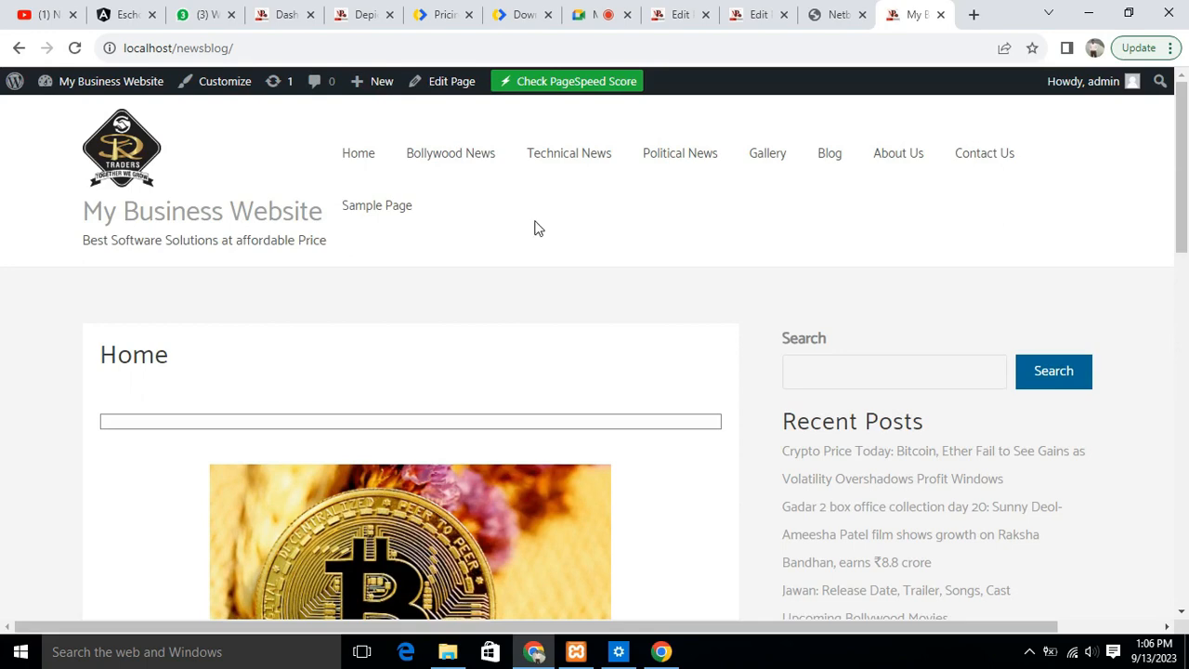
# - Examine the embedded Depicter slider on the front page, moving to its next slide and back to the previous one
pyautogui.scroll(-5, 602, 202)
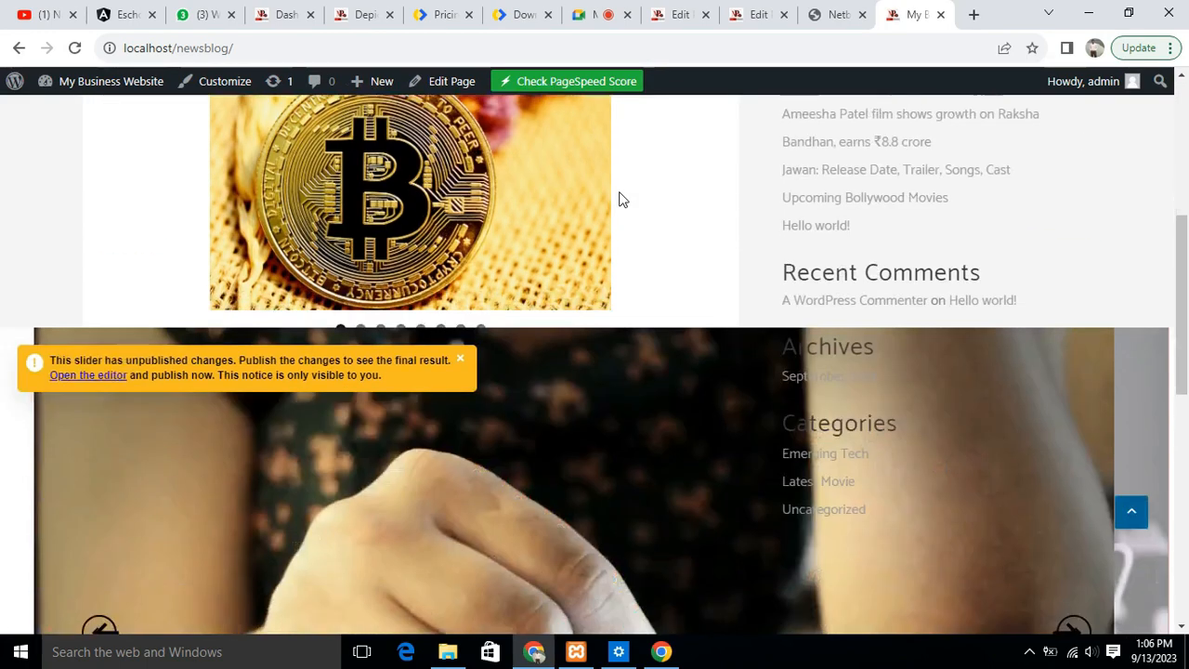
pyautogui.scroll(-1, 622, 200)
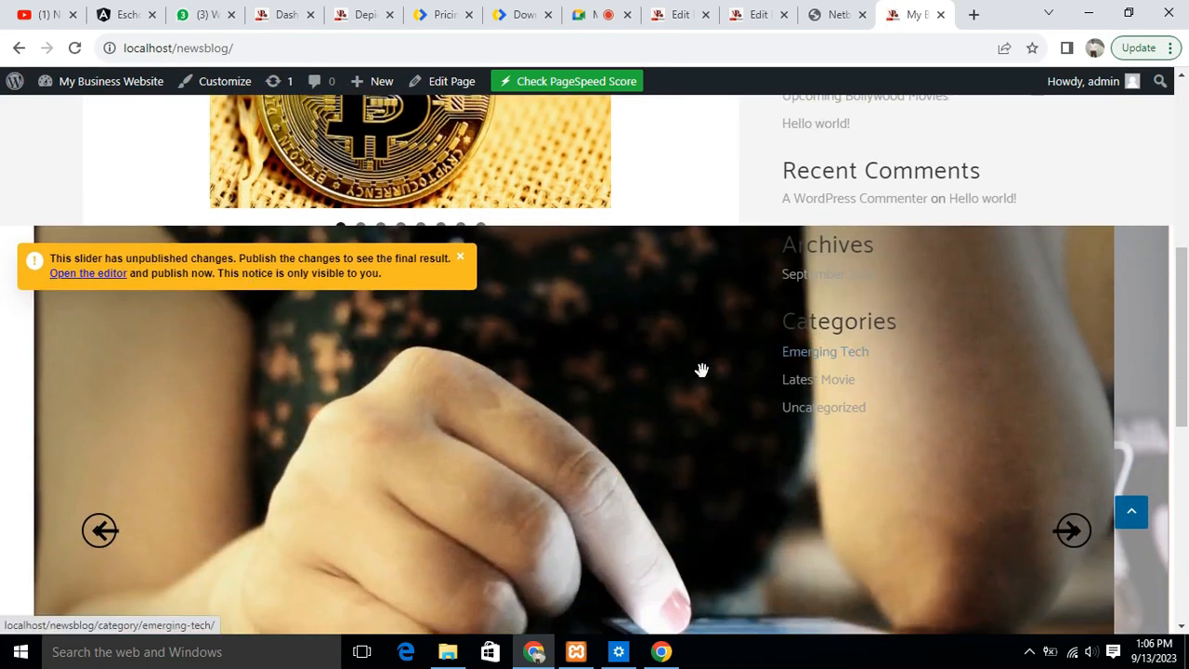
pyautogui.scroll(-6, 925, 326)
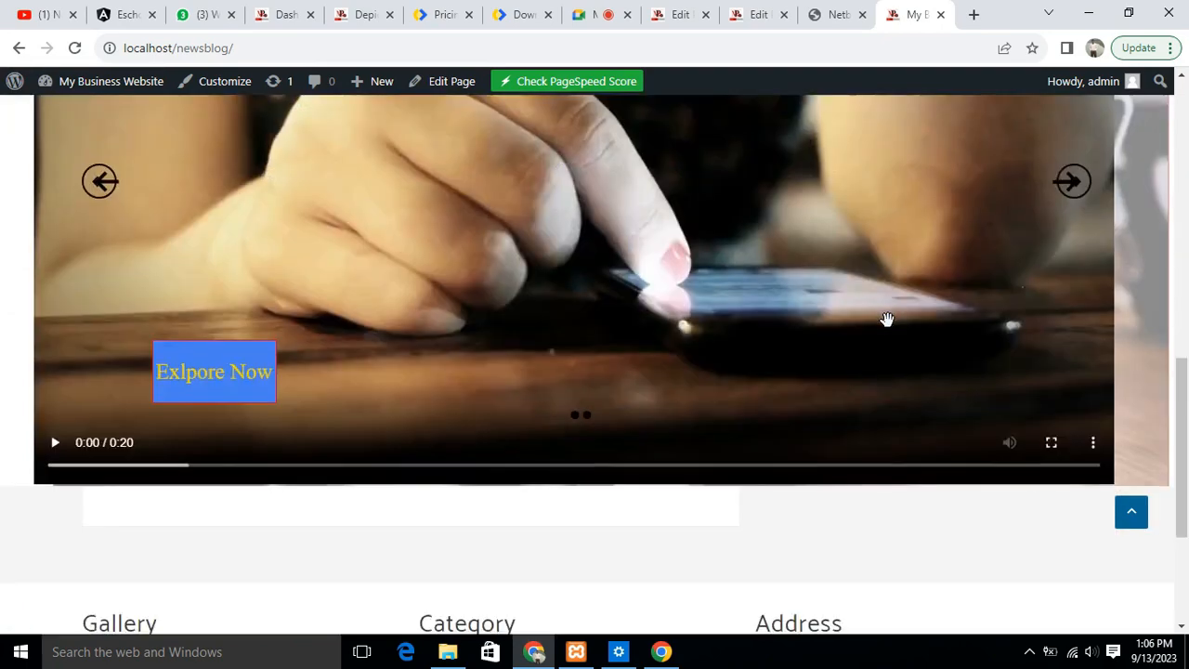
pyautogui.scroll(6, 888, 322)
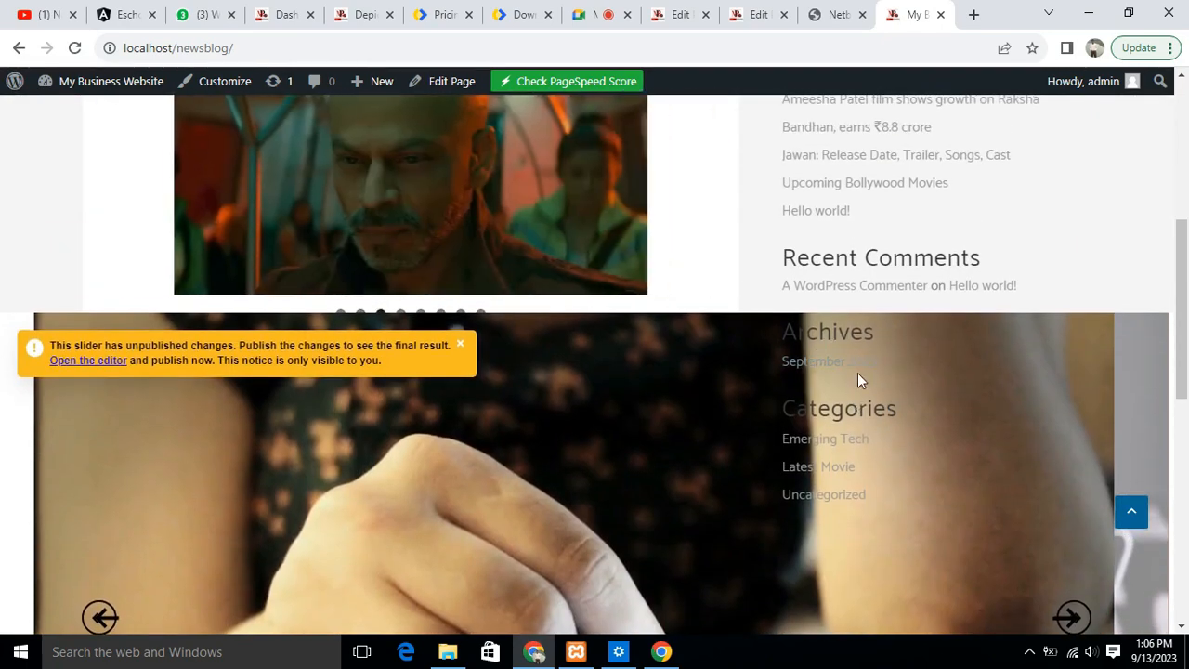
pyautogui.scroll(4, 894, 339)
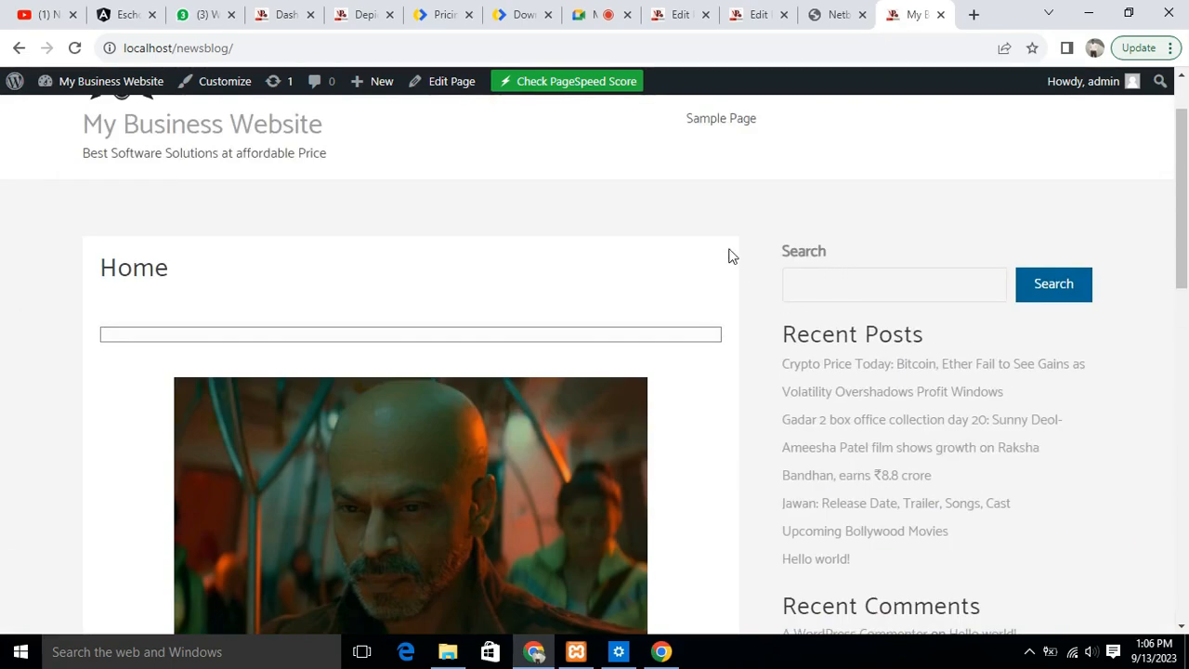
pyautogui.scroll(-6, 951, 377)
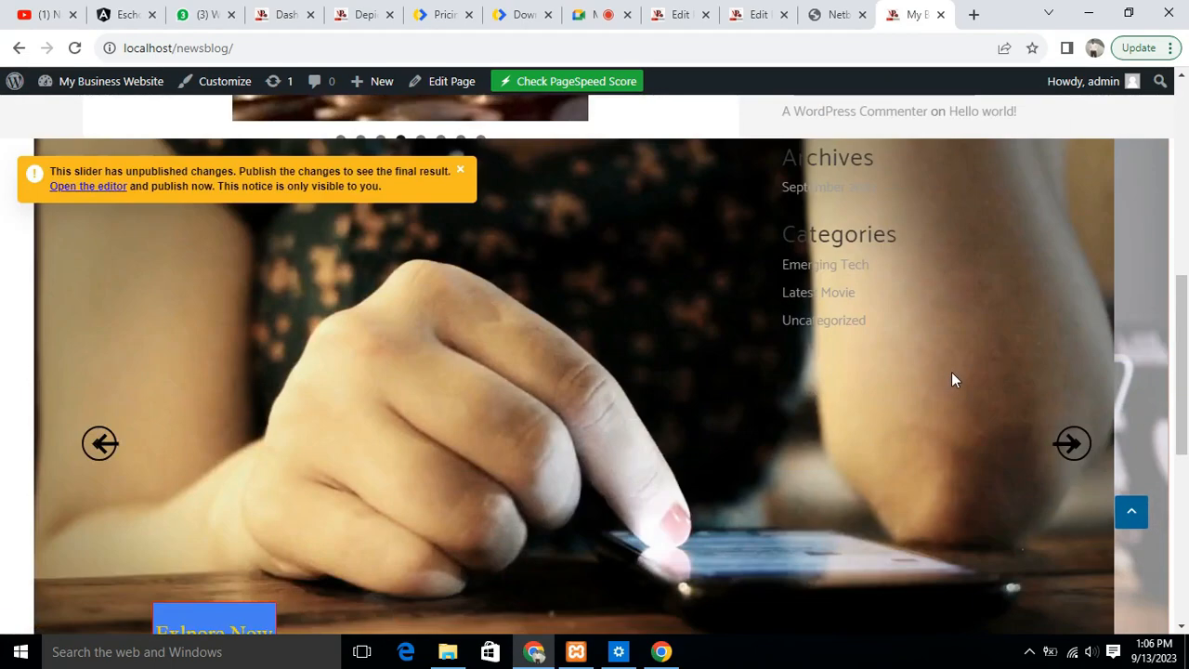
pyautogui.click(1072, 444)
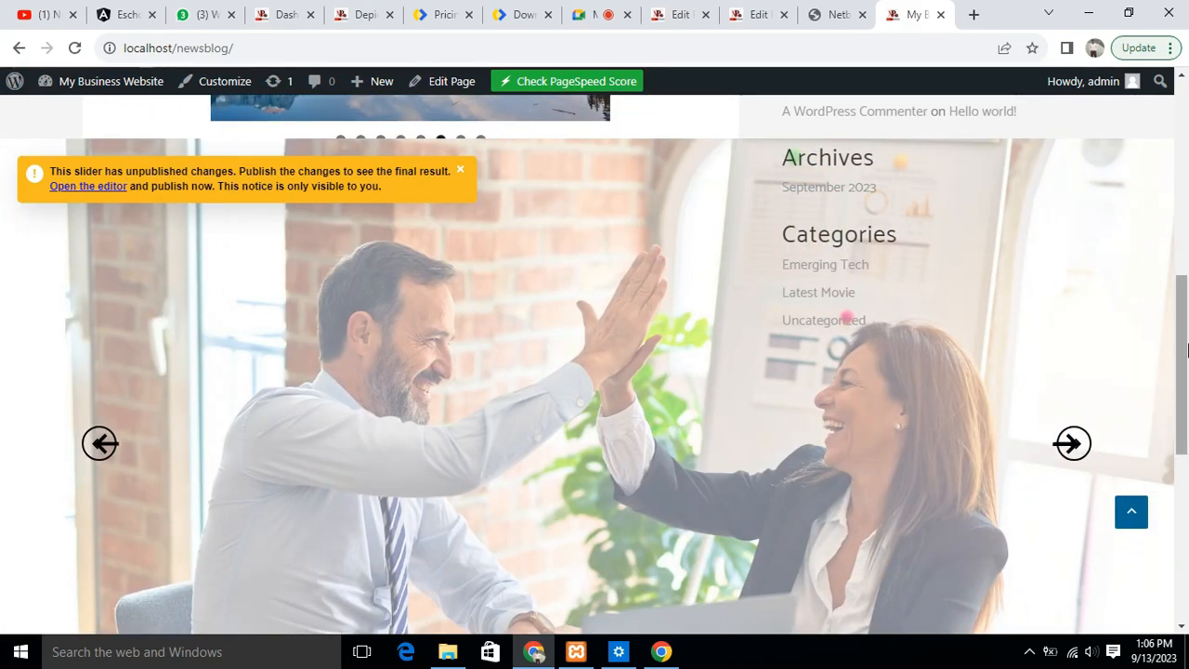
pyautogui.scroll(-3, 1186, 353)
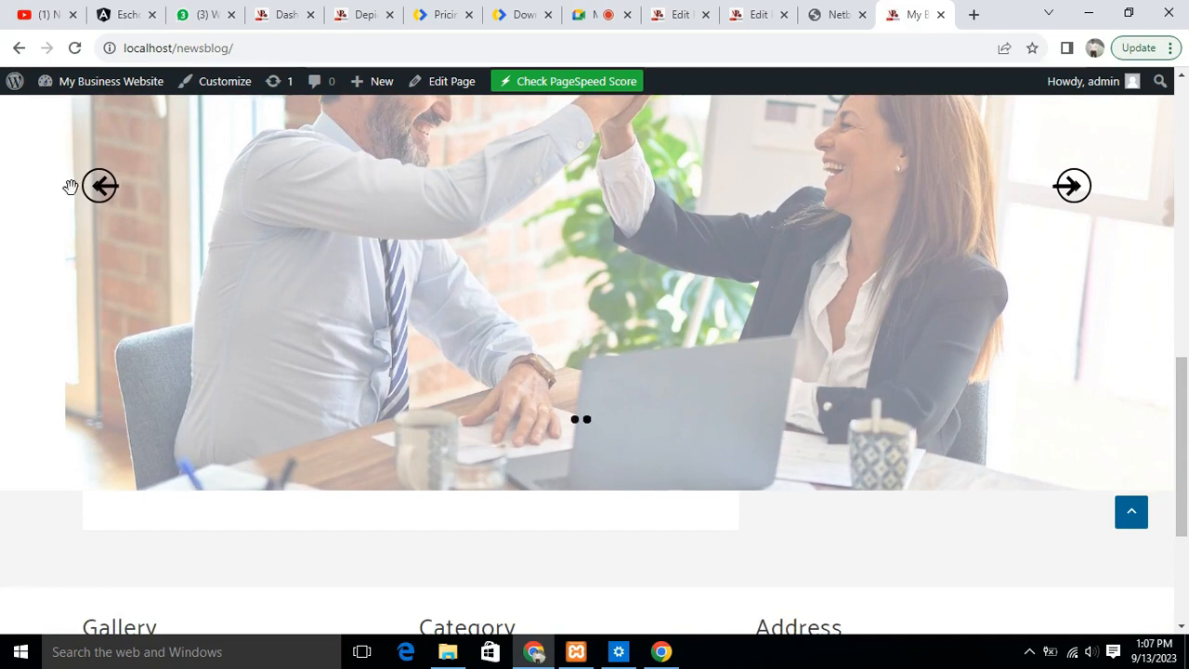
pyautogui.click(99, 189)
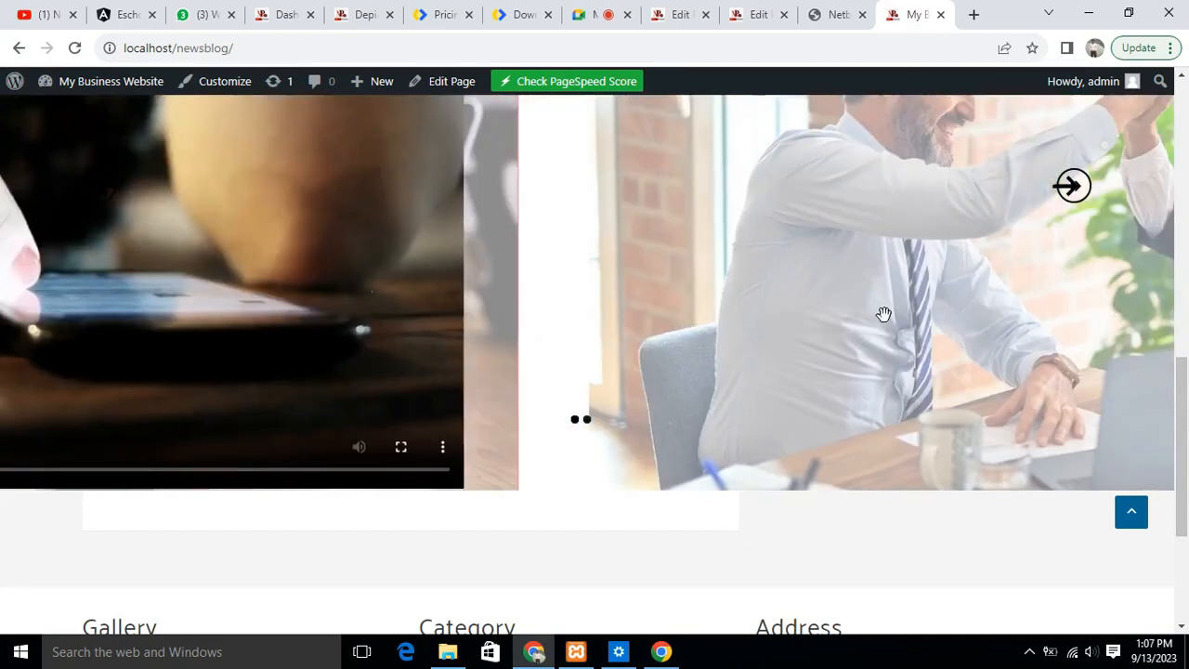
pyautogui.scroll(10, 860, 368)
pyautogui.scroll(-4, 864, 369)
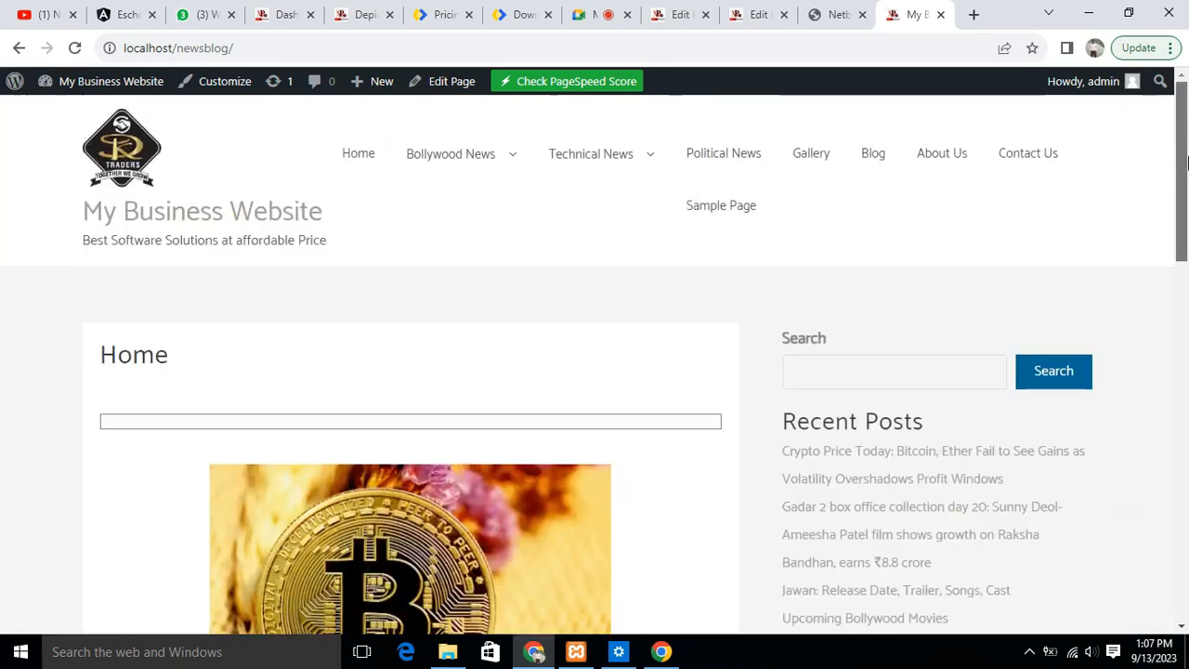
# - Inspect the front page from its header to the slider's lower edge, checking how the slider fits beside the sidebar
pyautogui.moveTo(1182, 321); pyautogui.dragTo(1184, 153)
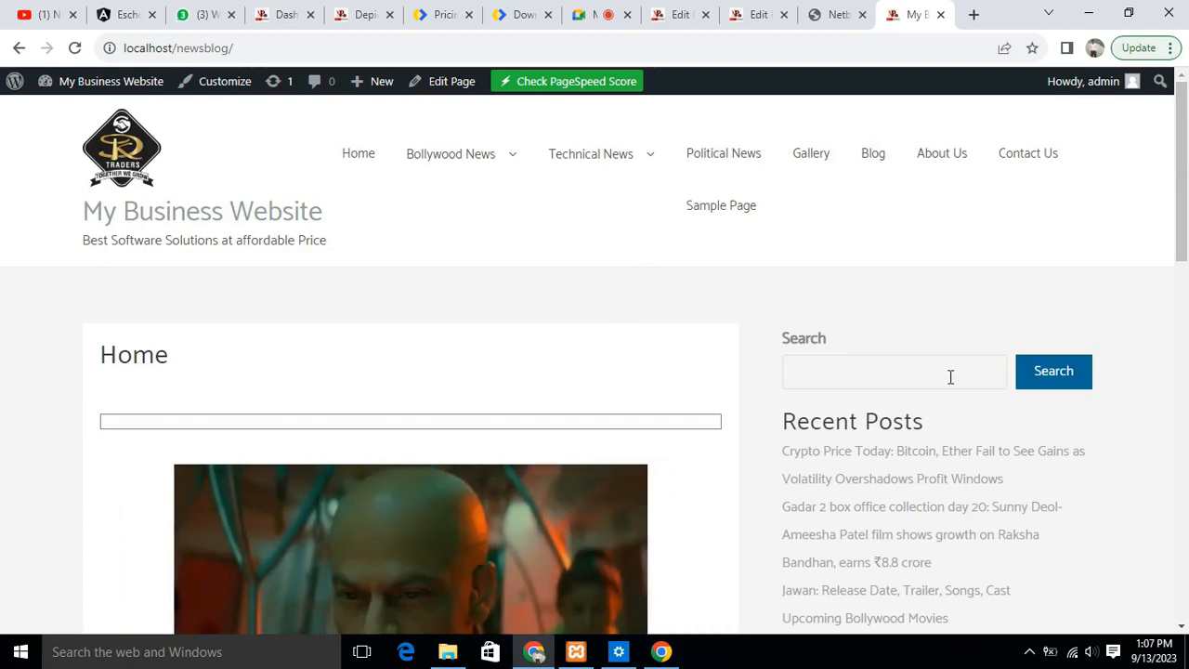
pyautogui.scroll(-3, 949, 381)
pyautogui.scroll(-5, 950, 380)
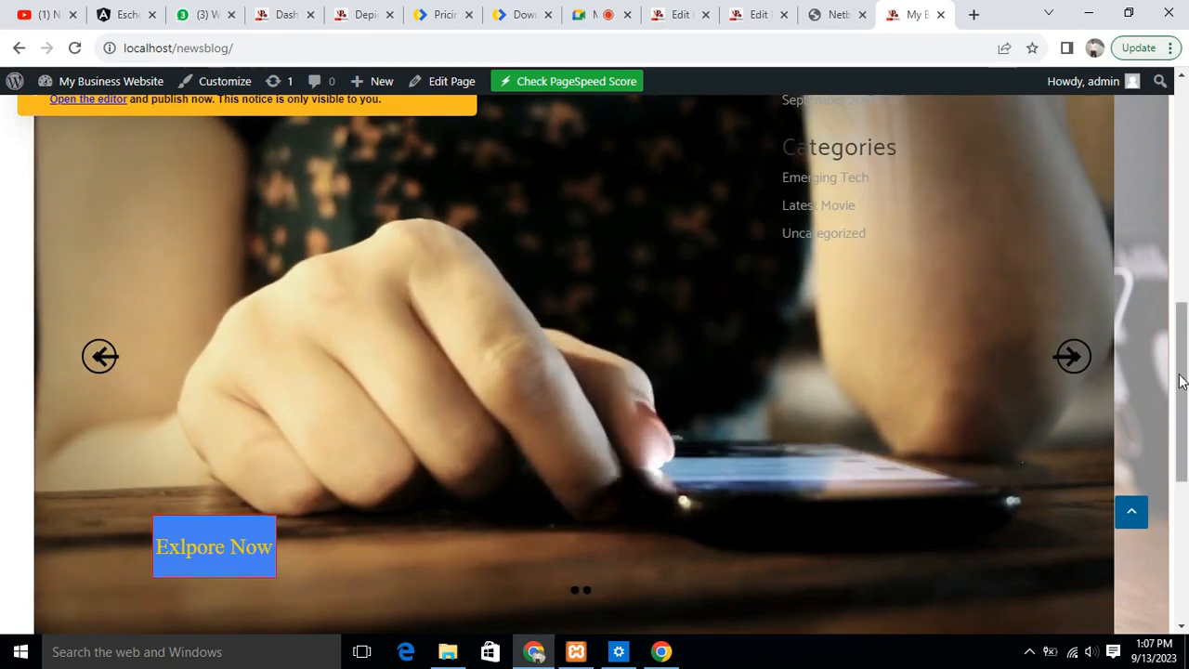
pyautogui.scroll(1, 1186, 247)
pyautogui.moveTo(1188, 248)
pyautogui.mouseDown()
pyautogui.moveTo(1185, 136)
pyautogui.moveTo(1184, 234)
pyautogui.mouseUp()
pyautogui.scroll(-1, 1184, 234)
pyautogui.scroll(-1, 1181, 335)
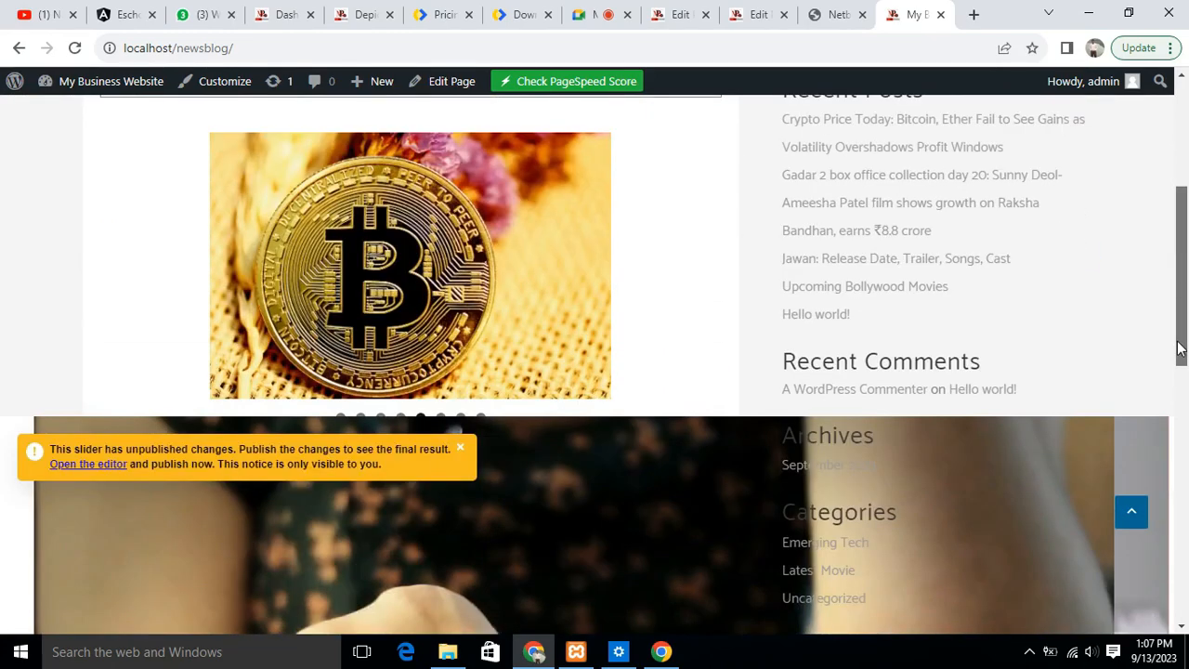
pyautogui.scroll(-5, 1180, 502)
pyautogui.click(1186, 325)
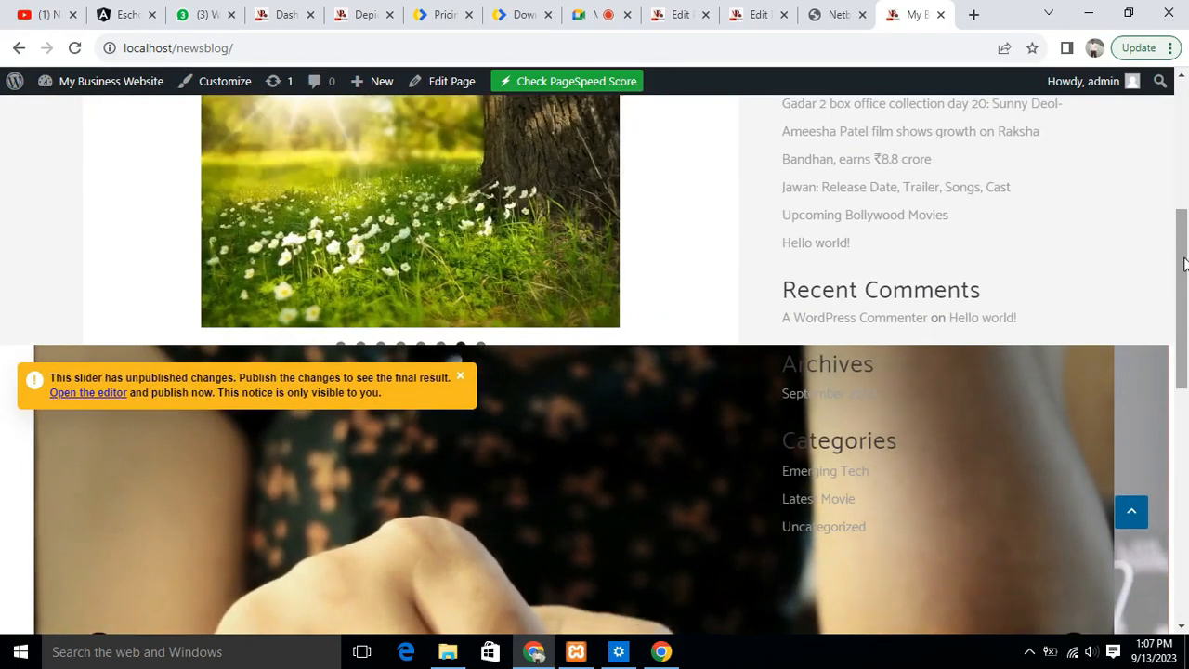
pyautogui.moveTo(1180, 258)
pyautogui.mouseDown()
pyautogui.moveTo(1181, 119)
pyautogui.moveTo(1186, 236)
pyautogui.mouseUp()
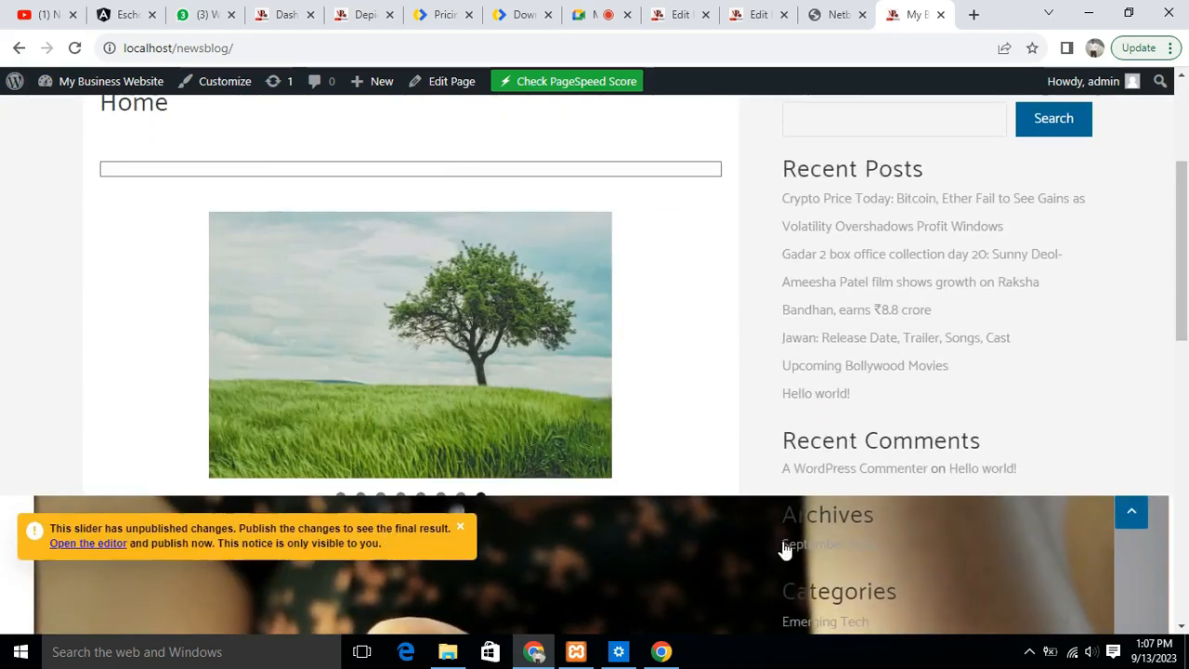
pyautogui.moveTo(1184, 219); pyautogui.dragTo(1184, 305)
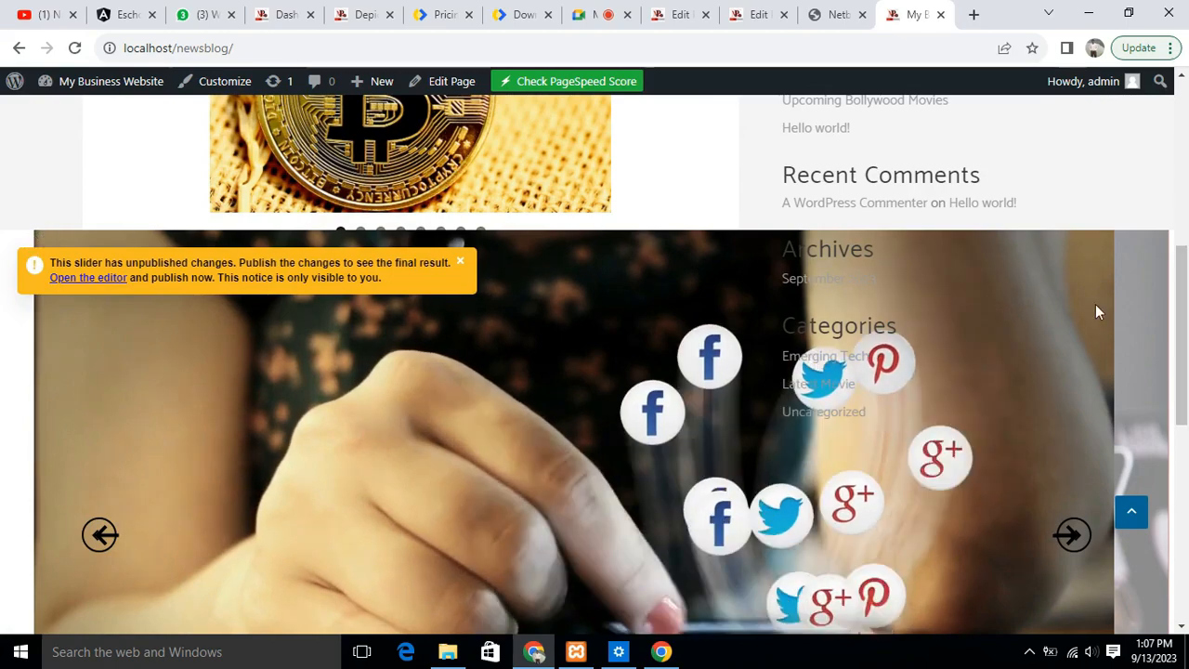
pyautogui.moveTo(1184, 334); pyautogui.dragTo(1184, 442)
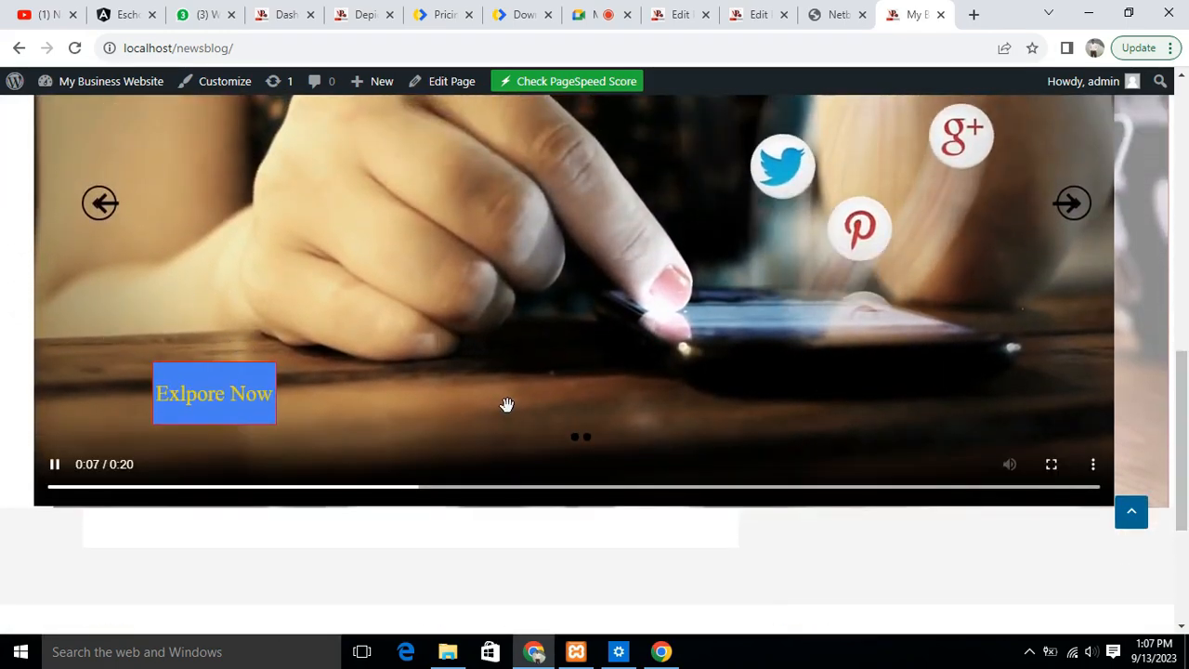
pyautogui.moveTo(1182, 395); pyautogui.dragTo(1184, 233)
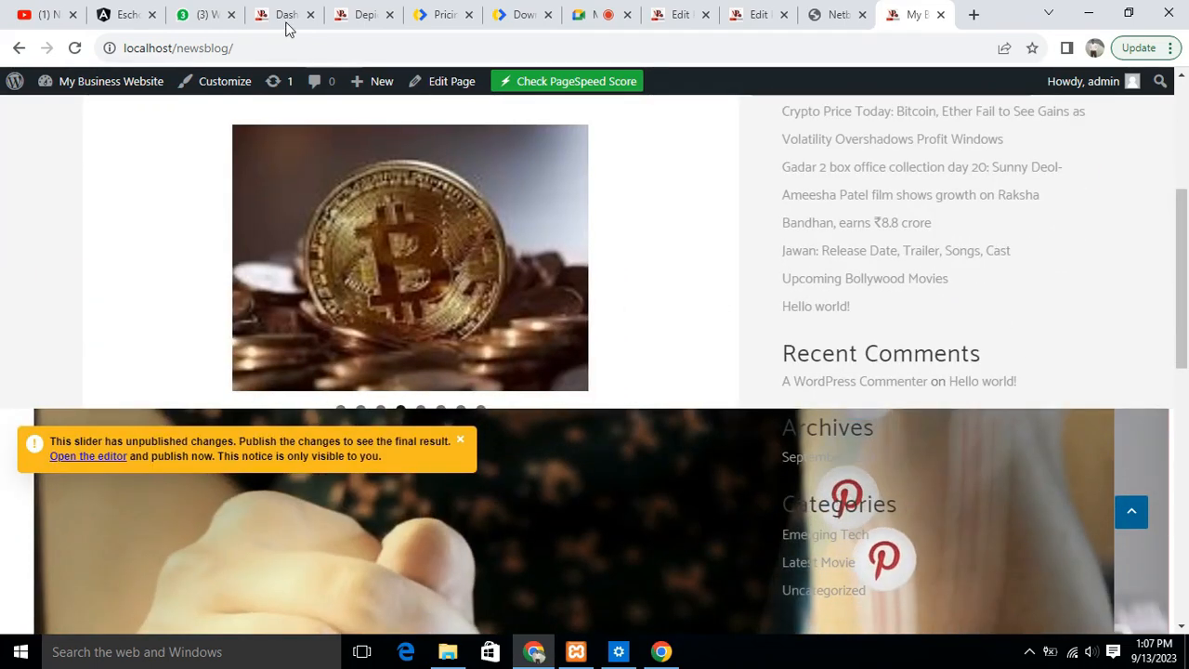
# - Return to First Slider in the Depicter editor and set the width of Slide 1's video to 800 px
pyautogui.click(364, 15)
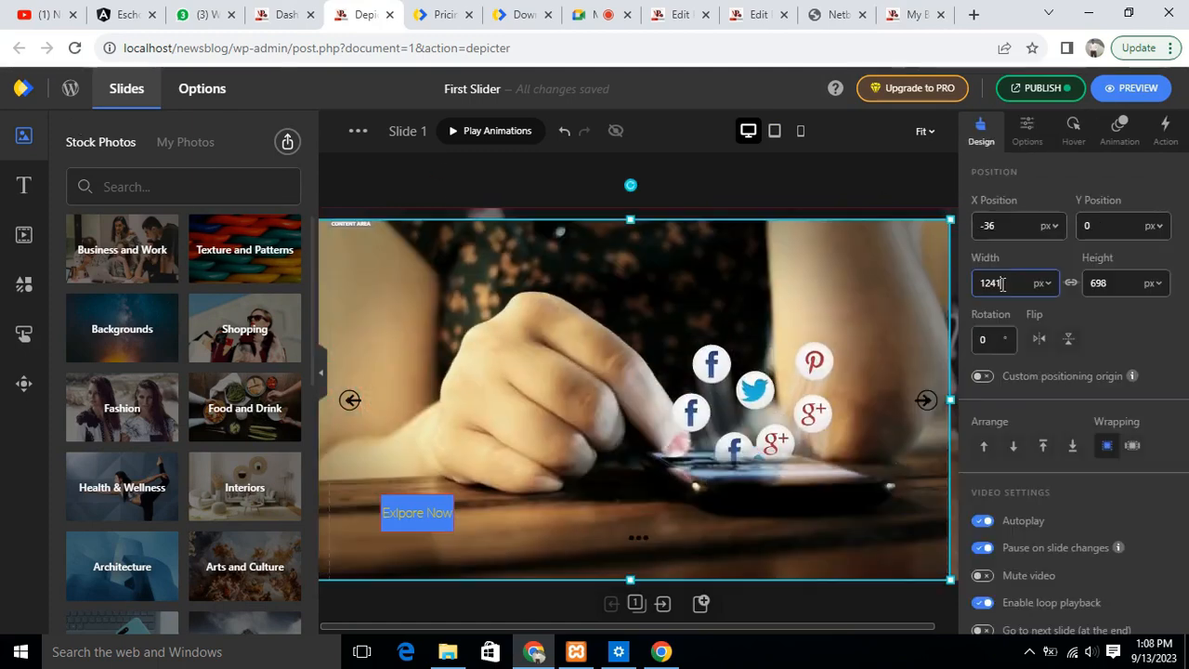
pyautogui.press('BackSpace')
pyautogui.press('BackSpace')
pyautogui.press('BackSpace')
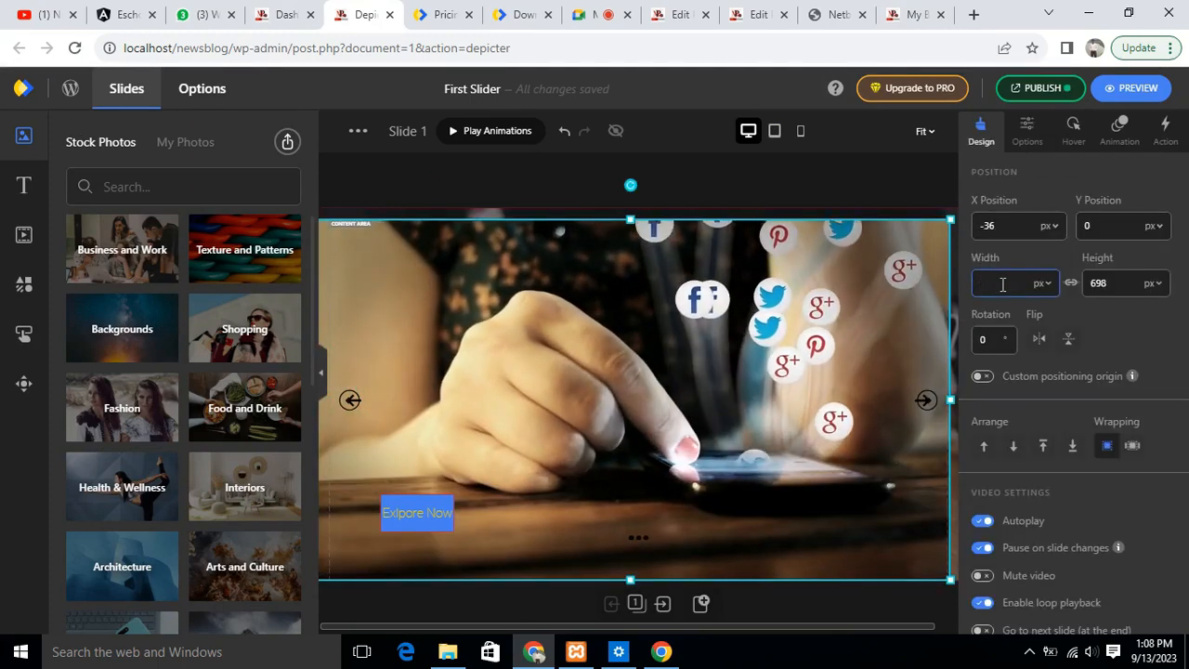
pyautogui.press('BackSpace')
pyautogui.write('800')
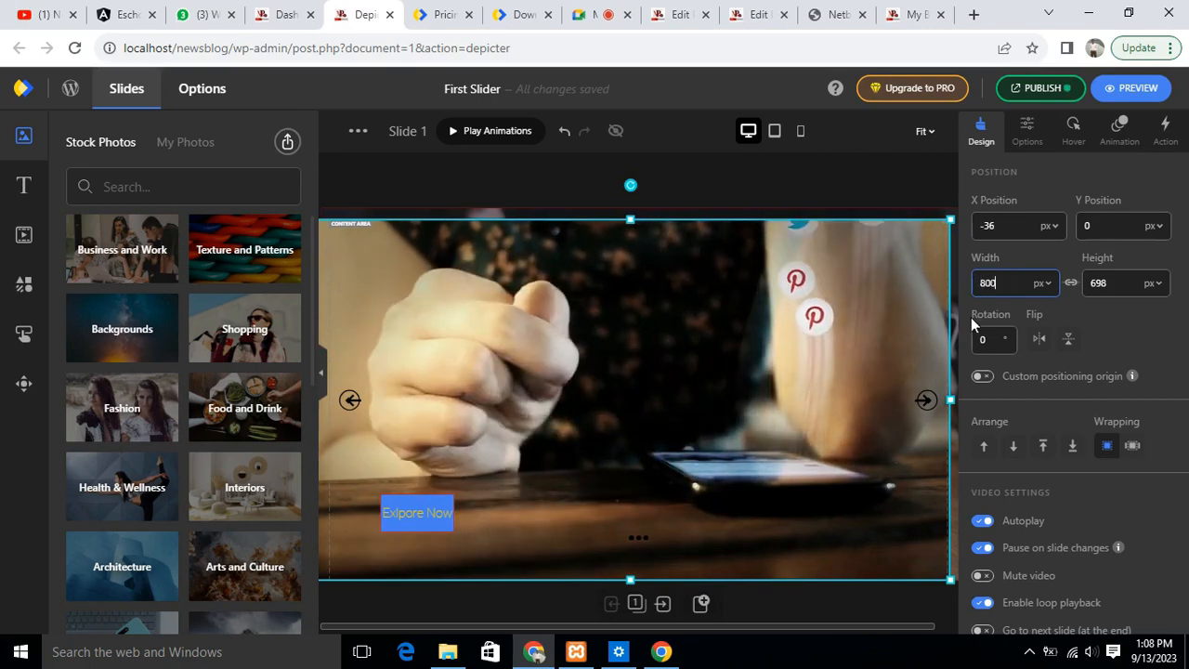
pyautogui.press('Return')
# - Publish the pending changes to First Slider
pyautogui.click(1040, 92)
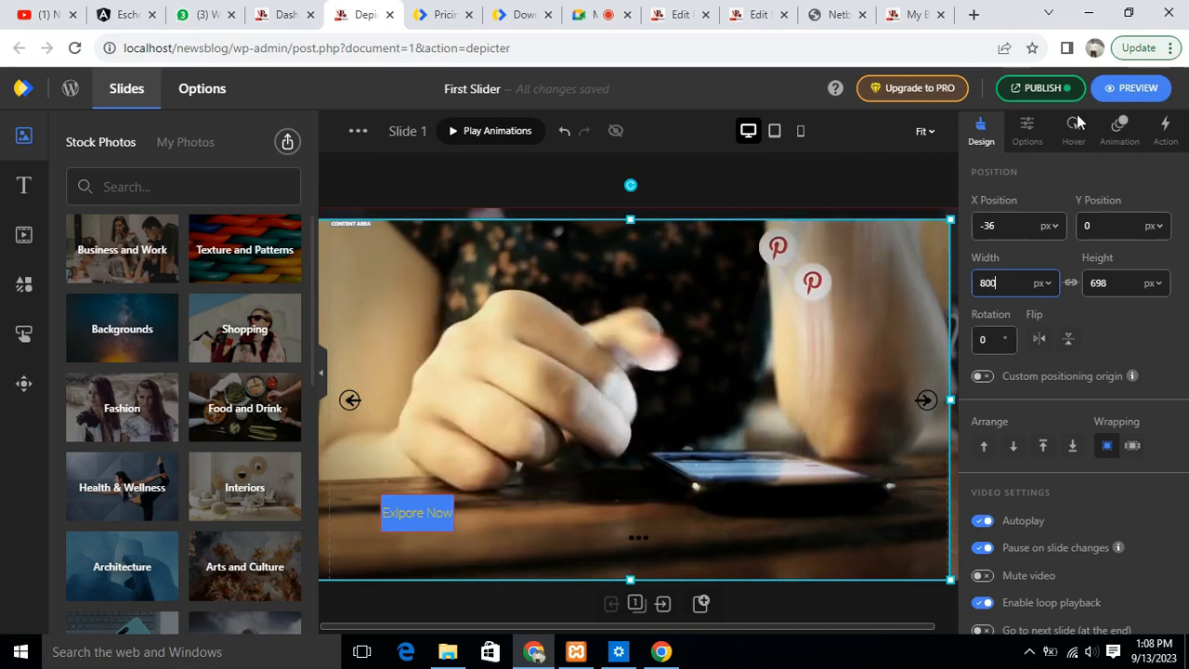
pyautogui.click(1039, 95)
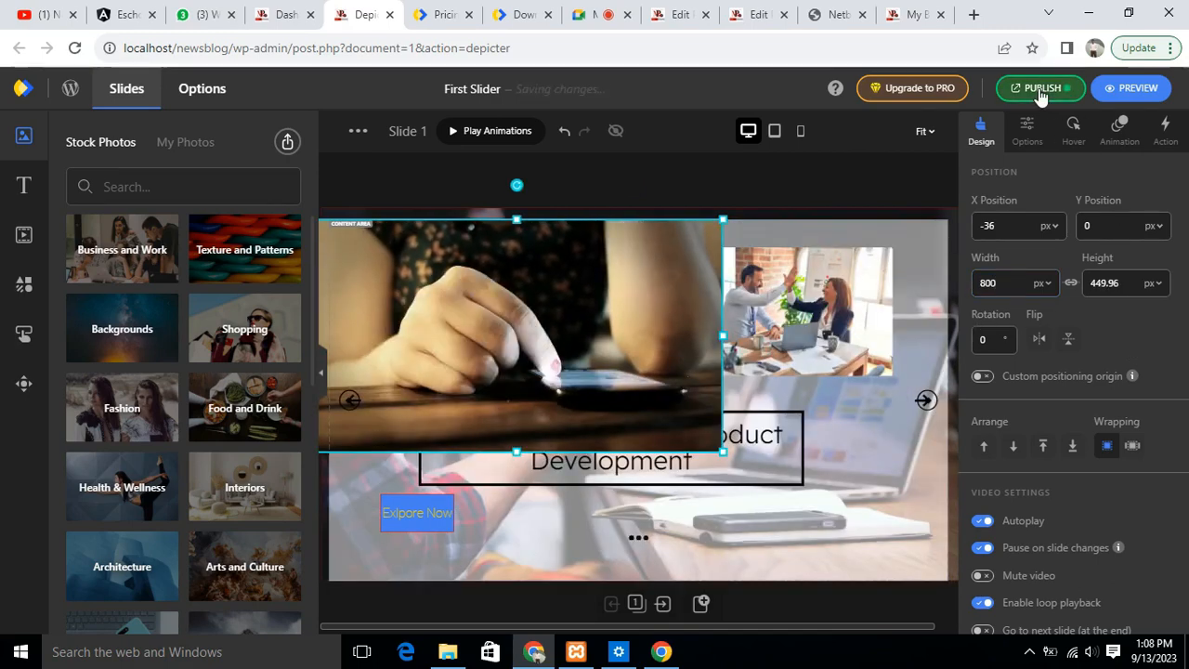
pyautogui.click(1039, 91)
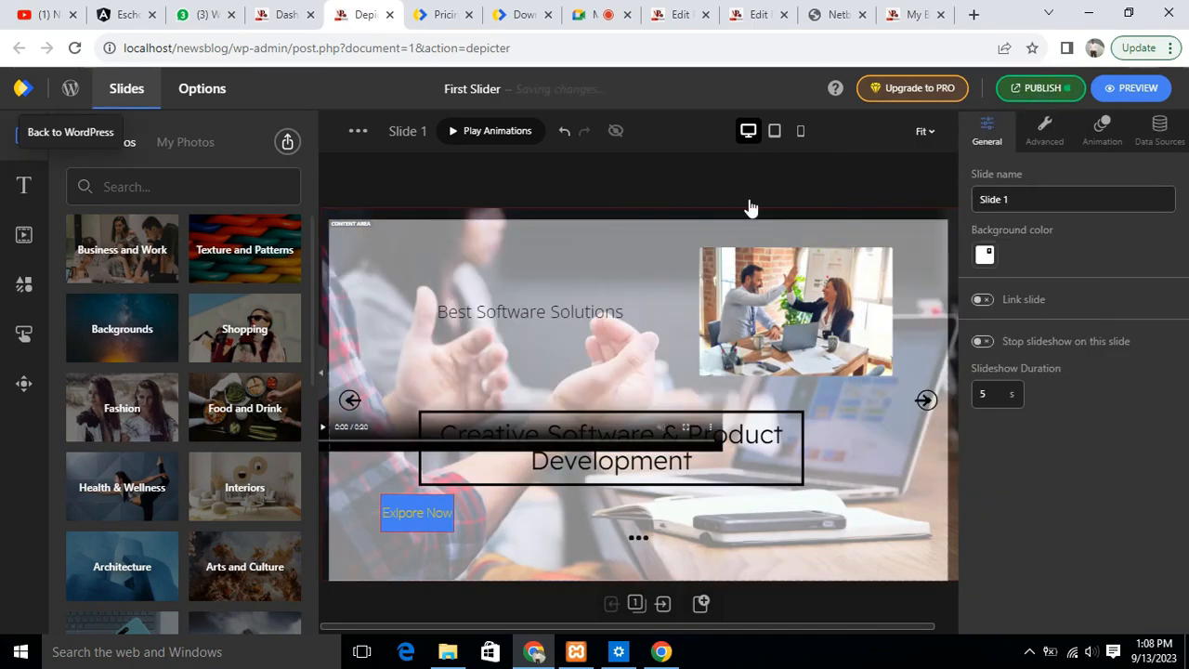
pyautogui.click(1066, 88)
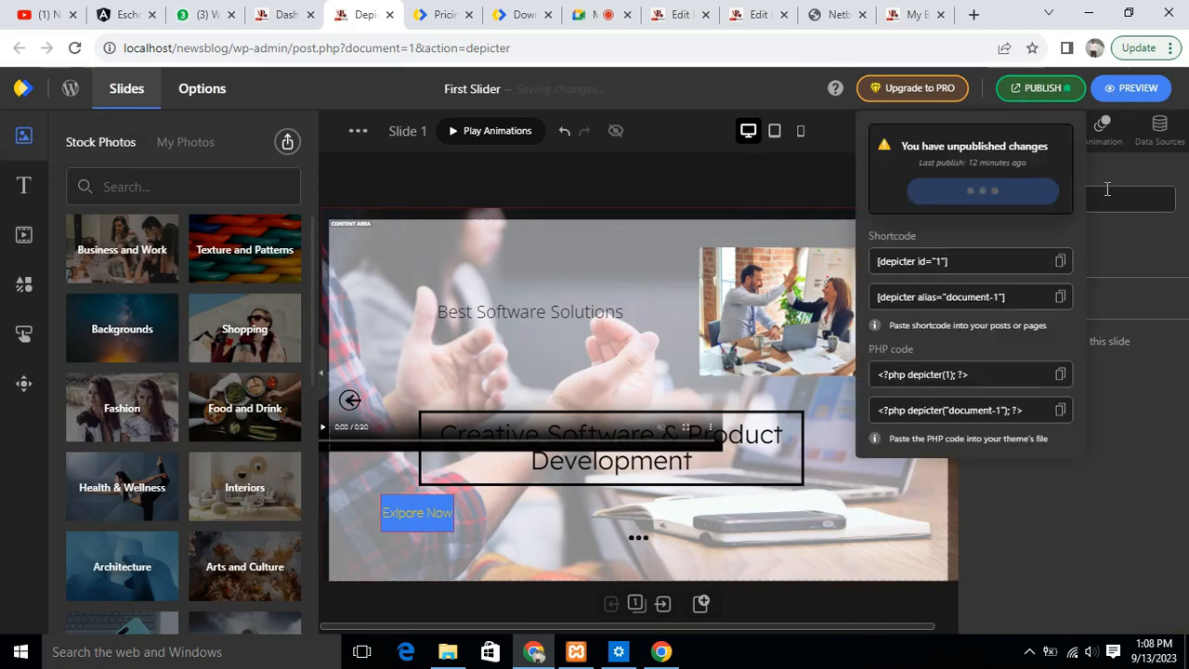
pyautogui.click(975, 189)
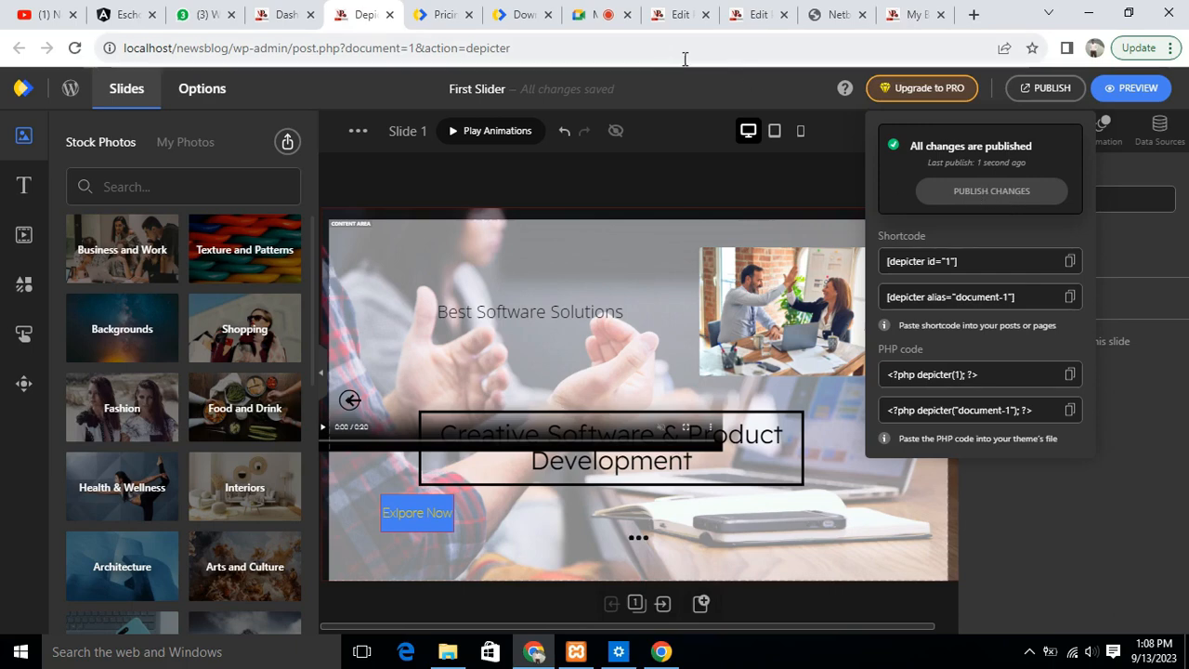
# - Go back to the site's front page, reload it and check the republished slider
pyautogui.click(911, 14)
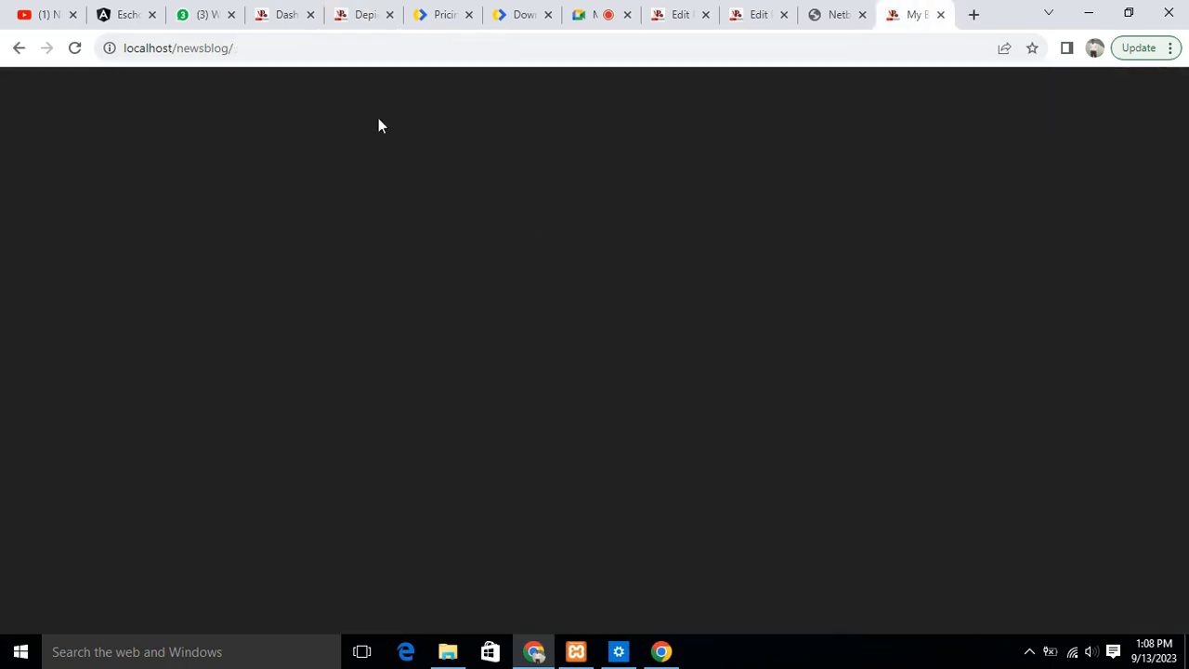
pyautogui.click(75, 47)
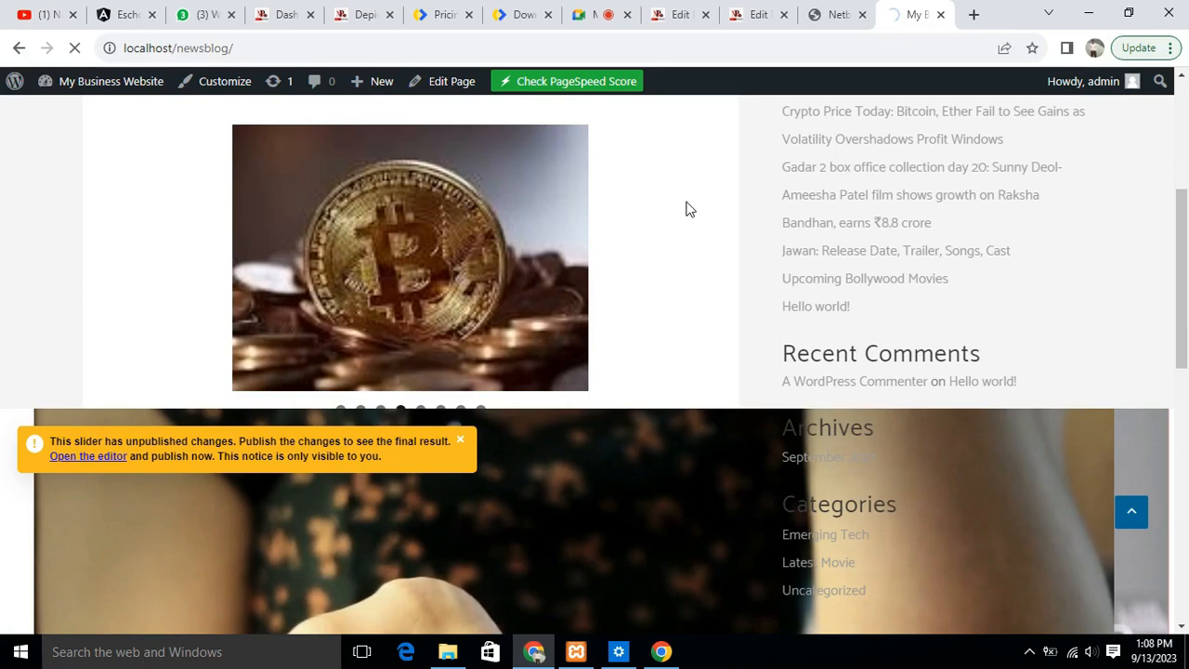
pyautogui.moveTo(1182, 216); pyautogui.dragTo(1187, 294)
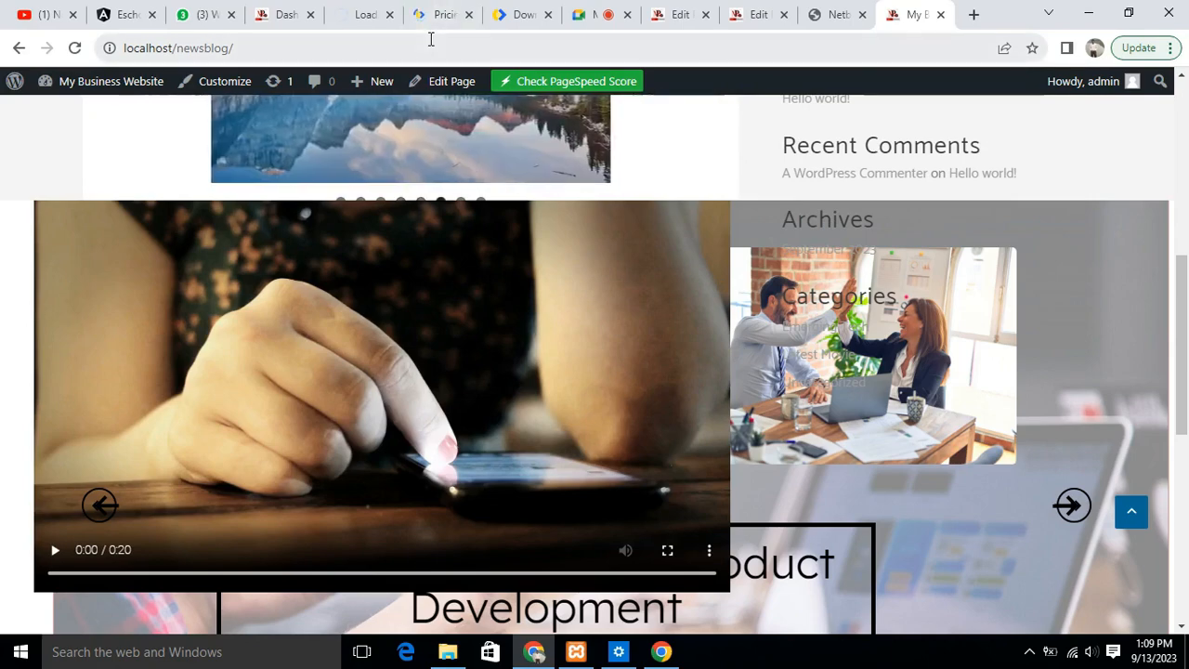
# - Switch to the open Depicter pricing page and compare the features of the Free and Pro plans
pyautogui.click(436, 15)
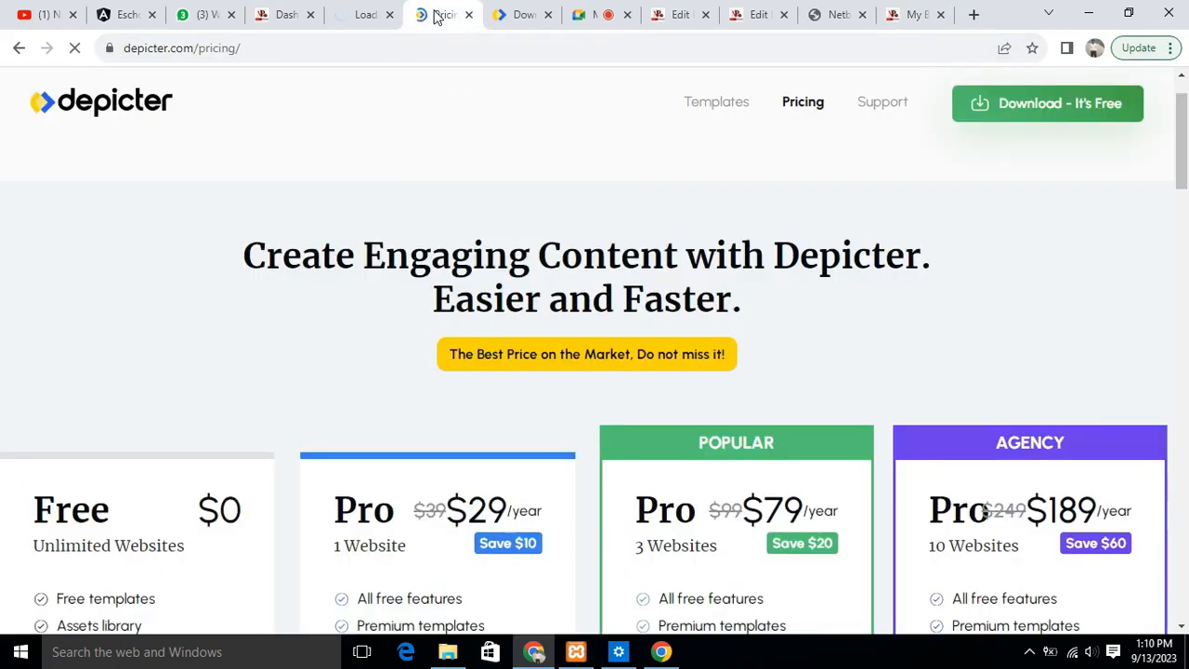
pyautogui.scroll(-2, 776, 295)
pyautogui.scroll(-1, 794, 308)
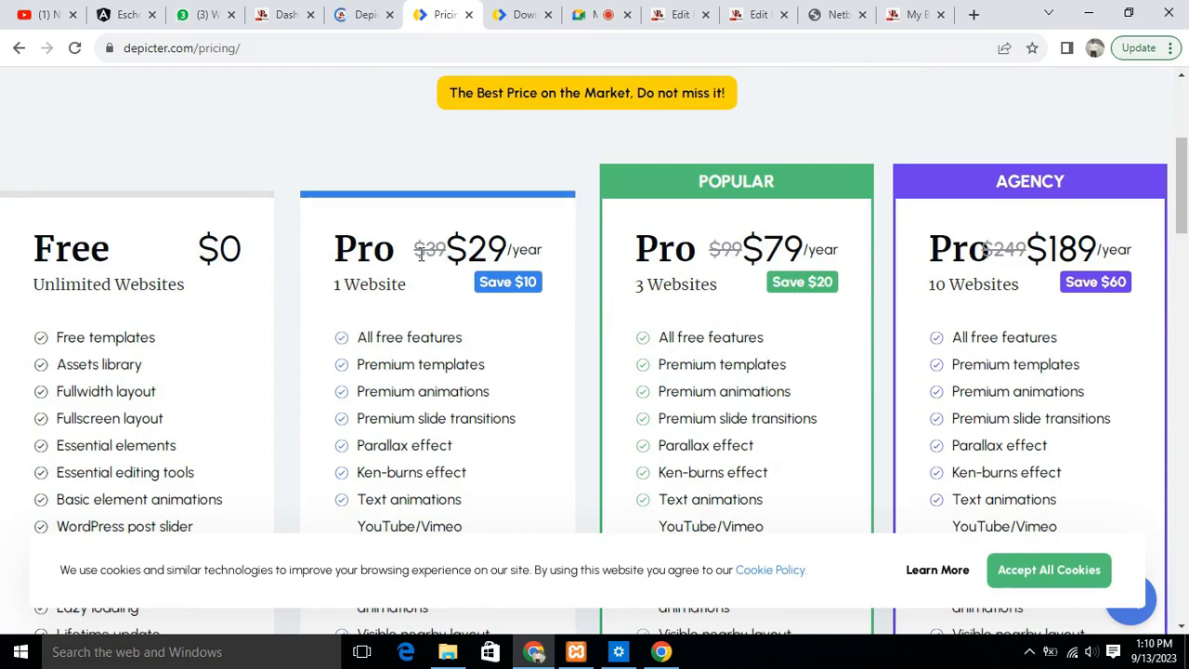
# - Compare the yearly prices and website limits of the three Pro plans on the Depicter pricing page
pyautogui.moveTo(449, 243); pyautogui.dragTo(508, 240)
pyautogui.moveTo(338, 283); pyautogui.dragTo(412, 300)
pyautogui.click(351, 283)
pyautogui.moveTo(744, 246); pyautogui.dragTo(769, 291)
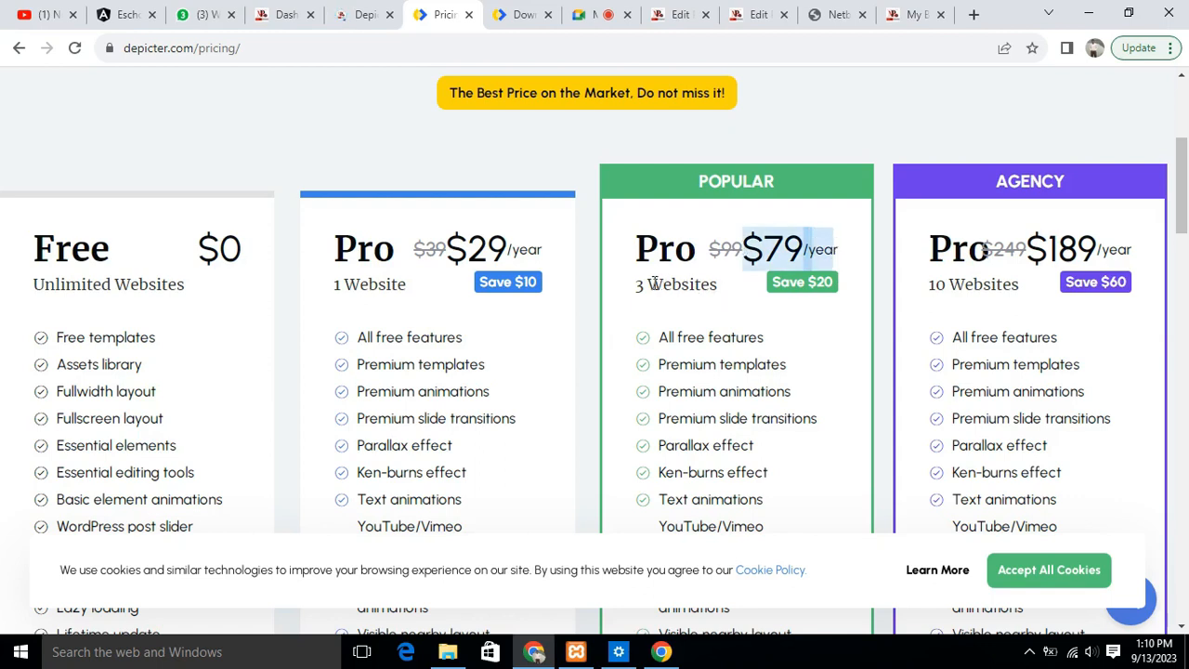
pyautogui.doubleClick(653, 283)
pyautogui.moveTo(650, 279); pyautogui.dragTo(780, 258)
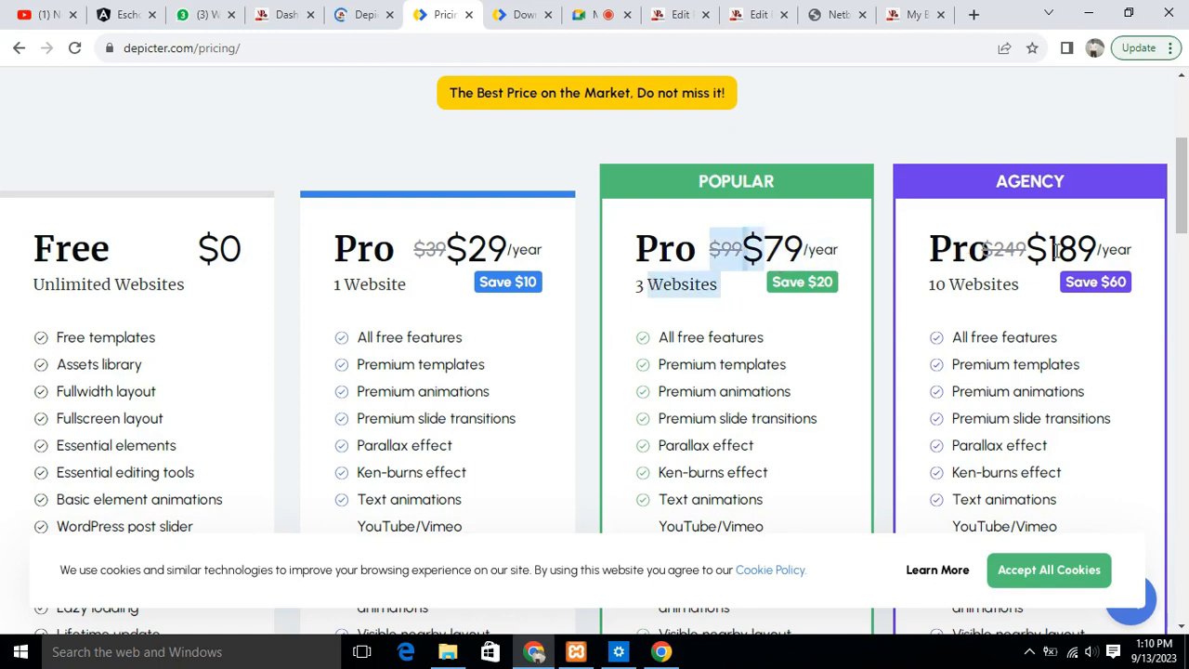
pyautogui.moveTo(1027, 244); pyautogui.dragTo(1121, 255)
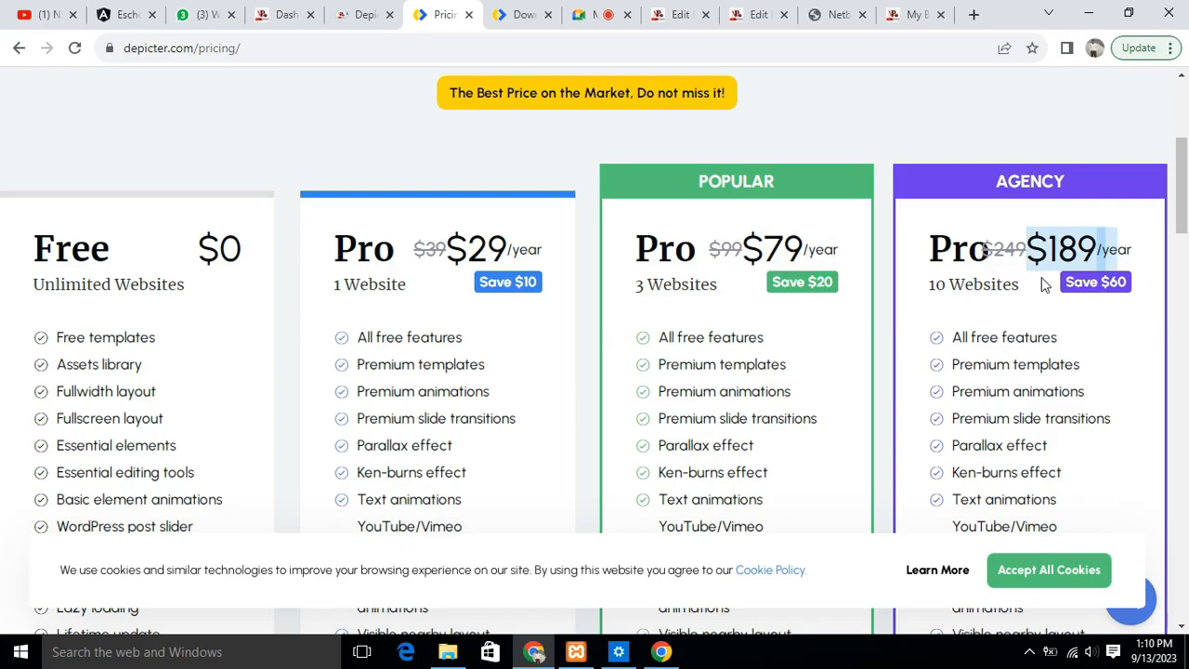
# - Examine the full feature lists of the Free and Pro plans down to their sign-up options
pyautogui.scroll(-8, 1045, 286)
pyautogui.scroll(11, 1045, 286)
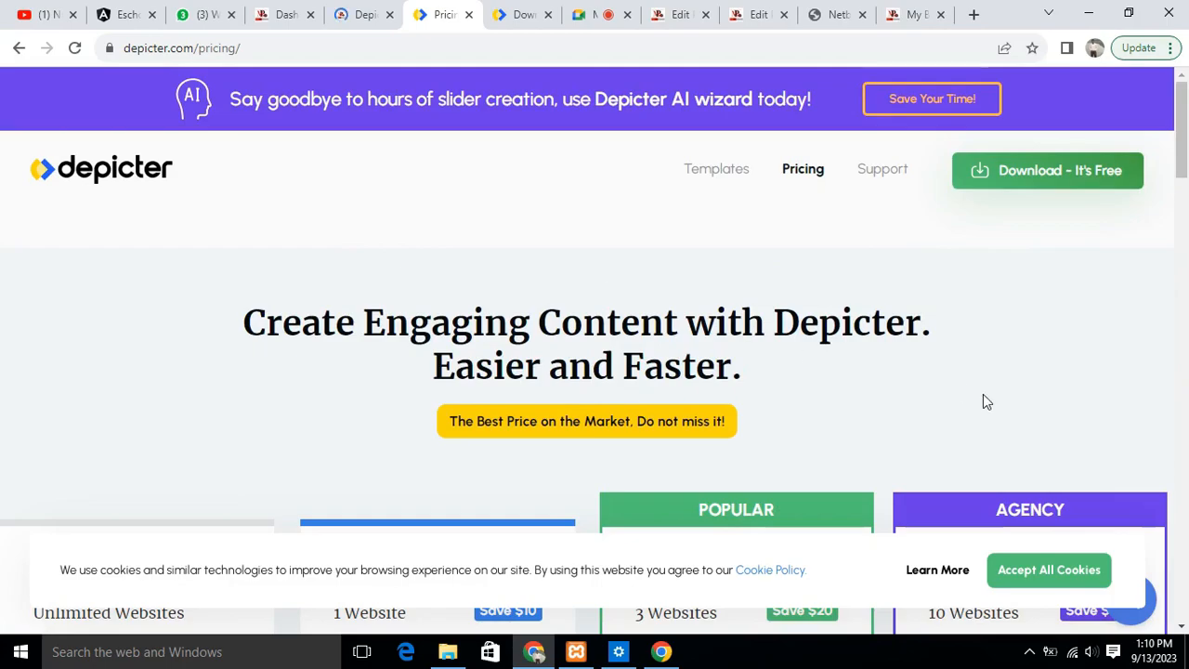
pyautogui.scroll(-8, 828, 313)
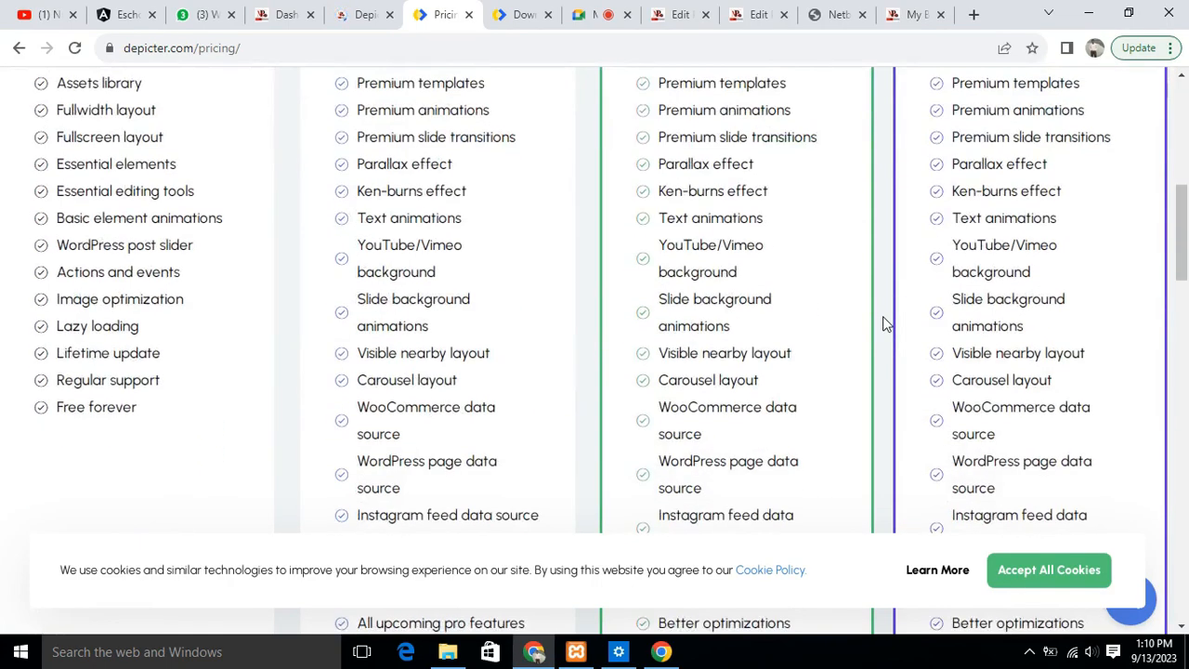
pyautogui.scroll(-6, 883, 324)
pyautogui.scroll(12, 581, 390)
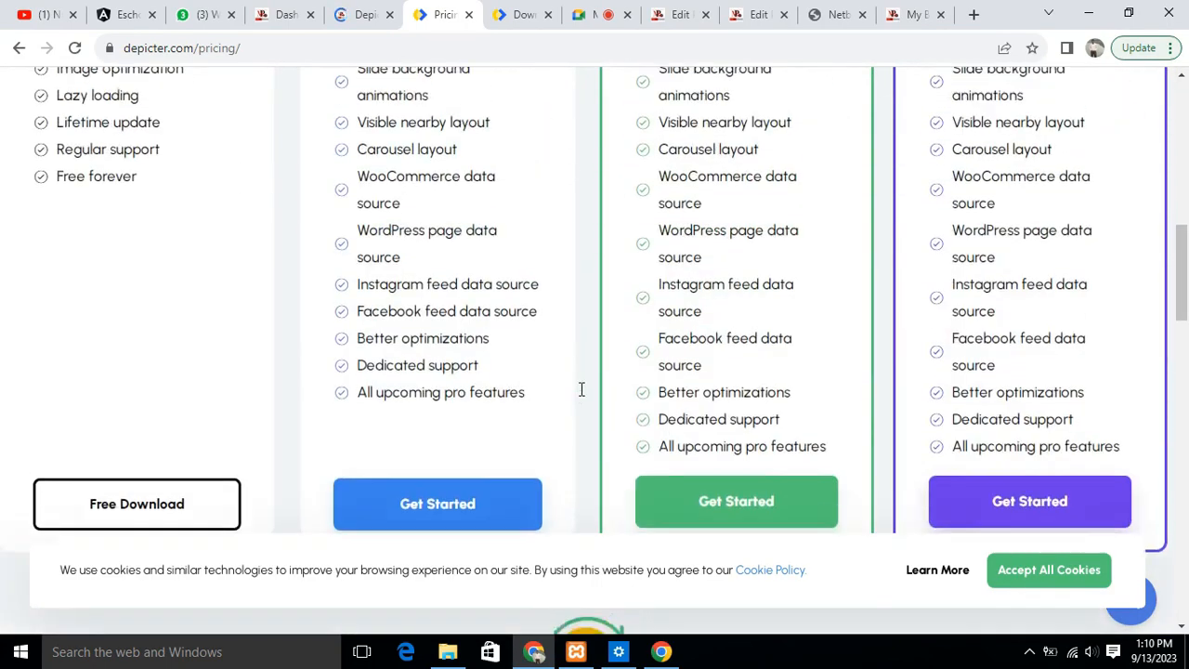
pyautogui.scroll(-14, 644, 285)
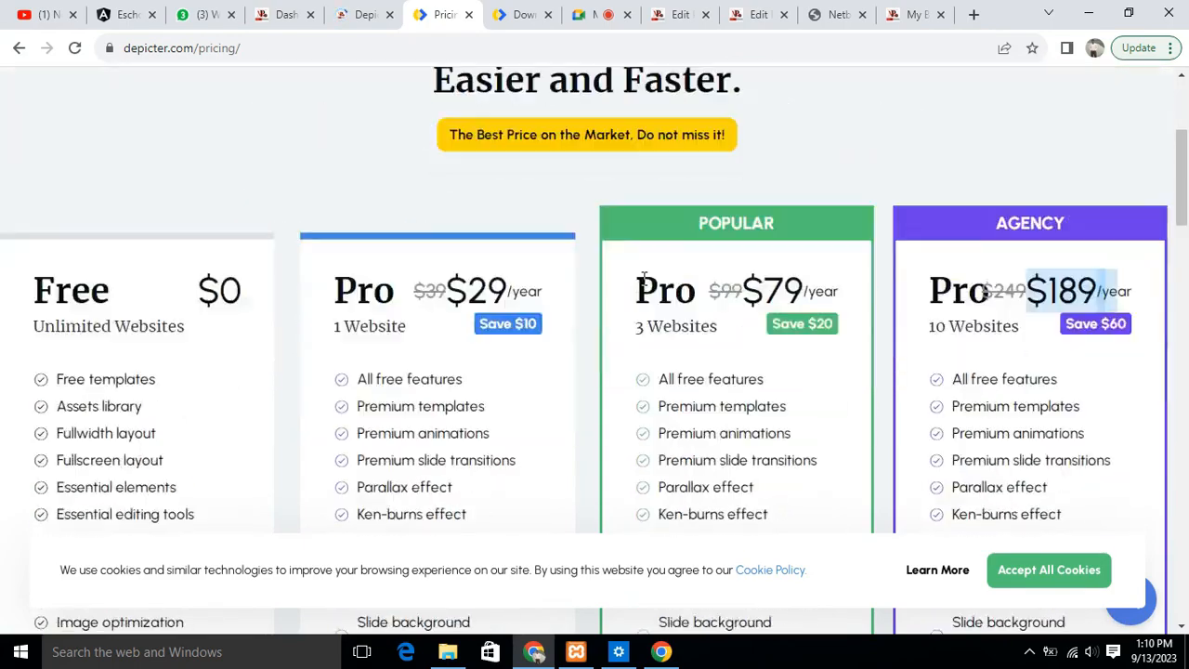
pyautogui.scroll(15, 647, 285)
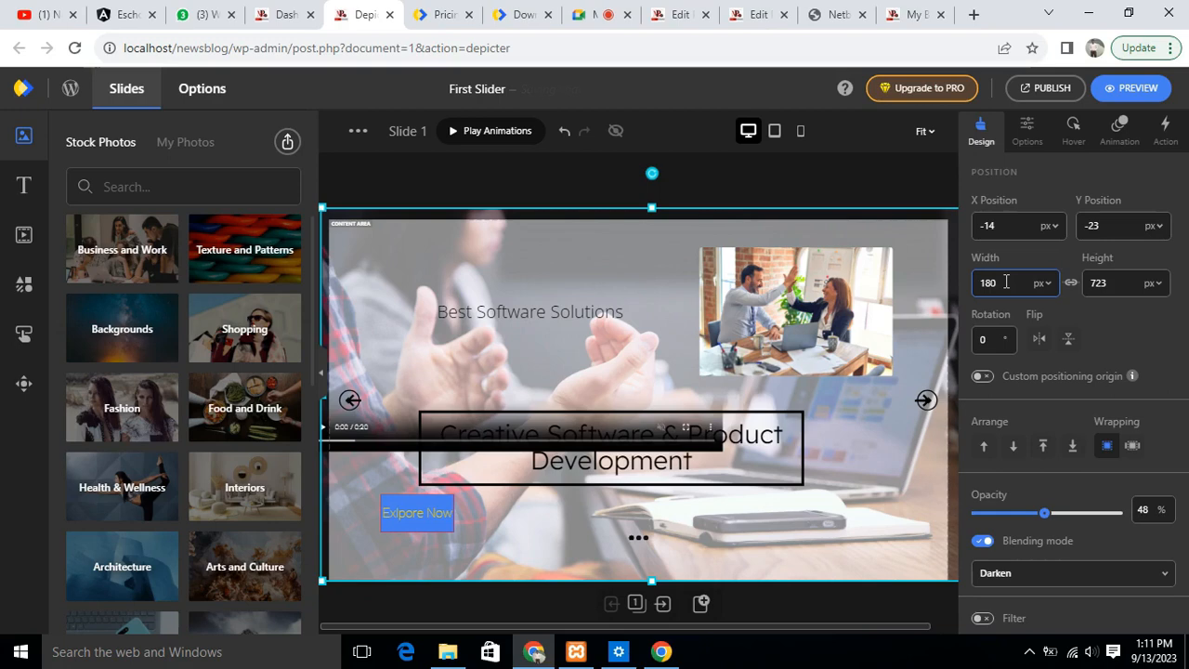
# - Return to First Slider in the Depicter editor and set the width of Slide 1's semi-transparent overlay image to 800 px
pyautogui.press('BackSpace')
pyautogui.press('BackSpace')
pyautogui.press('BackSpace')
pyautogui.write('800')
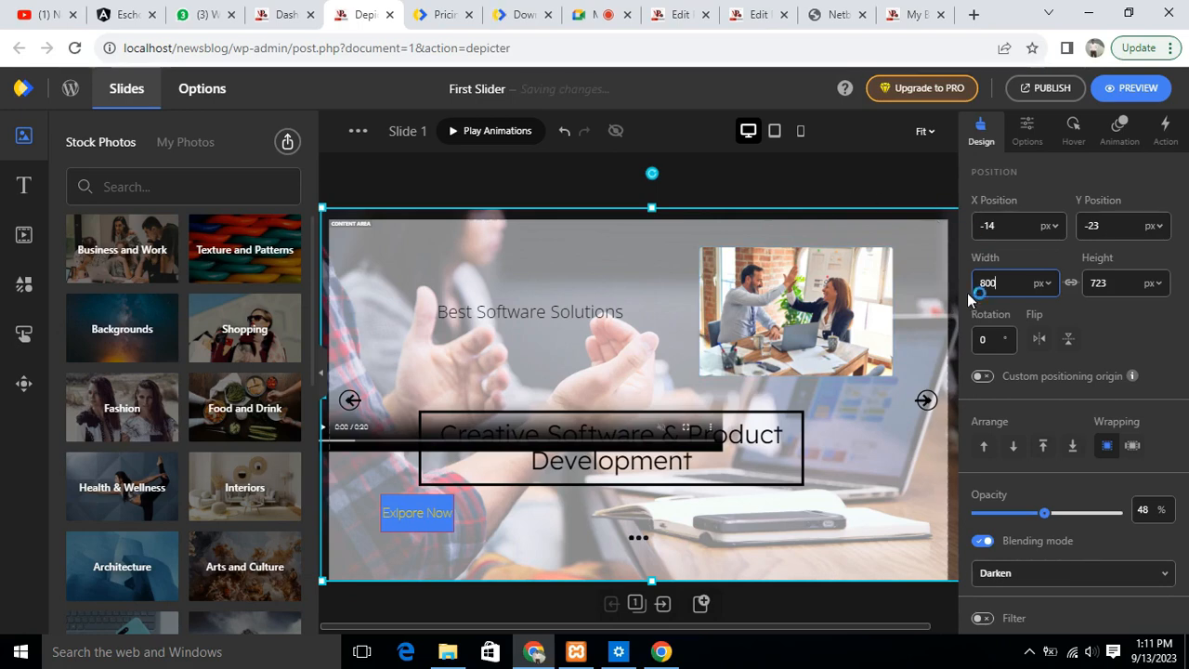
pyautogui.click(1047, 91)
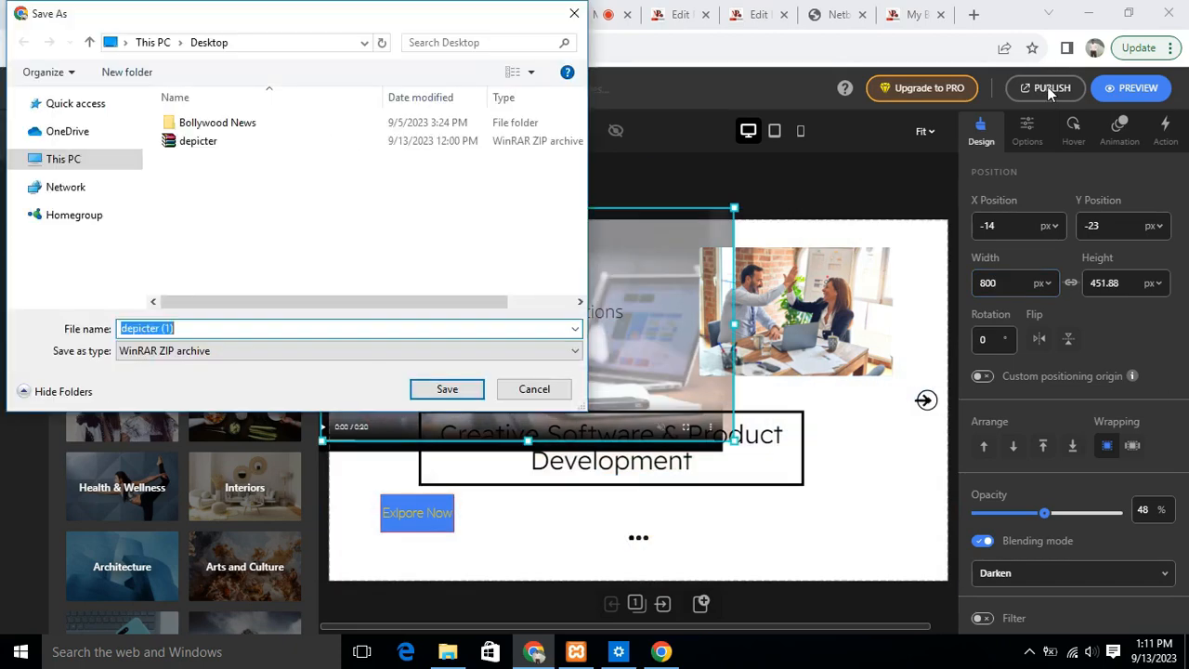
pyautogui.click(533, 389)
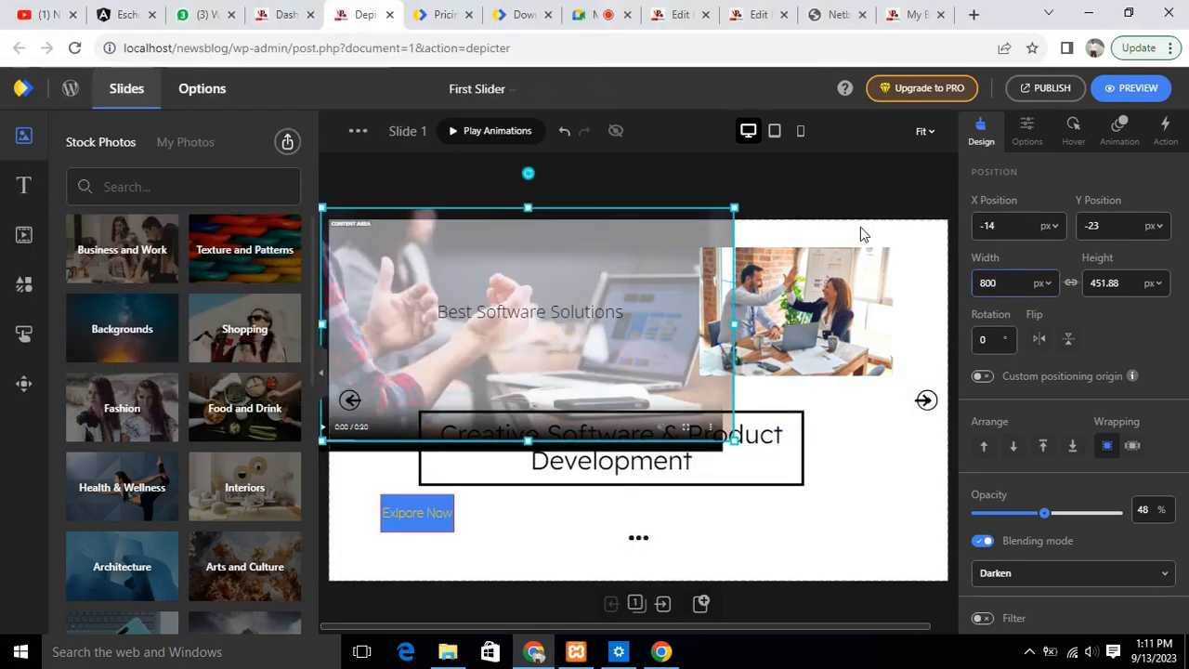
# - Move Slide 1's video clear of the semi-transparent overlay image and delete that image
pyautogui.moveTo(475, 264); pyautogui.dragTo(600, 348)
pyautogui.moveTo(534, 332); pyautogui.dragTo(530, 334)
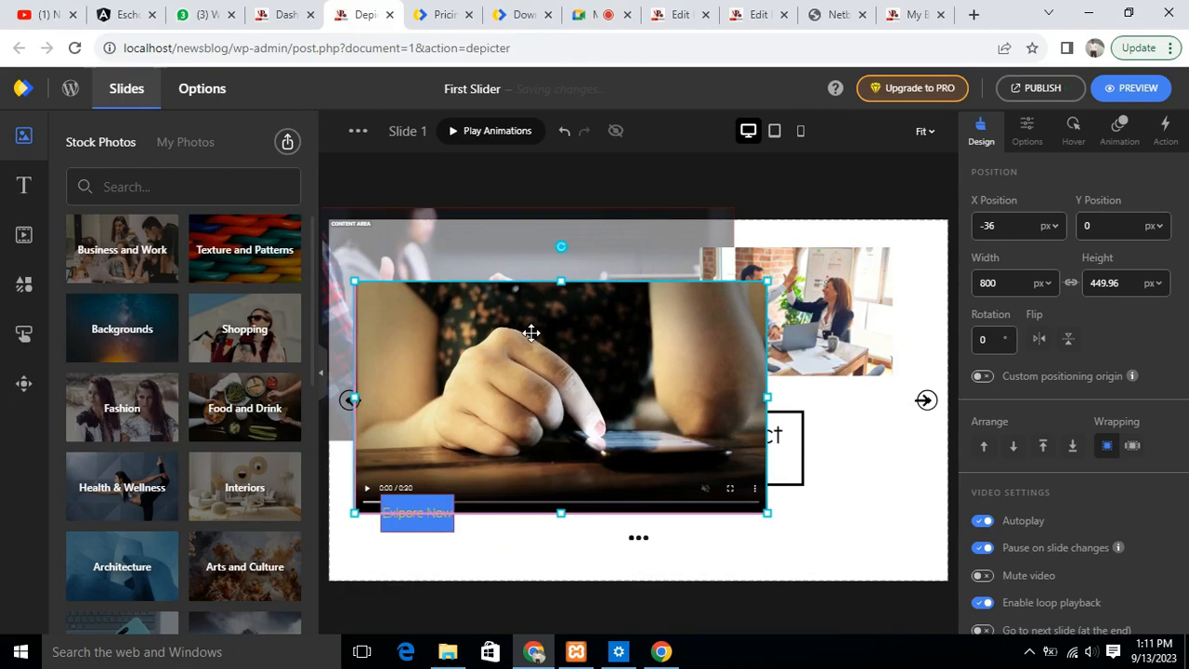
pyautogui.click(592, 237)
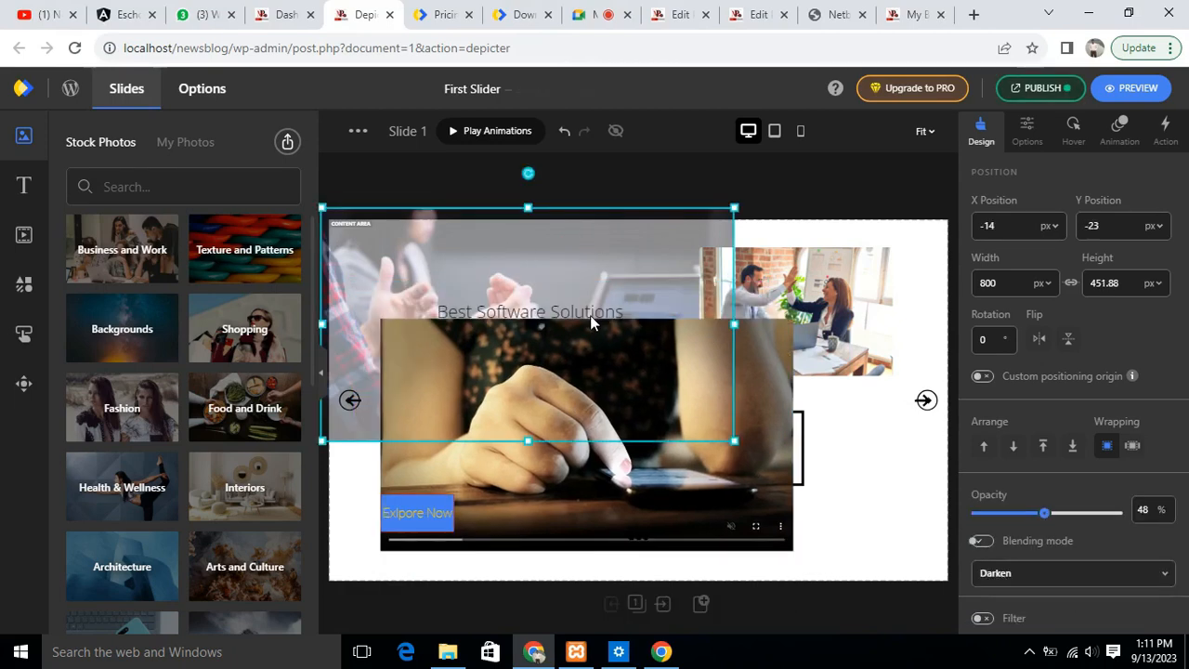
pyautogui.click(548, 332)
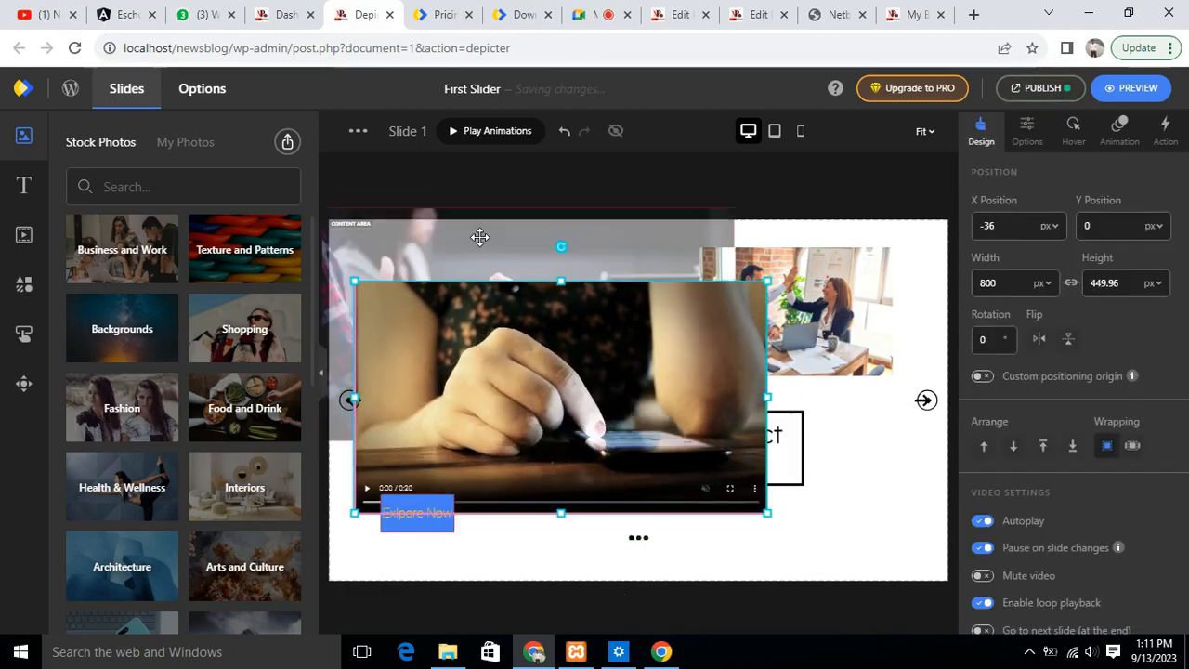
pyautogui.click(617, 224)
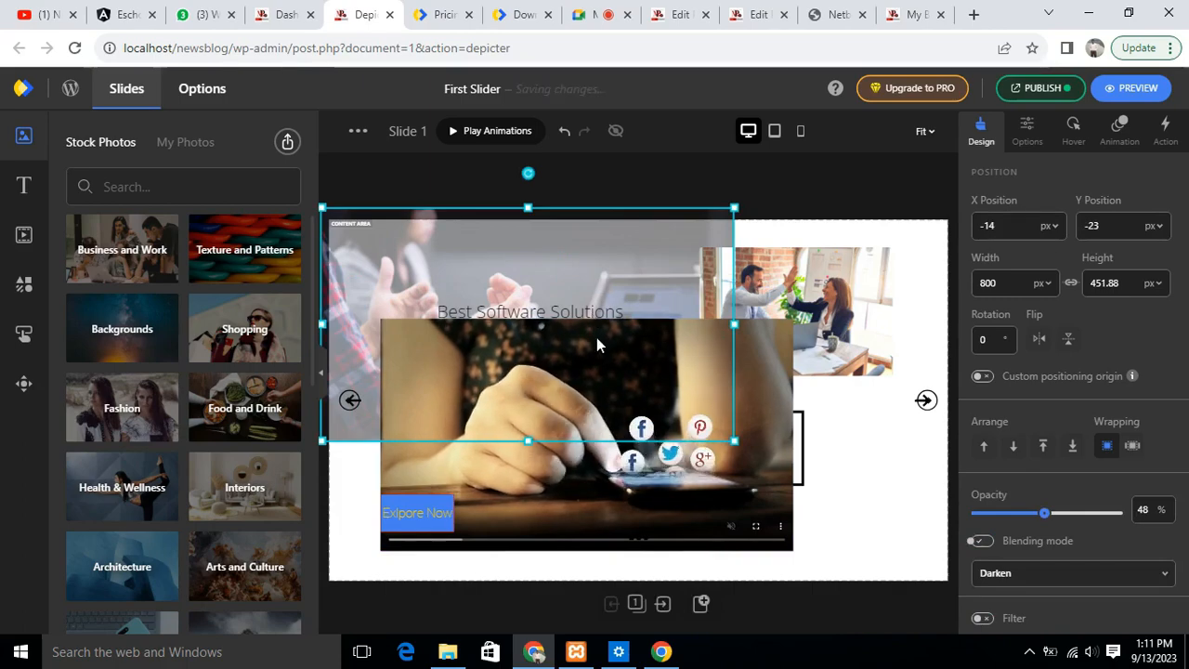
pyautogui.click(596, 338)
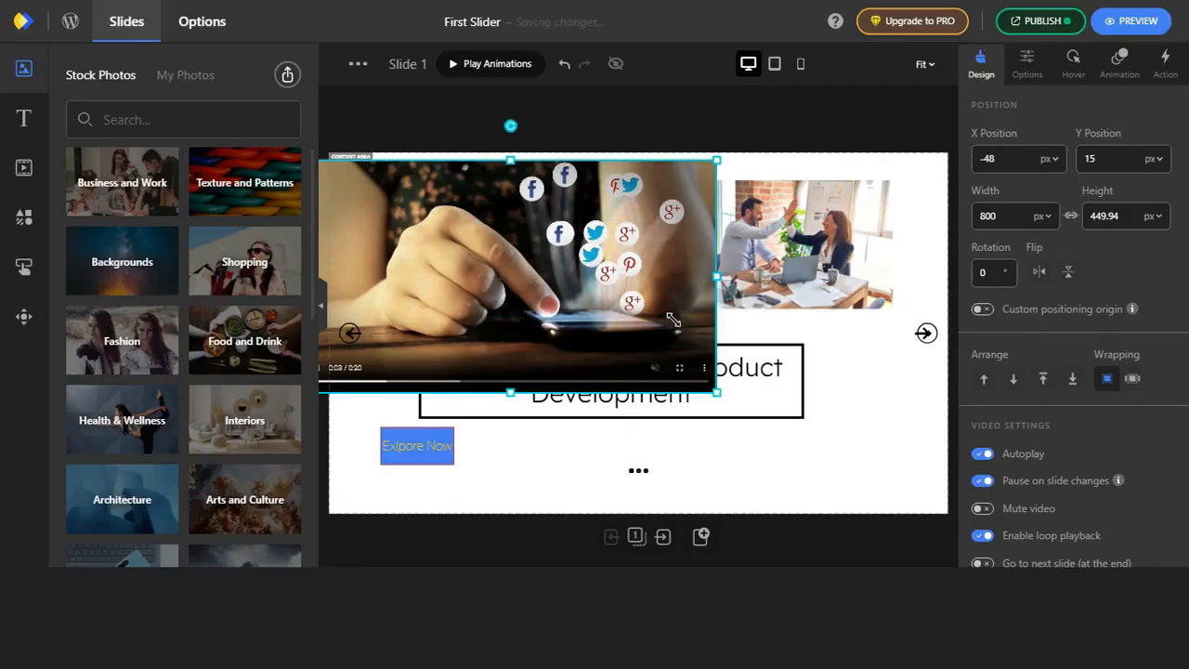
# - Enlarge Slide 1's video to about 1121 × 630 px and move it to about X 87, Y 103
pyautogui.doubleClick(607, 297)
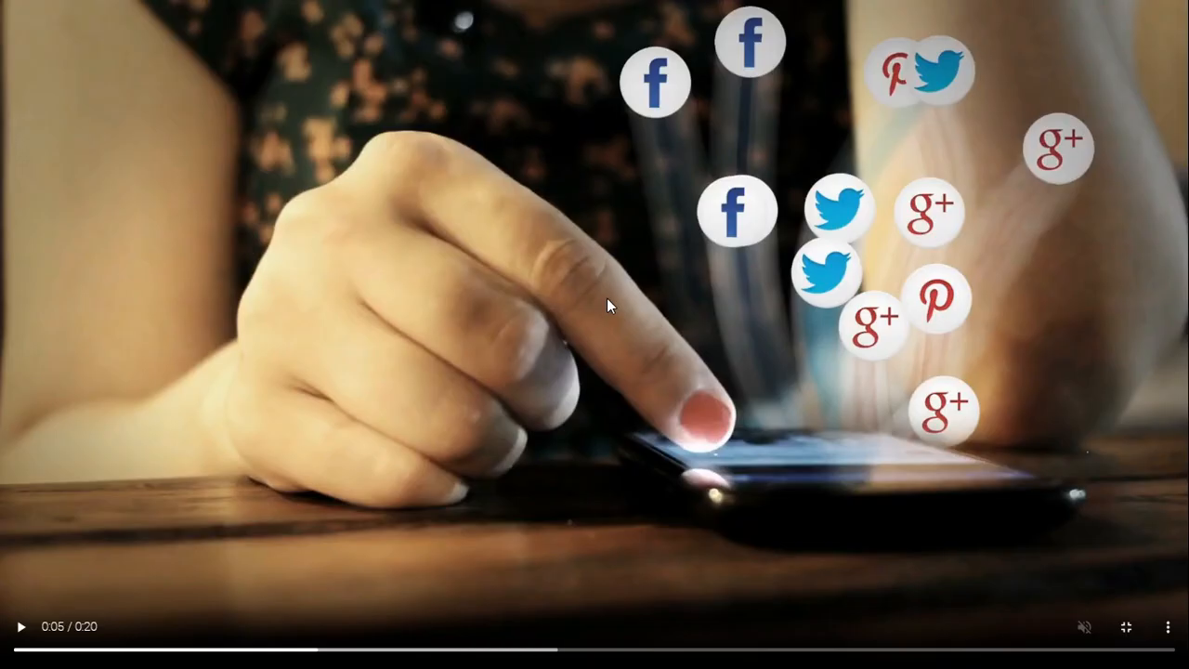
pyautogui.press('Escape')
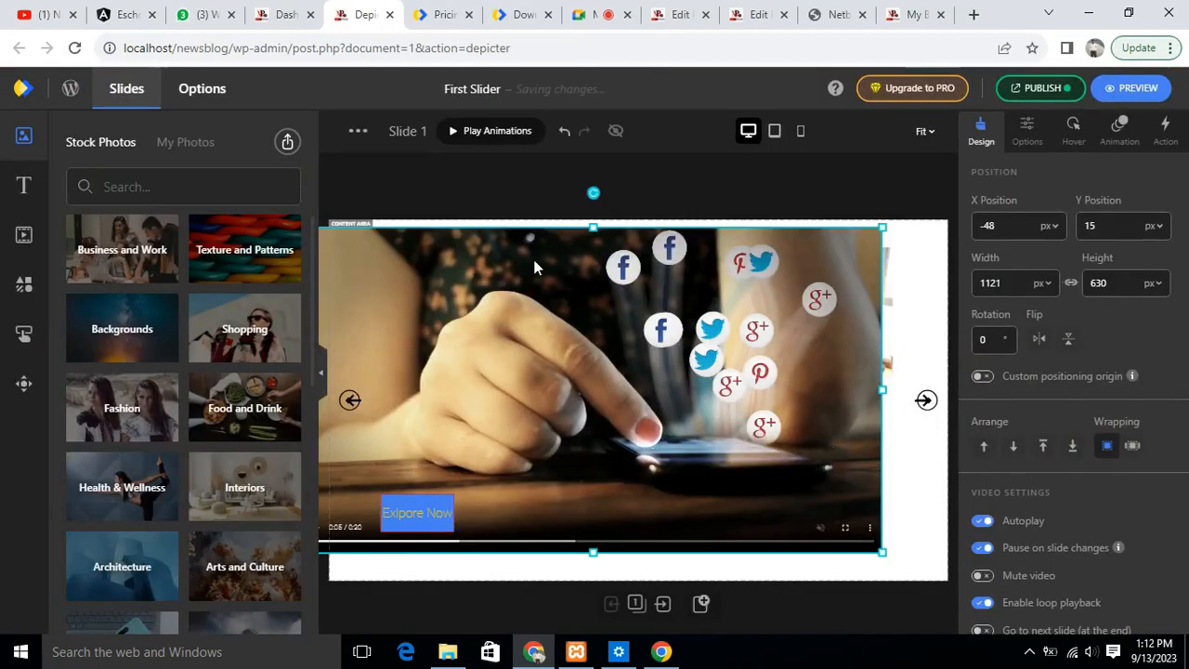
pyautogui.moveTo(590, 255); pyautogui.dragTo(591, 257)
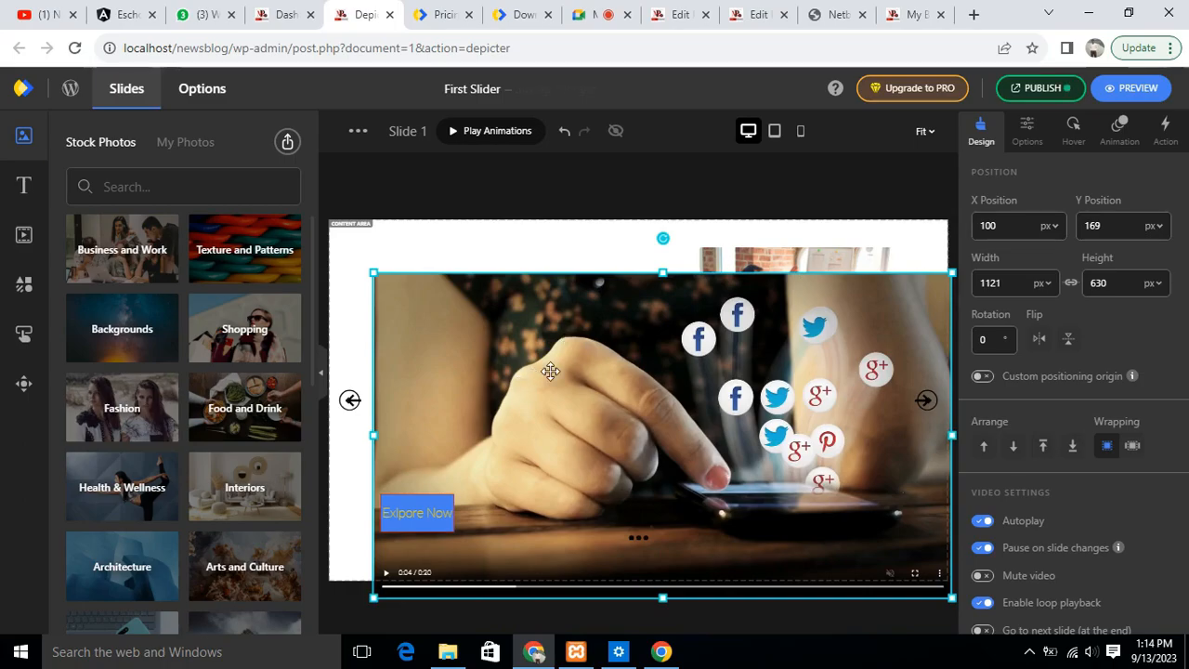
# - Send Slide 1's video backward so it sits behind the office photo and the "Creative Software & Product Development" heading
pyautogui.rightClick(550, 371)
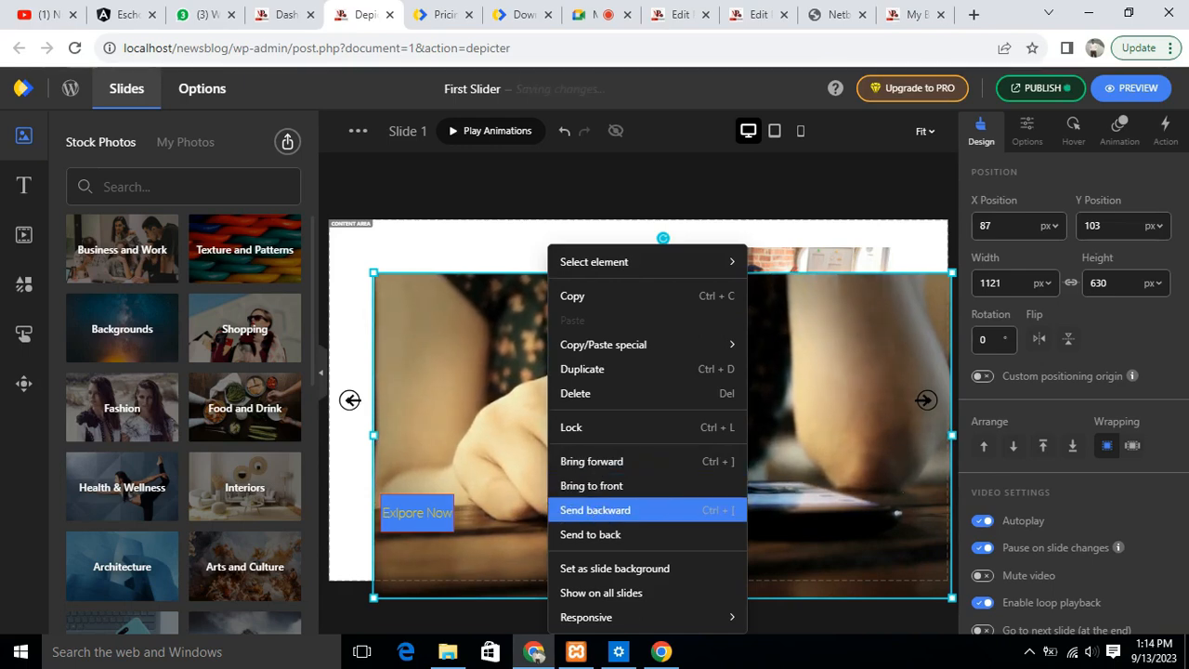
pyautogui.click(601, 513)
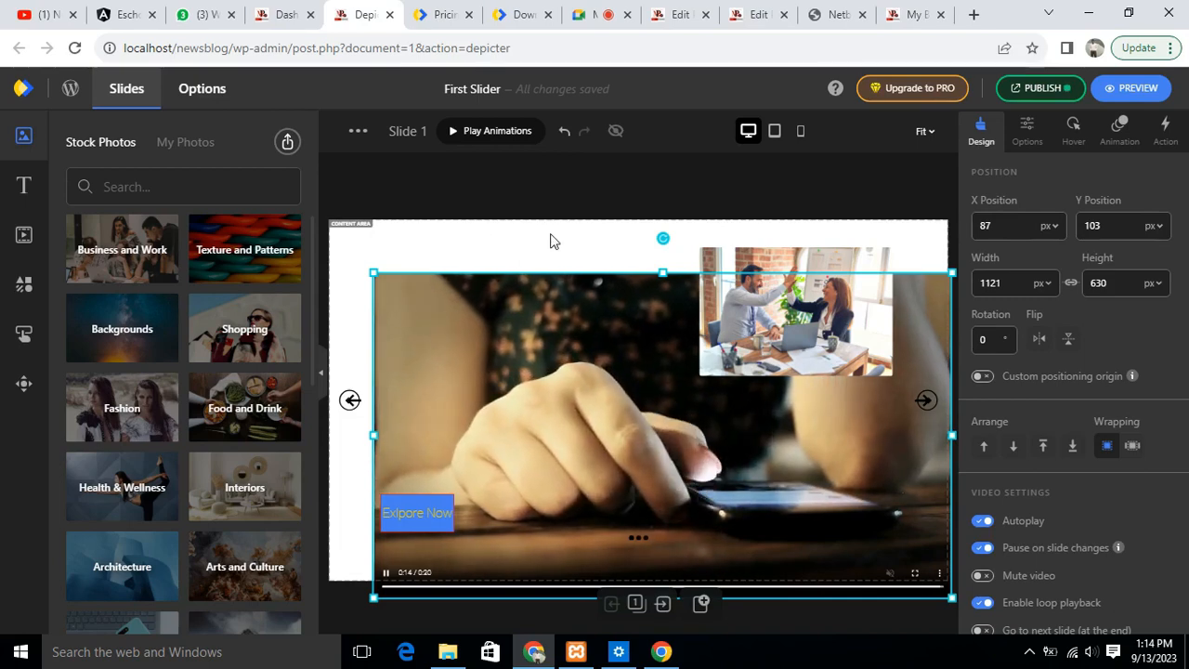
pyautogui.rightClick(577, 393)
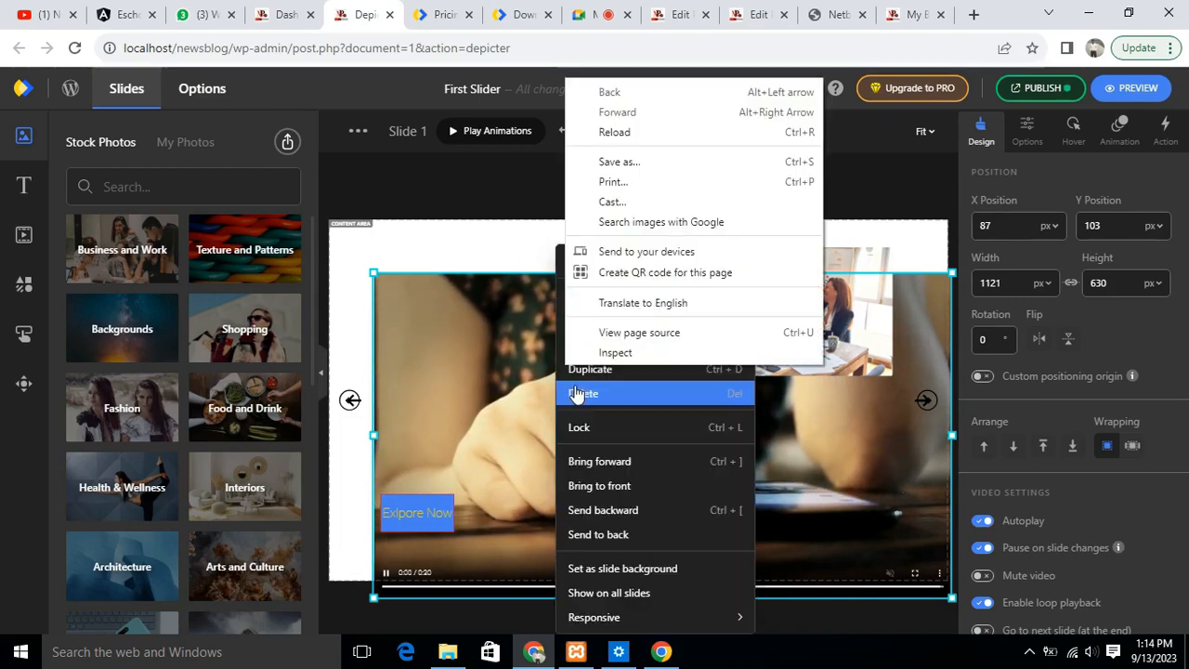
pyautogui.click(606, 519)
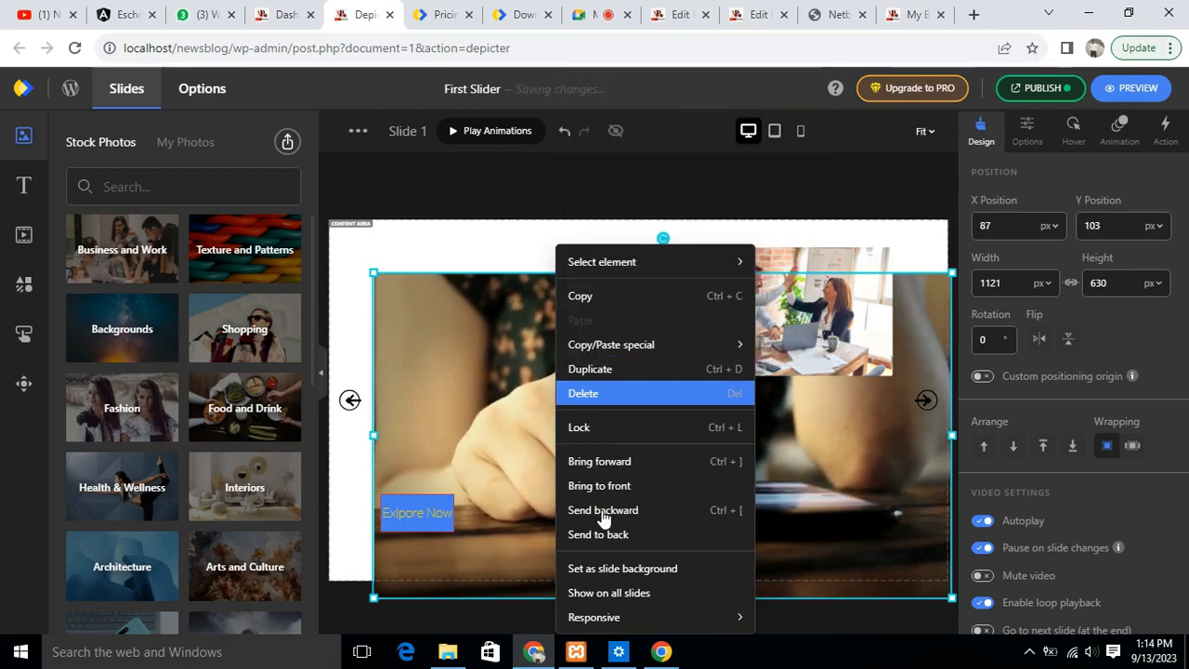
pyautogui.click(603, 510)
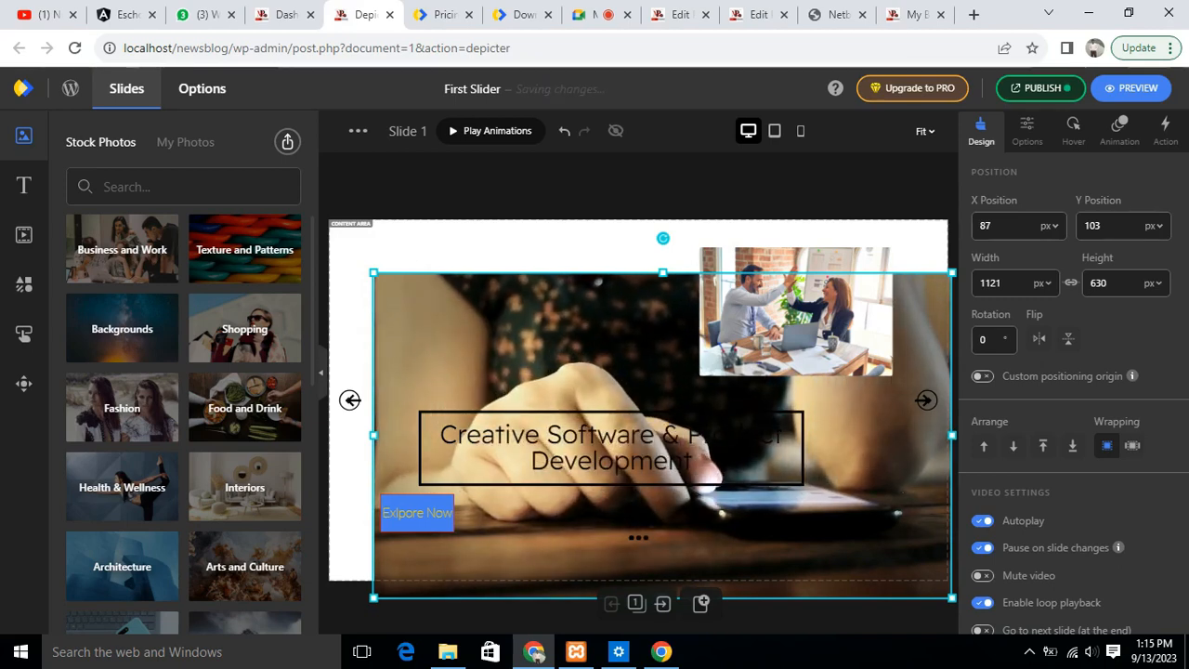
# - Enlarge and reposition the video to cover Slide 1, about 1262 × 709 px at X -32, Y 0
pyautogui.moveTo(373, 272); pyautogui.dragTo(335, 251)
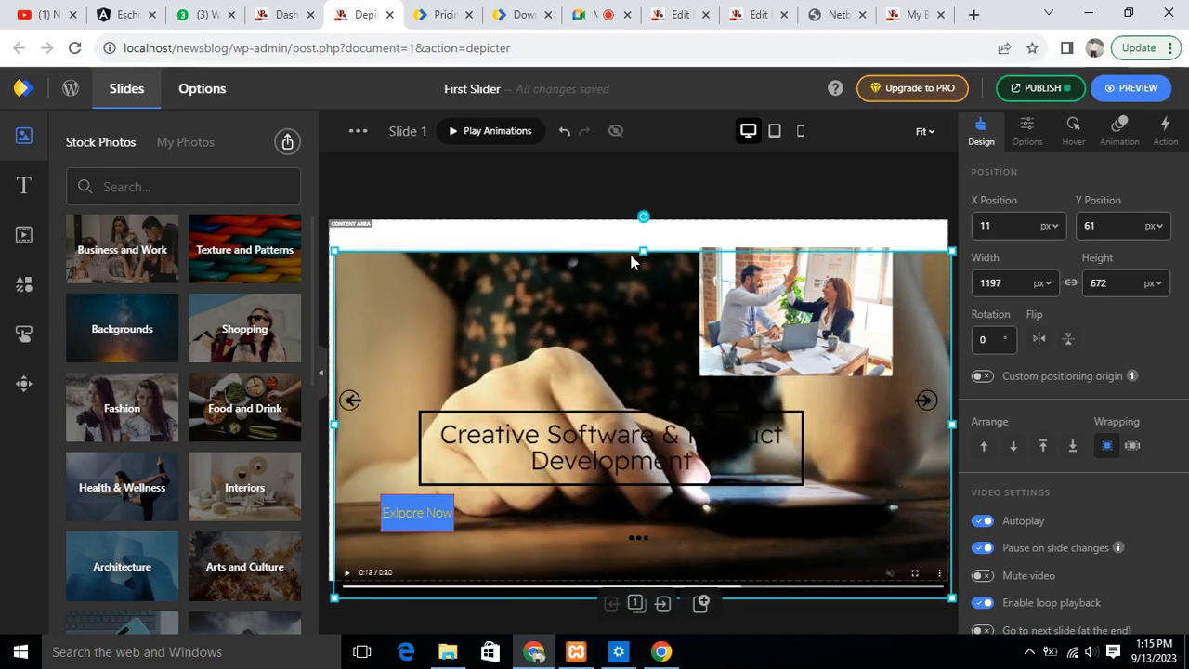
pyautogui.moveTo(646, 243); pyautogui.dragTo(643, 270)
pyautogui.moveTo(637, 568); pyautogui.dragTo(636, 586)
pyautogui.click(729, 604)
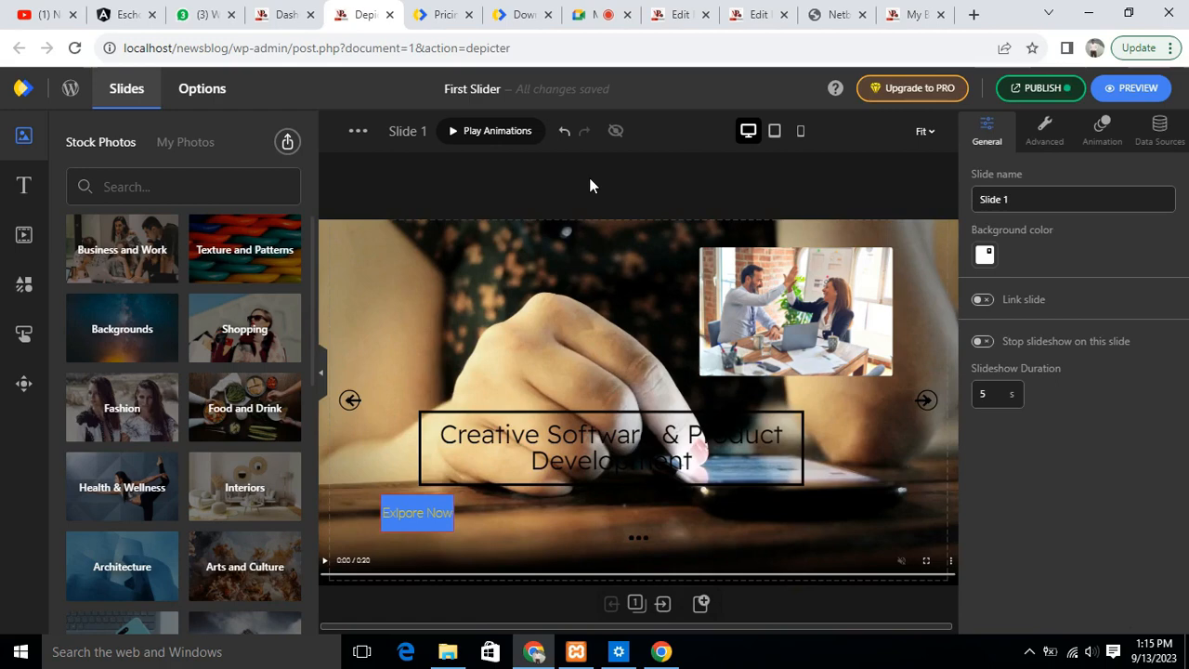
# - Play Slide 1's video and check how it looks behind the other elements in full-screen view
pyautogui.click(574, 353)
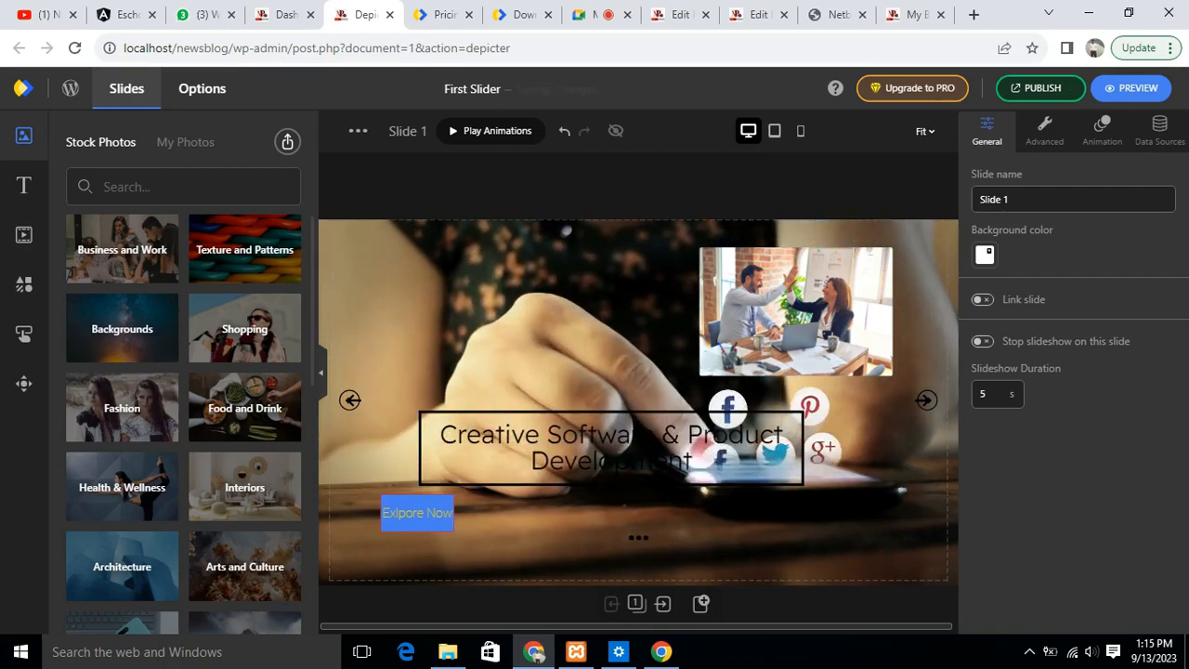
pyautogui.press('F11')
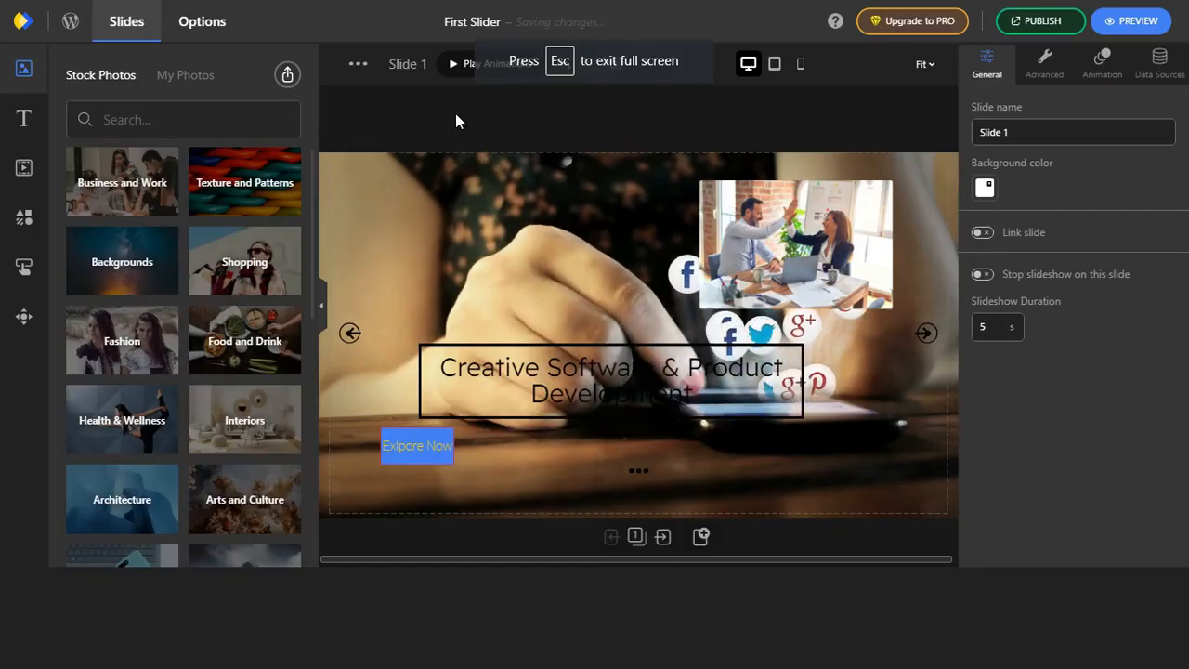
pyautogui.press('F11')
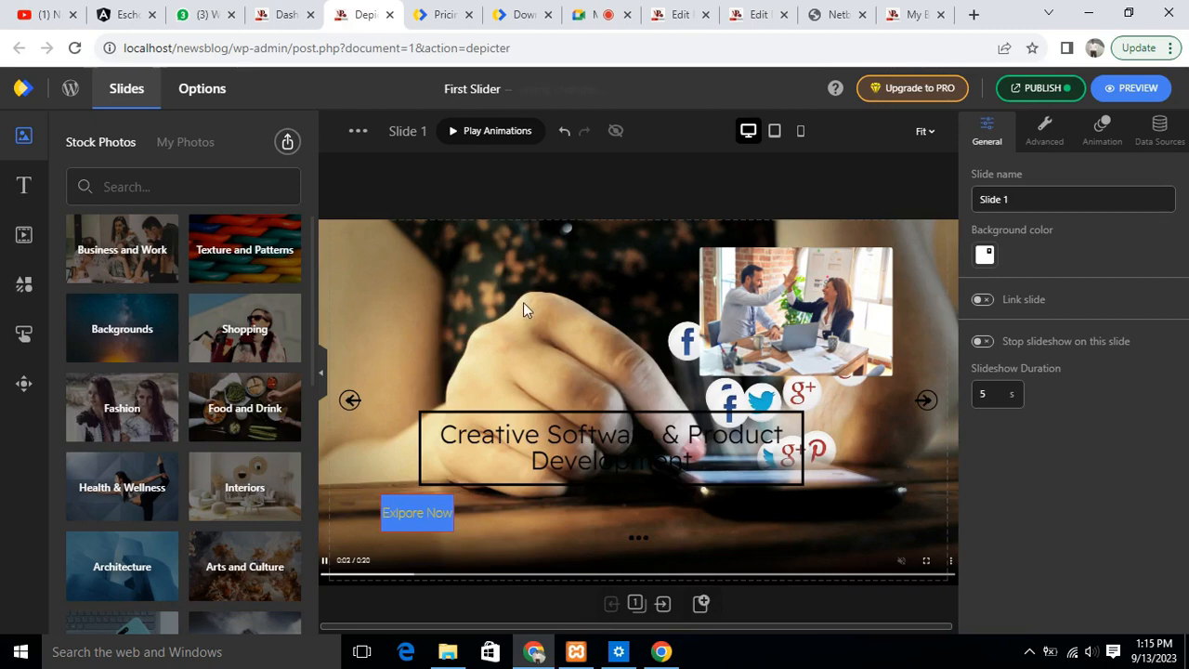
pyautogui.click(786, 583)
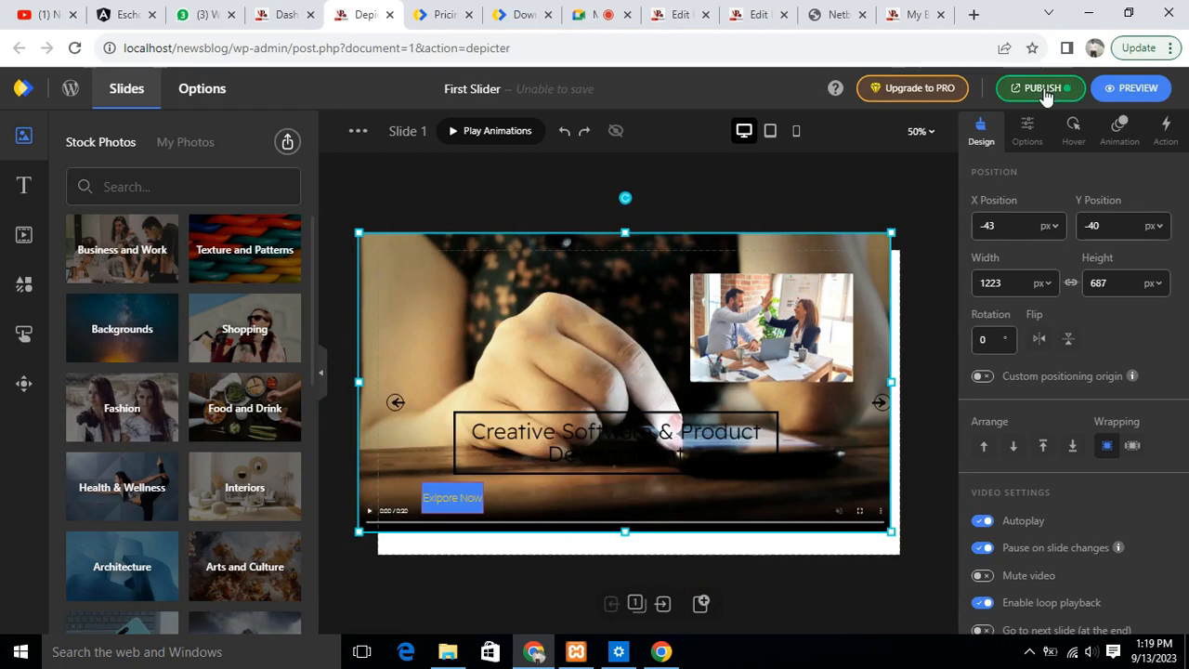
# - Try to publish the First Slider's pending changes, repeating the publish attempt
pyautogui.click(1041, 89)
pyautogui.click(1041, 89)
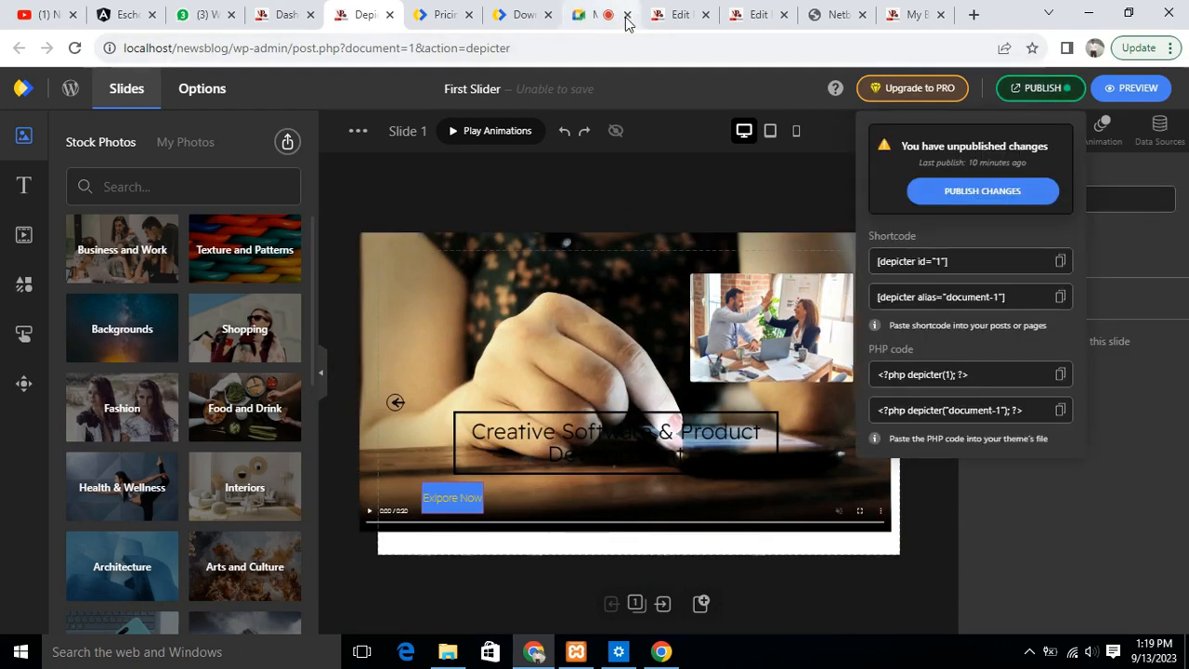
pyautogui.click(985, 195)
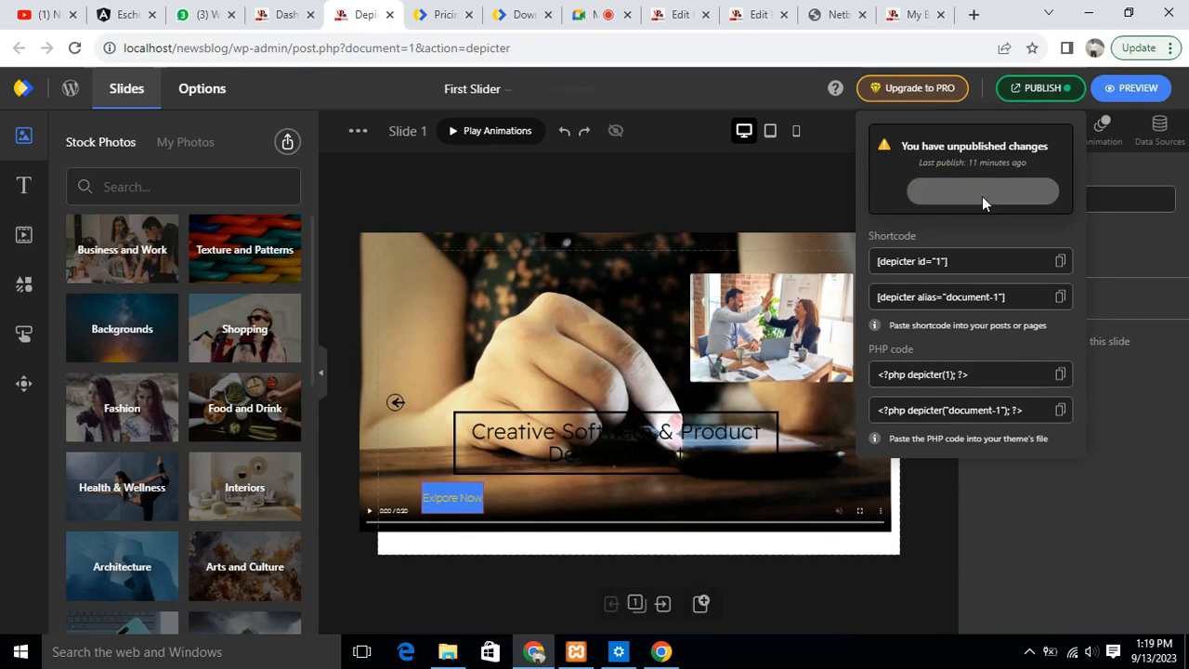
pyautogui.click(983, 197)
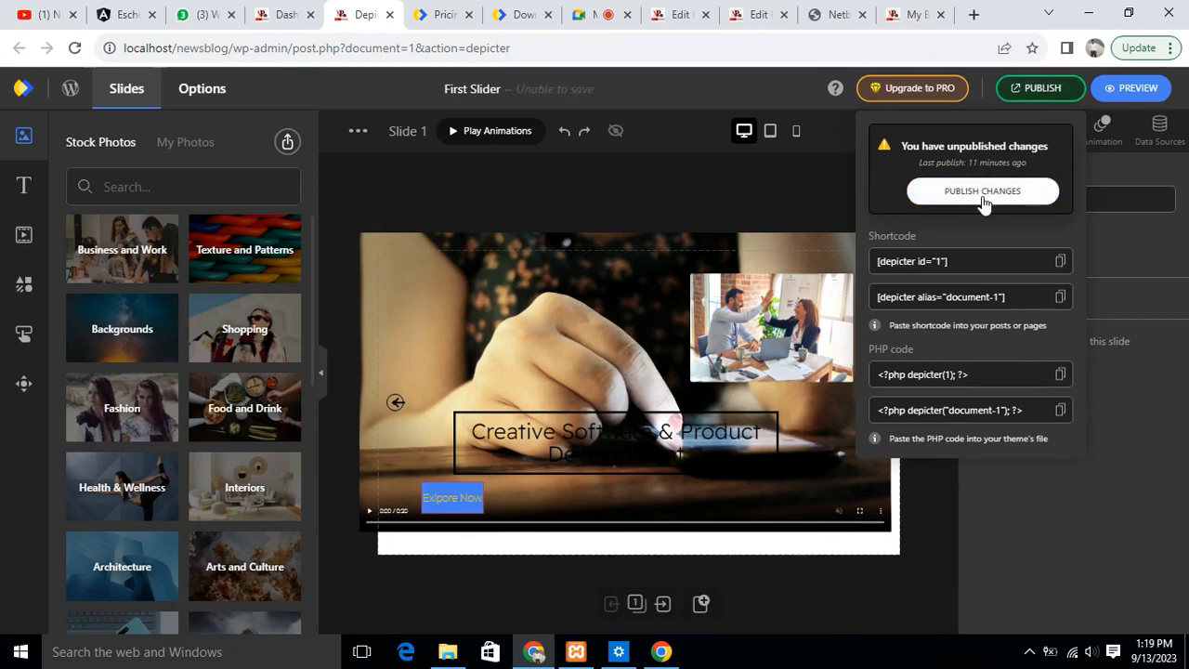
pyautogui.click(964, 197)
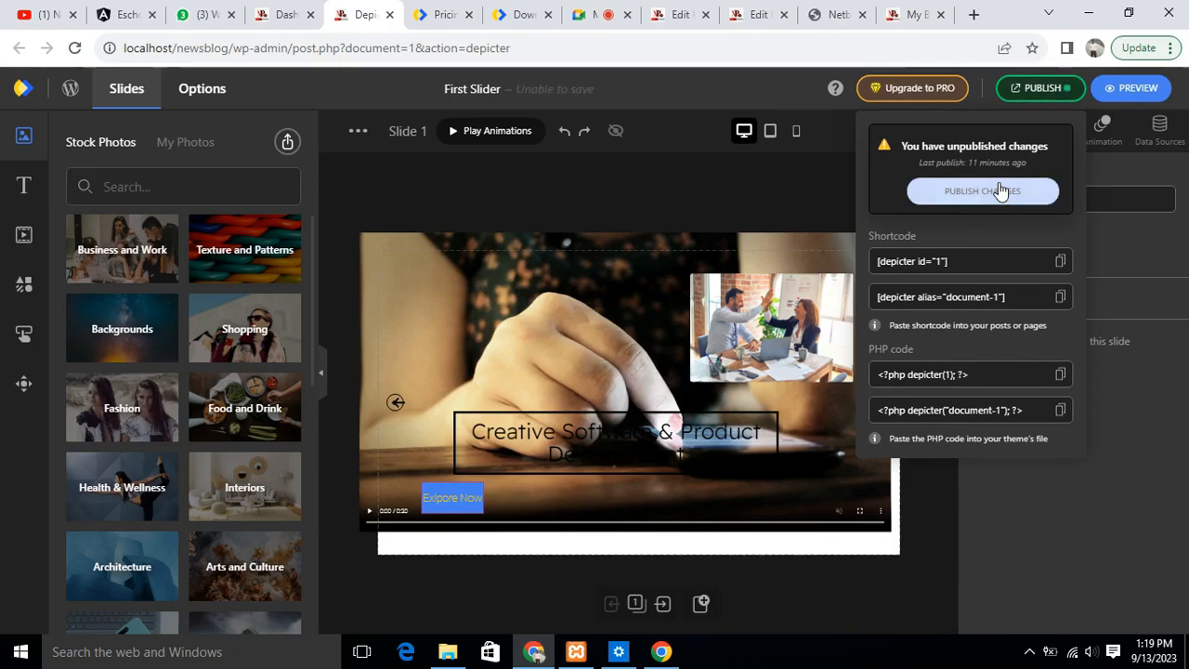
pyautogui.click(989, 196)
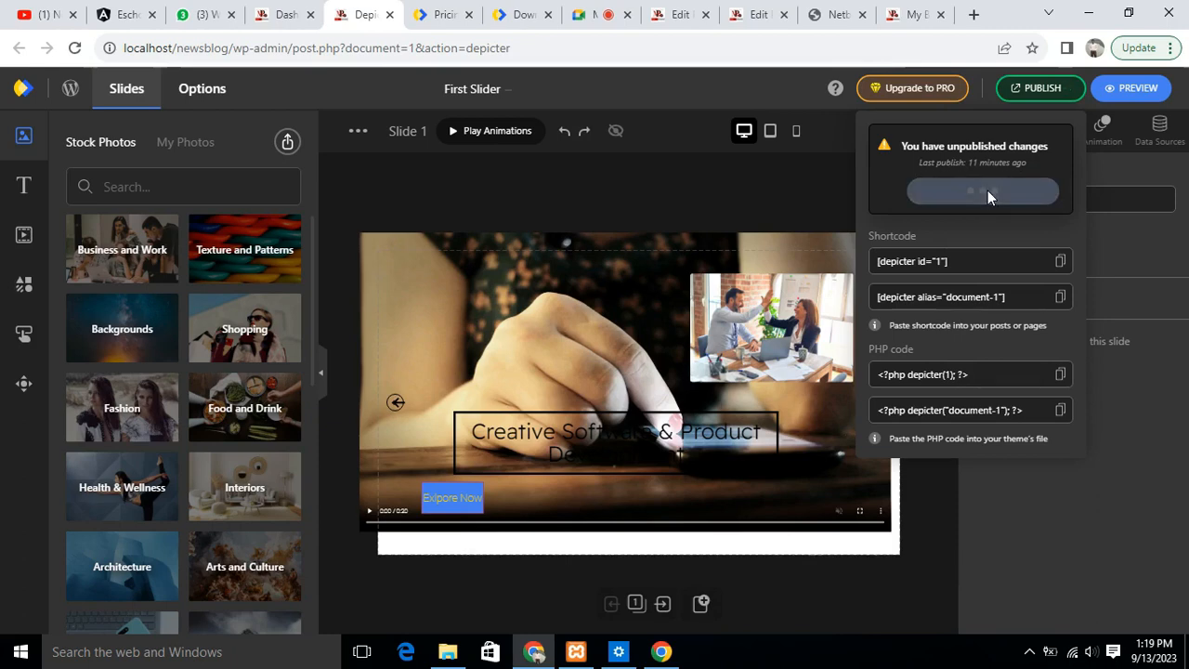
pyautogui.click(980, 197)
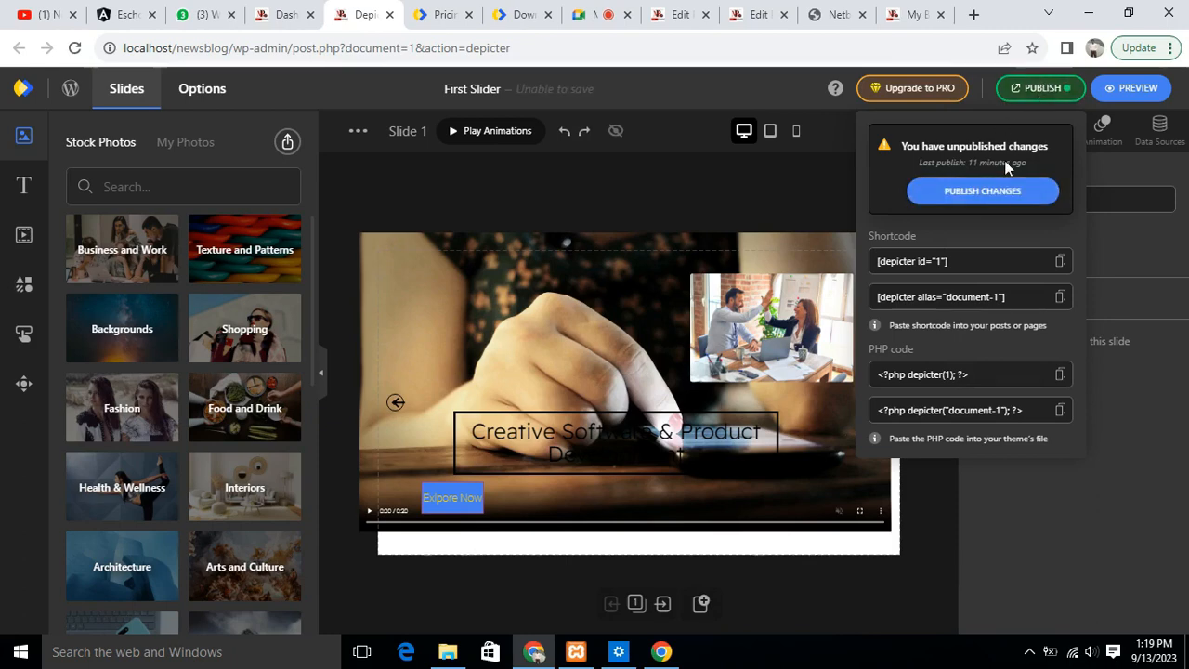
pyautogui.click(978, 193)
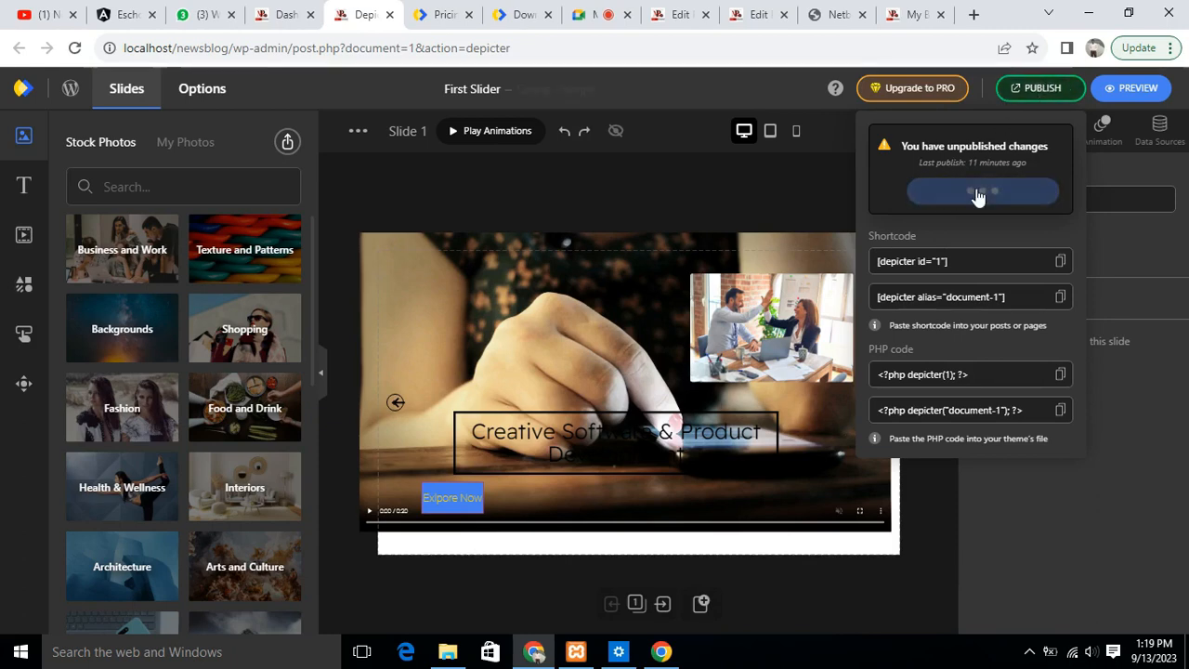
pyautogui.click(981, 191)
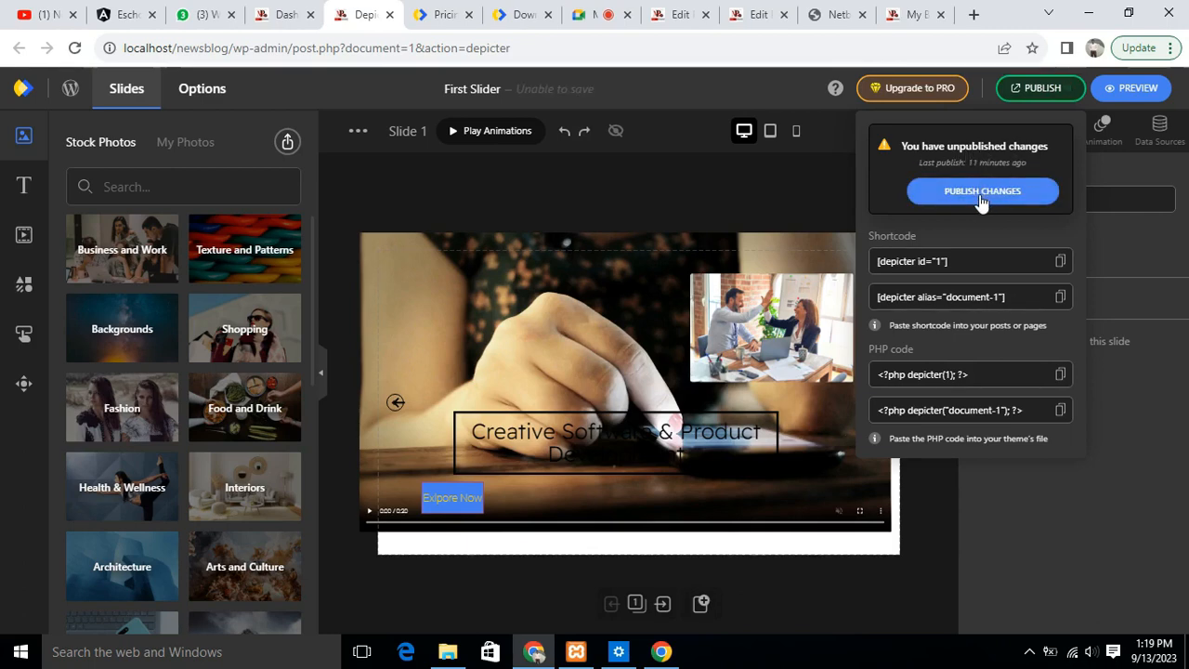
pyautogui.click(983, 201)
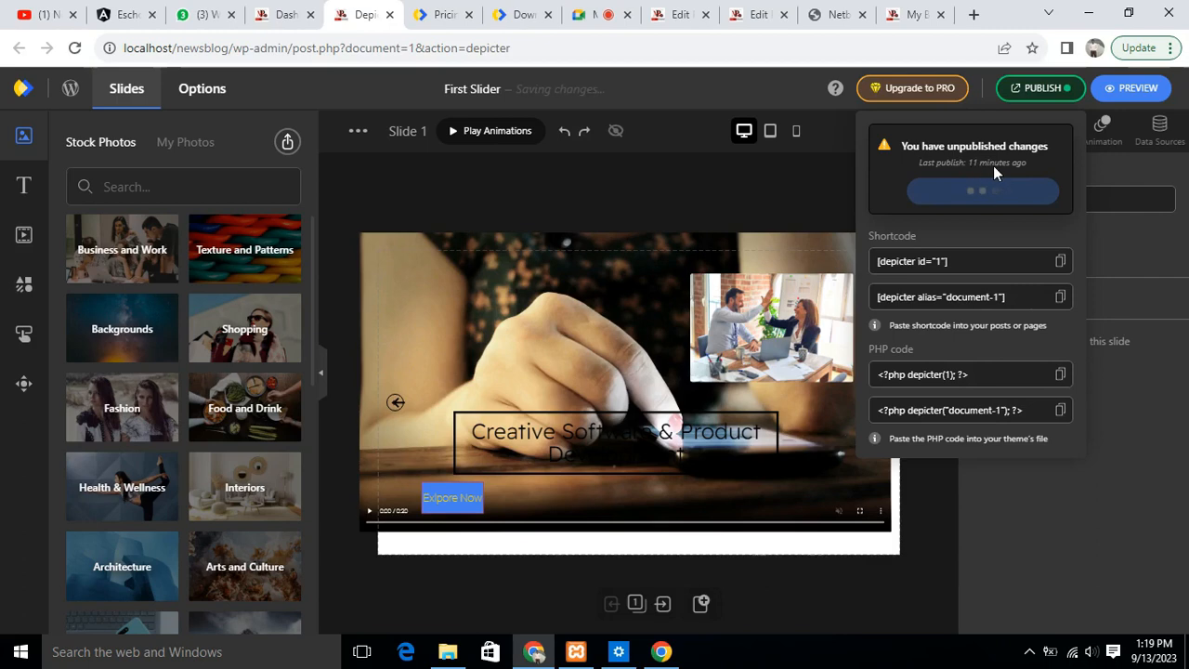
pyautogui.click(988, 192)
pyautogui.click(1000, 191)
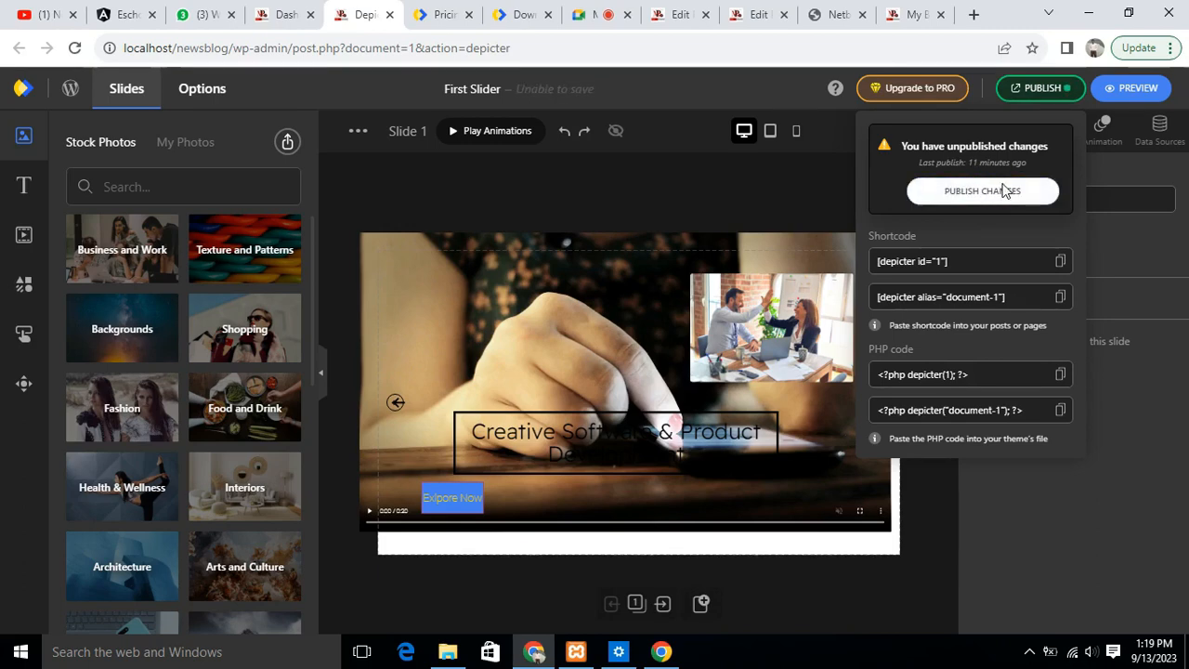
pyautogui.click(947, 191)
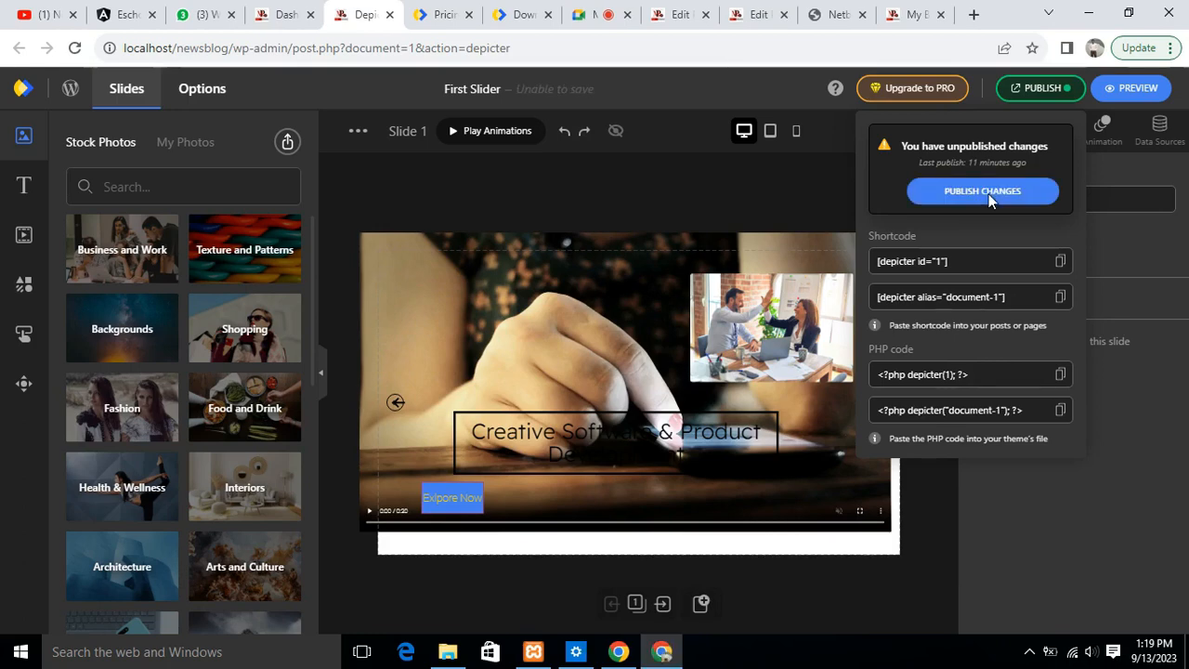
pyautogui.click(963, 191)
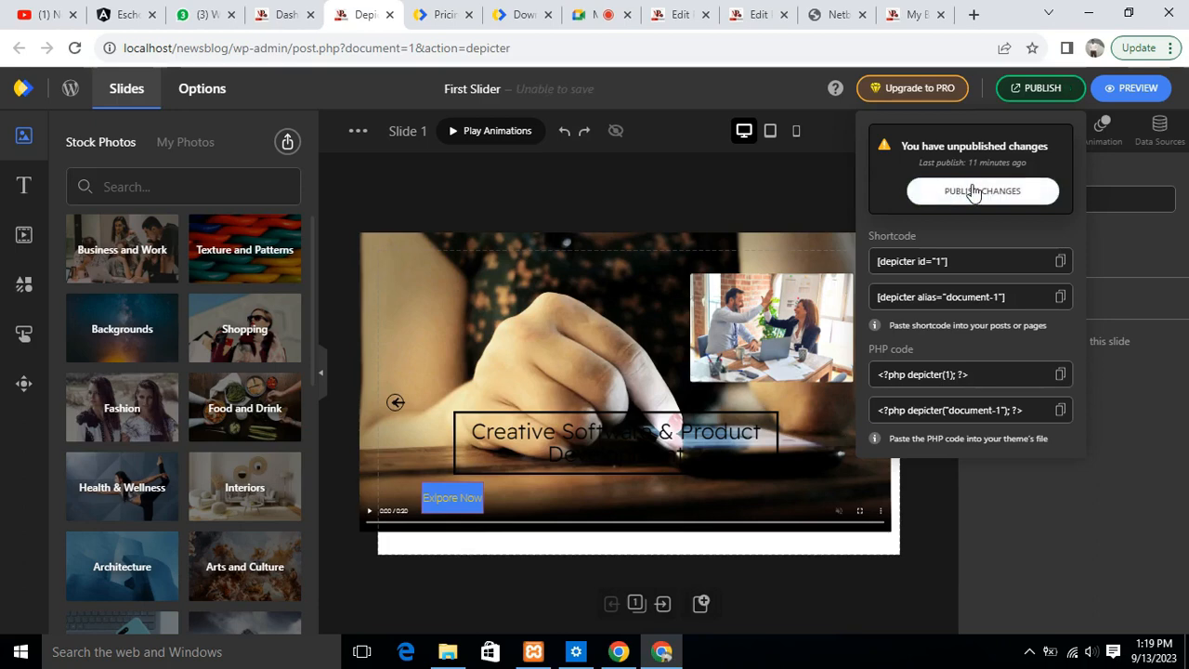
pyautogui.click(973, 190)
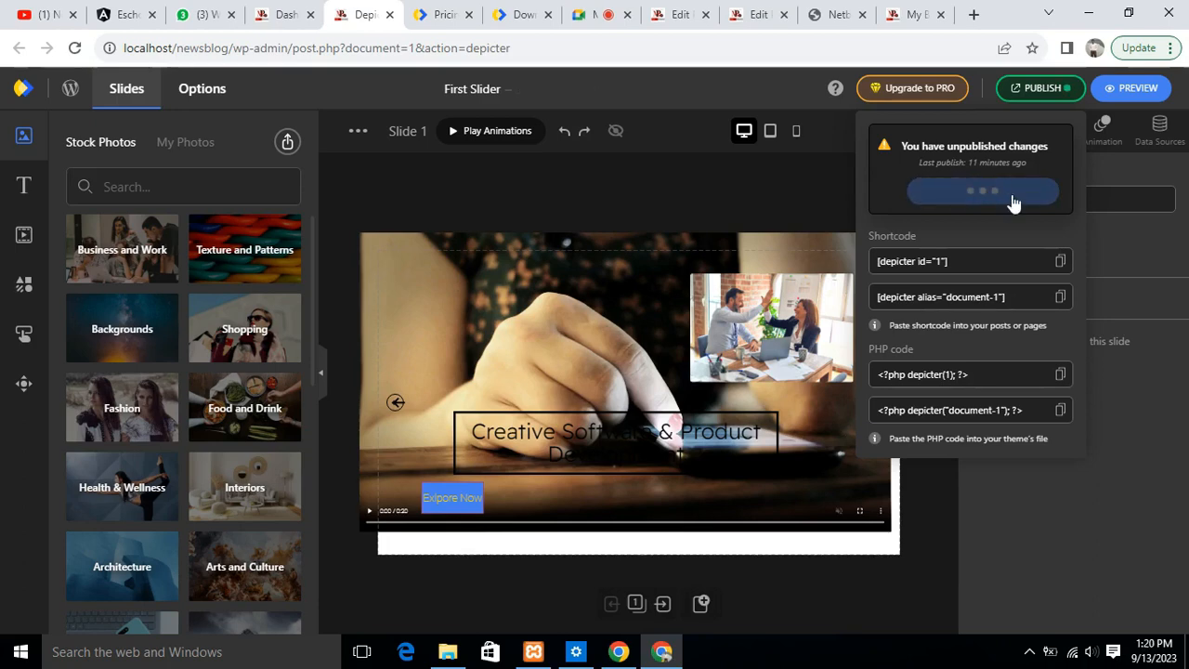
pyautogui.click(1011, 194)
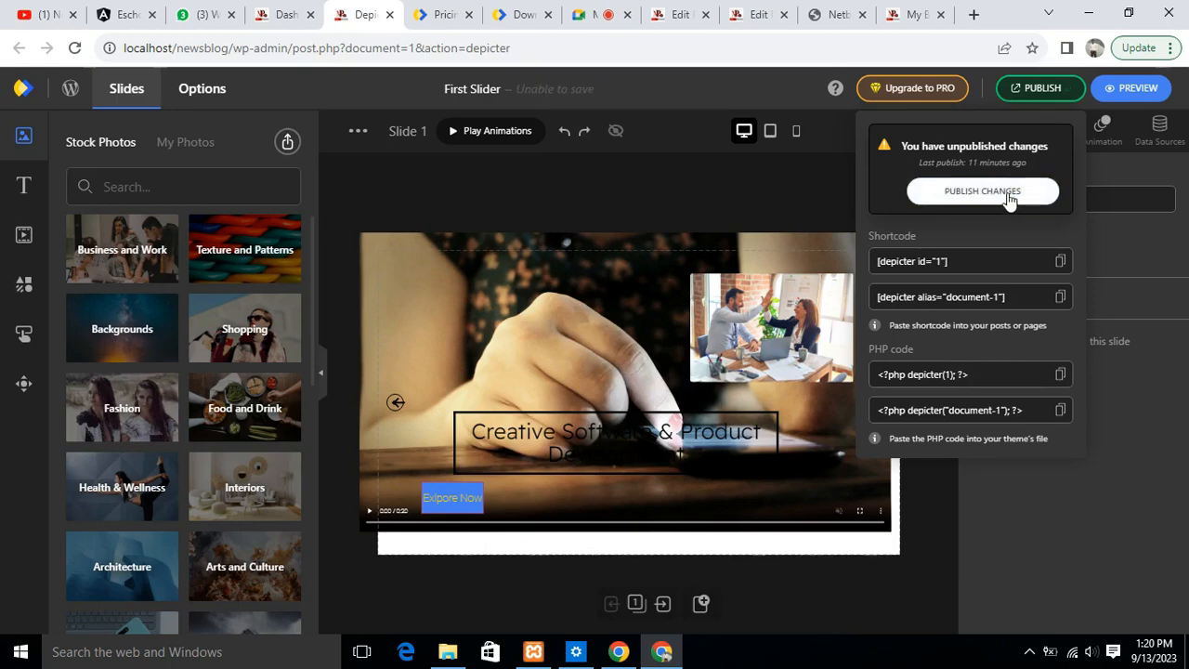
pyautogui.click(1010, 196)
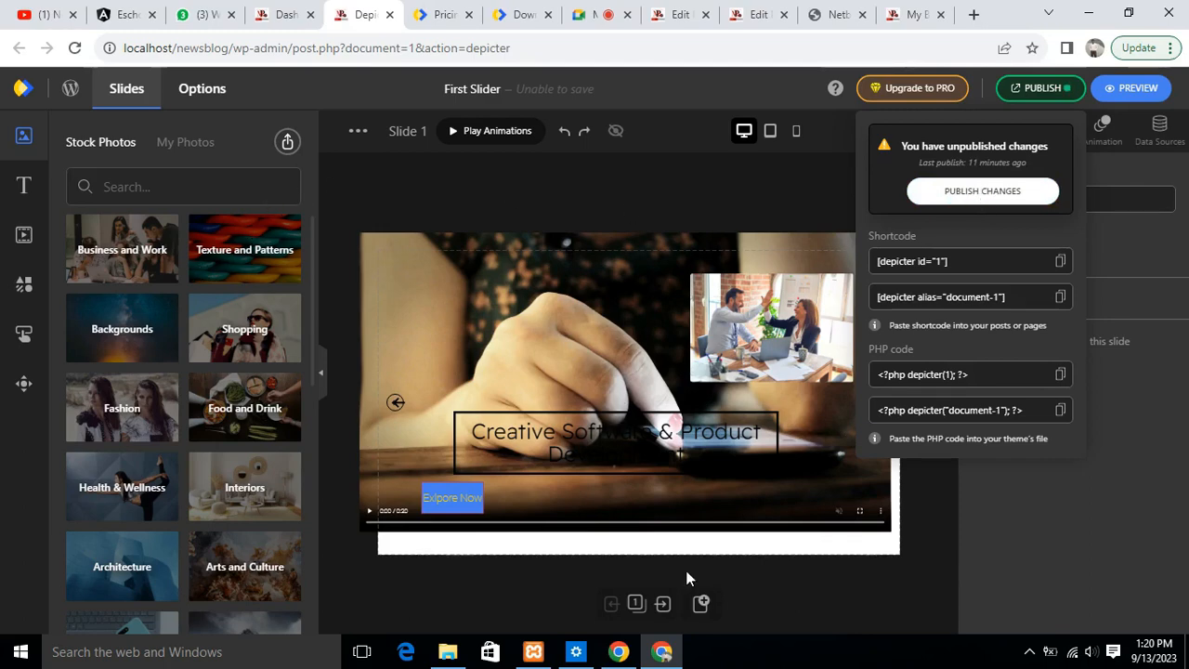
pyautogui.click(998, 198)
pyautogui.click(993, 192)
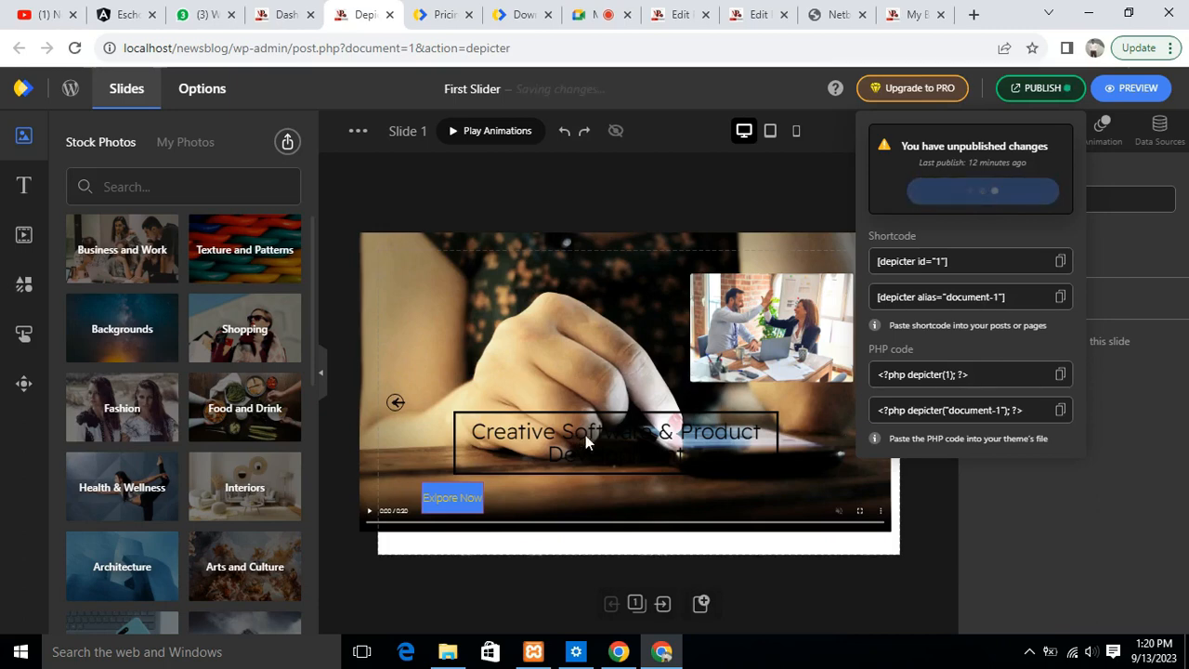
pyautogui.click(984, 200)
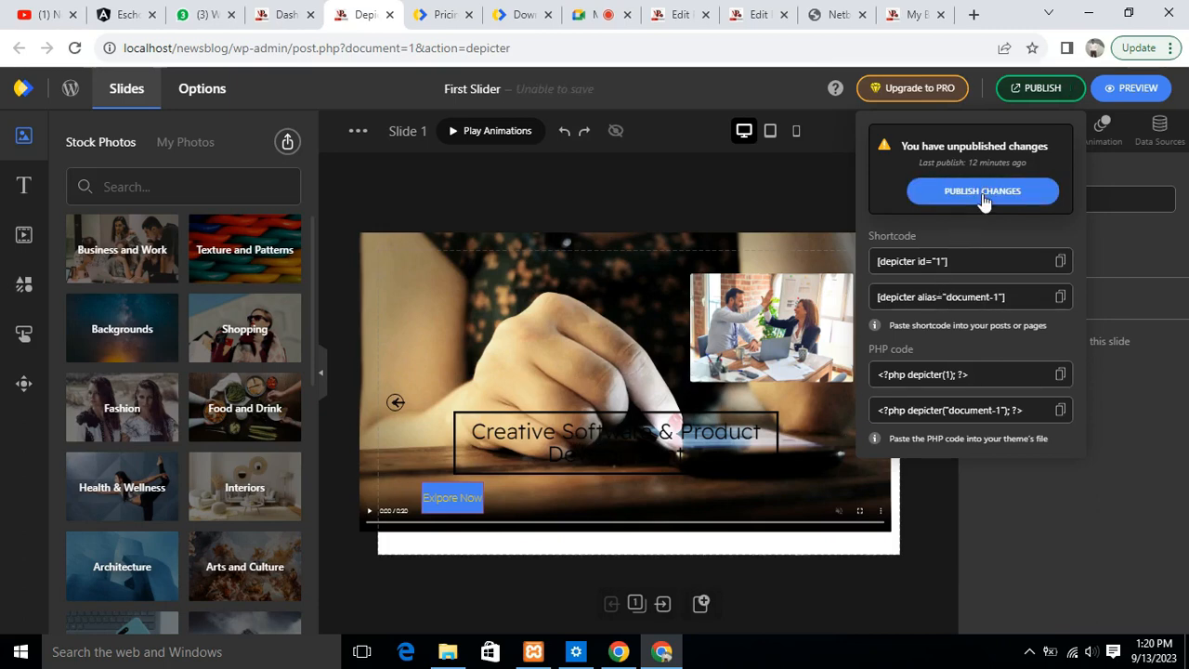
pyautogui.click(982, 193)
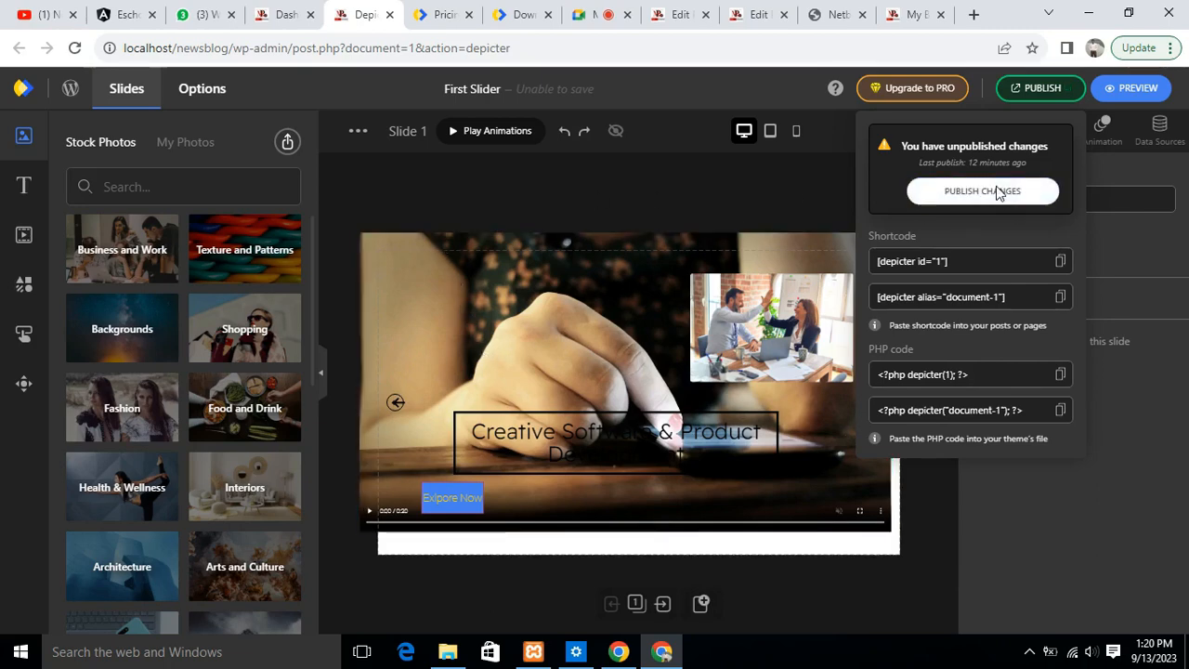
pyautogui.click(981, 199)
pyautogui.click(979, 197)
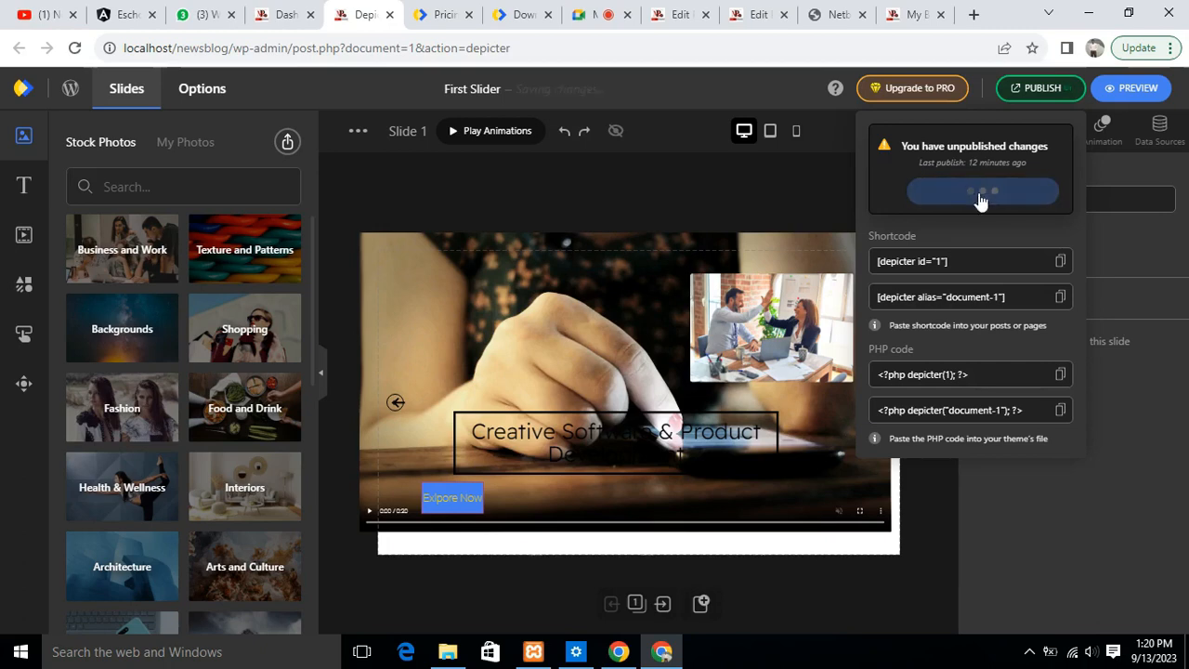
pyautogui.click(980, 196)
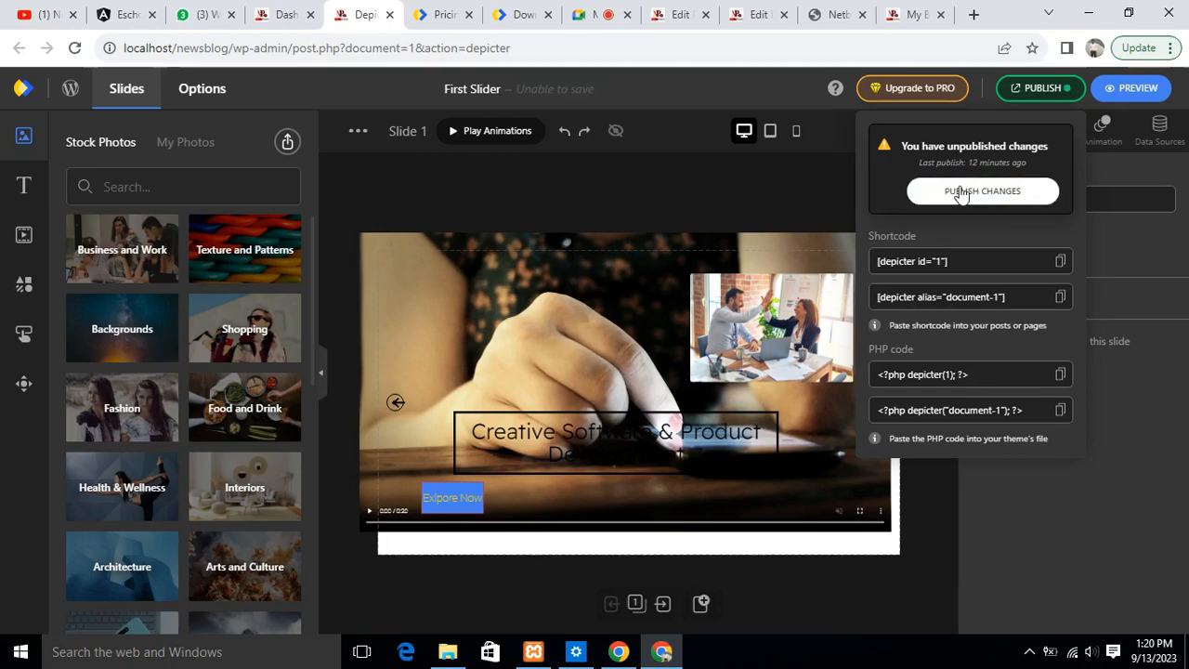
pyautogui.click(1000, 197)
pyautogui.click(980, 196)
pyautogui.click(931, 186)
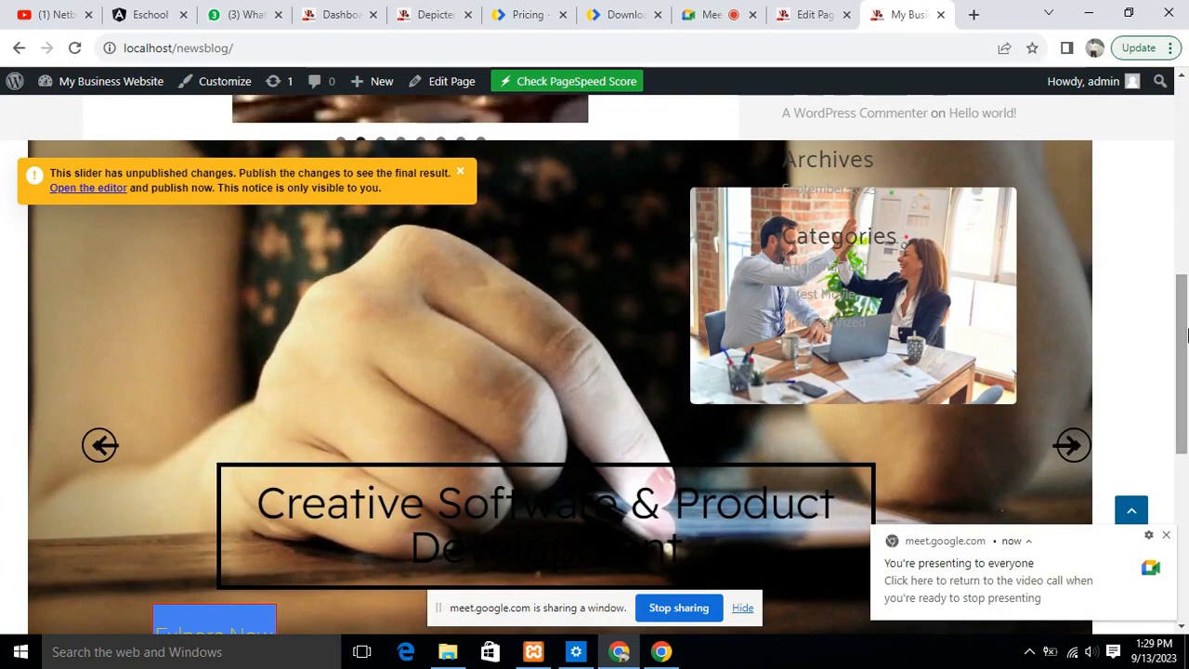
# - Review the embedded slider on the site's Home page, switching back and forth between its video slide and the office photo slide
pyautogui.scroll(-4, 576, 366)
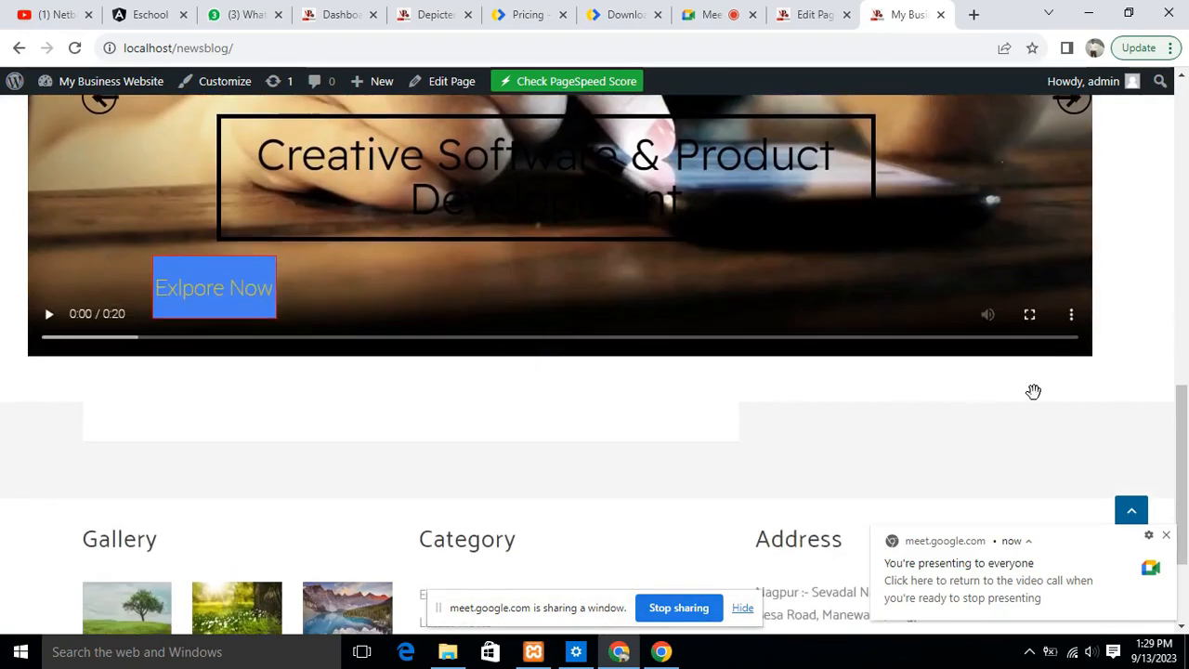
pyautogui.moveTo(1181, 441); pyautogui.dragTo(1185, 296)
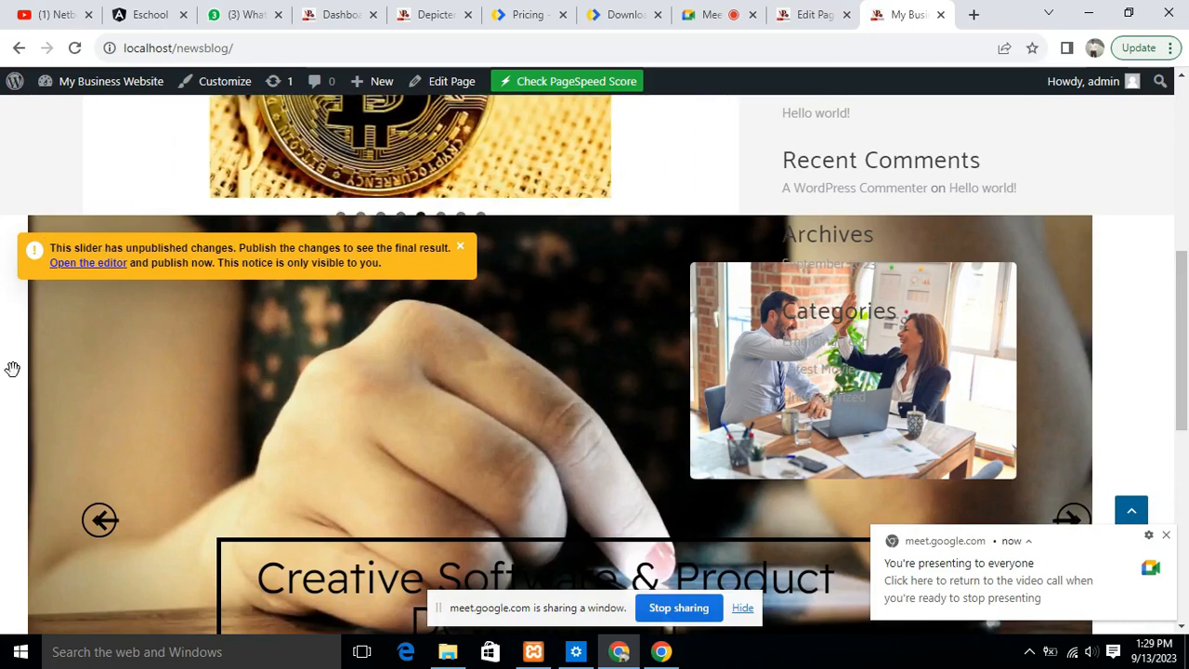
pyautogui.moveTo(1182, 368); pyautogui.dragTo(1185, 421)
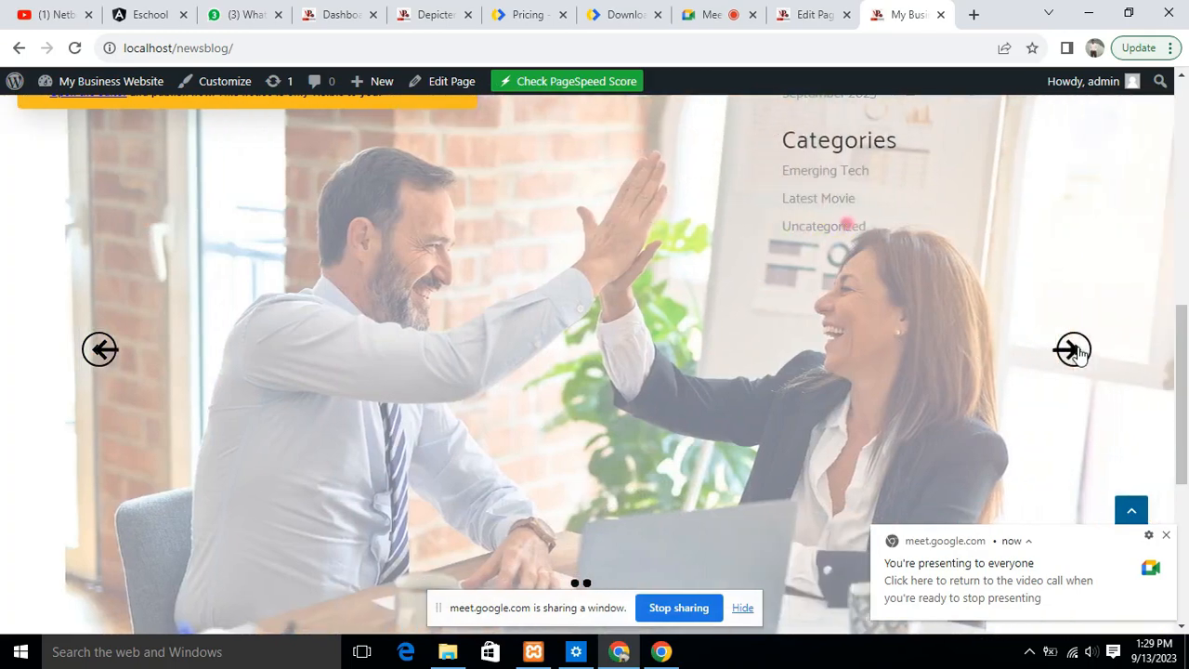
pyautogui.click(99, 351)
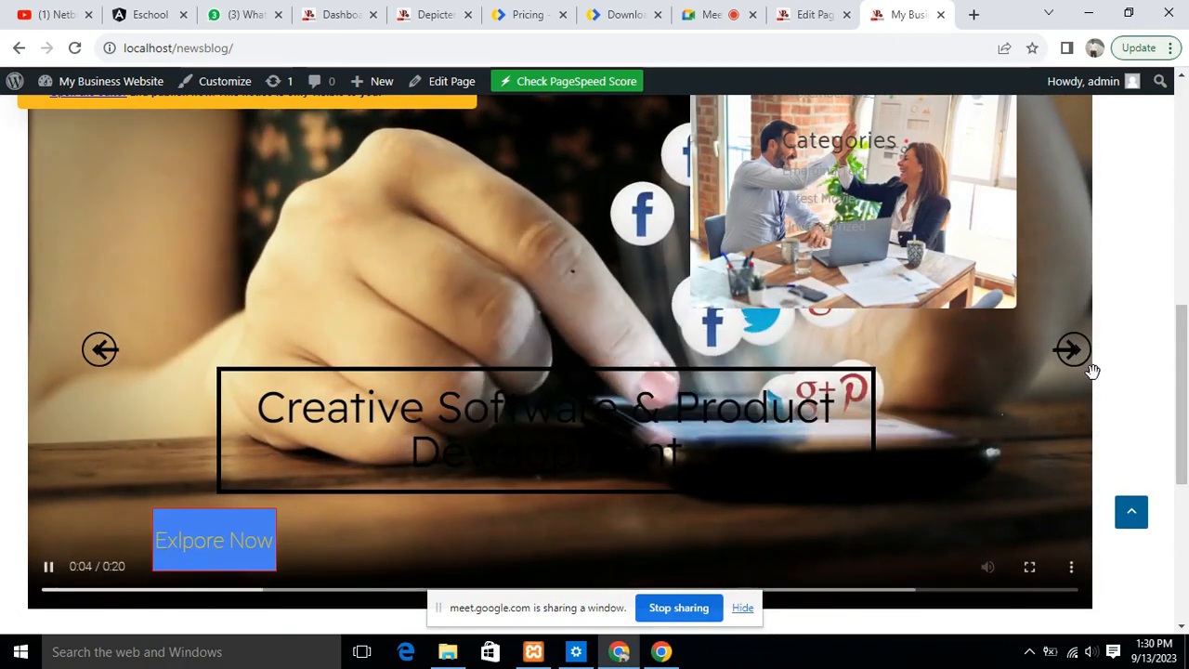
pyautogui.click(1072, 356)
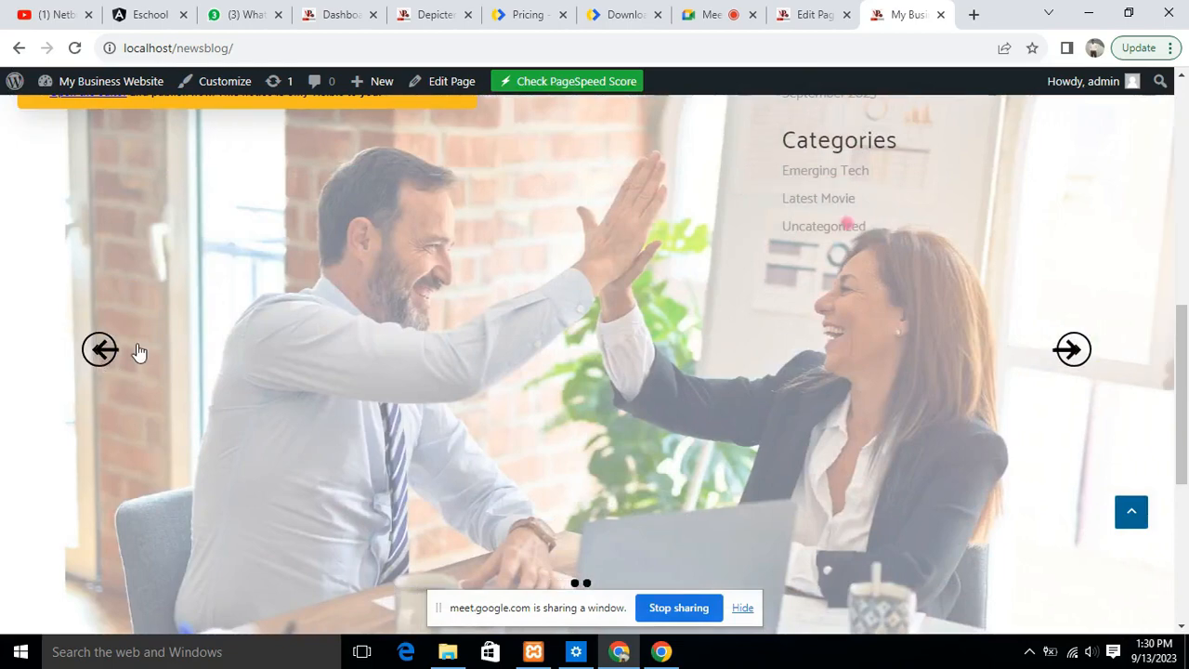
pyautogui.click(100, 363)
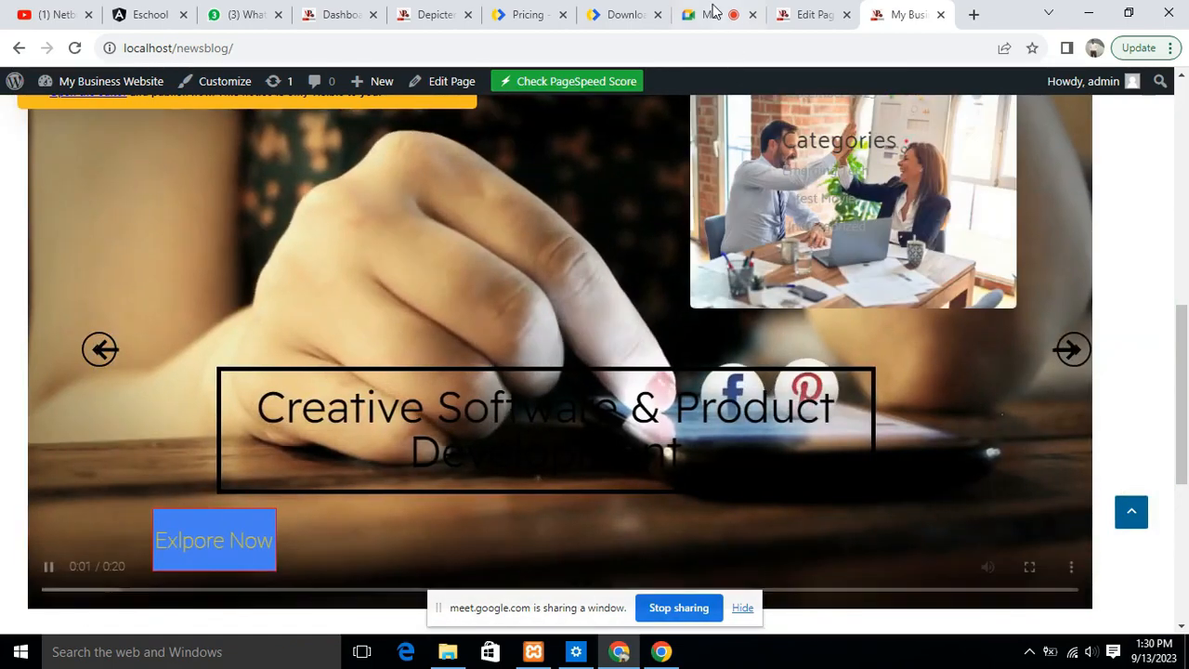
pyautogui.click(714, 11)
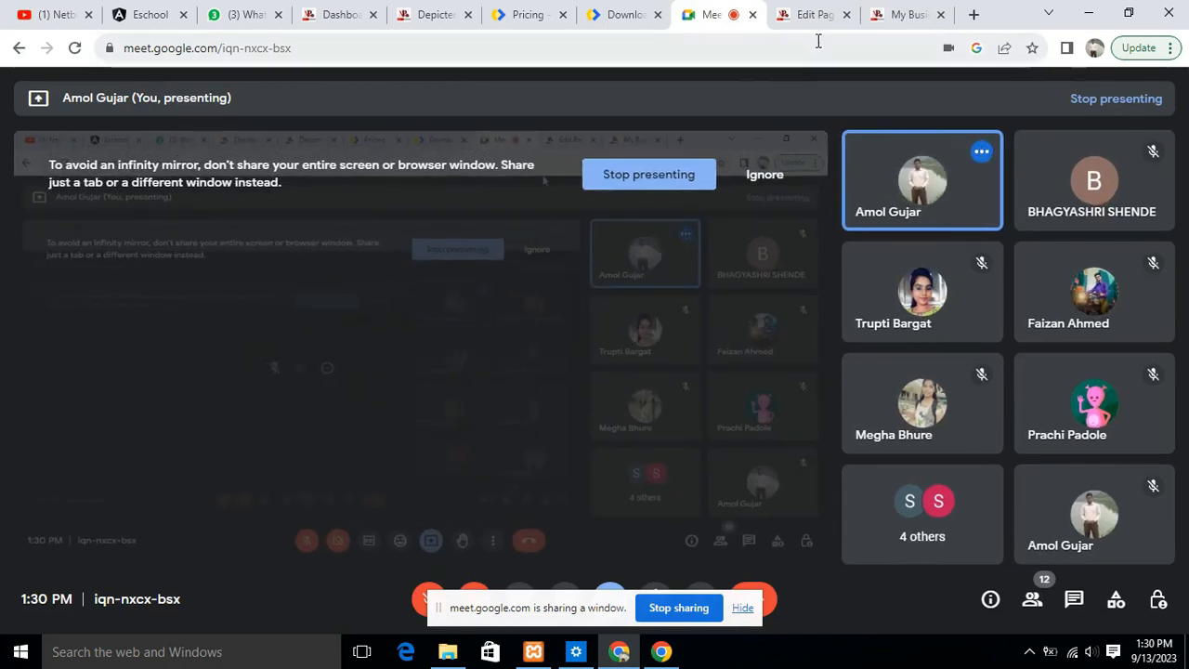
pyautogui.click(804, 15)
pyautogui.click(914, 15)
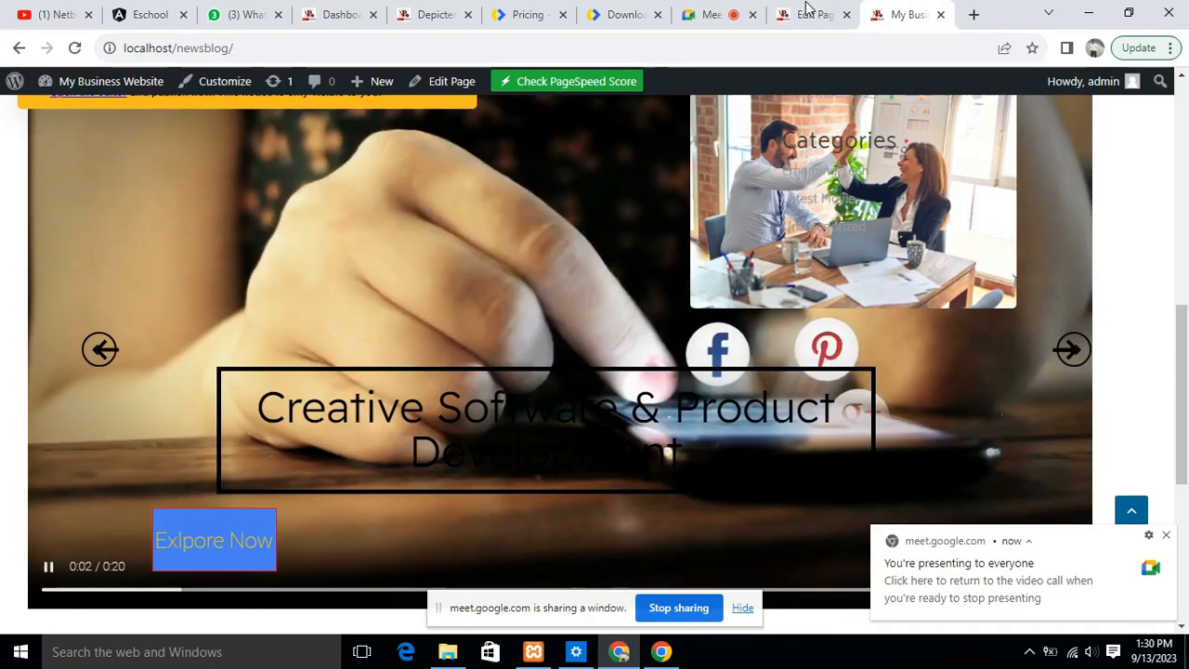
pyautogui.click(804, 15)
pyautogui.click(707, 15)
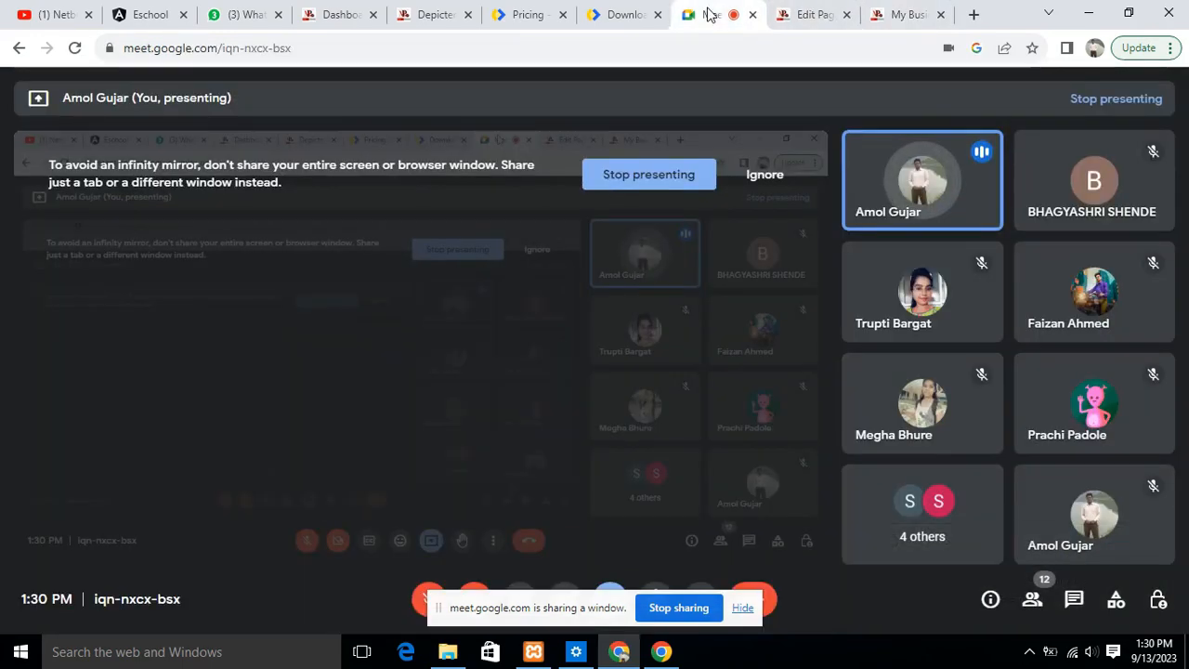